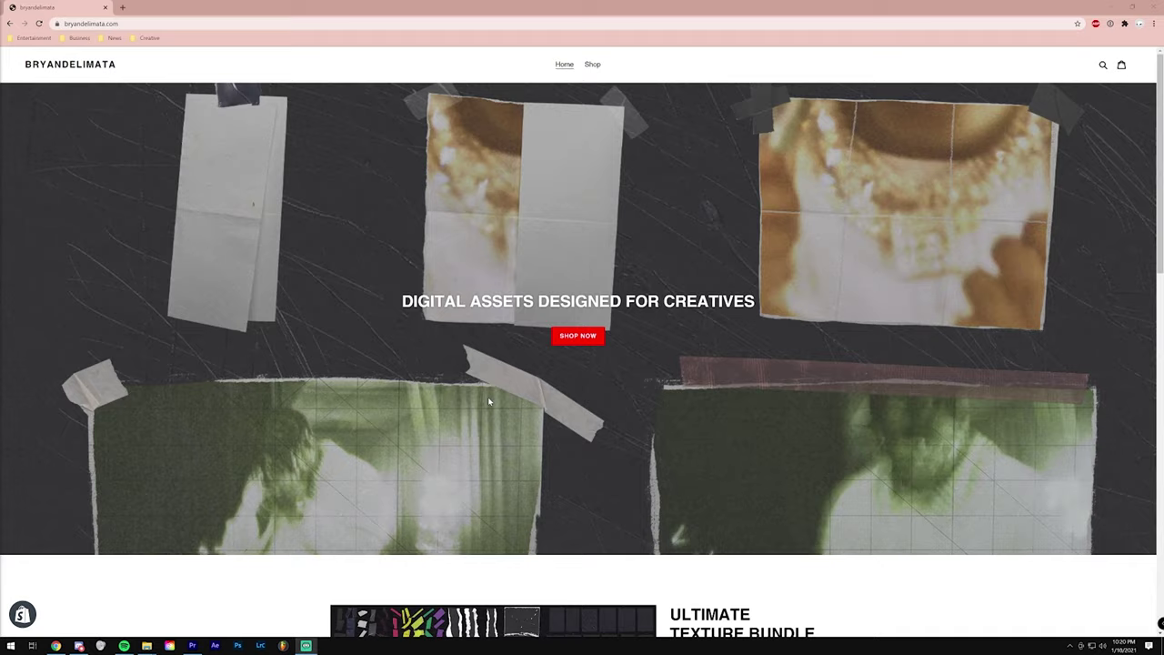
Browse the Ultimate Texture Bundle product listing and view its example preview videos in the gallery.
{"action": "scroll", "coordinate": [487, 397], "scroll_direction": "down", "scroll_amount": 4}
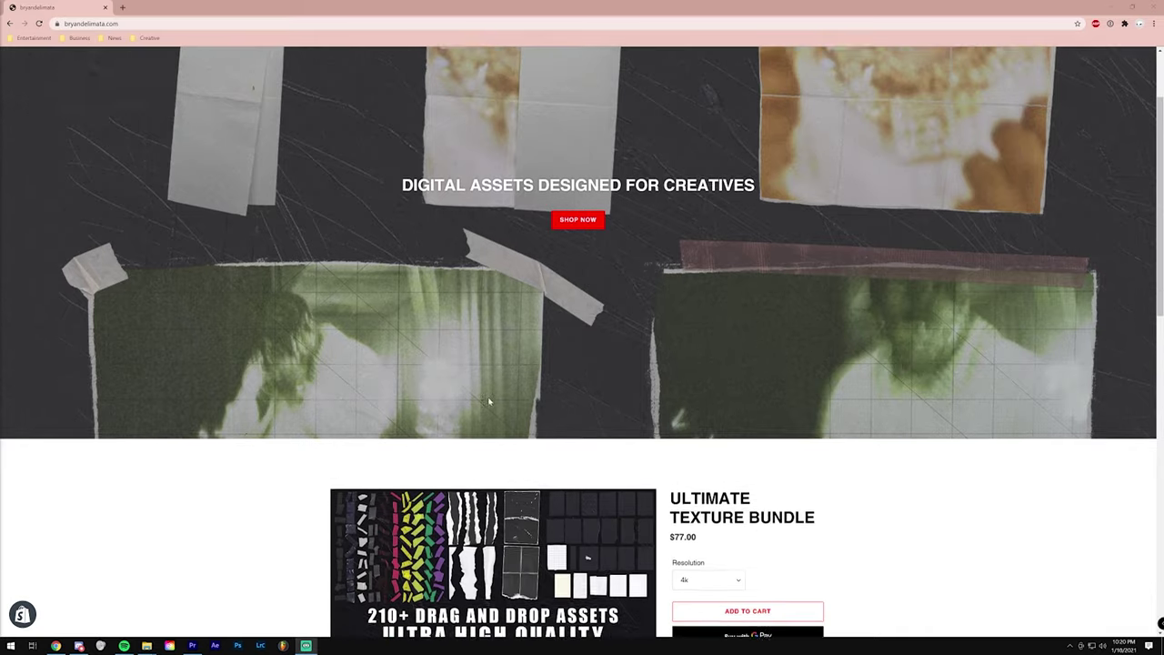
{"action": "scroll", "coordinate": [489, 400], "scroll_direction": "down", "scroll_amount": 2}
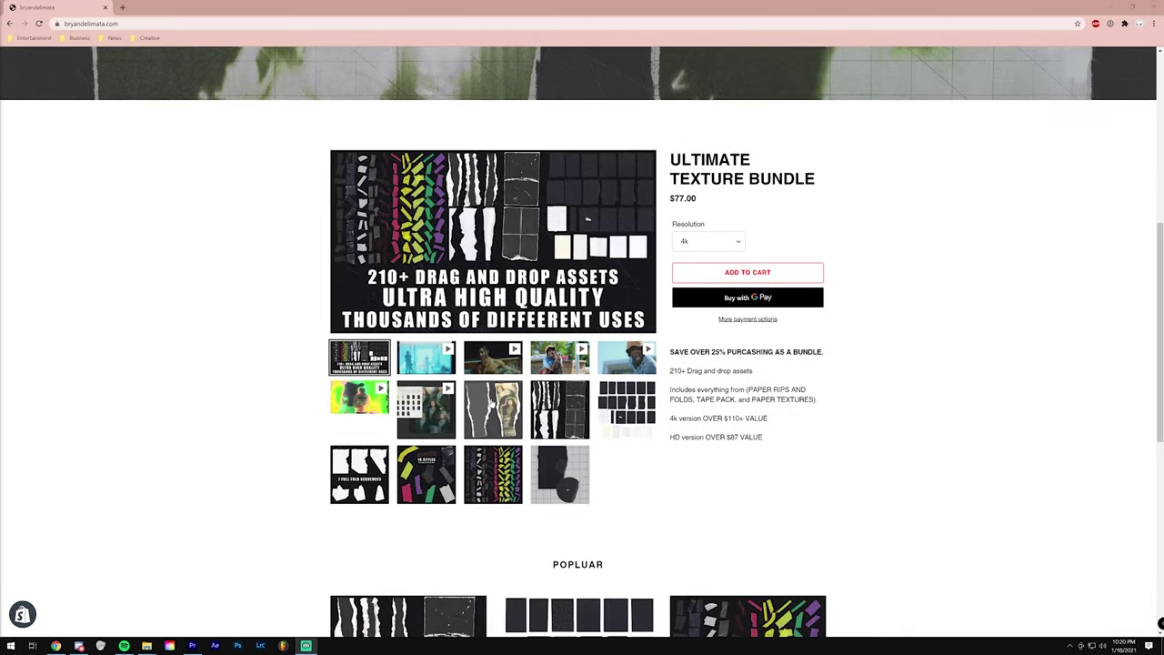
{"action": "scroll", "coordinate": [491, 405], "scroll_direction": "down", "scroll_amount": 1}
{"action": "left_click", "coordinate": [432, 319]}
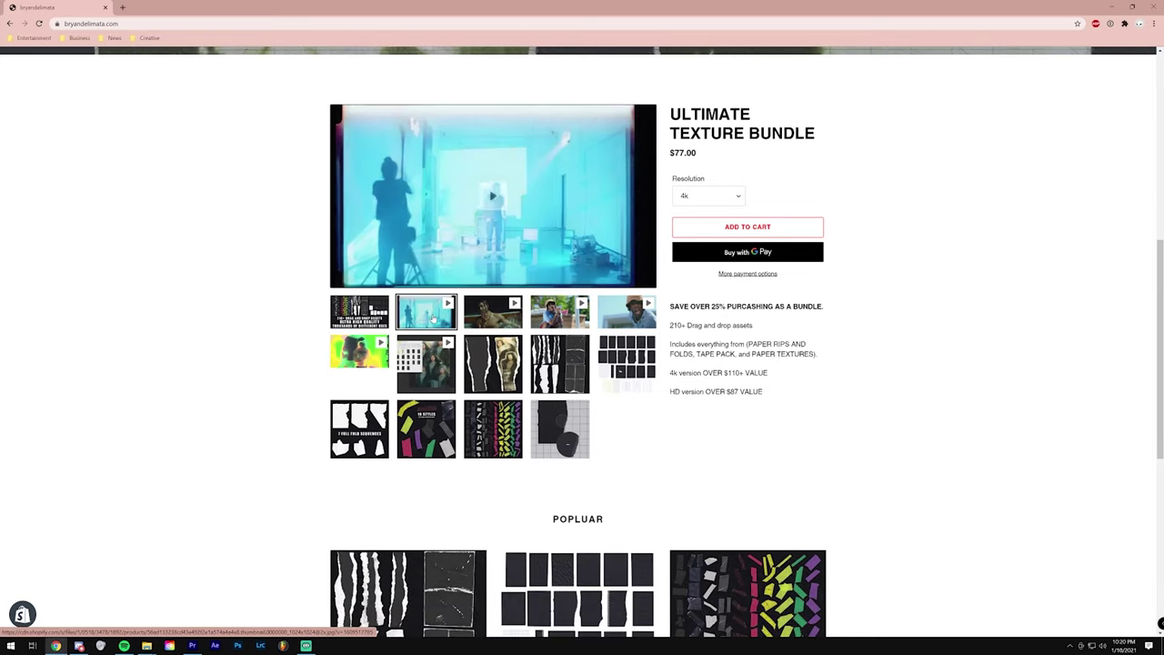
{"action": "left_click", "coordinate": [487, 316]}
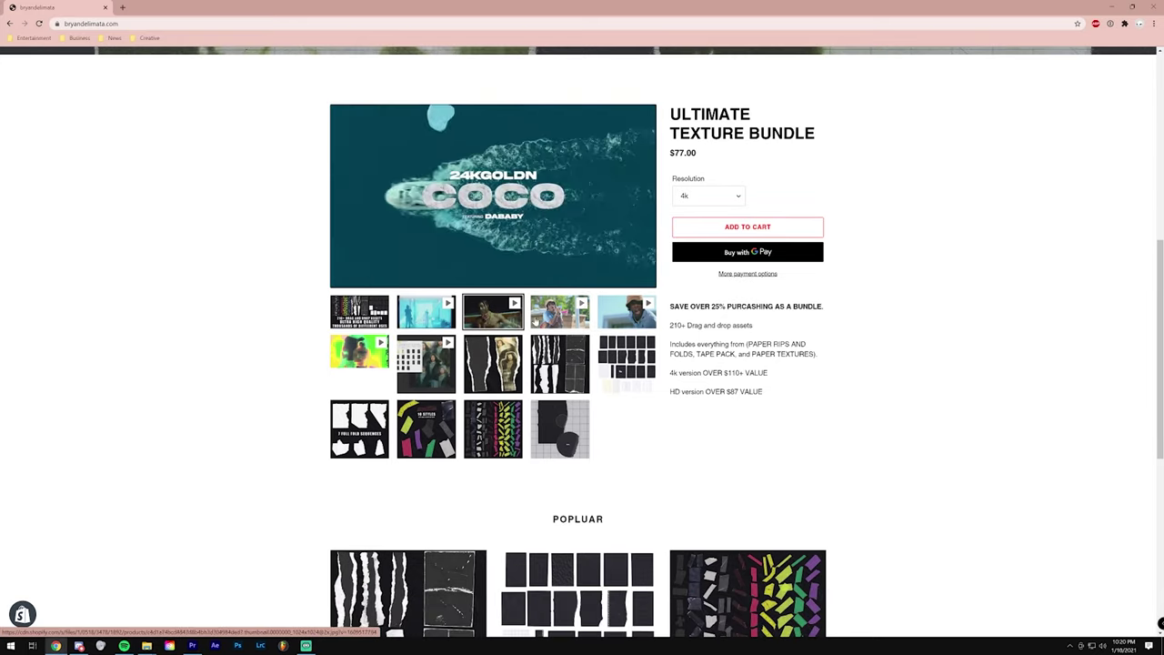
{"action": "left_click", "coordinate": [552, 318]}
{"action": "left_click", "coordinate": [622, 313]}
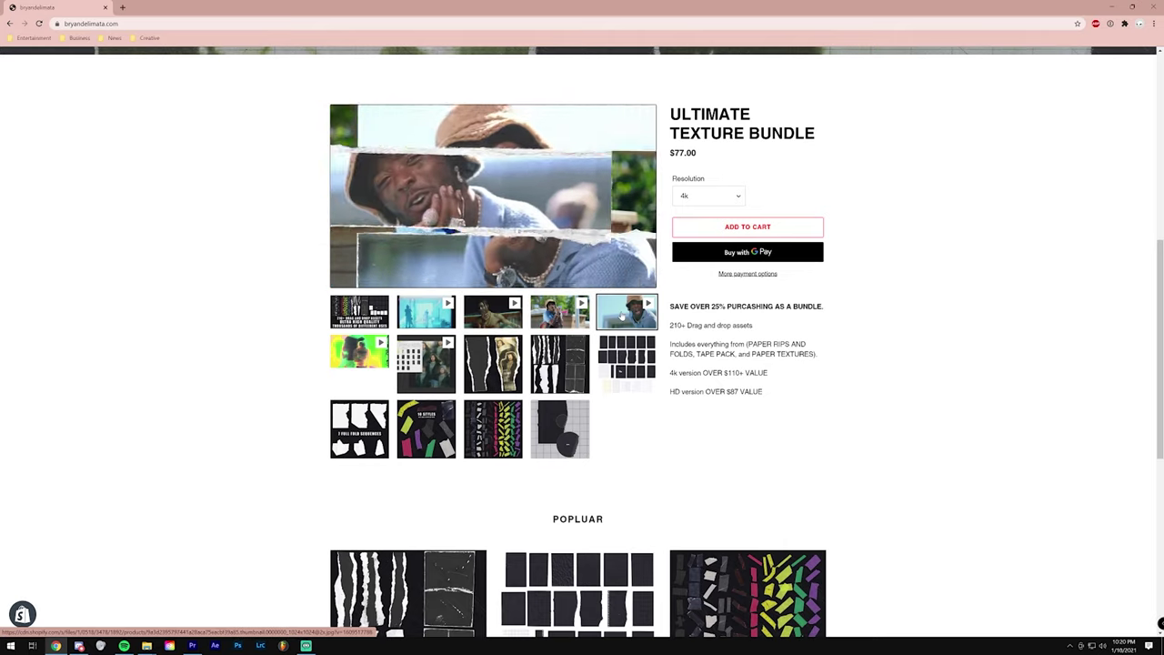
{"action": "left_click", "coordinate": [356, 355]}
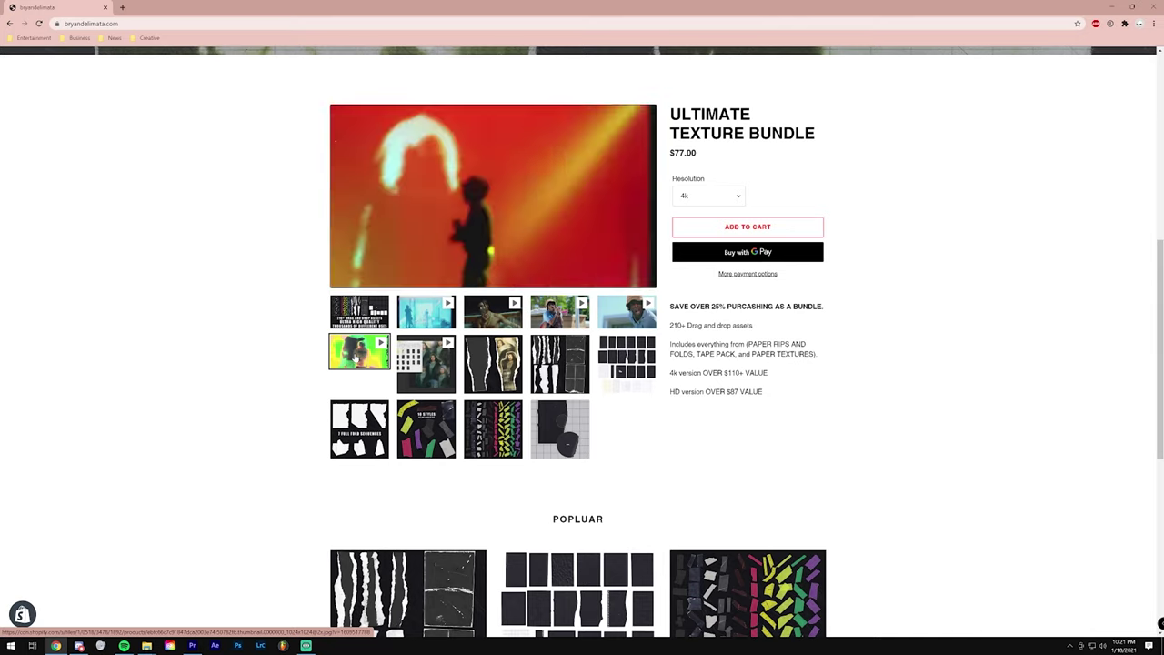
{"action": "left_click", "coordinate": [418, 363]}
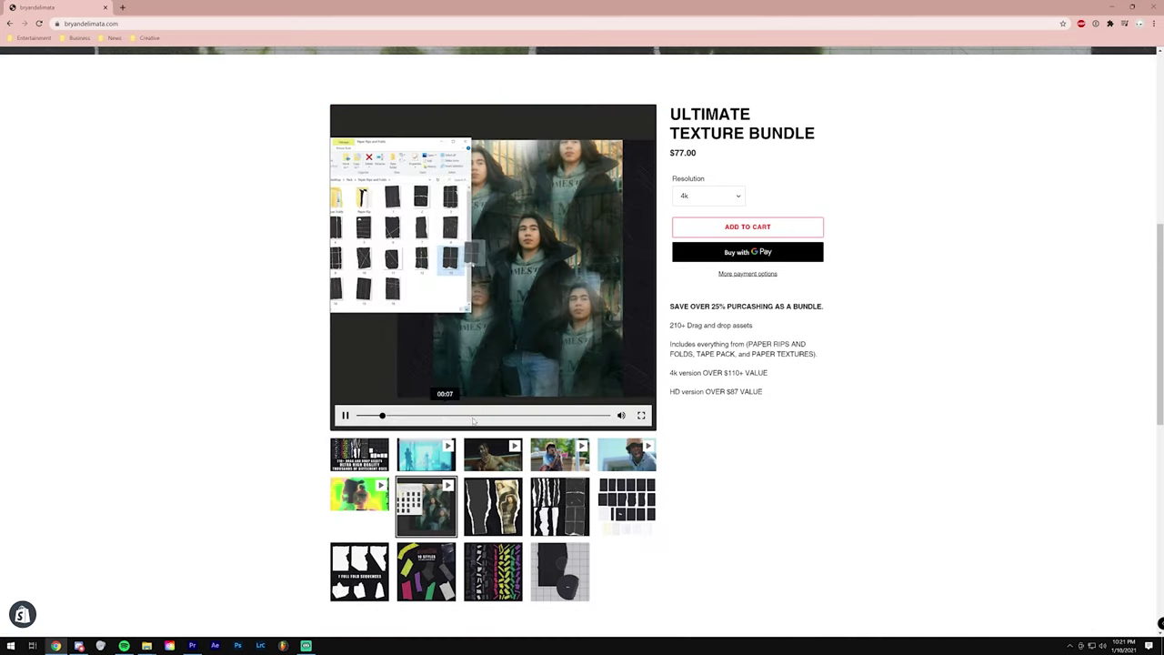
{"action": "scroll", "coordinate": [443, 420], "scroll_direction": "down", "scroll_amount": 7}
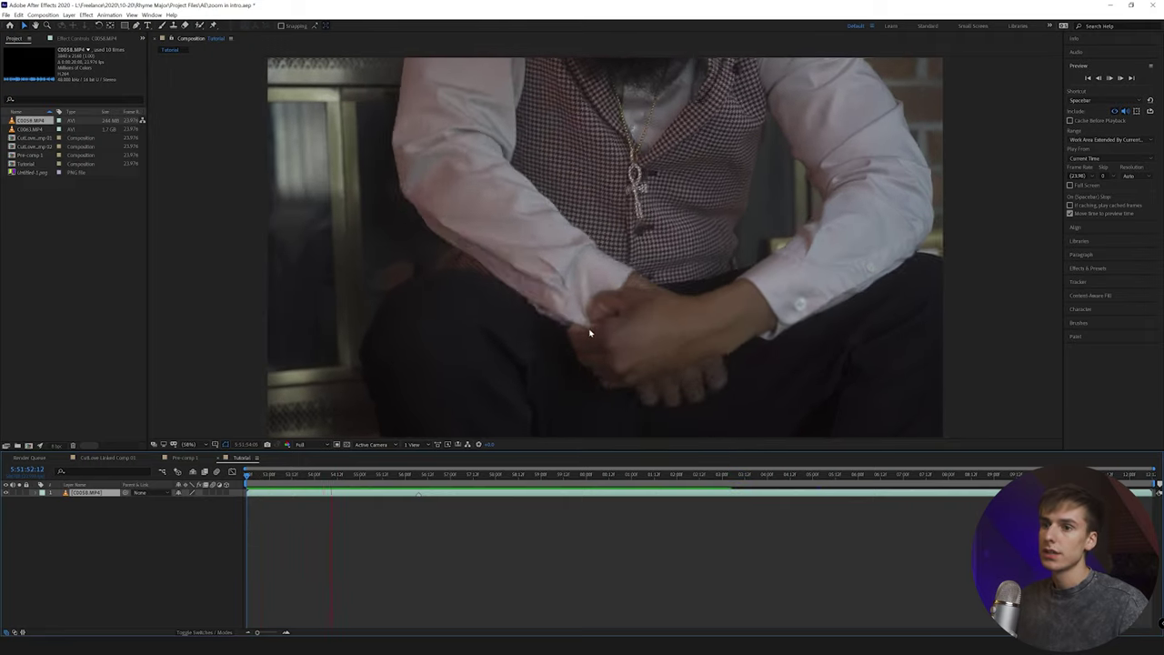
At 5:51:56:07 in the Tutorial composition, scale up the C0058.MP4 layer and reposition it to frame the cross pendant.
{"action": "left_click", "coordinate": [403, 475]}
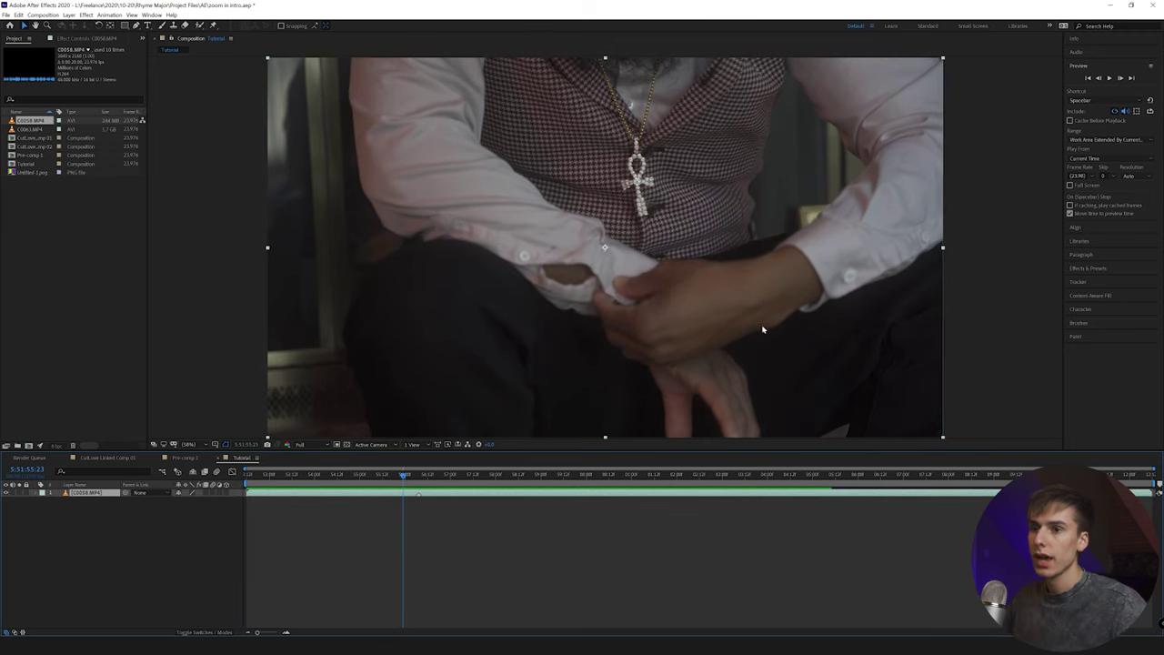
{"action": "left_click", "coordinate": [420, 482]}
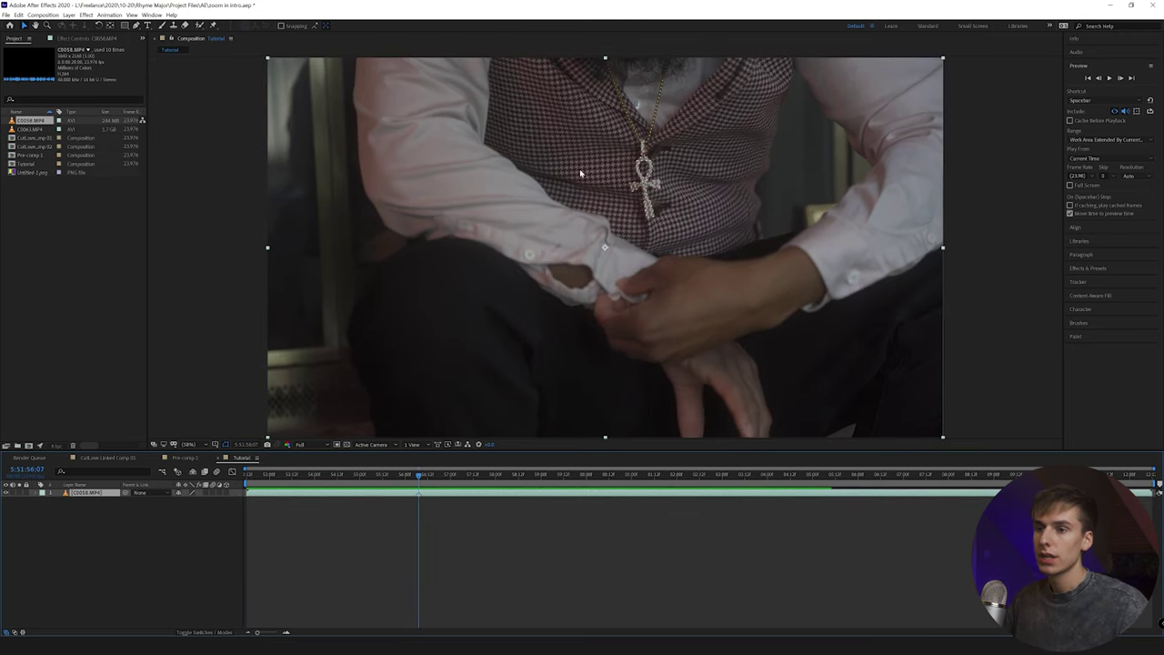
{"action": "key", "text": "ctrl+grave"}
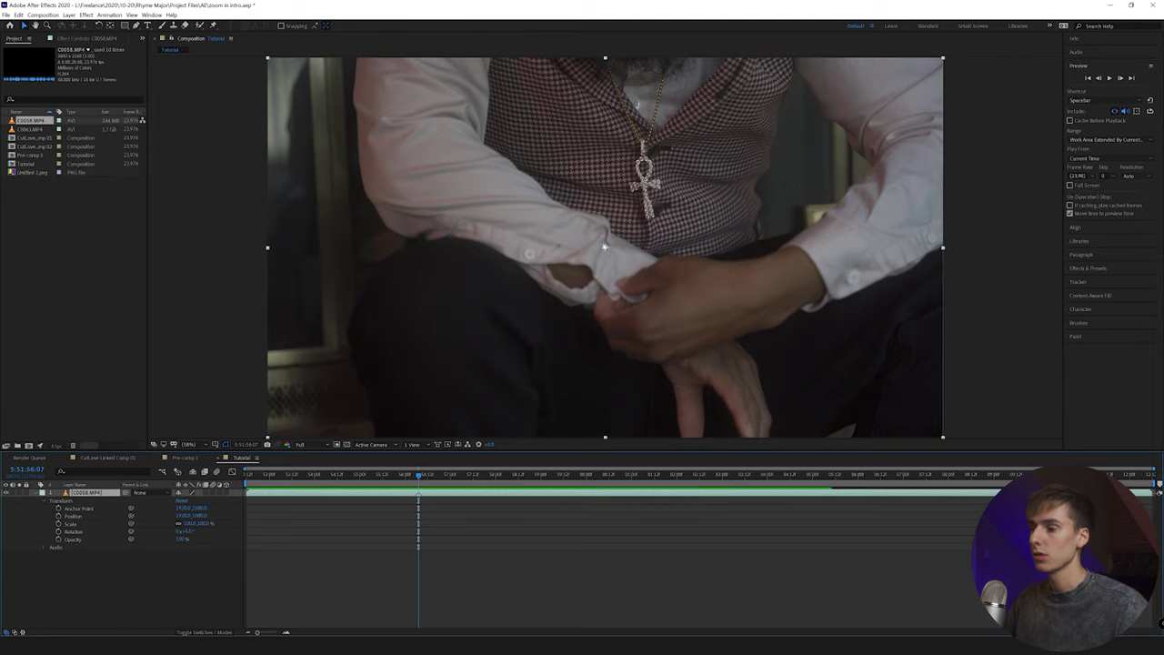
{"action": "left_click_drag", "start_coordinate": [194, 524], "coordinate": [580, 274]}
{"action": "left_click_drag", "start_coordinate": [204, 524], "coordinate": [190, 524]}
{"action": "left_click_drag", "start_coordinate": [570, 341], "coordinate": [582, 341]}
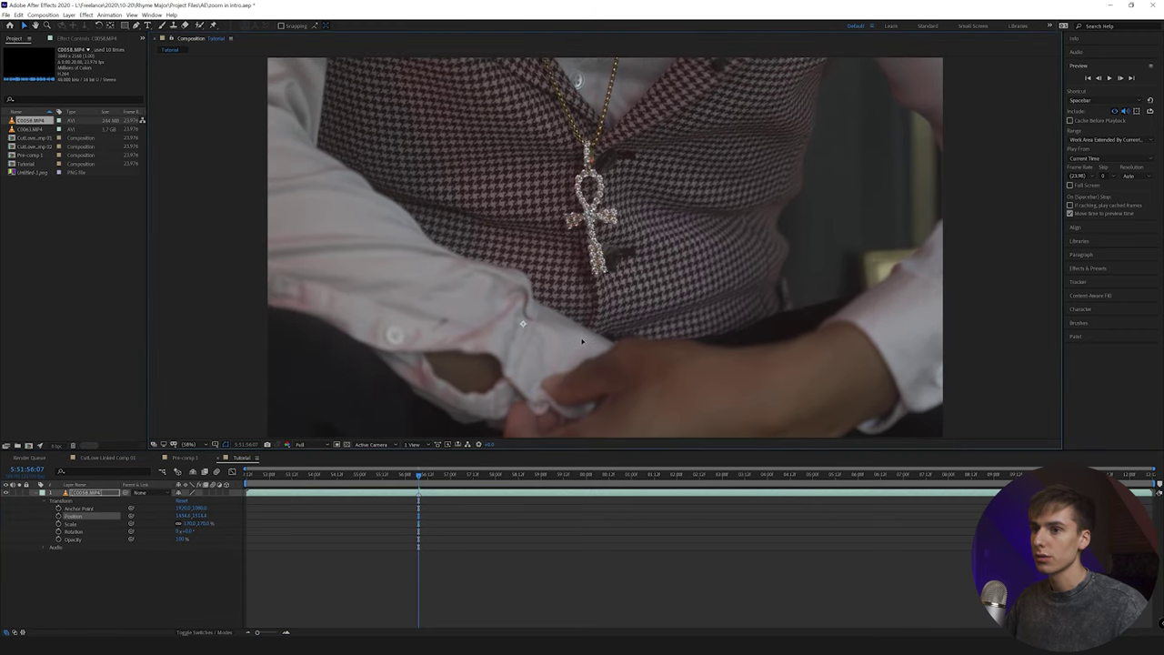
Show the proportional grid and centre the pendant on it by repositioning the clip and enlarging its scale to about 179%.
{"action": "left_click", "coordinate": [214, 445]}
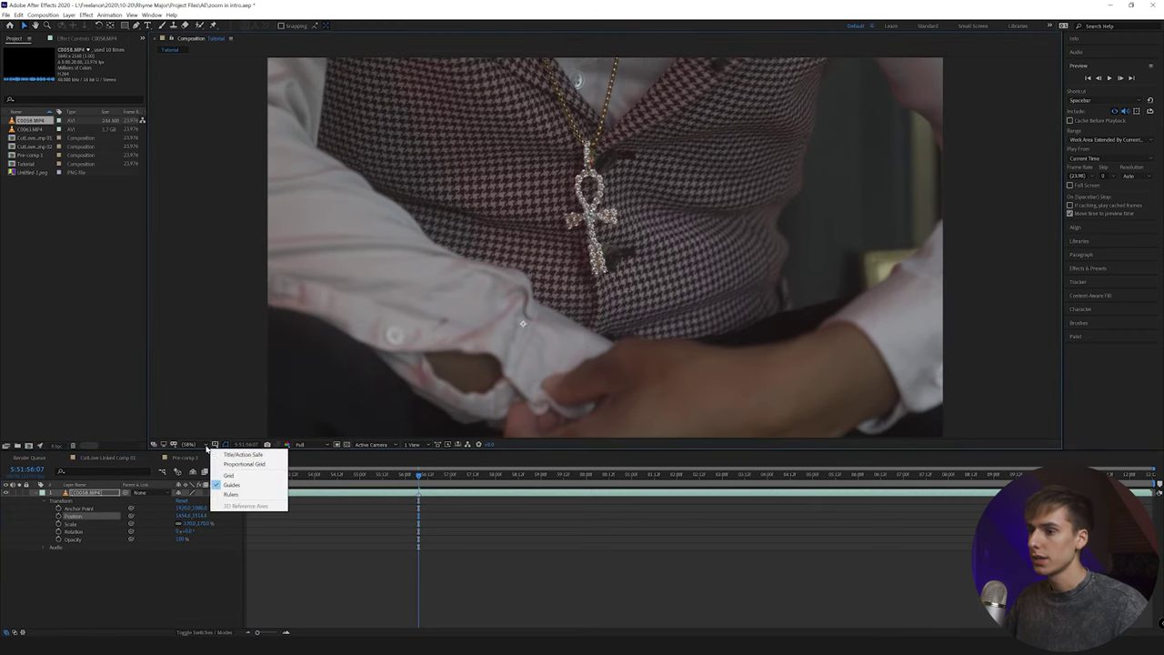
{"action": "left_click", "coordinate": [242, 465]}
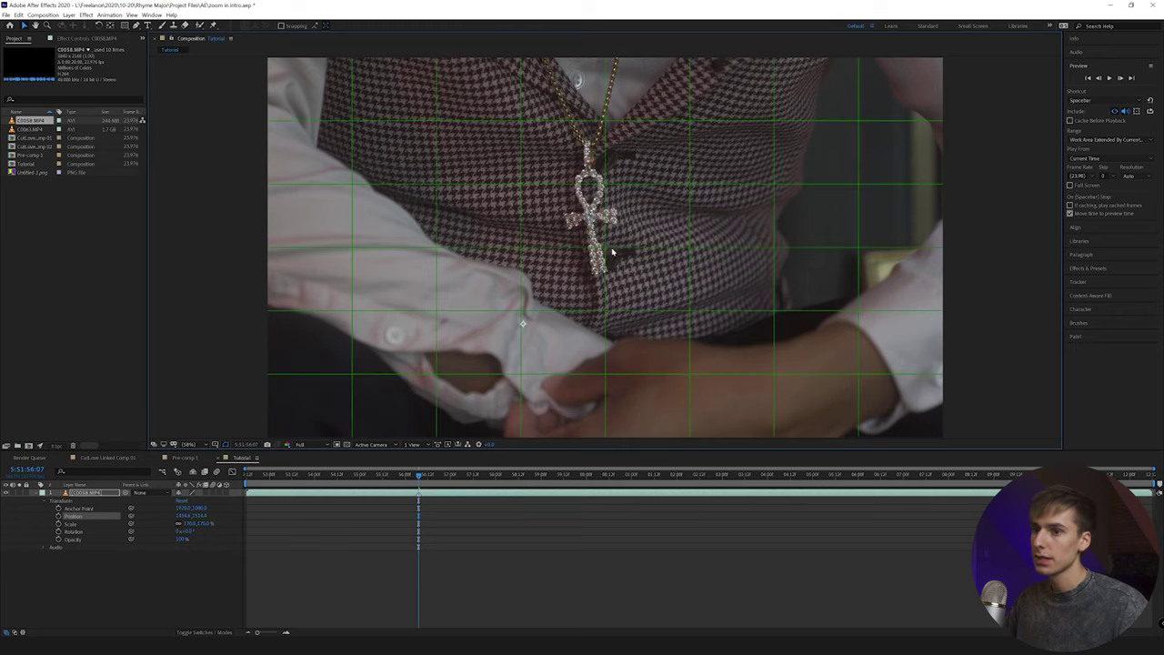
{"action": "left_click_drag", "start_coordinate": [593, 220], "coordinate": [608, 273]}
{"action": "left_click_drag", "start_coordinate": [828, 346], "coordinate": [830, 348]}
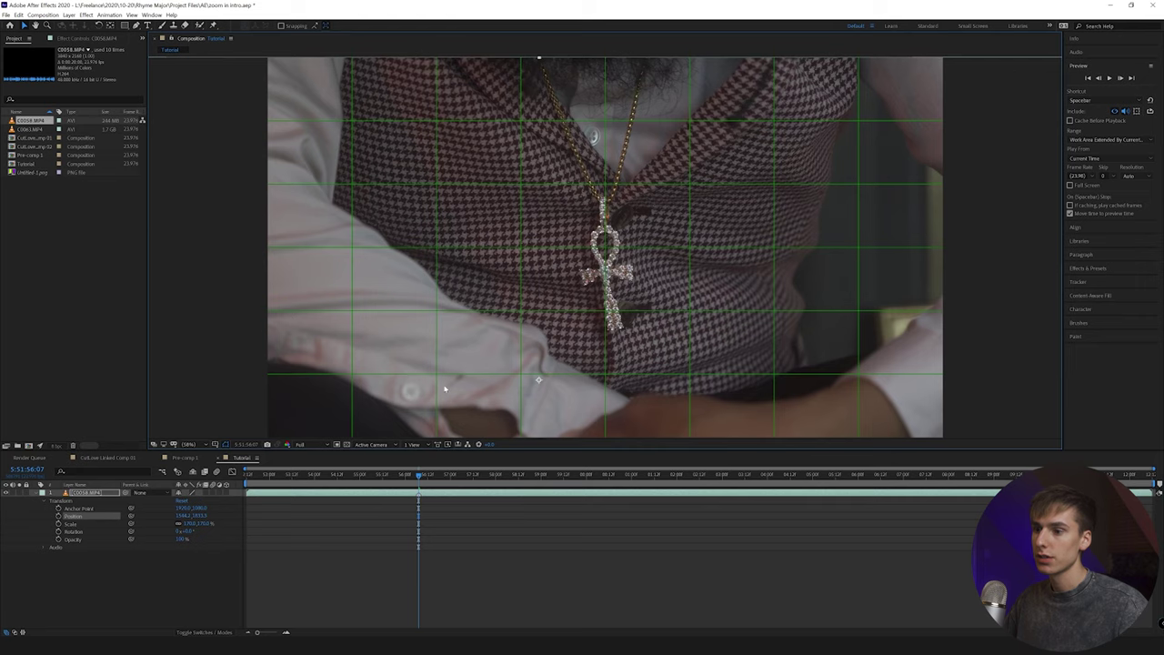
{"action": "left_click_drag", "start_coordinate": [202, 524], "coordinate": [210, 524]}
{"action": "left_click_drag", "start_coordinate": [596, 121], "coordinate": [593, 130]}
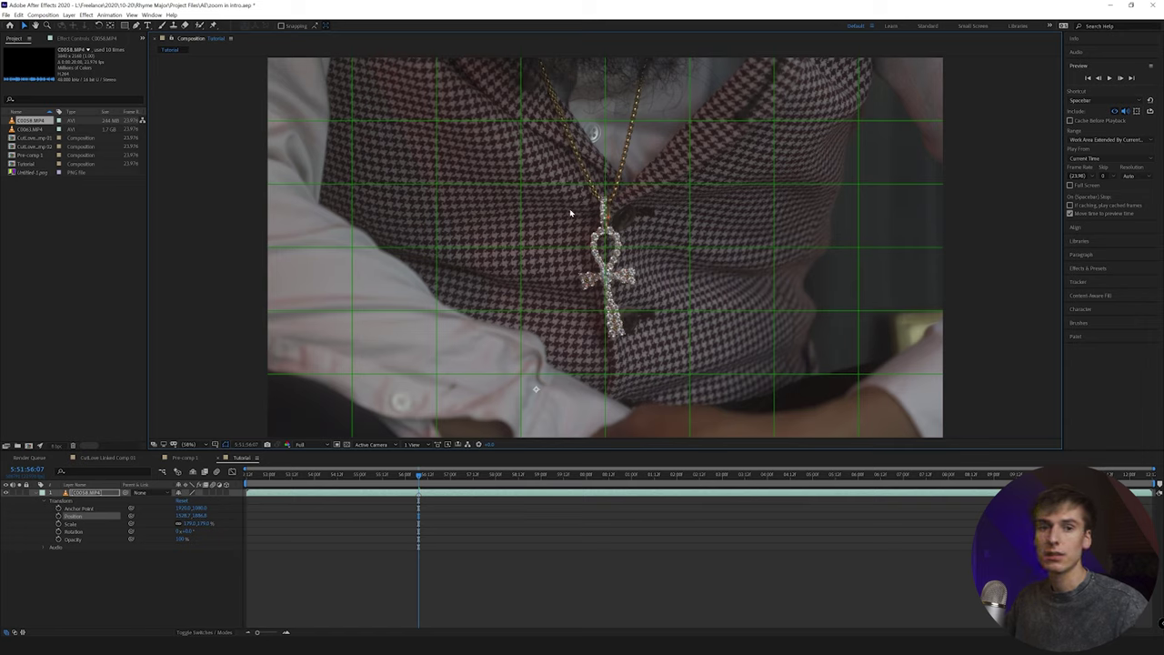
Split the clip at 5:51:56:07 and again ten frames earlier at 5:51:55:21, deleting the part before the earlier cut.
{"action": "left_click", "coordinate": [427, 496]}
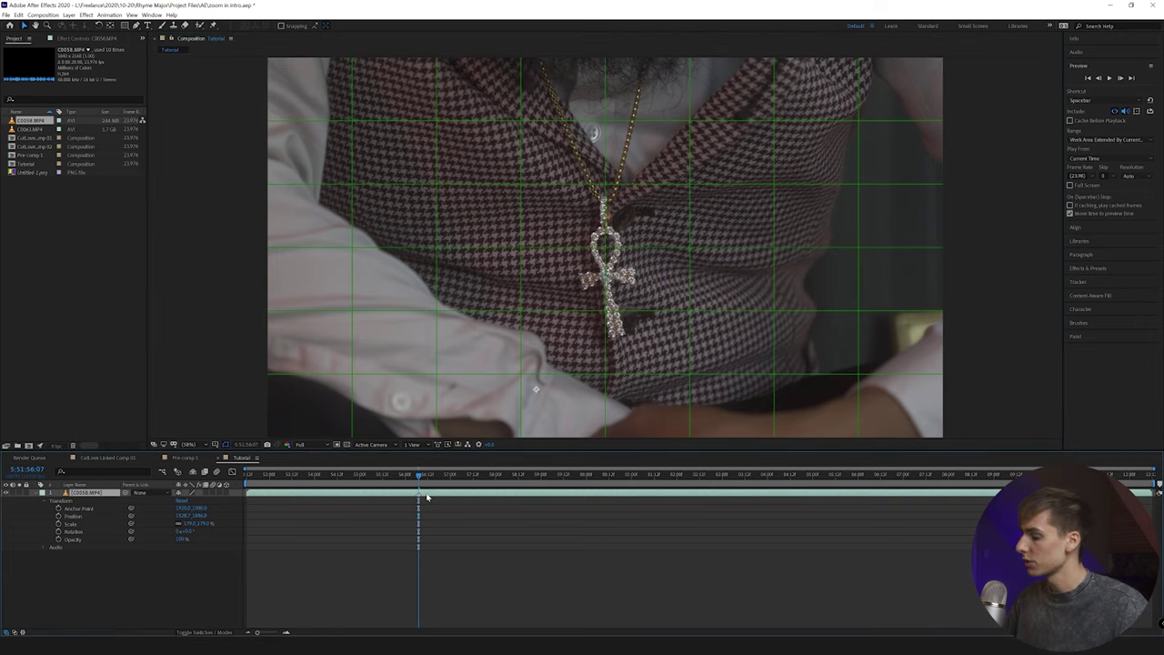
{"action": "key", "text": "ctrl+shift+d"}
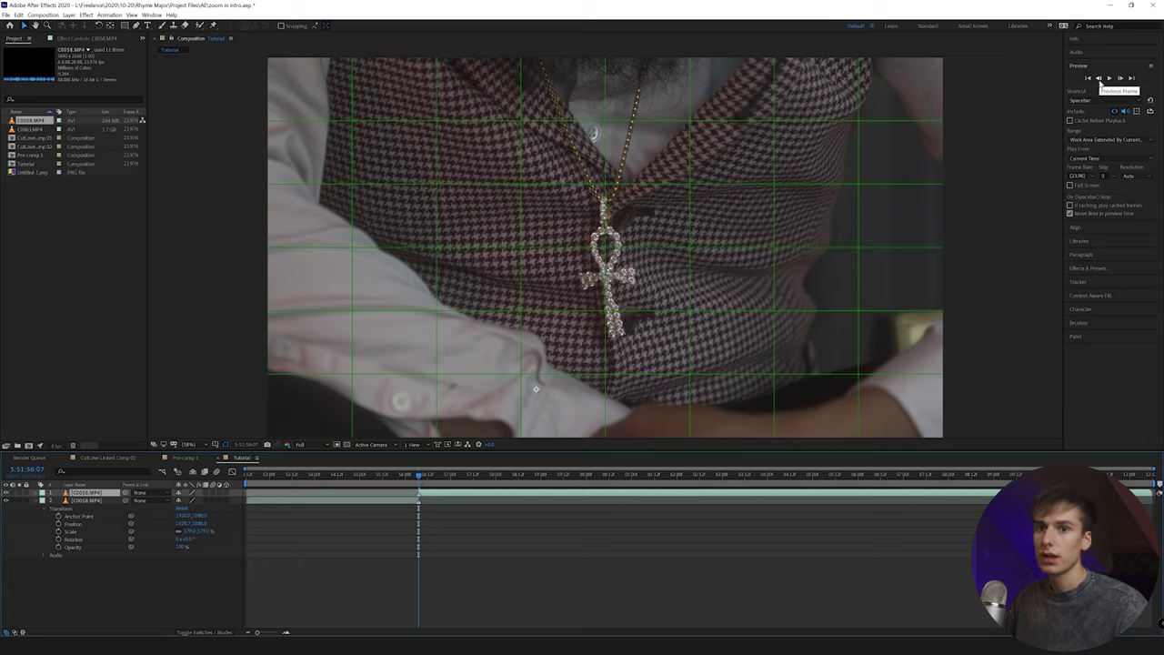
{"action": "left_click", "coordinate": [1099, 78]}
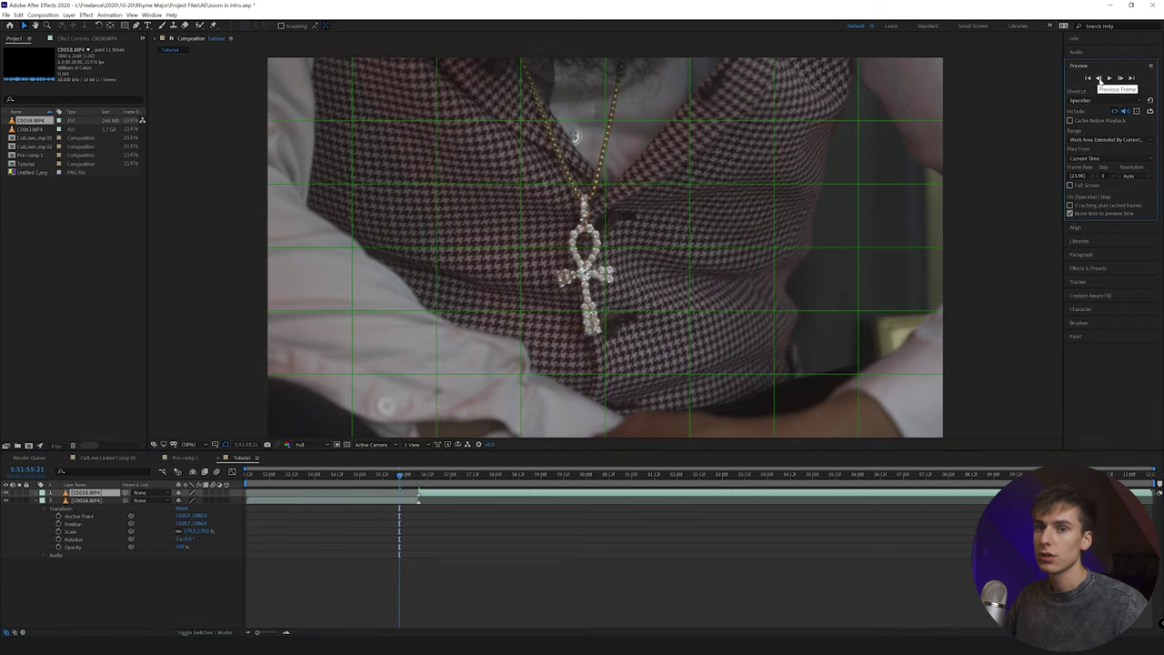
{"action": "left_click", "coordinate": [401, 502]}
{"action": "key", "text": "ctrl+shift+d"}
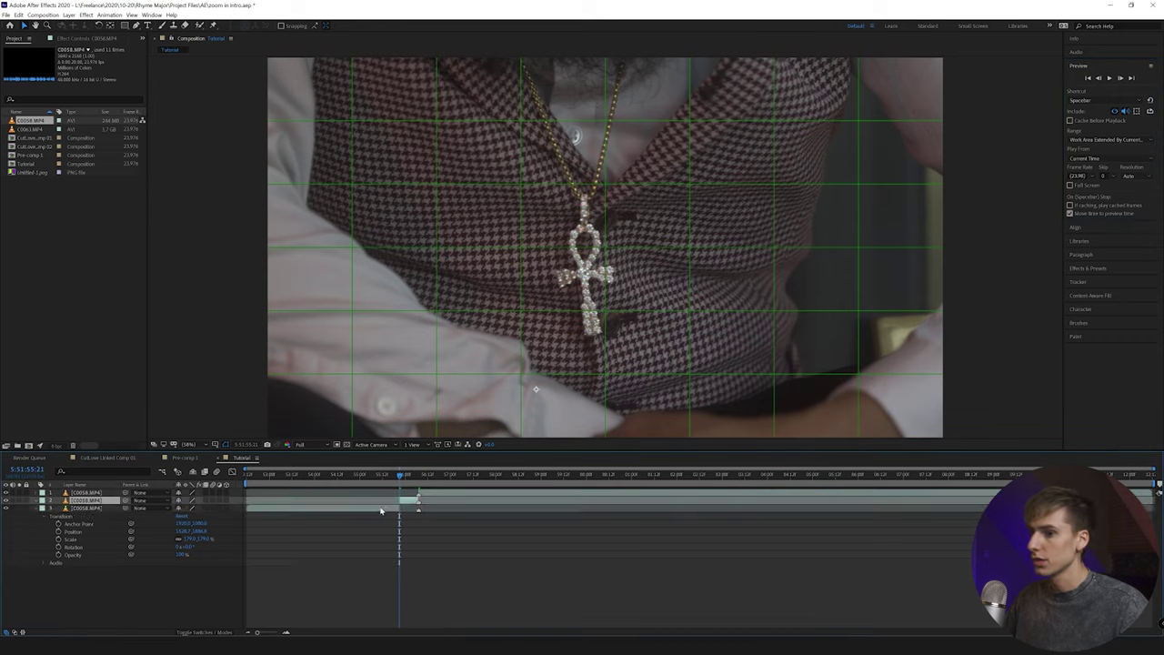
{"action": "key", "text": "Delete"}
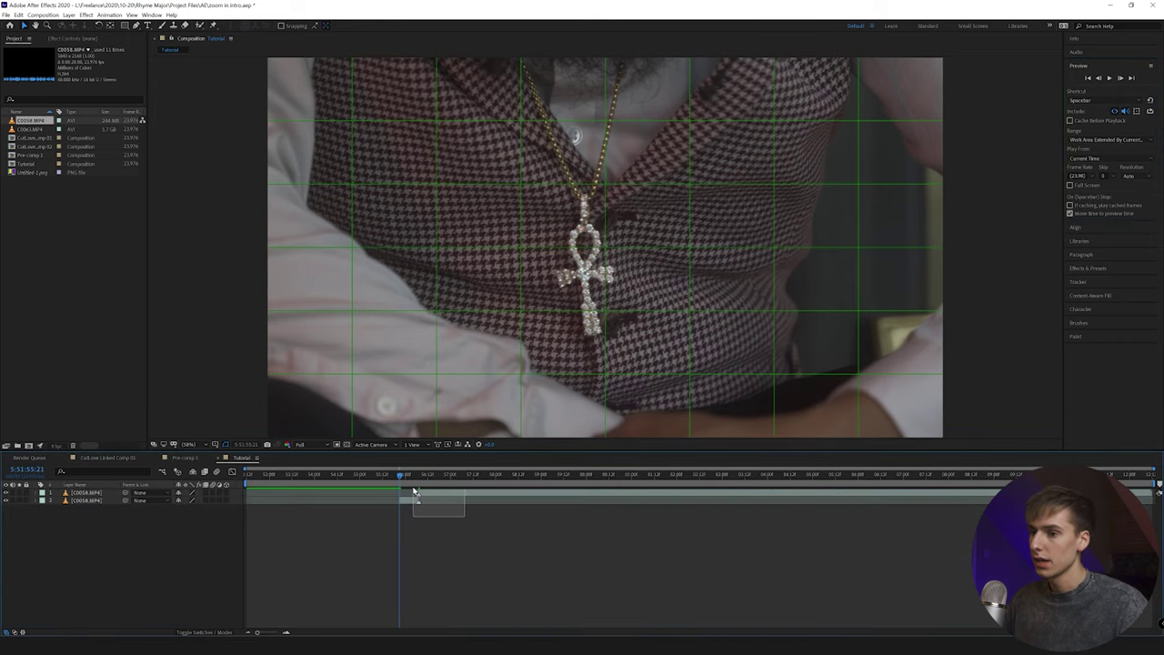
Shift both remaining clip segments to the start of the composition and preview the playback with the timeline enlarged.
{"action": "key", "text": "ctrl+a"}
{"action": "left_click_drag", "start_coordinate": [417, 503], "coordinate": [211, 480]}
{"action": "key", "text": "="}
{"action": "key", "text": "F2"}
{"action": "key", "text": "space"}
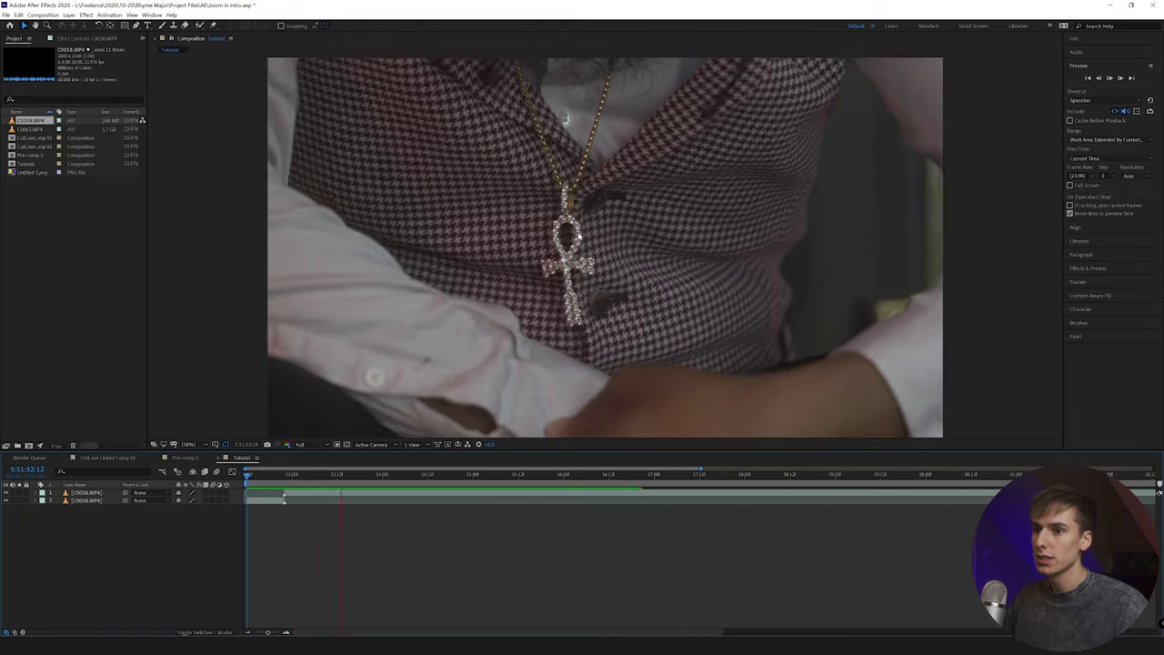
{"action": "key", "text": "ctrl+apostrophe"}
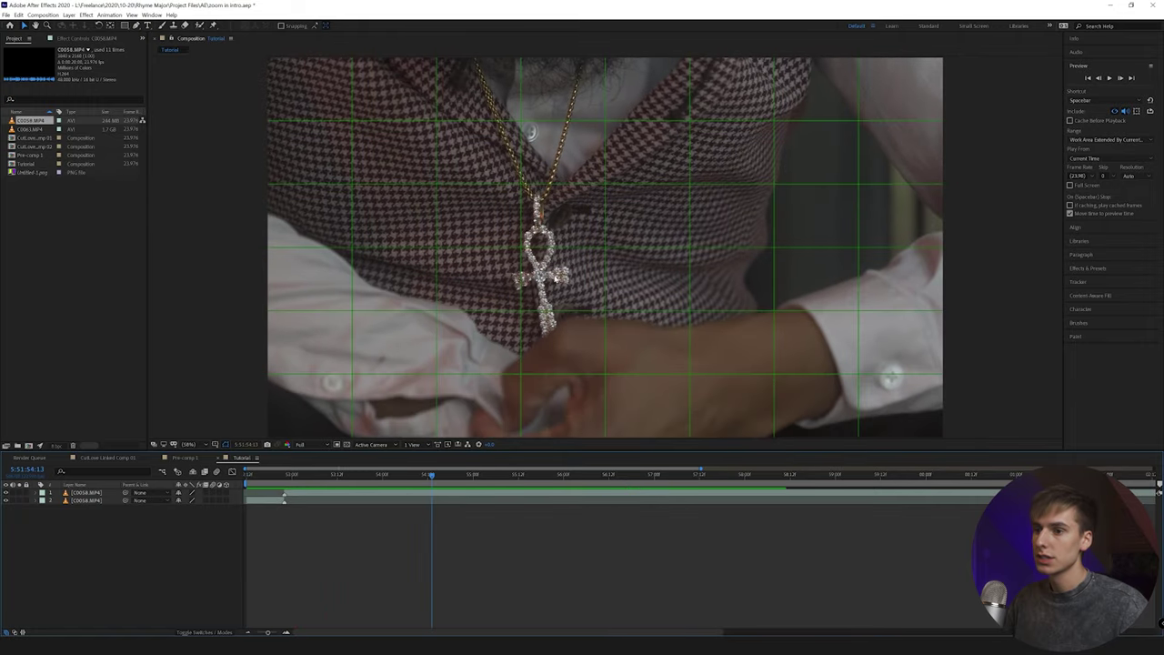
Add a two-node camera named Camera 1 with the 50mm preset and depth of field enabled.
{"action": "right_click", "coordinate": [199, 449]}
{"action": "mouse_move", "coordinate": [219, 453]}
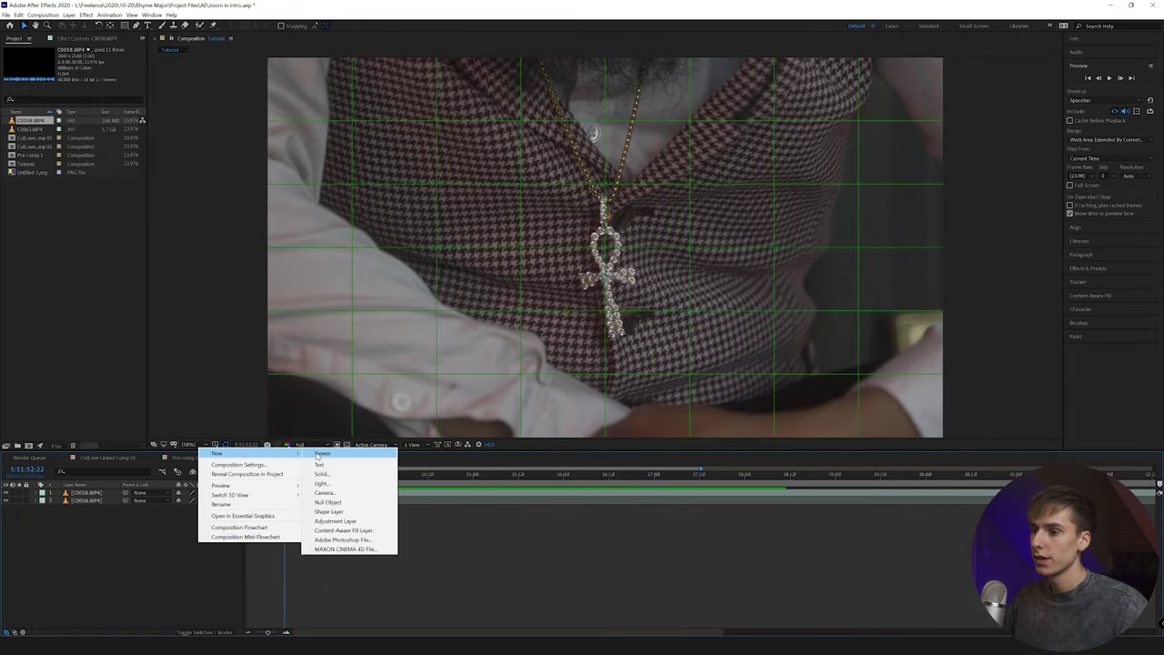
{"action": "right_click", "coordinate": [137, 544]}
{"action": "mouse_move", "coordinate": [182, 455]}
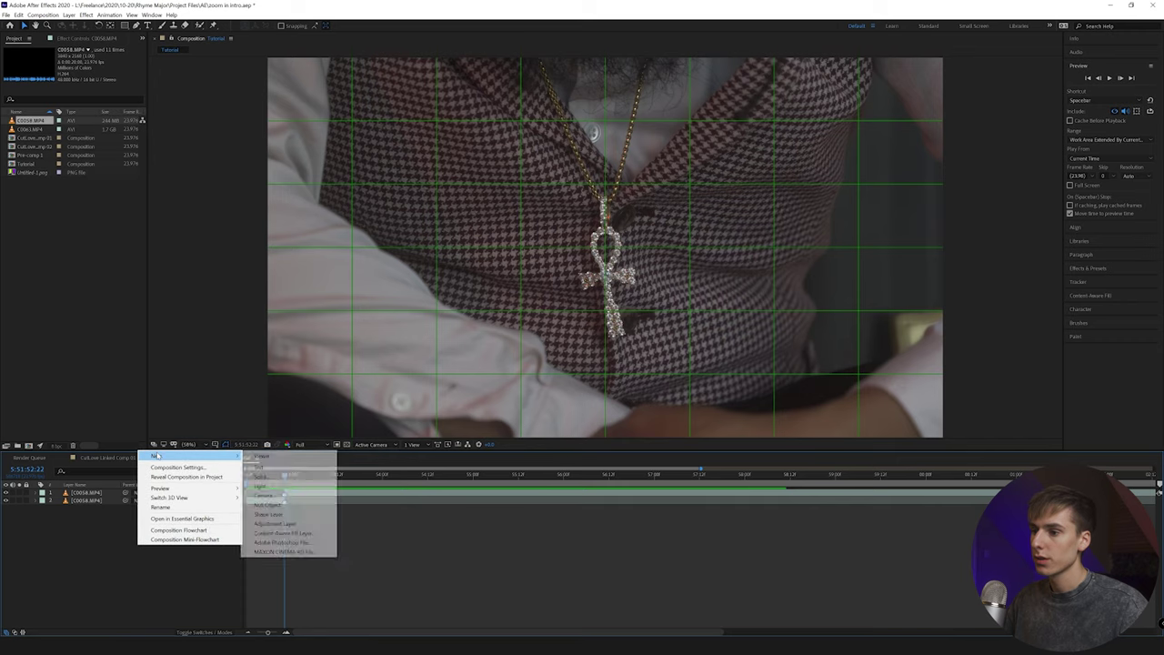
{"action": "left_click", "coordinate": [264, 495]}
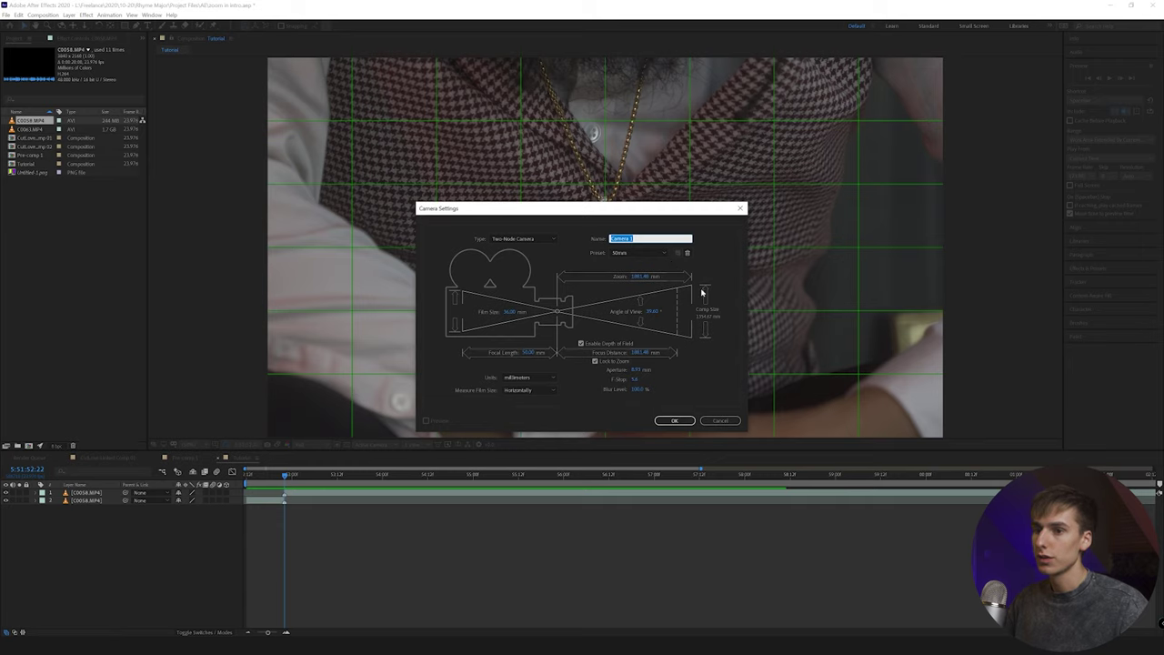
{"action": "left_click", "coordinate": [675, 421]}
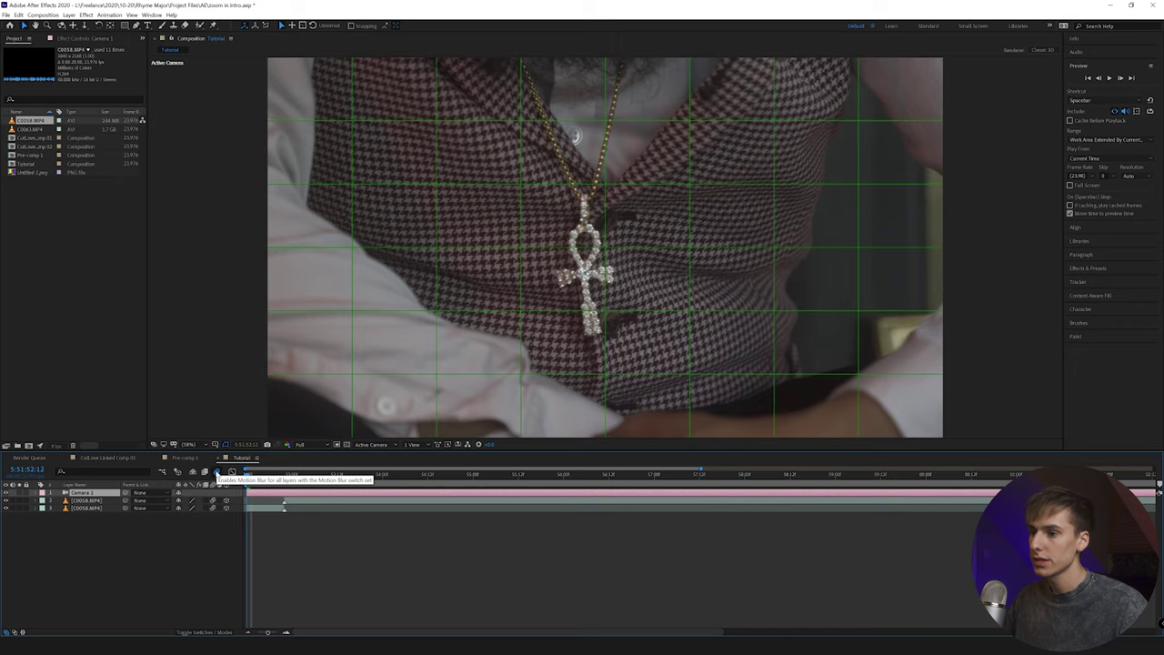
Enable motion blur for the composition, then check the layer modes columns and return to the layer switches.
{"action": "left_click", "coordinate": [217, 472]}
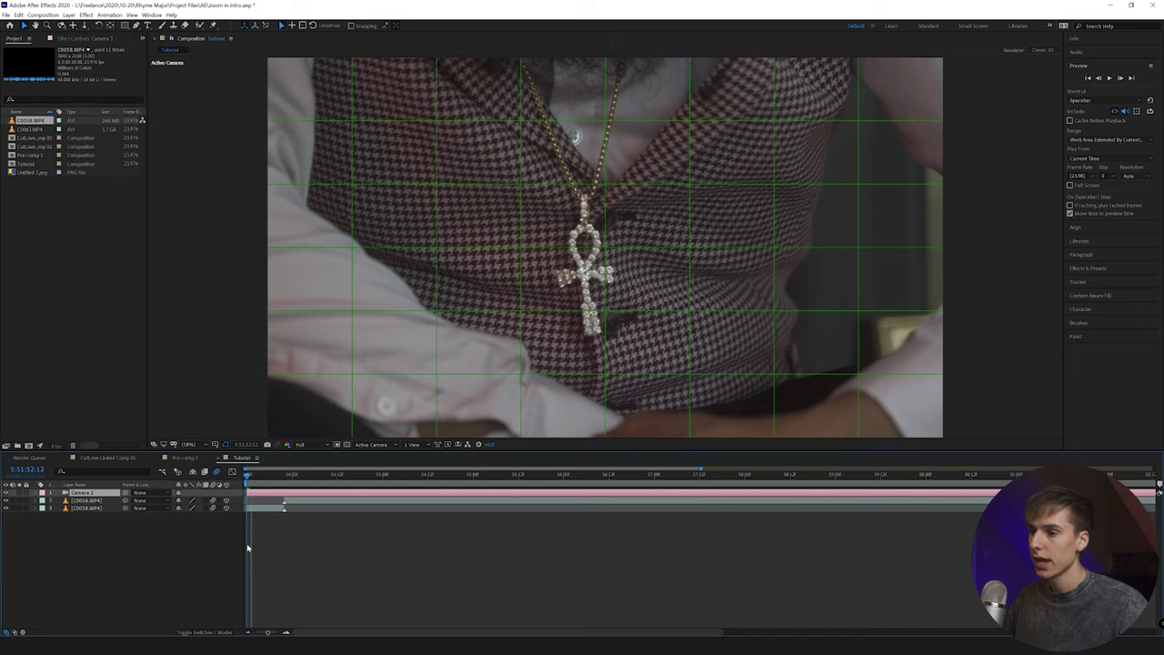
{"action": "left_click", "coordinate": [191, 631]}
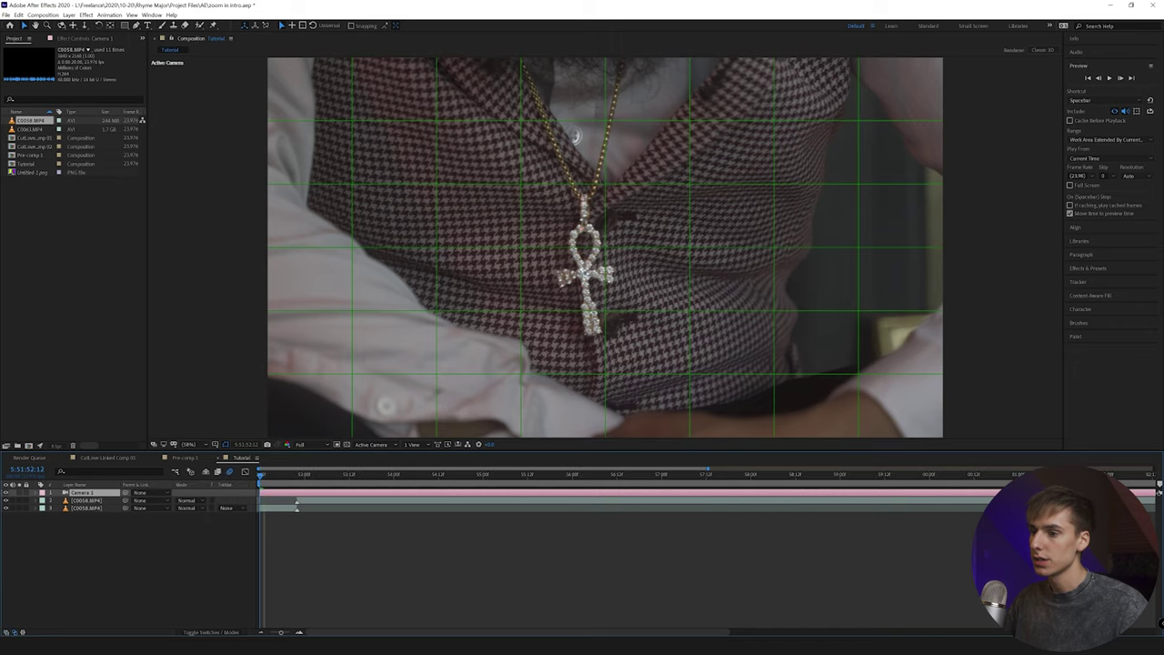
{"action": "left_click", "coordinate": [210, 631]}
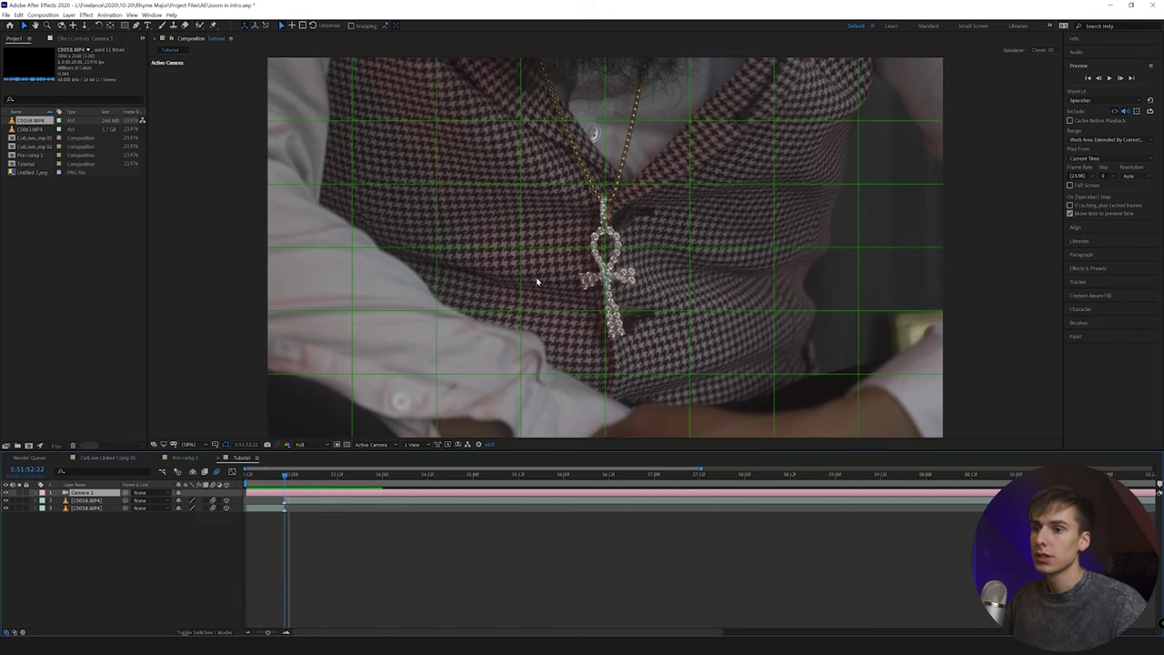
Preview the composition, apply Freeze Frame to the second clip segment at its start, 5:51:52:22, and play back the result.
{"action": "key", "text": "space"}
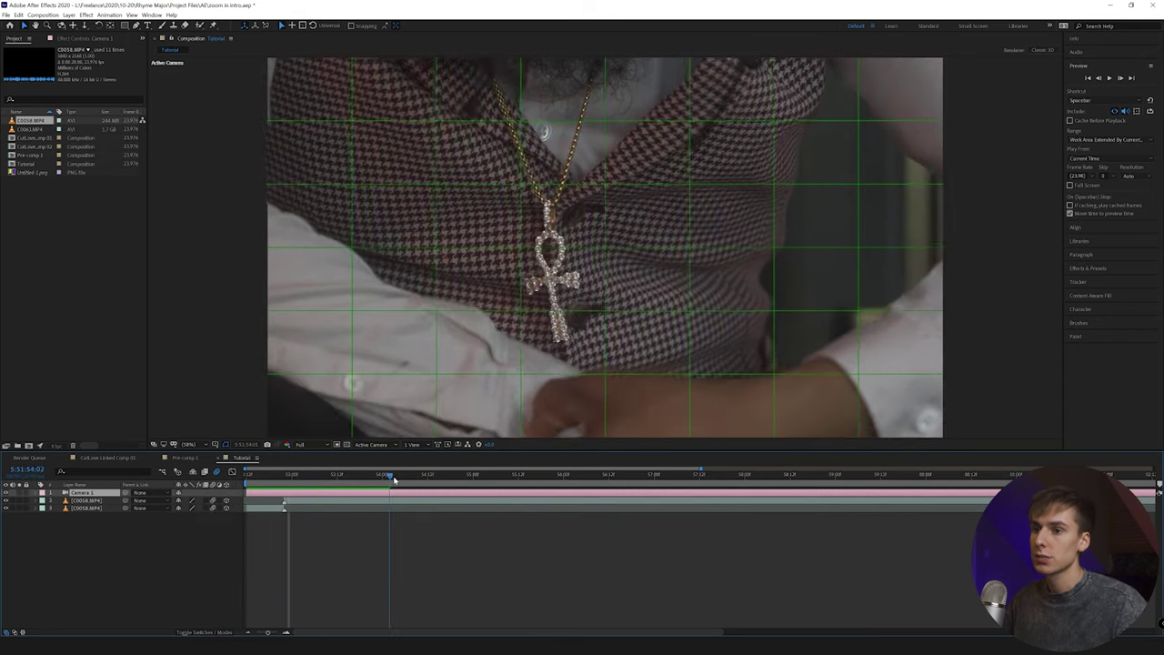
{"action": "key", "text": "space"}
{"action": "left_click", "coordinate": [299, 577]}
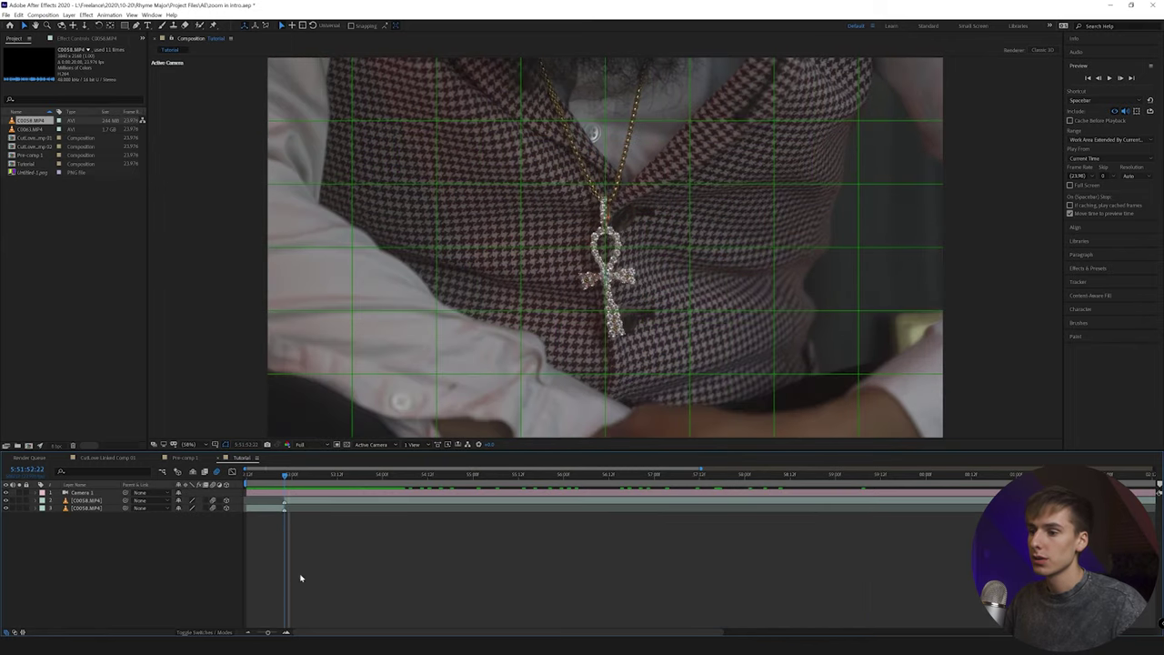
{"action": "left_click", "coordinate": [303, 505]}
{"action": "right_click", "coordinate": [303, 505]}
{"action": "mouse_move", "coordinate": [350, 308]}
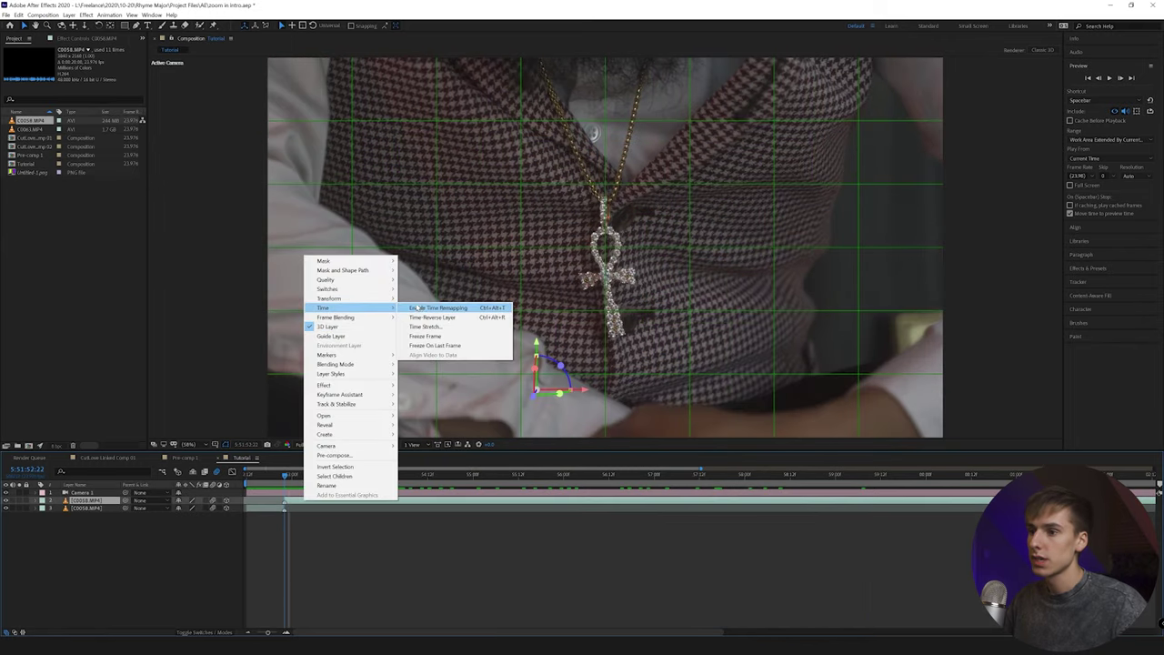
{"action": "left_click", "coordinate": [425, 335]}
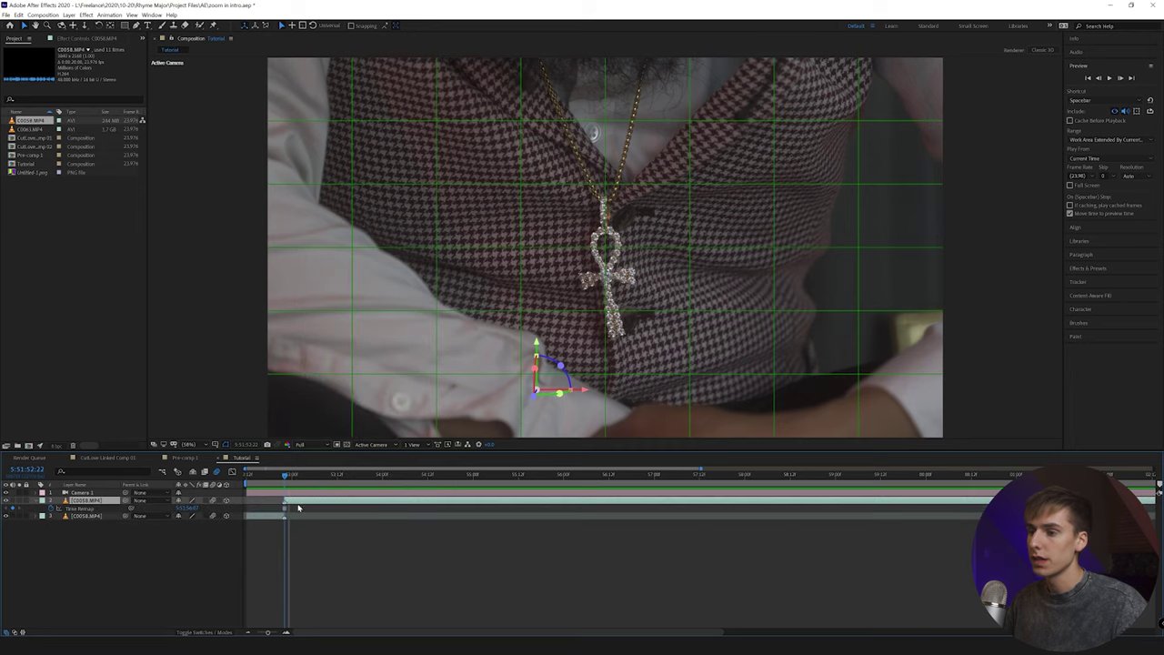
{"action": "key", "text": "space"}
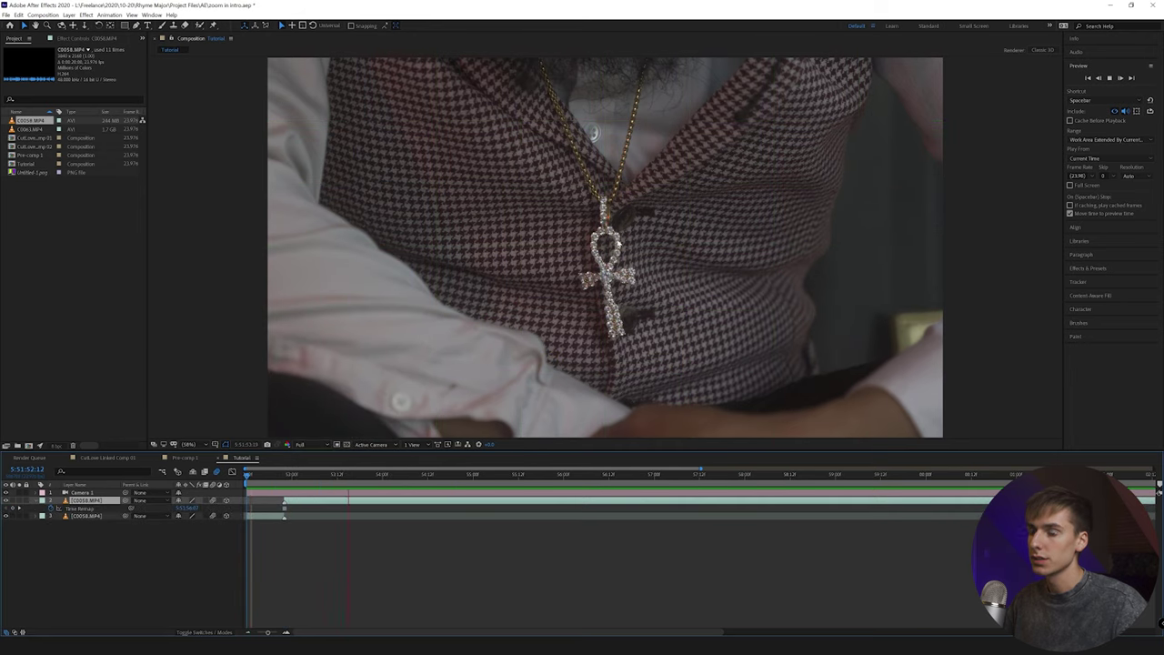
Stop the preview, scrub through the frozen clip, and place the playhead on its first frame, 5:51:52:22, with the timeline enlarged.
{"action": "key", "text": "space"}
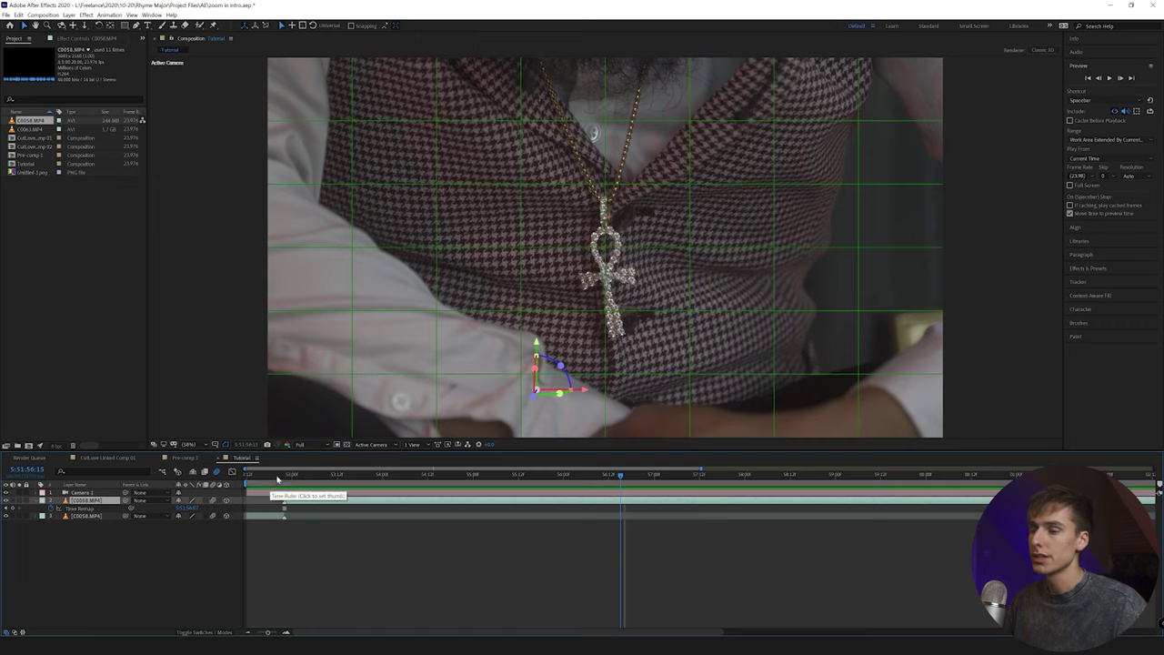
{"action": "left_click_drag", "start_coordinate": [299, 475], "coordinate": [625, 480]}
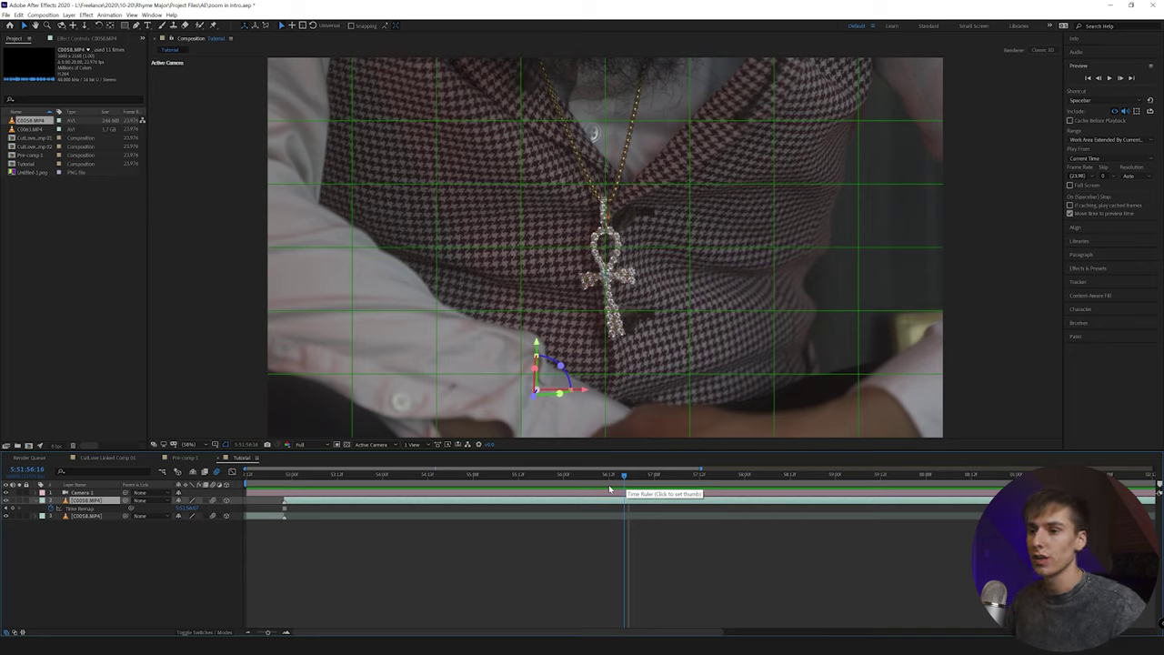
{"action": "left_click", "coordinate": [284, 483]}
{"action": "left_click", "coordinate": [287, 492]}
{"action": "key", "text": "="}
{"action": "key", "text": "="}
{"action": "left_click", "coordinate": [417, 502]}
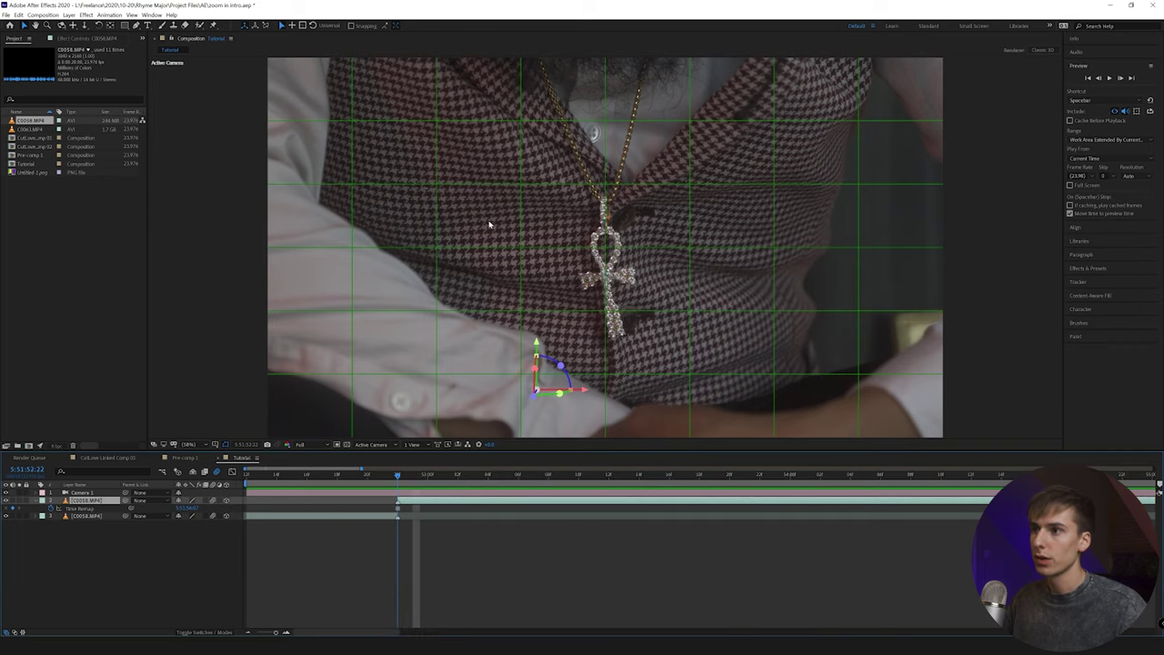
Draw a closed Pen tool mask on the frozen clip around the inside of the pendant's teardrop loop.
{"action": "scroll", "coordinate": [624, 238], "scroll_direction": "up", "scroll_amount": 4}
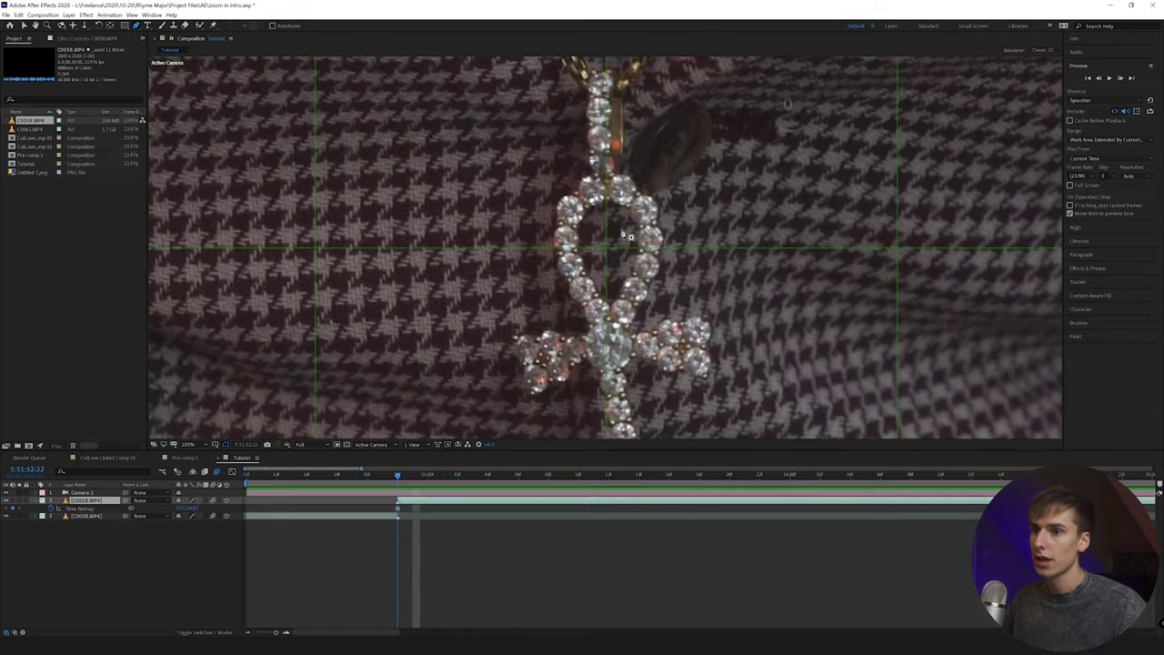
{"action": "scroll", "coordinate": [624, 238], "scroll_direction": "up", "scroll_amount": 2}
{"action": "left_click", "coordinate": [586, 166]}
{"action": "left_click", "coordinate": [558, 196]}
{"action": "left_click", "coordinate": [551, 242]}
{"action": "left_click", "coordinate": [561, 290]}
{"action": "left_click", "coordinate": [586, 332]}
{"action": "left_click", "coordinate": [612, 364]}
{"action": "left_click", "coordinate": [645, 322]}
{"action": "left_click", "coordinate": [676, 216]}
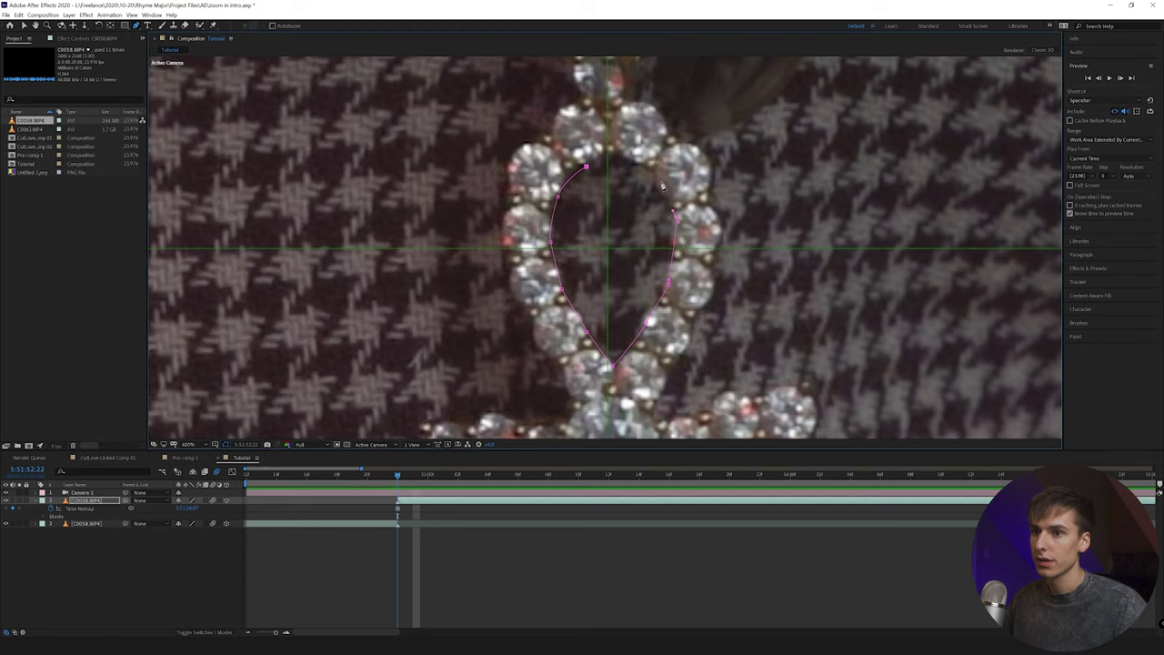
{"action": "left_click", "coordinate": [655, 170]}
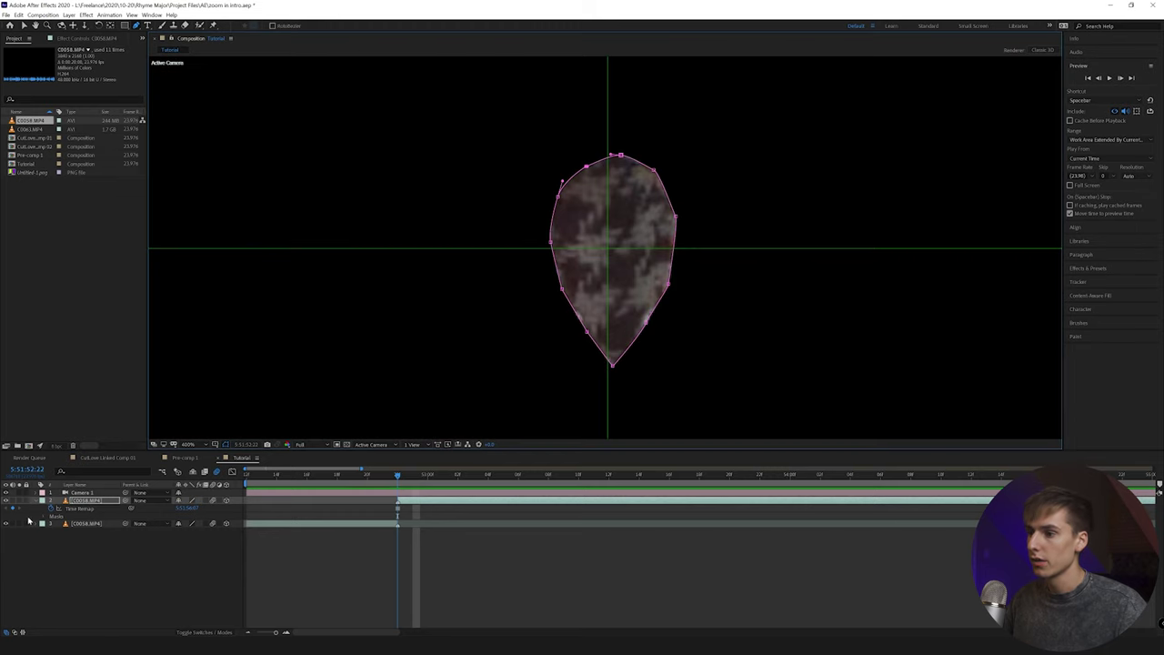
Invert the loop mask on the frozen clip and set its mask feather to 50 pixels.
{"action": "left_click", "coordinate": [51, 515]}
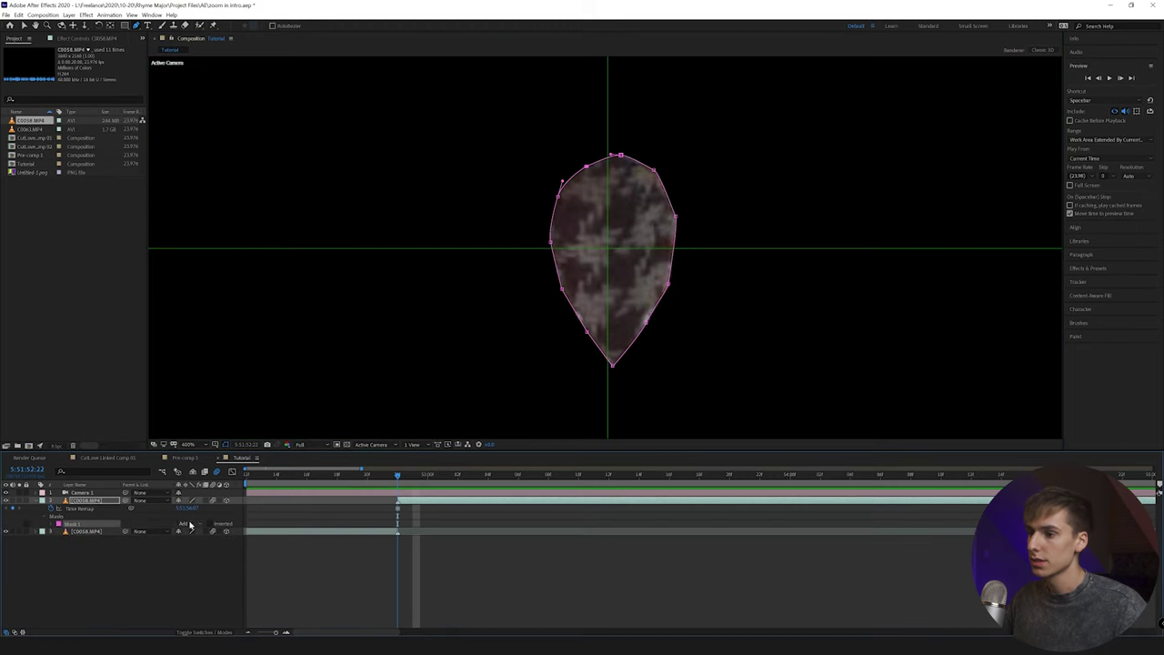
{"action": "left_click", "coordinate": [212, 525]}
{"action": "left_click", "coordinate": [55, 525]}
{"action": "left_click", "coordinate": [188, 539]}
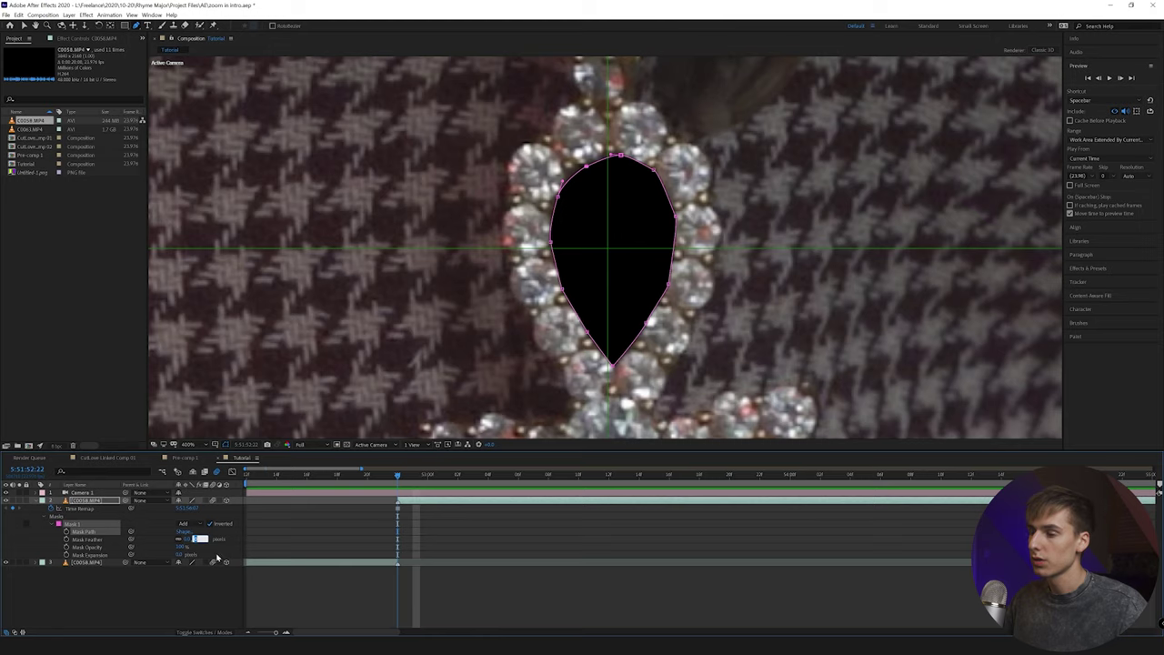
{"action": "type", "text": "50"}
{"action": "left_click", "coordinate": [291, 526]}
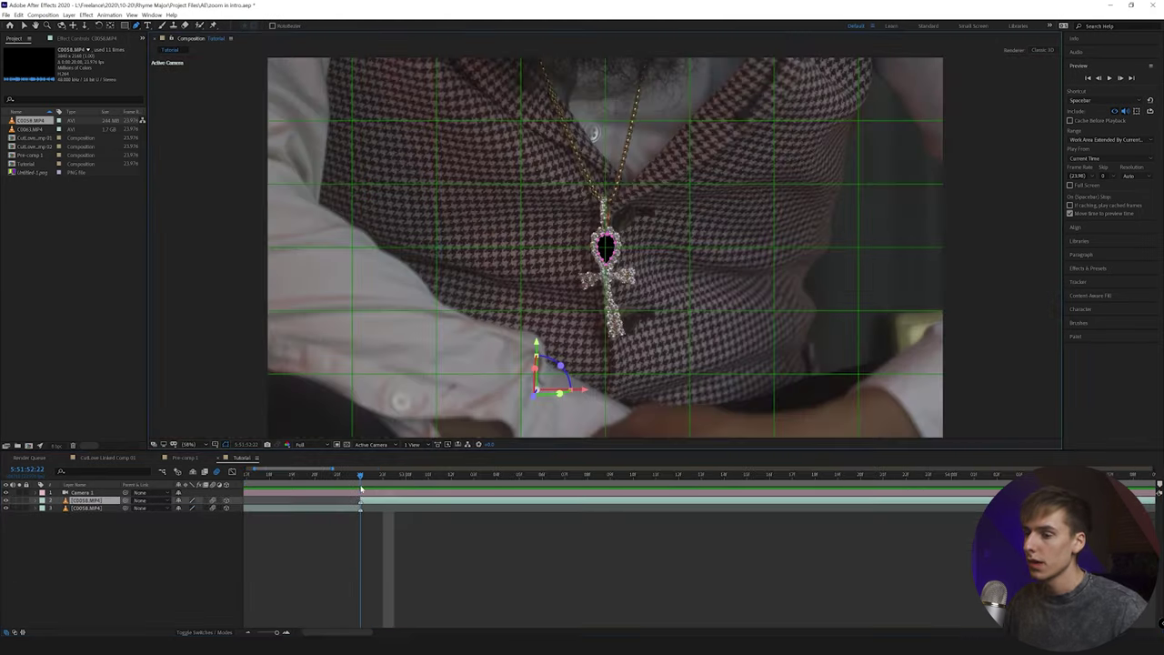
At the composition start, 5:51:52:12, add Camera 1 keyframes for point of interest, position, orientation and X, Y and Z rotation.
{"action": "left_click", "coordinate": [382, 493]}
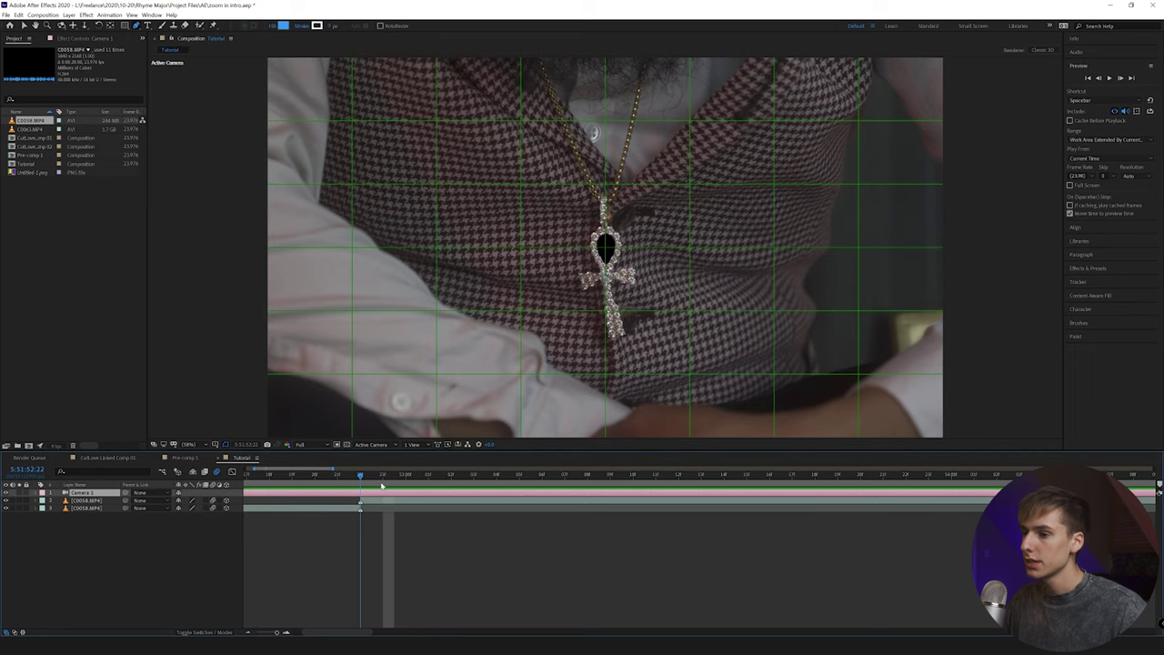
{"action": "left_click_drag", "start_coordinate": [342, 482], "coordinate": [155, 492]}
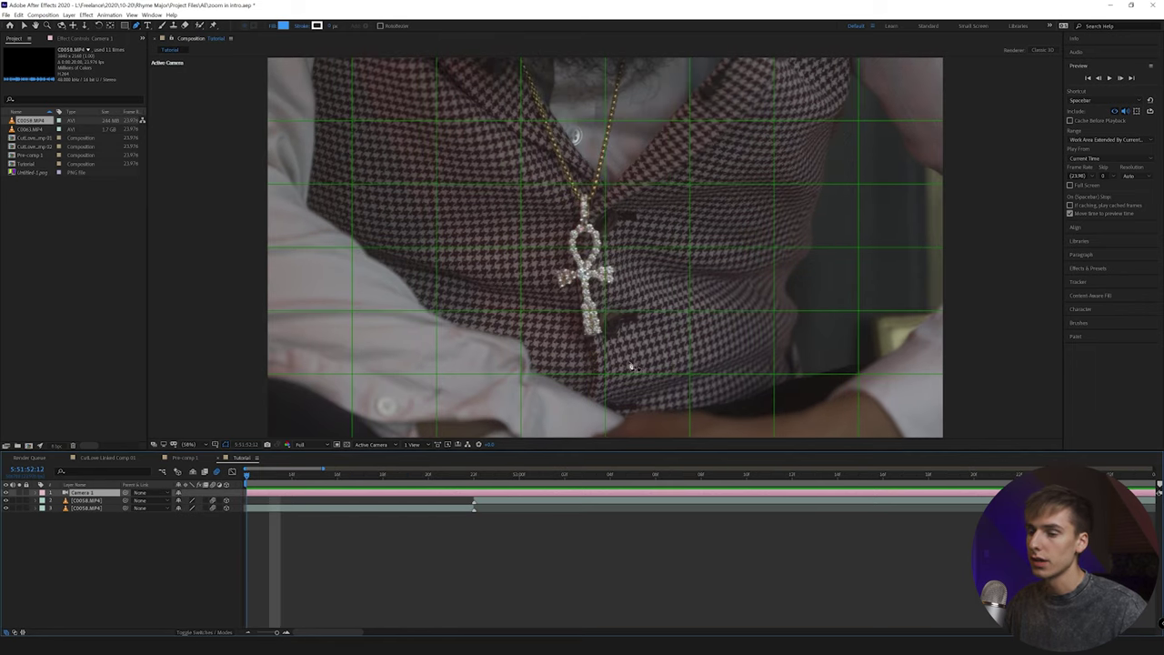
{"action": "left_click", "coordinate": [473, 476]}
{"action": "key", "text": "Home"}
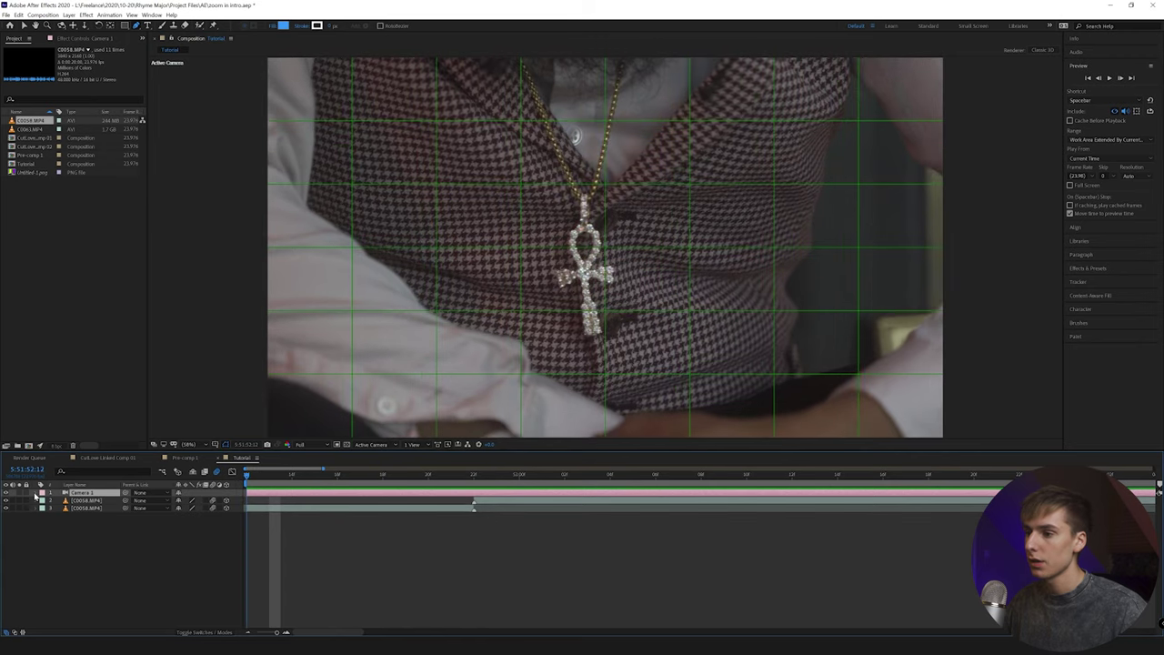
{"action": "left_click", "coordinate": [36, 496]}
{"action": "left_click", "coordinate": [45, 500]}
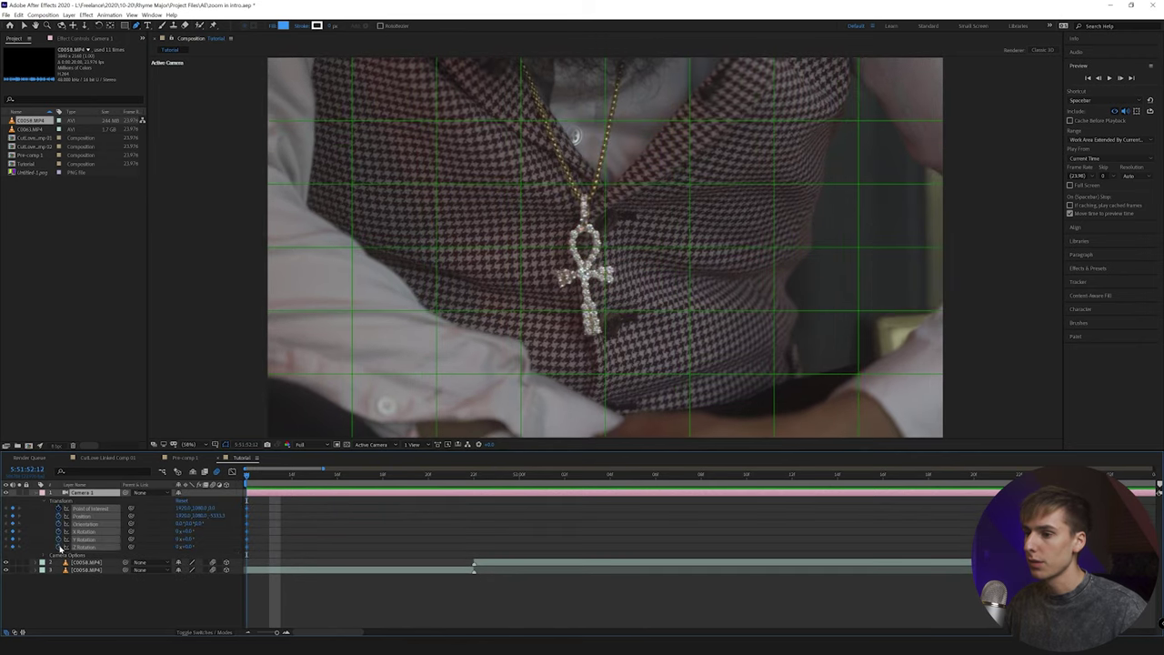
At the freeze frame's start, 5:51:52:22, dolly Camera 1 in towards the pendant's loop.
{"action": "key", "text": "shift+Page_Down"}
{"action": "key", "text": "v"}
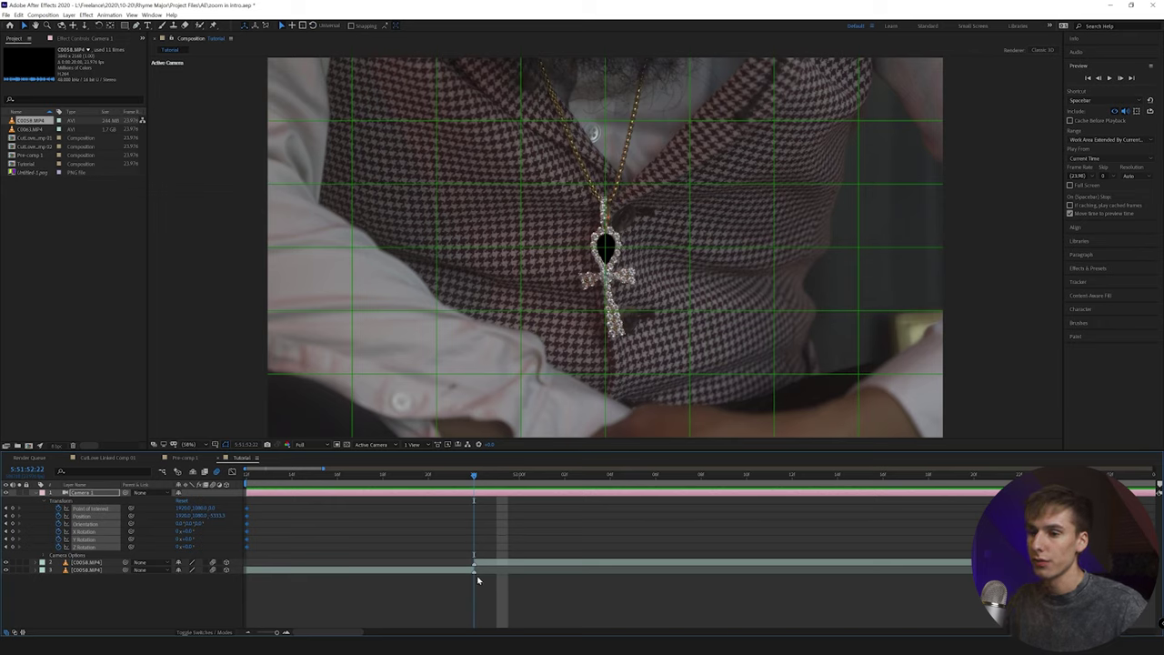
{"action": "key", "text": "c"}
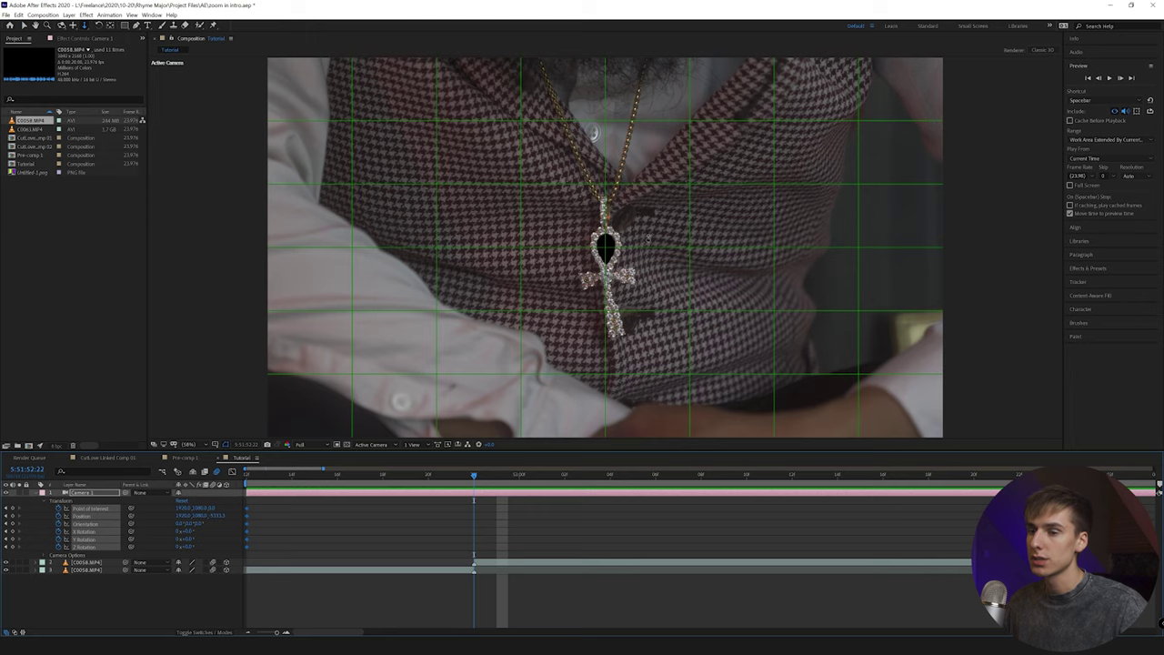
{"action": "scroll", "coordinate": [604, 259], "scroll_direction": "up", "scroll_amount": 10}
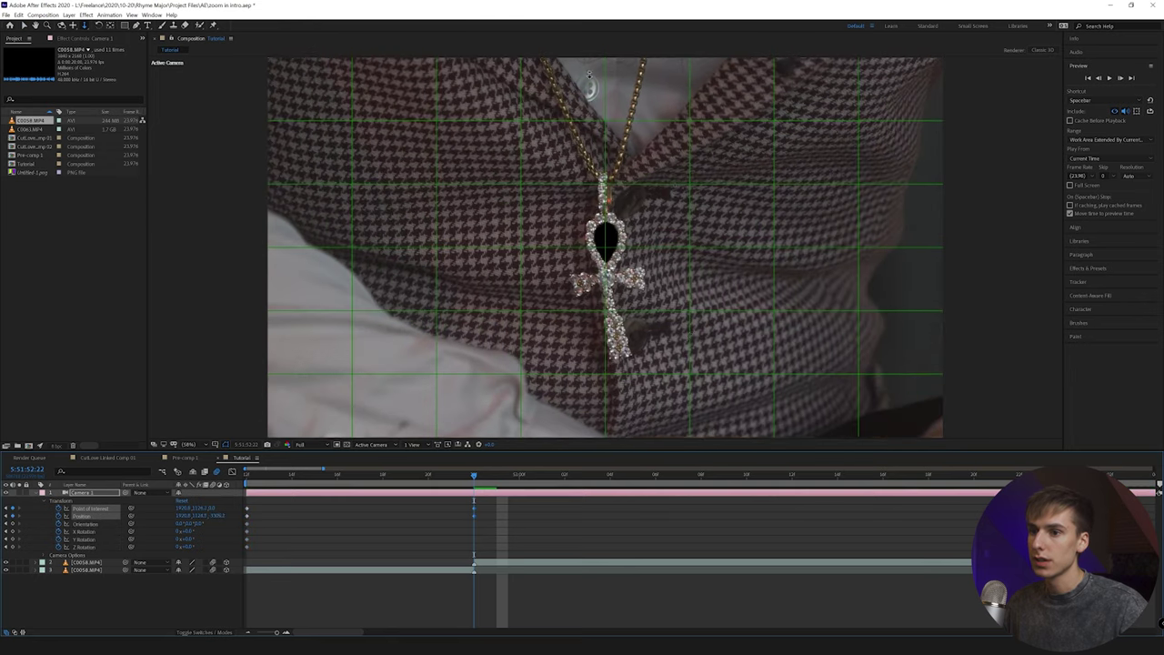
{"action": "left_click_drag", "start_coordinate": [630, 246], "coordinate": [625, 197]}
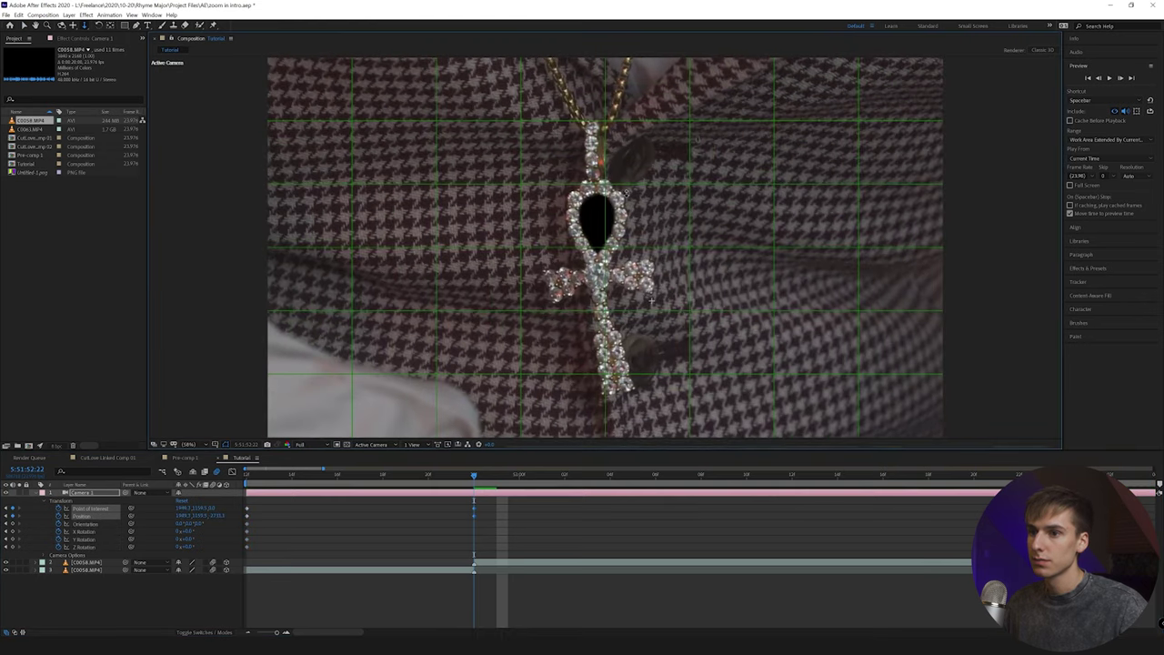
Track Camera 1 to centre the pendant's hole on the grid and dolly slightly closer to it.
{"action": "key", "text": "1"}
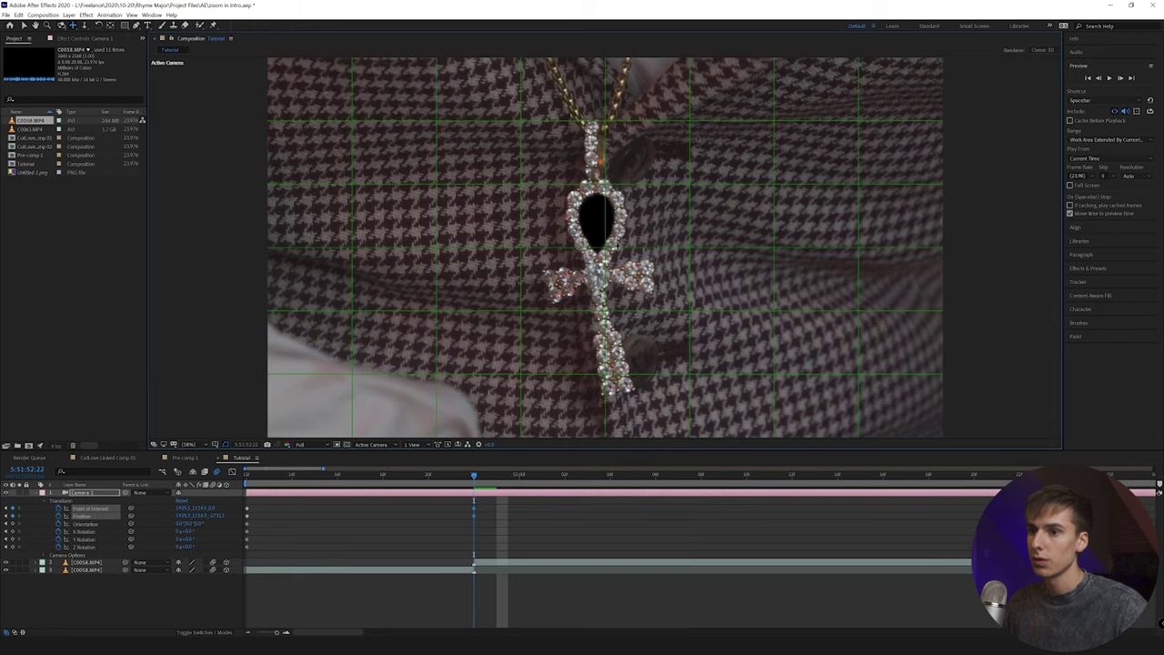
{"action": "scroll", "coordinate": [611, 230], "scroll_direction": "up", "scroll_amount": 6}
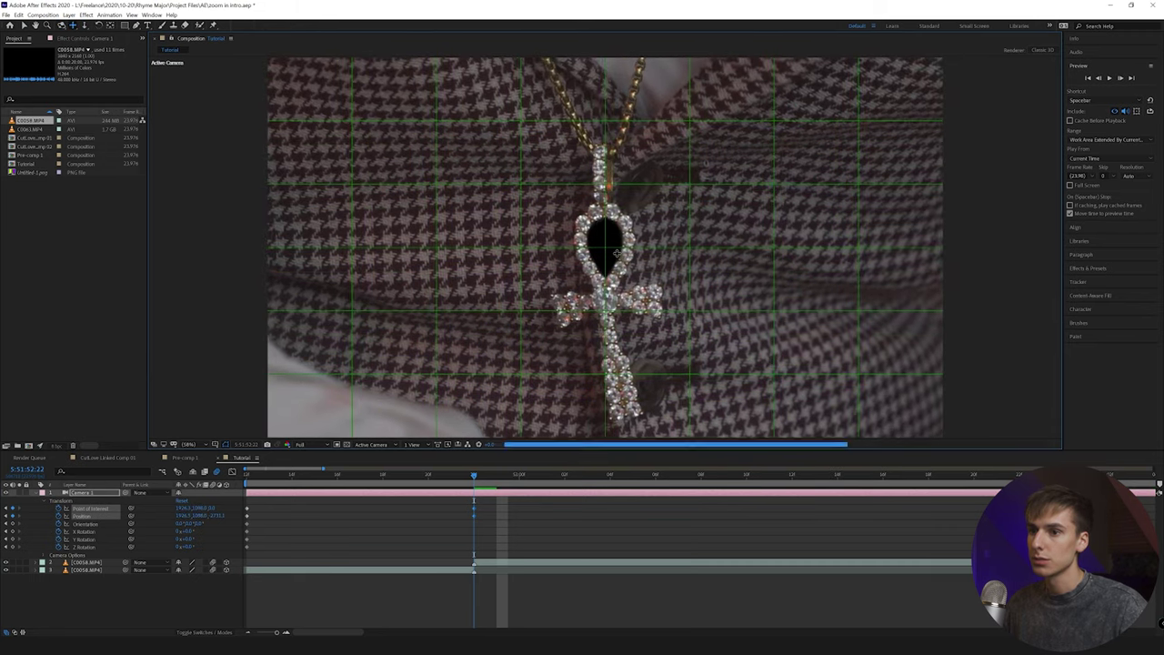
{"action": "left_click_drag", "start_coordinate": [618, 253], "coordinate": [618, 254]}
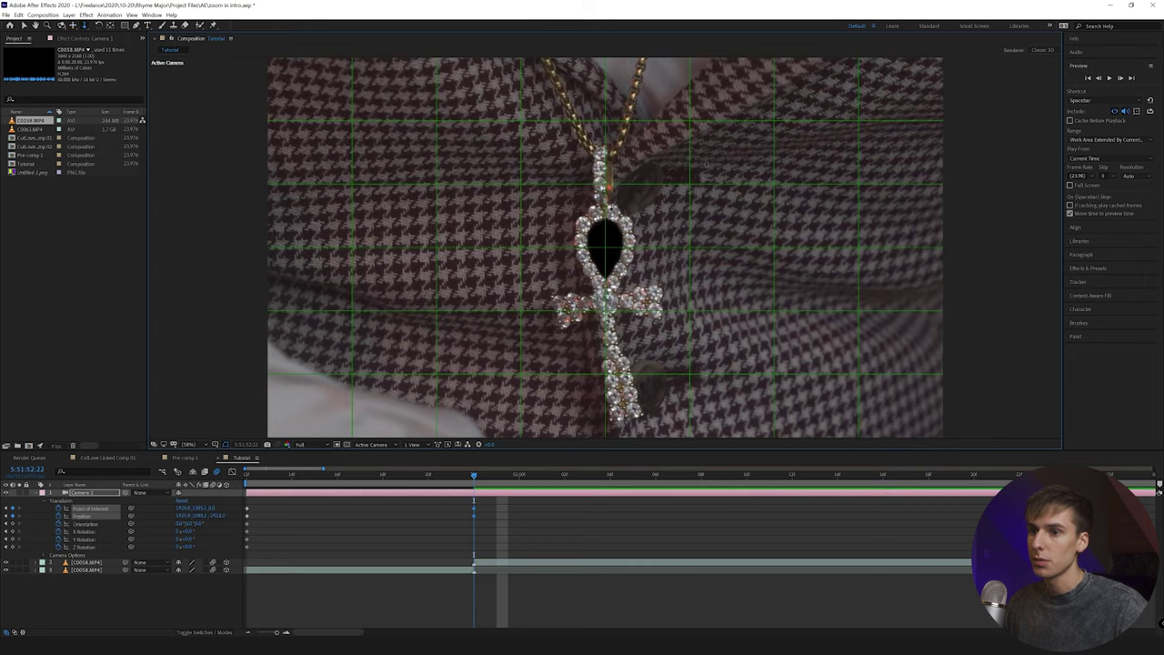
{"action": "scroll", "coordinate": [613, 251], "scroll_direction": "up", "scroll_amount": 1}
{"action": "scroll", "coordinate": [613, 252], "scroll_direction": "up", "scroll_amount": 1}
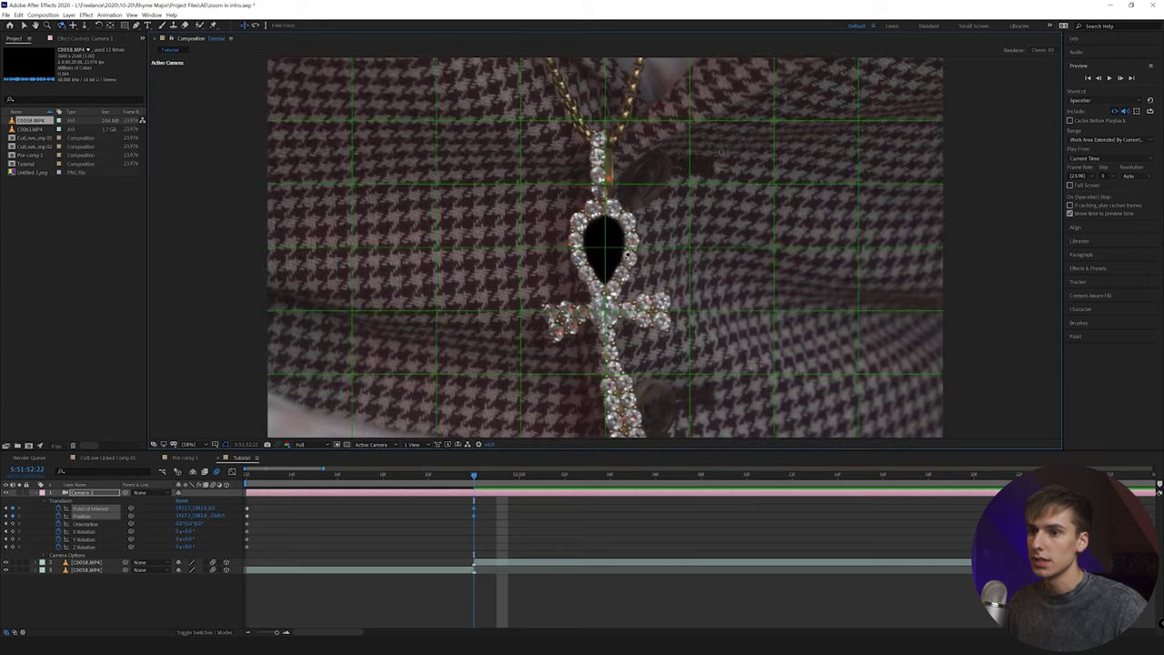
{"action": "scroll", "coordinate": [626, 255], "scroll_direction": "up", "scroll_amount": 1}
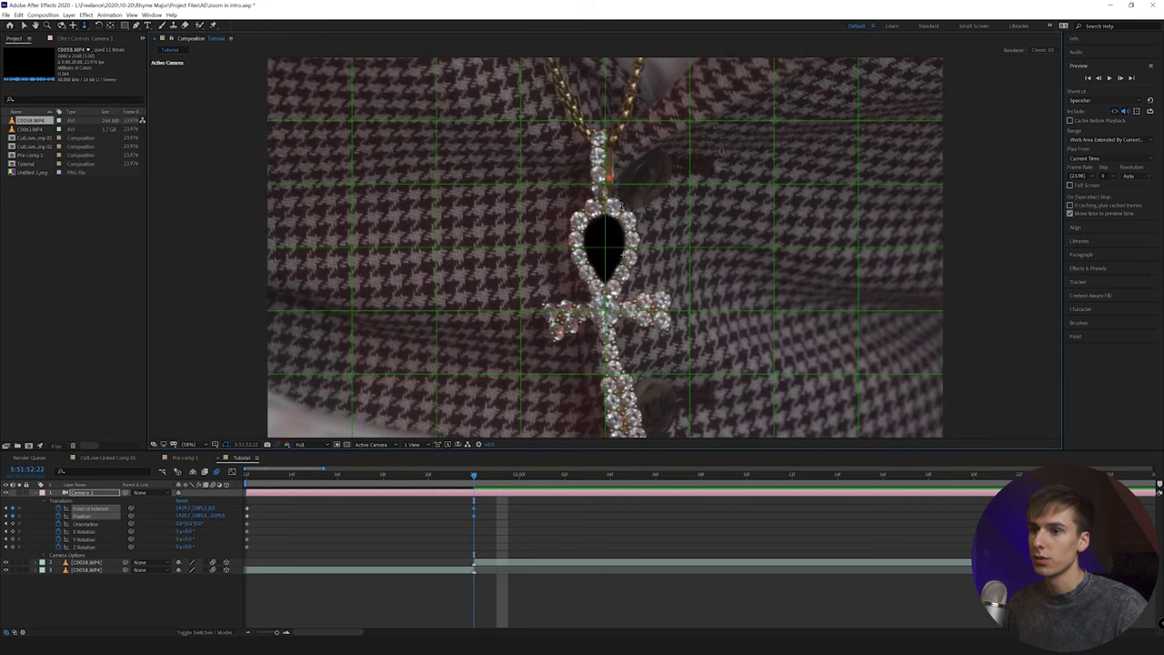
{"action": "scroll", "coordinate": [621, 205], "scroll_direction": "up", "scroll_amount": 1}
{"action": "scroll", "coordinate": [621, 246], "scroll_direction": "up", "scroll_amount": 1}
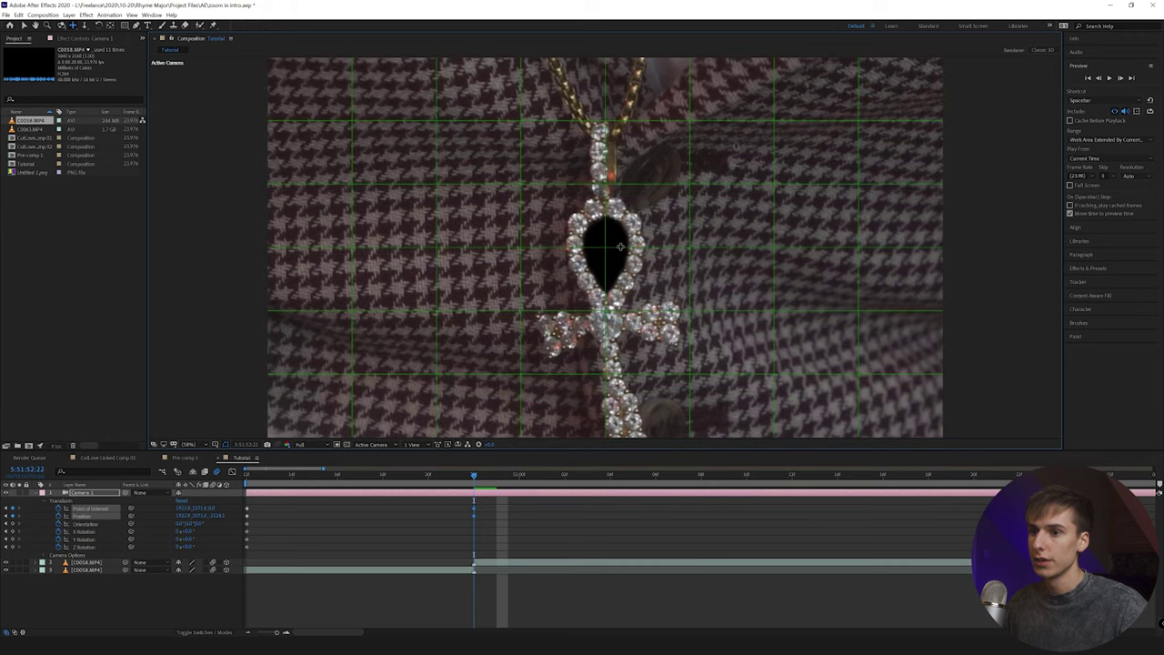
Play back the camera zoom several times from the composition start to check the movement.
{"action": "left_click", "coordinate": [246, 475]}
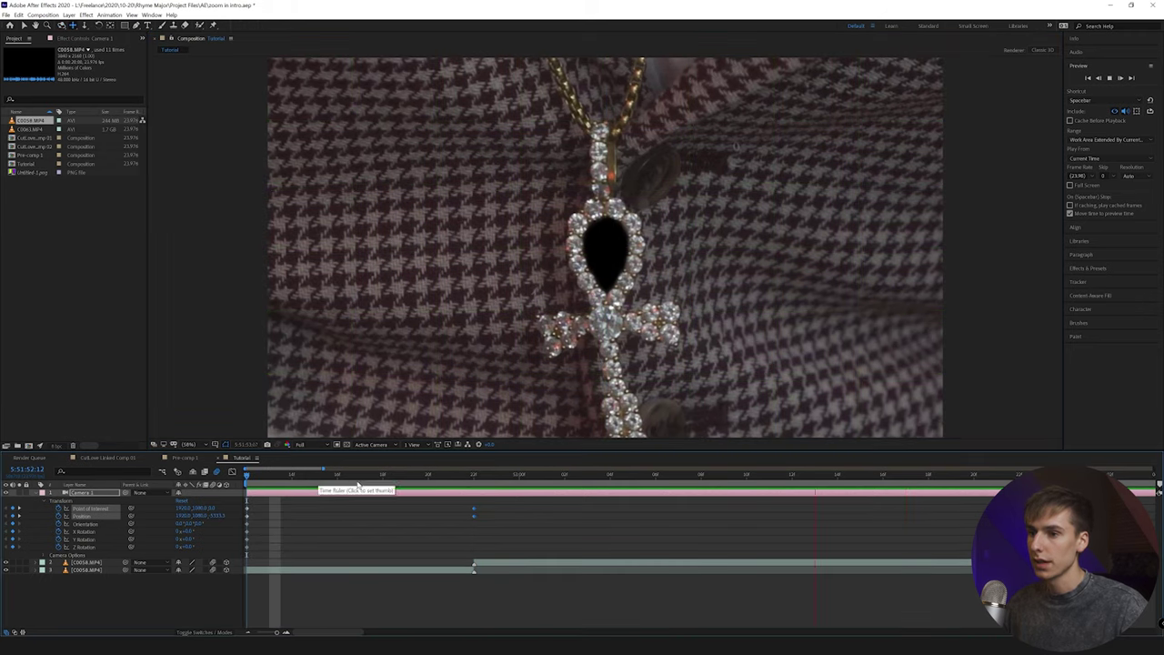
{"action": "key", "text": "space"}
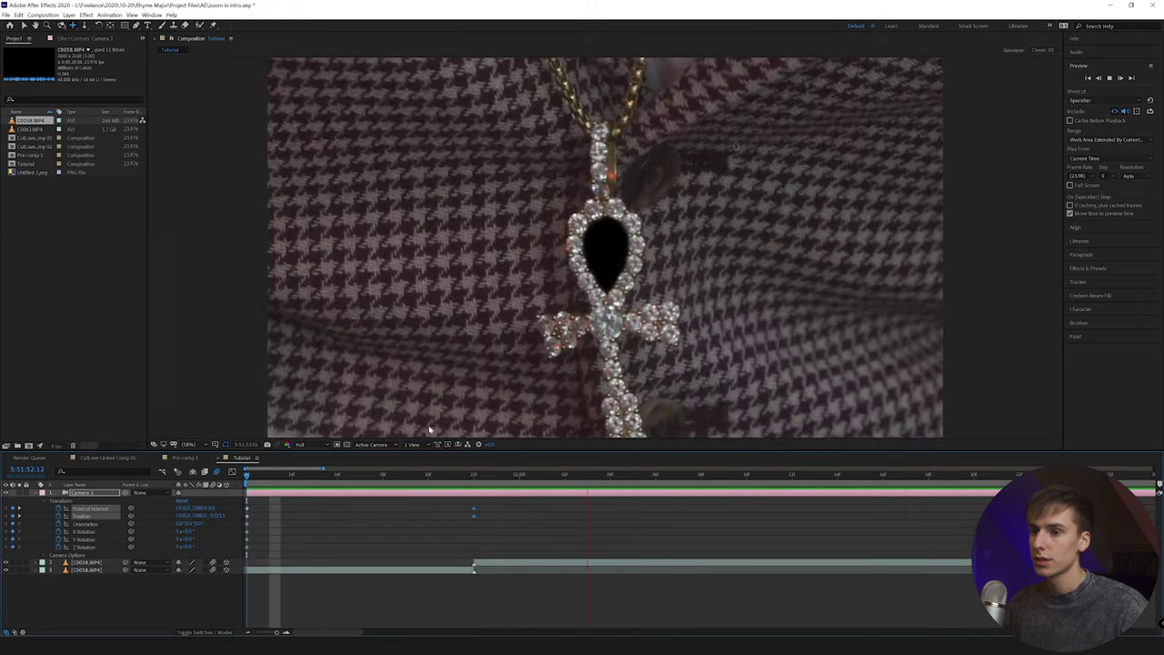
{"action": "key", "text": "space"}
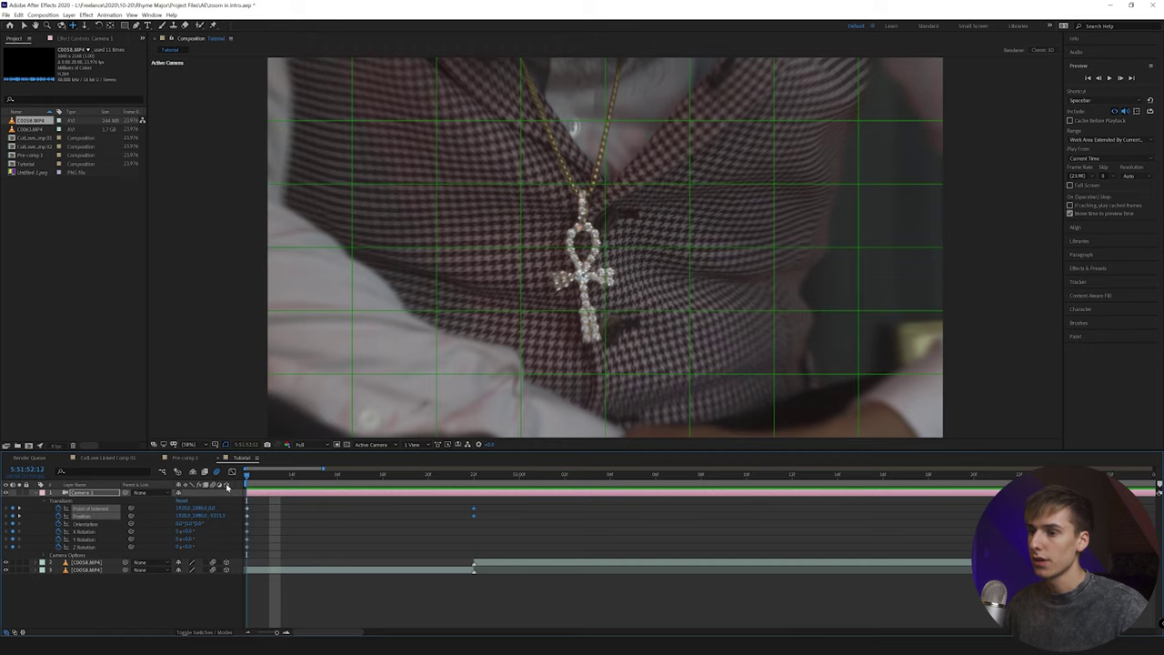
{"action": "key", "text": "space"}
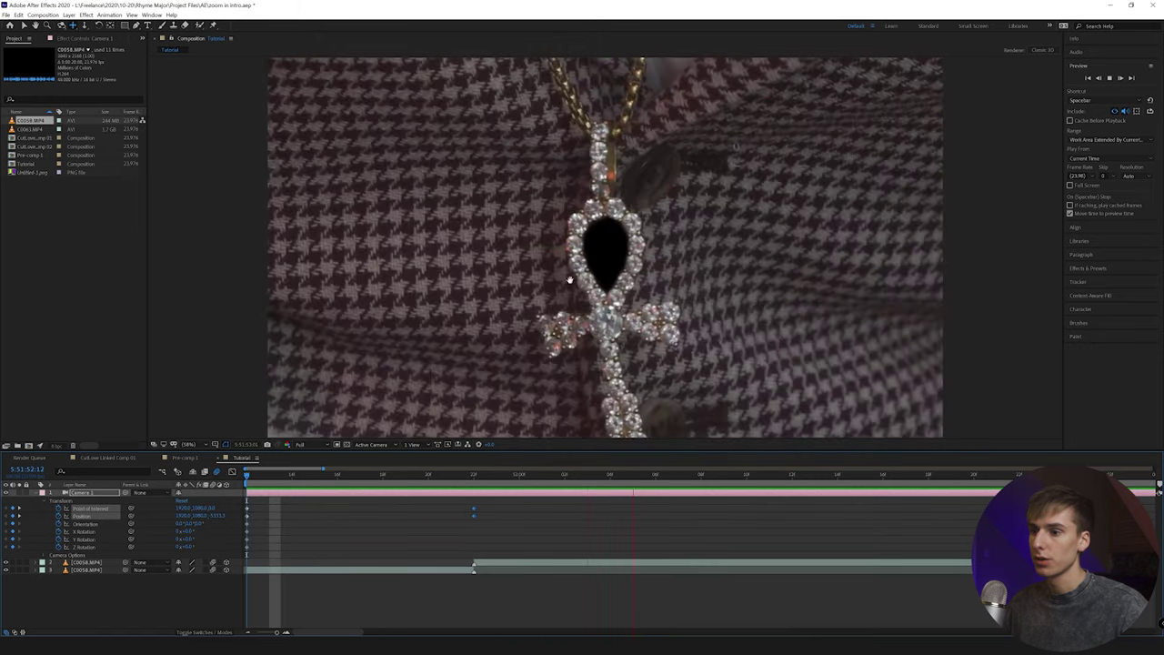
{"action": "key", "text": "space"}
{"action": "left_click_drag", "start_coordinate": [340, 477], "coordinate": [246, 476]}
{"action": "key", "text": "space"}
{"action": "key", "text": "space"}
Collapse the Camera 1 properties and duplicate the masked freeze-frame layer.
{"action": "left_click", "coordinate": [478, 565]}
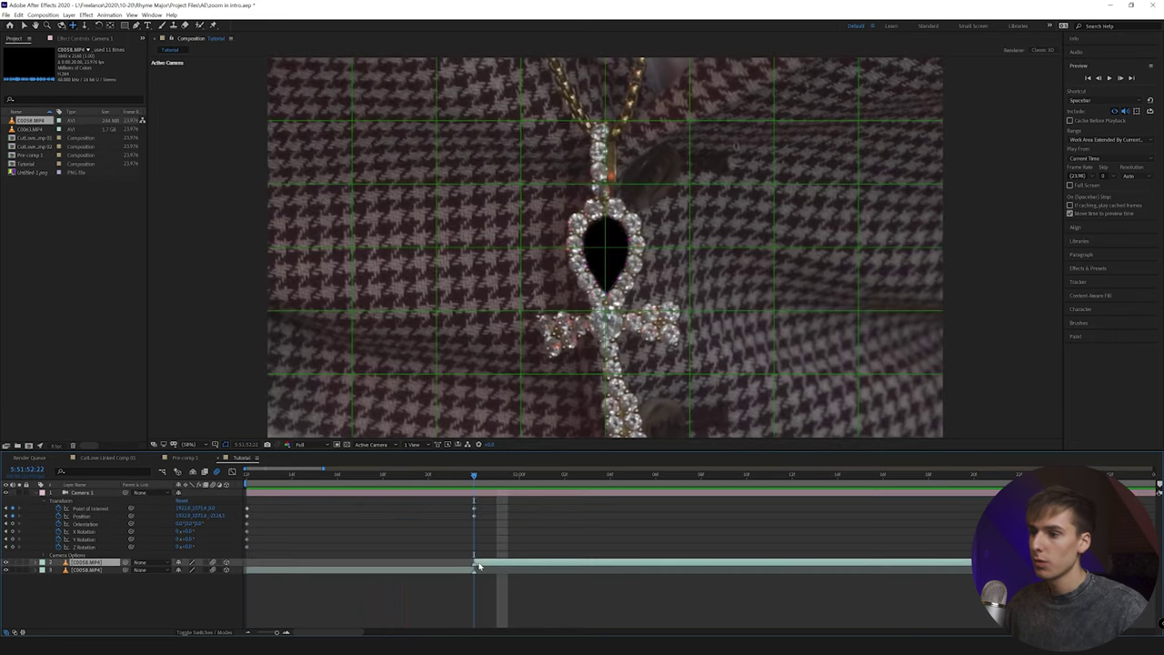
{"action": "left_click", "coordinate": [36, 493]}
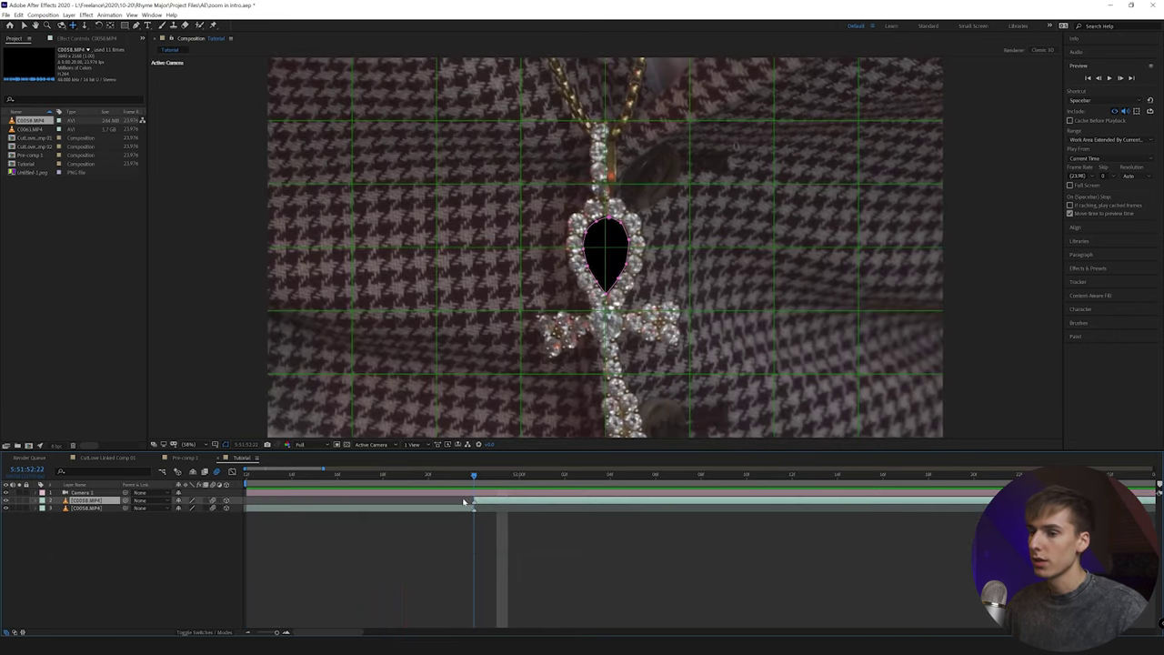
{"action": "key", "text": "ctrl+d"}
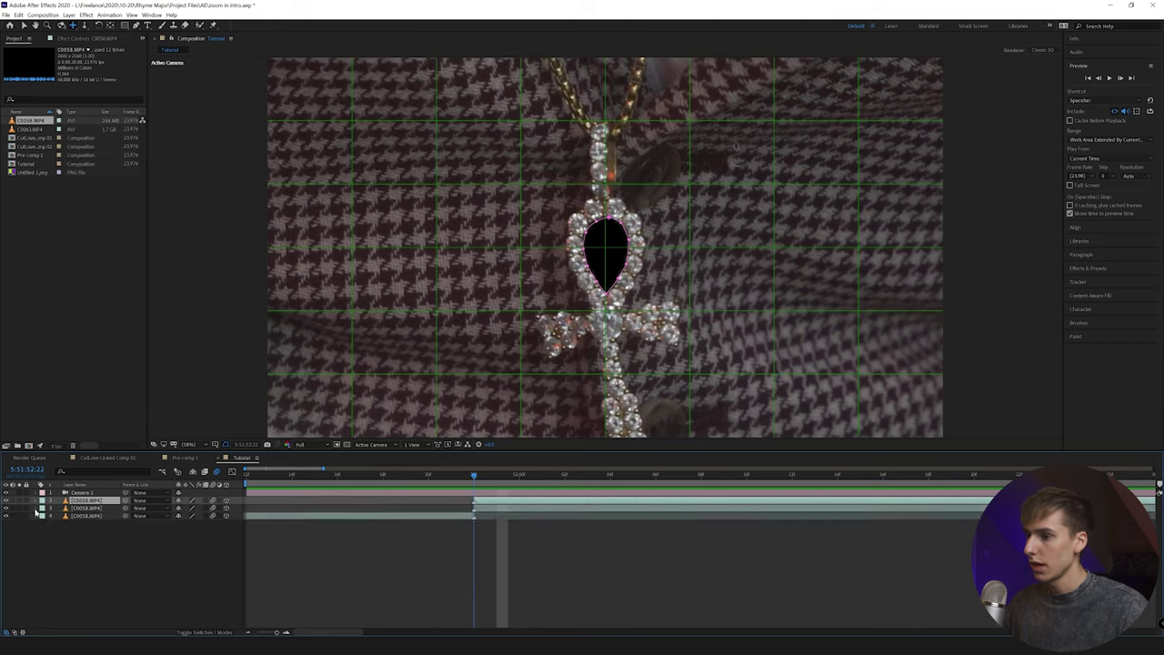
Reveal the transform properties of the lower freeze-frame copy and set its Z position to 1000.
{"action": "left_click", "coordinate": [35, 508]}
{"action": "left_click", "coordinate": [45, 533]}
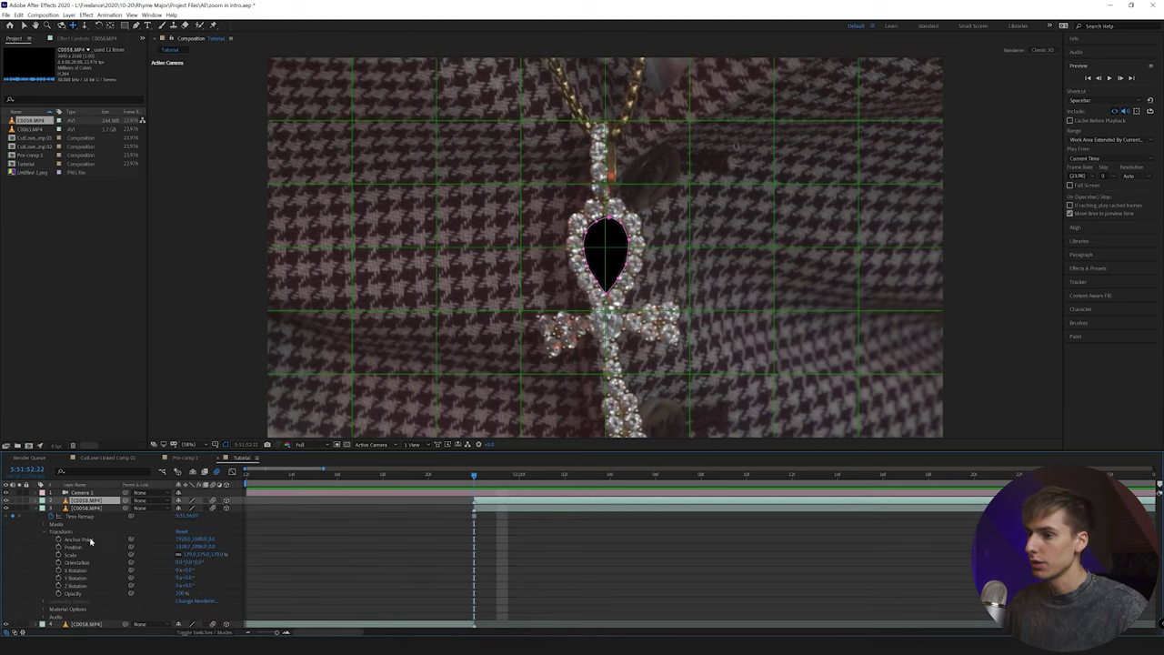
{"action": "left_click", "coordinate": [282, 537]}
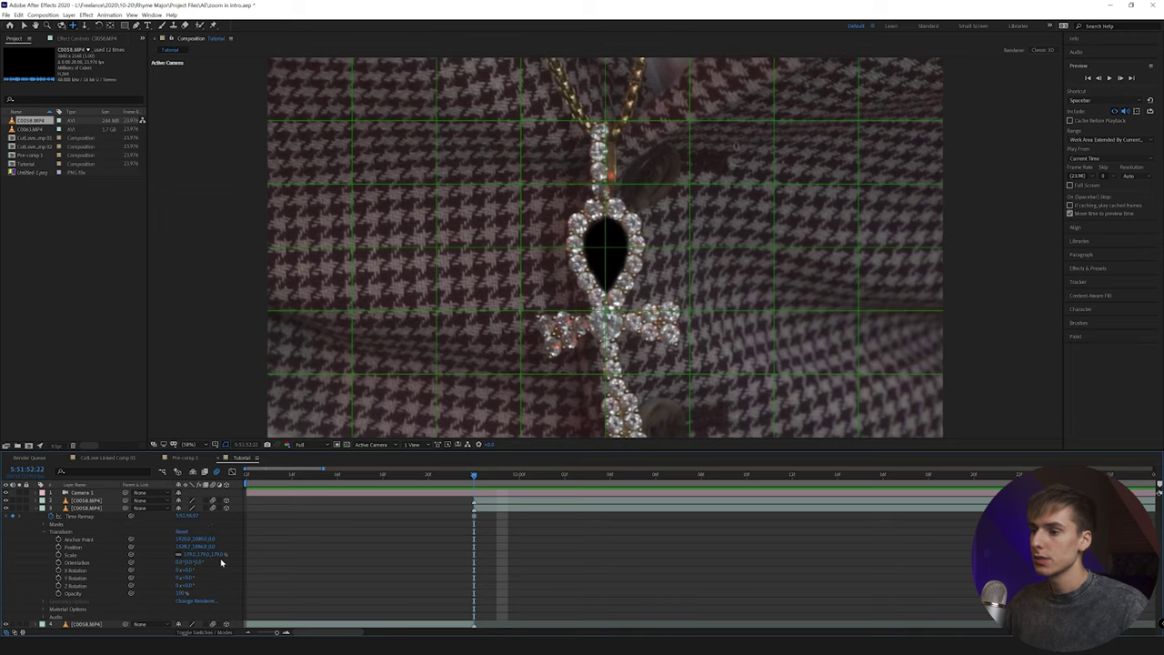
{"action": "left_click", "coordinate": [216, 545]}
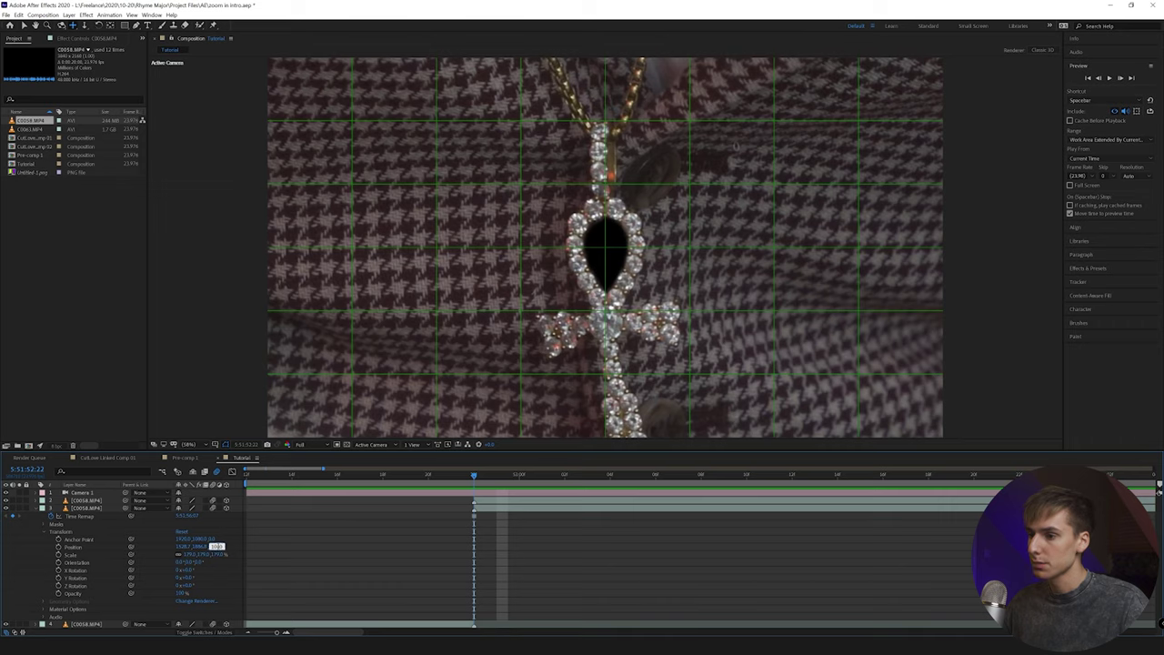
{"action": "key", "text": "Return"}
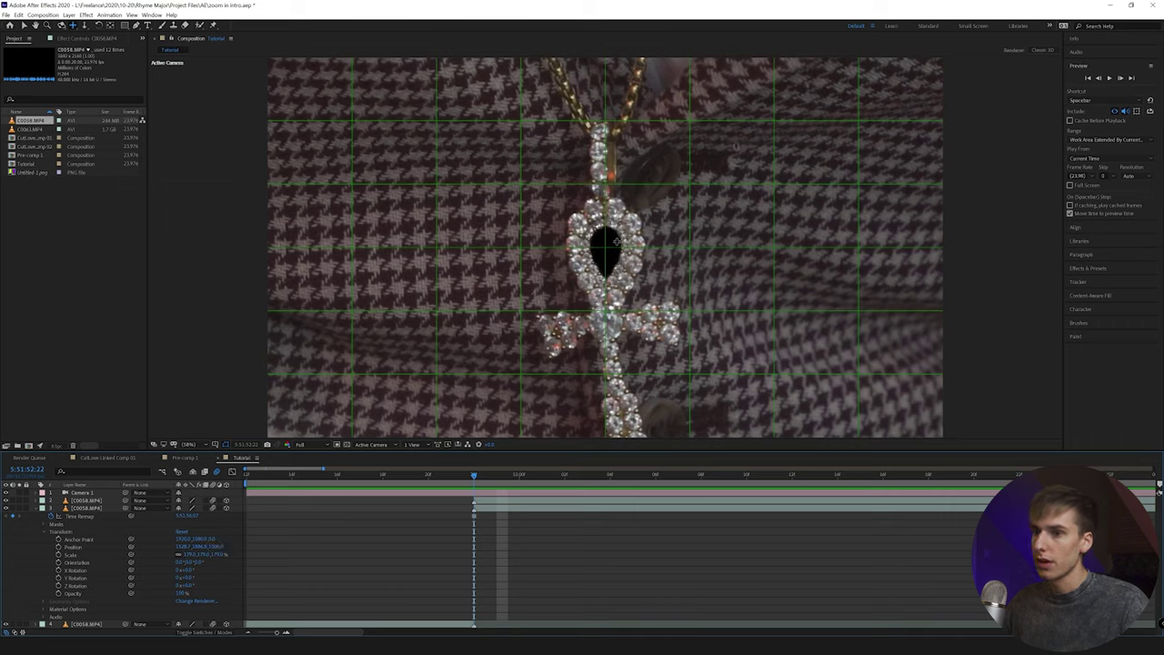
Scale the lower freeze-frame copy to 169% and move it so its hole is centred inside the pendant's loop.
{"action": "left_click", "coordinate": [219, 554]}
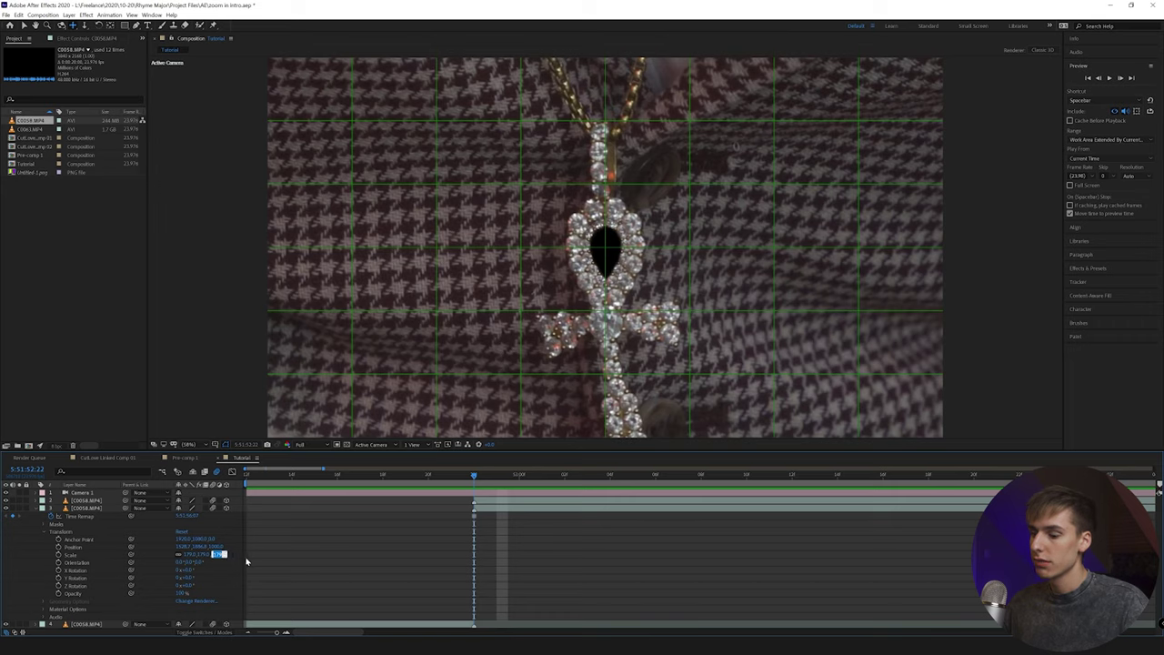
{"action": "type", "text": "169"}
{"action": "key", "text": "Return"}
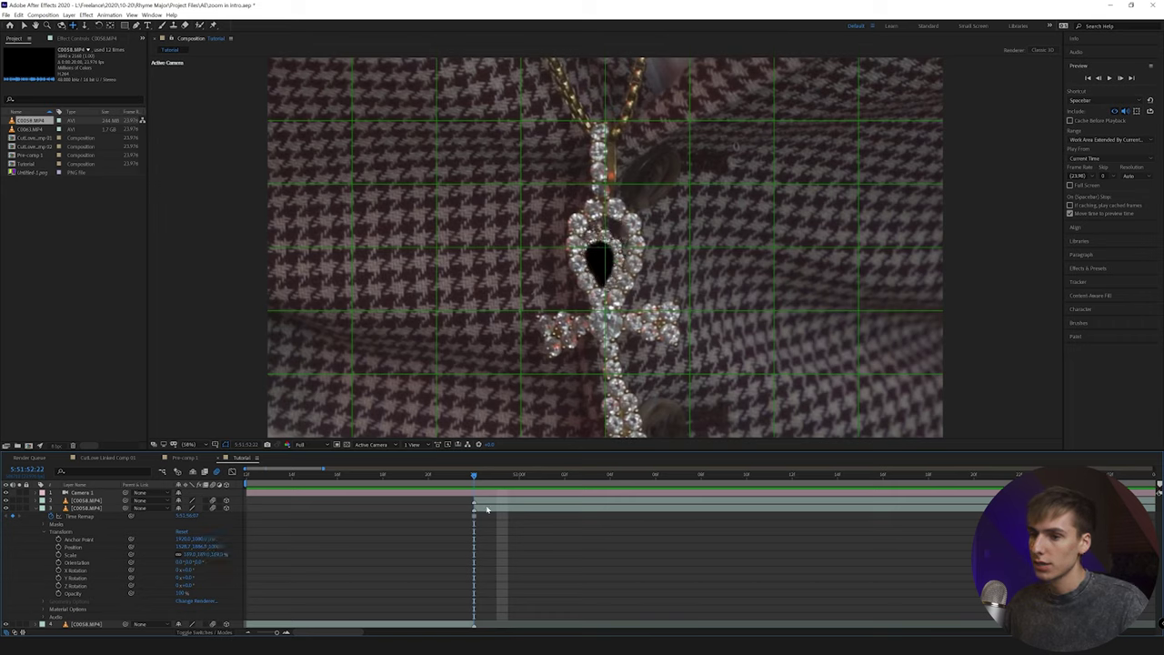
{"action": "left_click", "coordinate": [487, 509]}
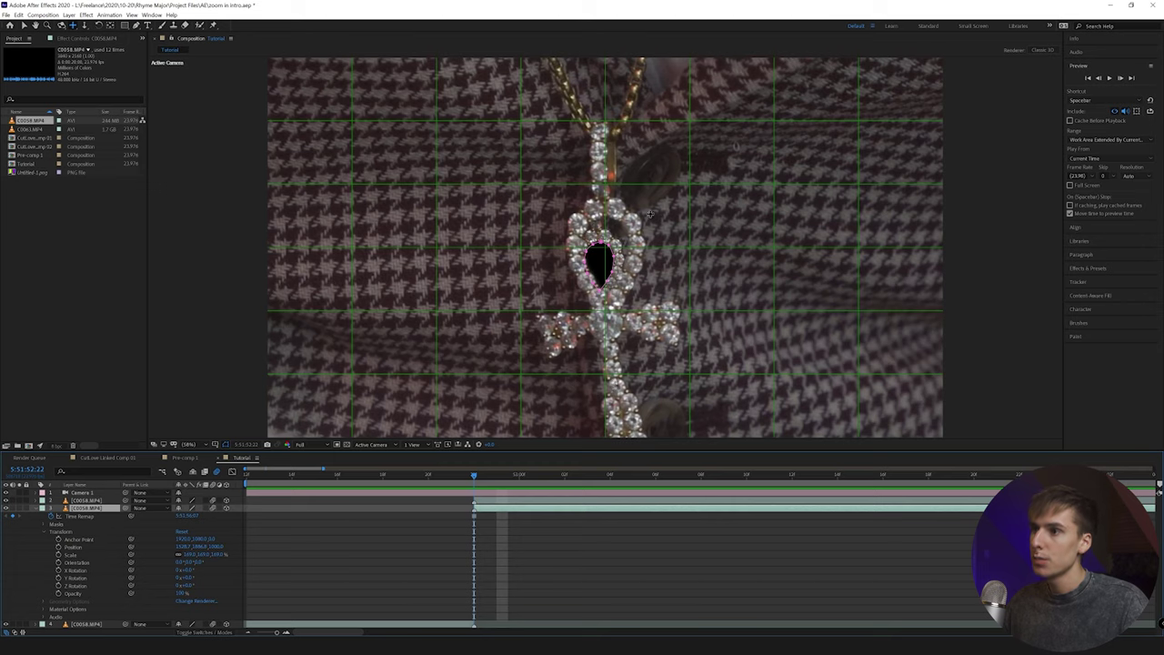
{"action": "left_click", "coordinate": [23, 27]}
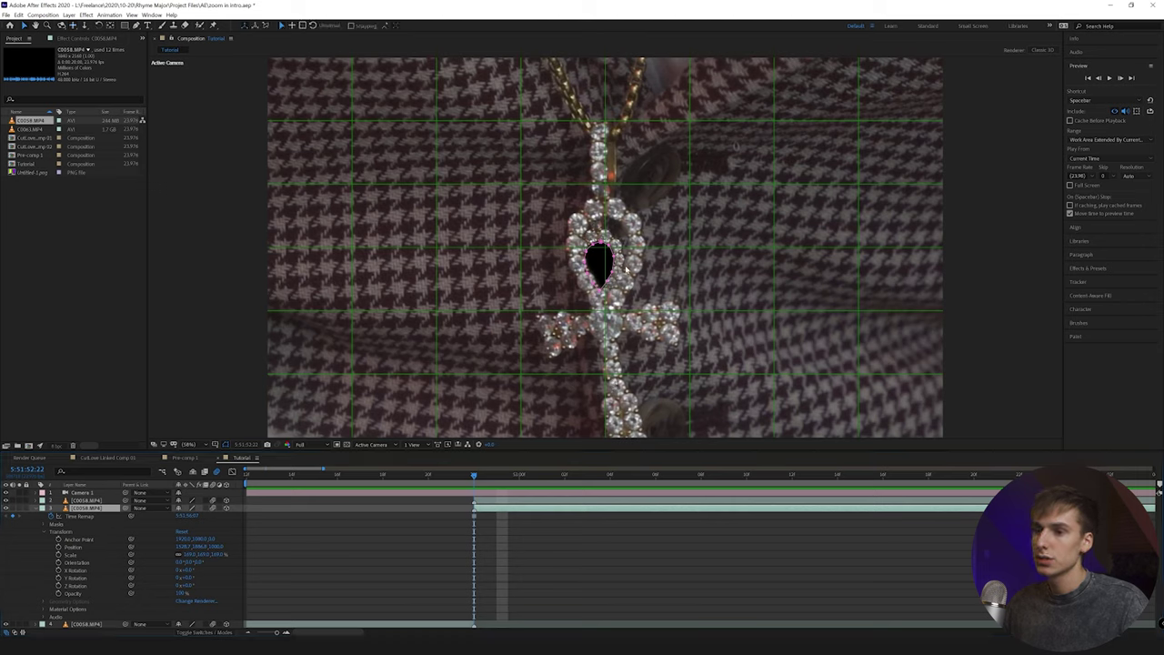
{"action": "left_click_drag", "start_coordinate": [611, 234], "coordinate": [617, 224]}
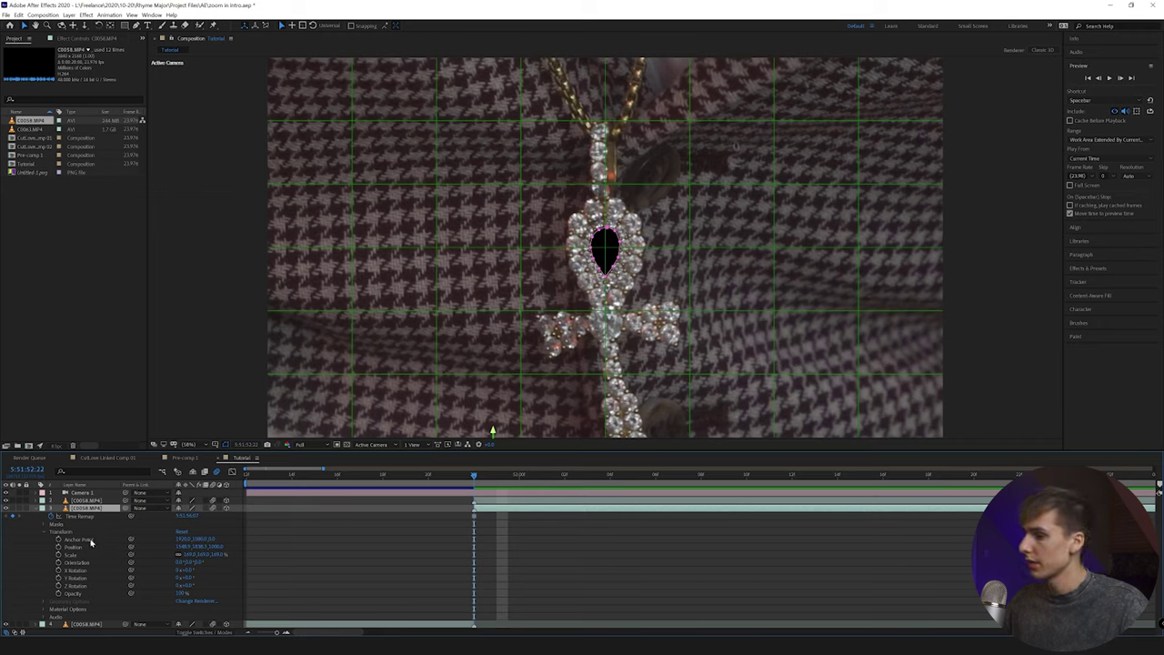
Duplicate the lower freeze-frame copy and set the new bottom copy's Z position to 2000.
{"action": "key", "text": "ctrl+d"}
{"action": "left_click", "coordinate": [112, 517]}
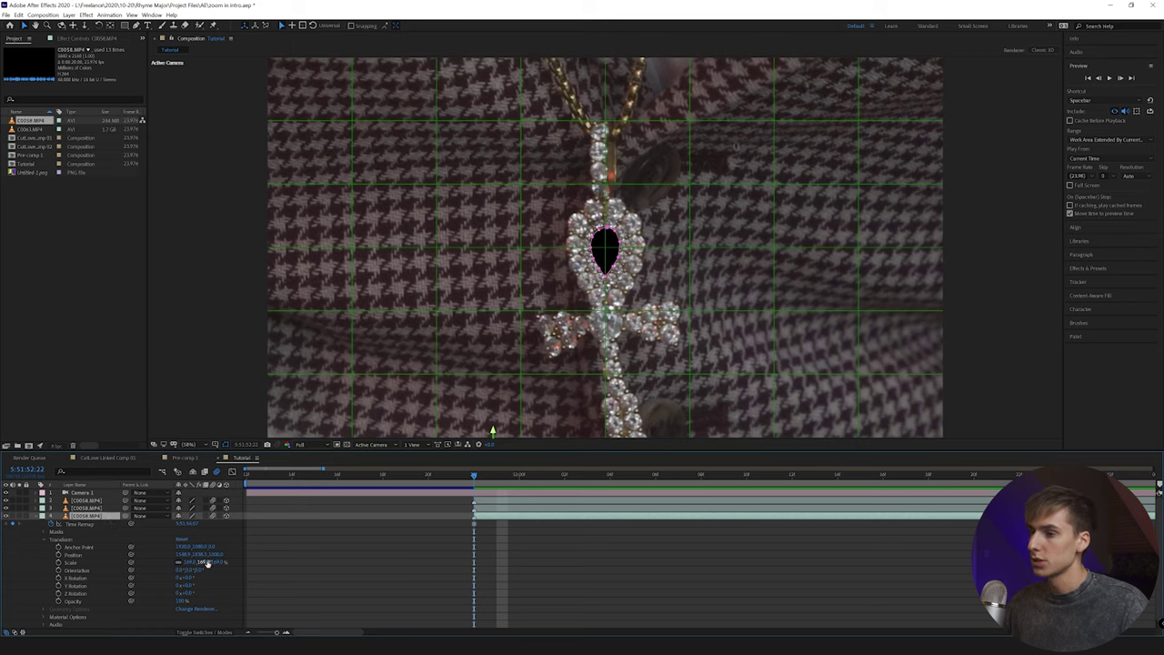
{"action": "scroll", "coordinate": [202, 562], "scroll_direction": "down", "scroll_amount": 1}
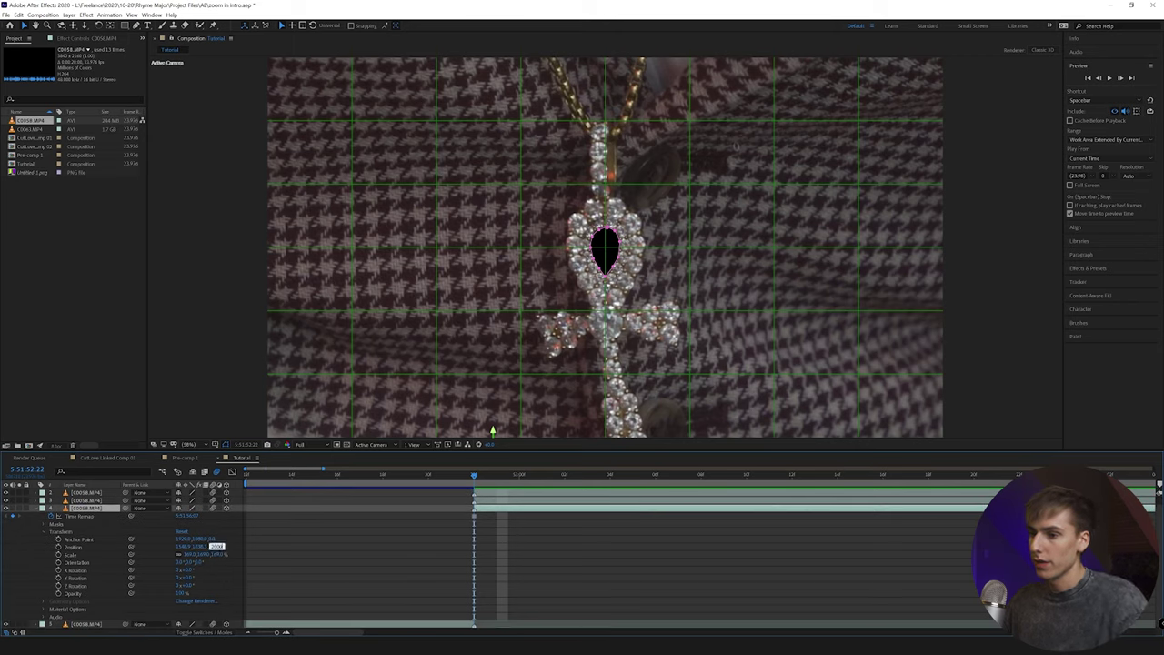
{"action": "left_click", "coordinate": [309, 547]}
Scale the copy at Z 2000 to 159% and move its hole back to the grid centre.
{"action": "left_click", "coordinate": [217, 554]}
{"action": "type", "text": "150"}
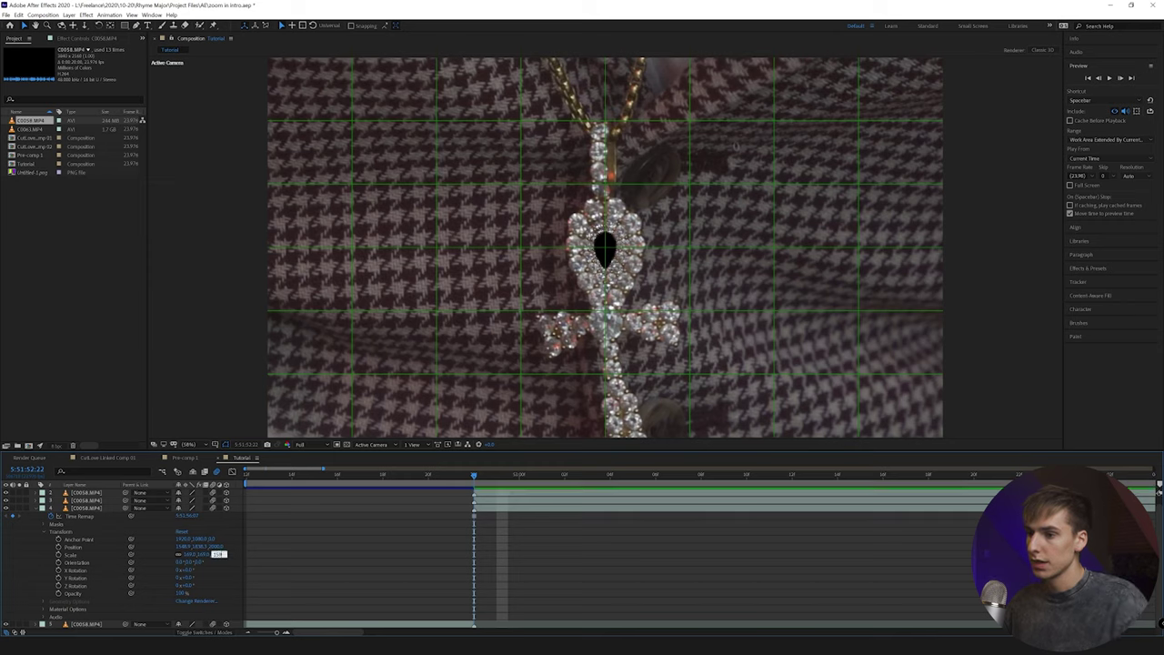
{"action": "left_click", "coordinate": [508, 509]}
{"action": "left_click_drag", "start_coordinate": [604, 248], "coordinate": [615, 233]}
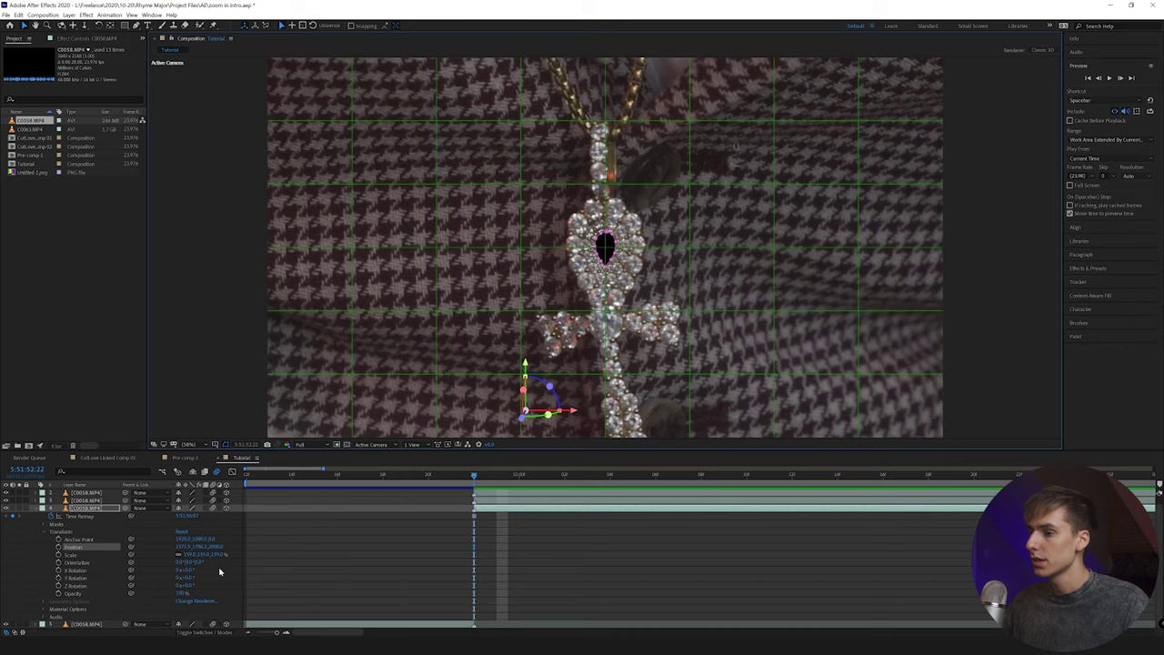
Duplicate the deepest freeze-frame copy and set the lower one's Z position to 3000.
{"action": "left_click", "coordinate": [85, 510]}
{"action": "key", "text": "u"}
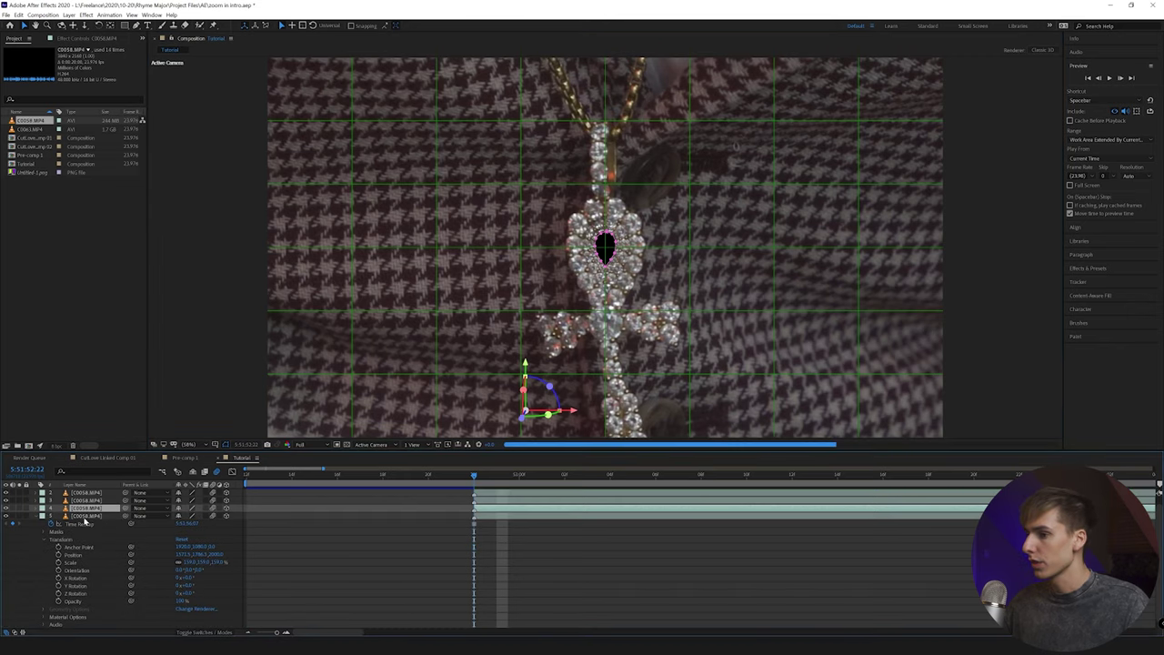
{"action": "left_click", "coordinate": [84, 517]}
{"action": "left_click", "coordinate": [217, 554]}
{"action": "type", "text": "3000"}
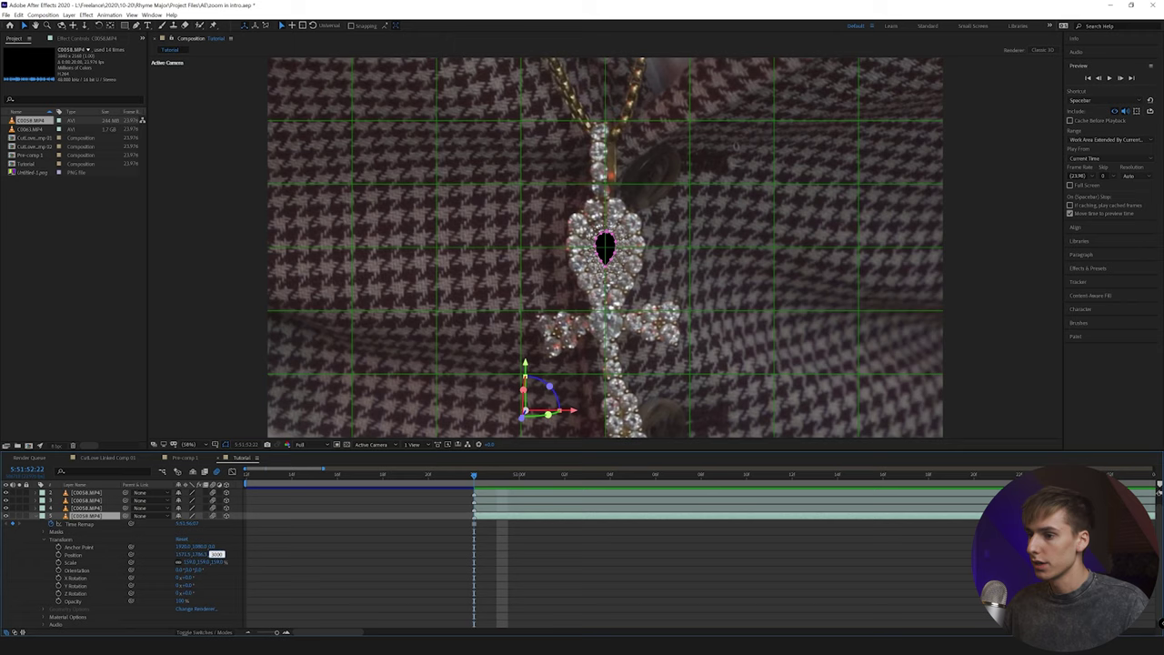
{"action": "key", "text": "Return"}
Scale the copy at Z 3000 to 149% and centre its hole precisely on the grid at 200% magnification.
{"action": "left_click", "coordinate": [219, 563]}
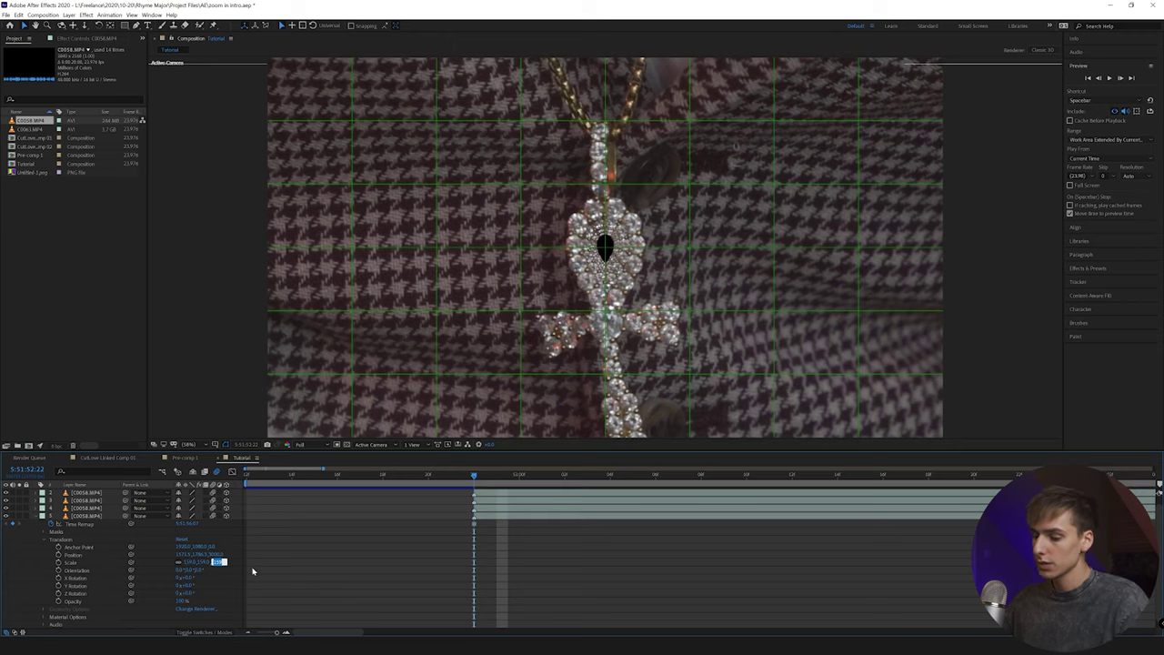
{"action": "scroll", "coordinate": [434, 553], "scroll_direction": "right", "scroll_amount": 1}
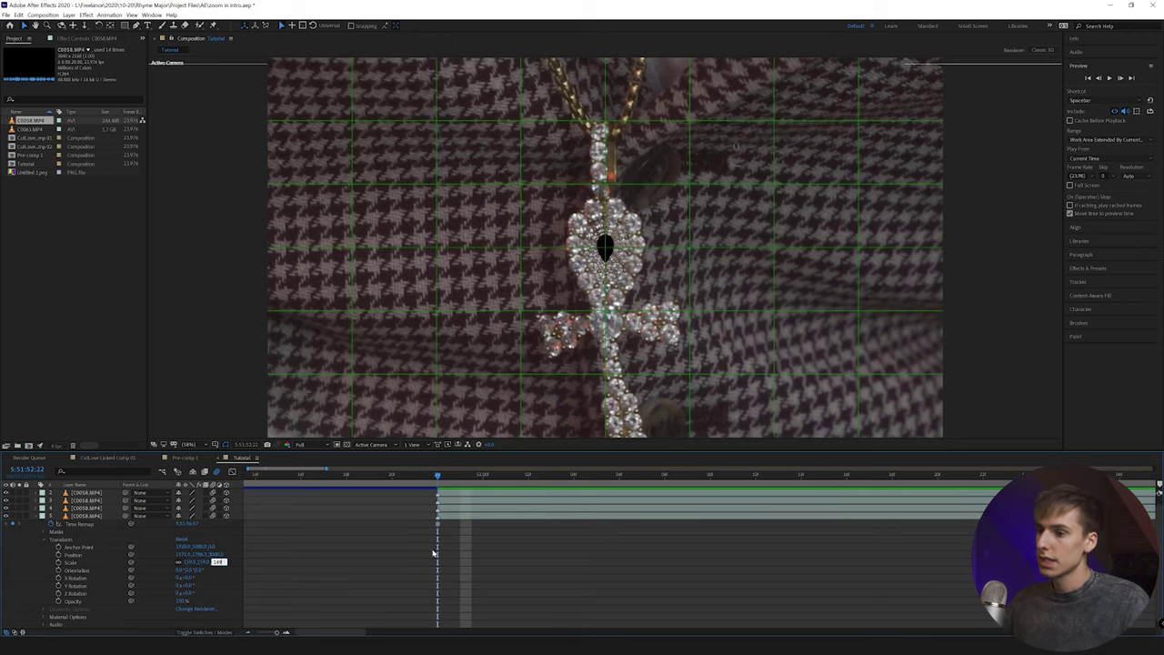
{"action": "key", "text": "Return"}
{"action": "left_click", "coordinate": [454, 516]}
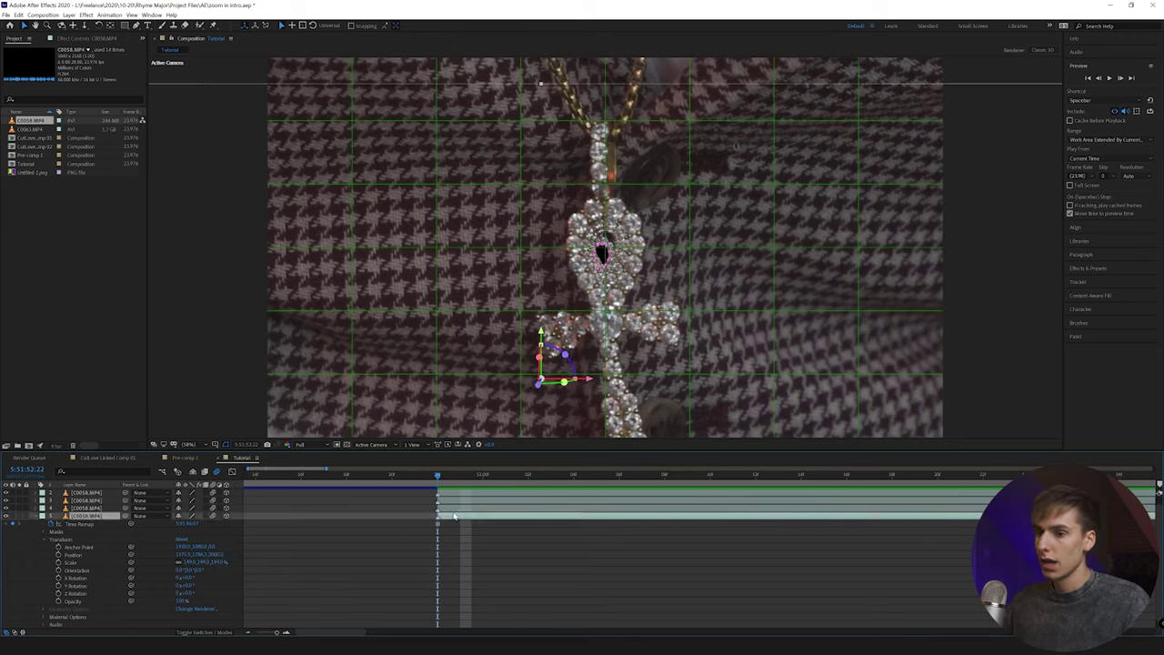
{"action": "left_click", "coordinate": [188, 444]}
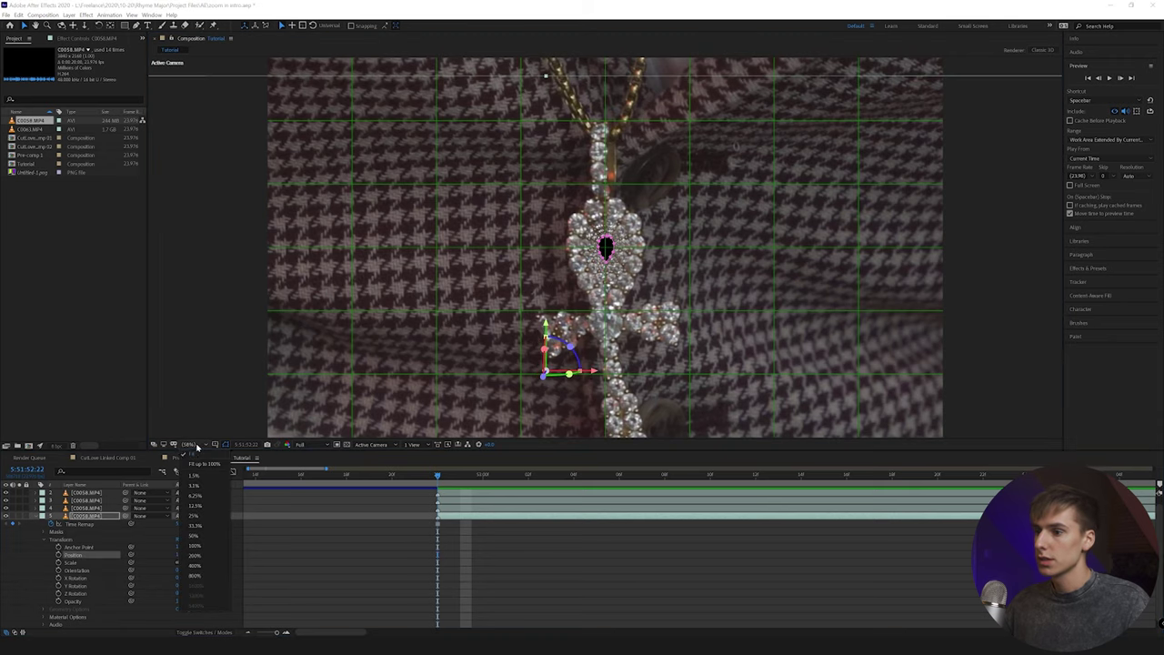
{"action": "left_click", "coordinate": [194, 555]}
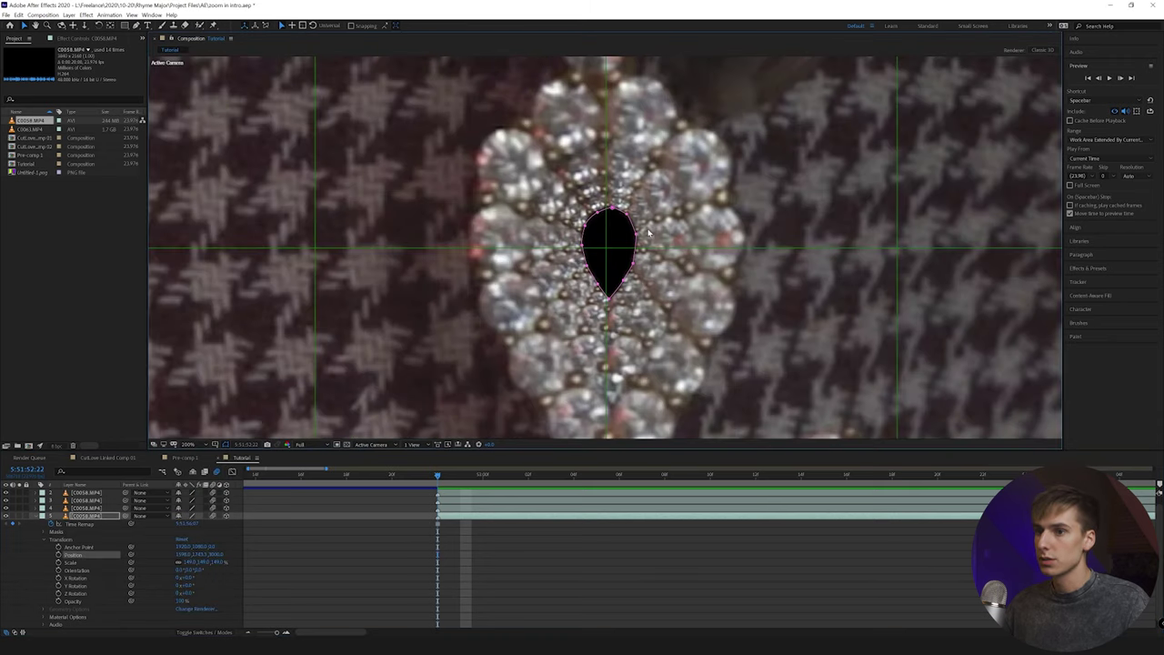
{"action": "left_click_drag", "start_coordinate": [609, 248], "coordinate": [608, 247]}
Duplicate the deepest freeze-frame copy and set the lower one's Z position to 4000.
{"action": "left_click", "coordinate": [85, 517]}
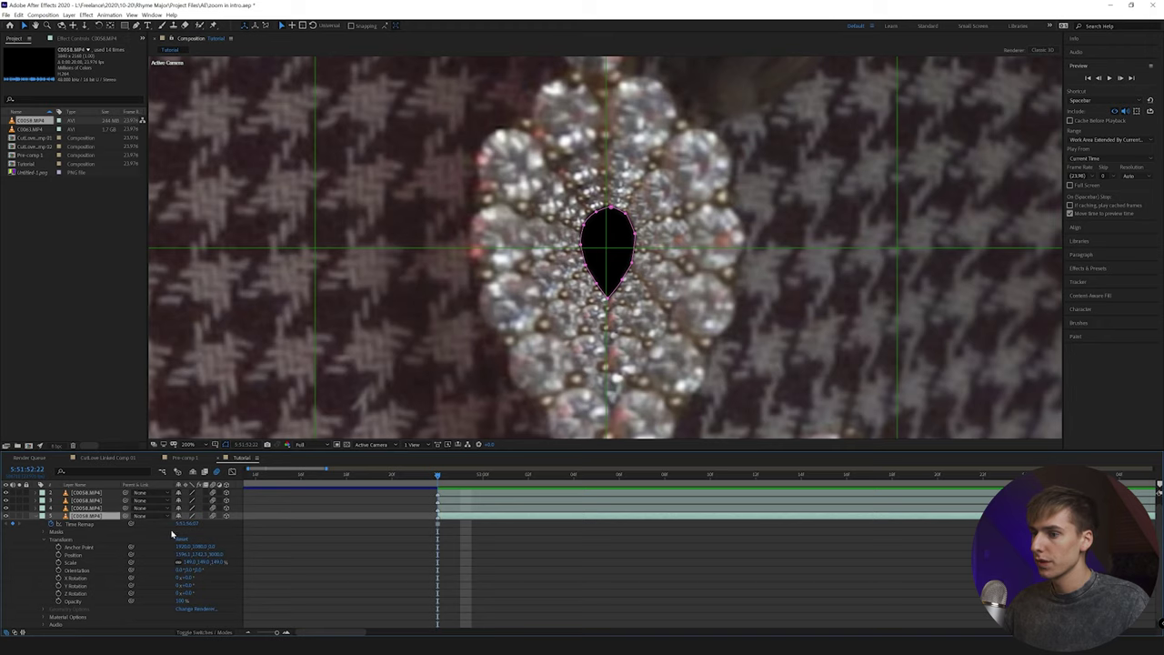
{"action": "key", "text": "ctrl+d"}
{"action": "left_click", "coordinate": [91, 524]}
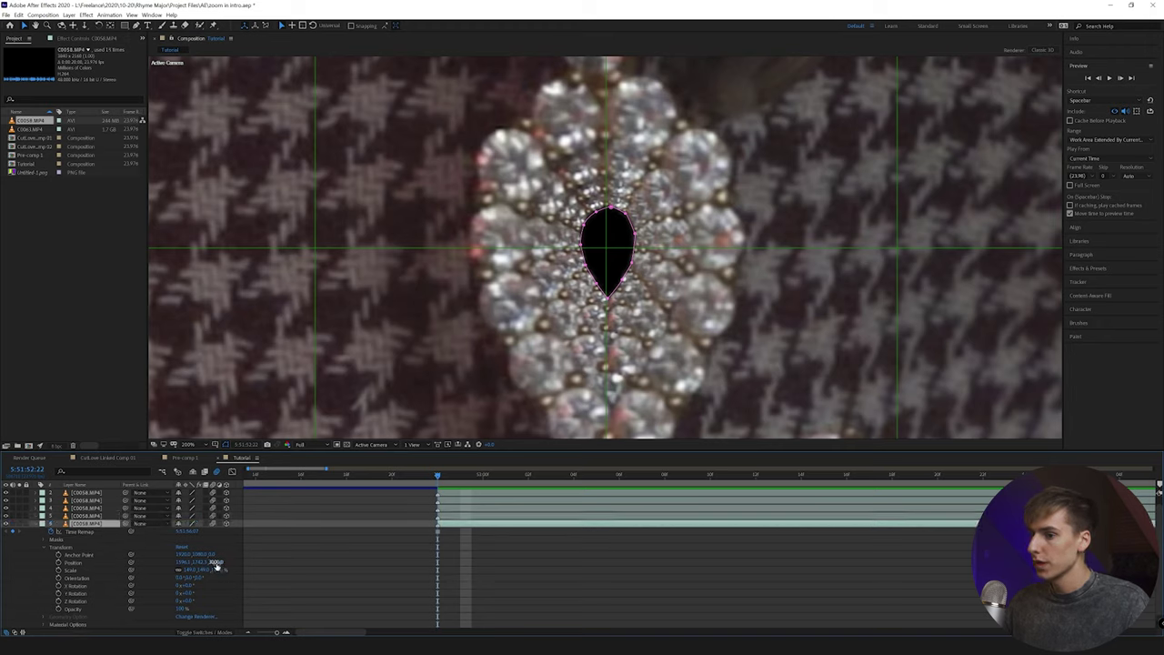
{"action": "type", "text": "4"}
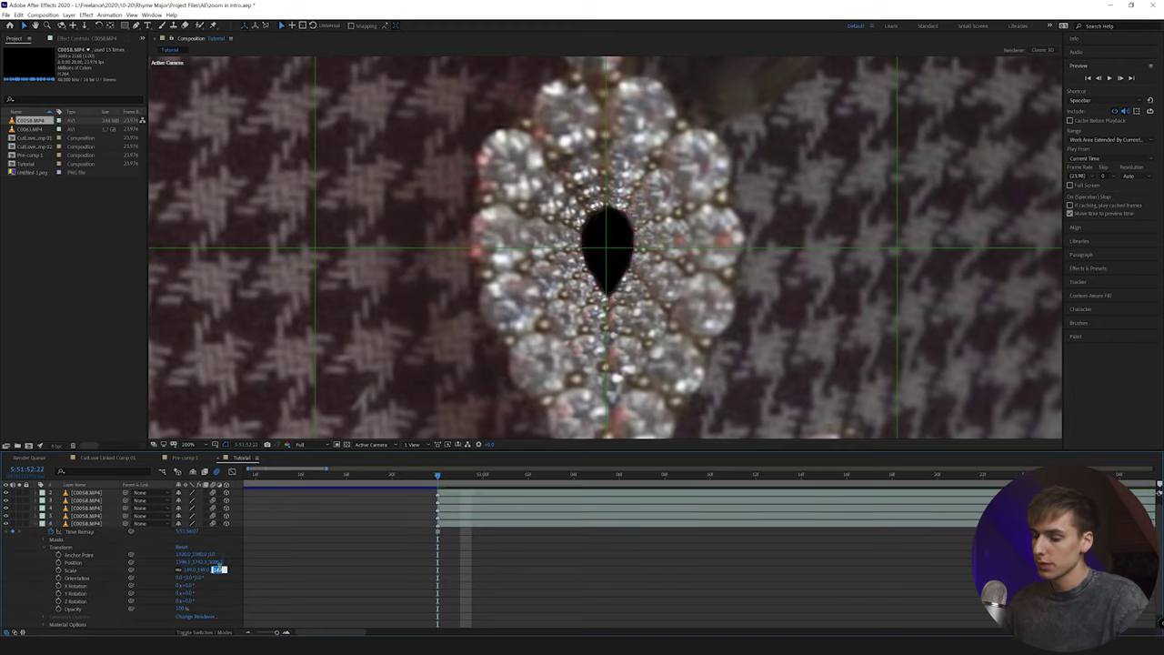
{"action": "key", "text": "Return"}
Continue duplicating the deepest copy, giving the lowest one a Z position of 6000 and a scale of 119%.
{"action": "key", "text": "ctrl+d"}
{"action": "left_click", "coordinate": [220, 578]}
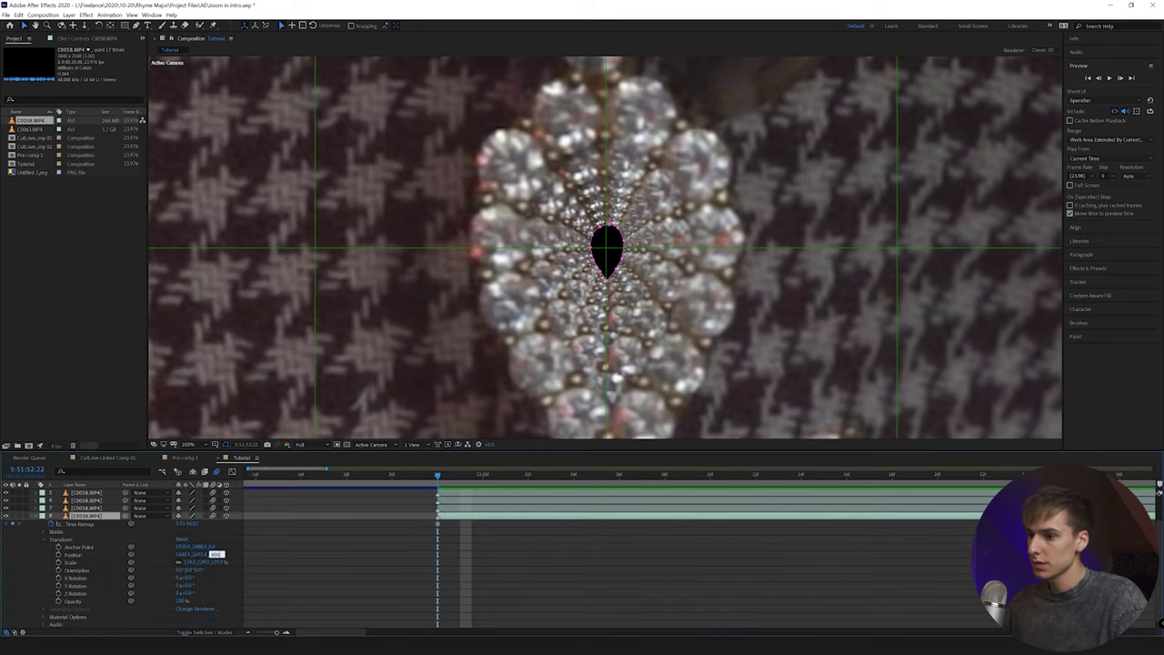
{"action": "left_click", "coordinate": [218, 562]}
{"action": "type", "text": "1"}
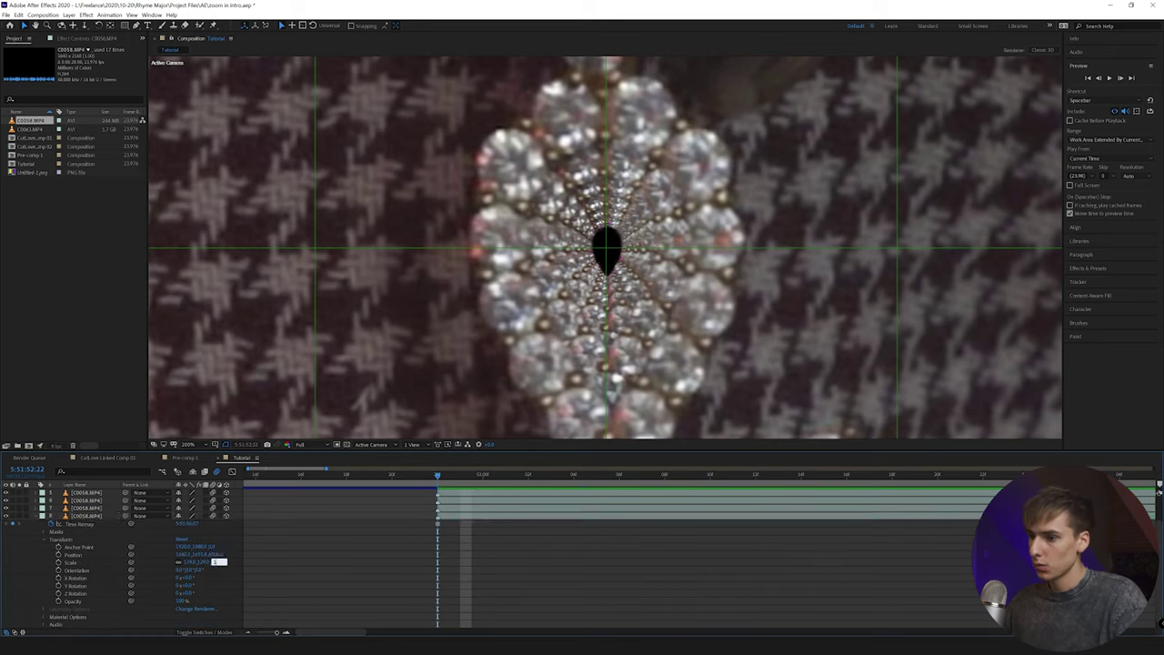
{"action": "left_click", "coordinate": [486, 516]}
Duplicate the copy at Z 6000 and set the lowest layer's Z position to 7000.
{"action": "key", "text": "ctrl+d"}
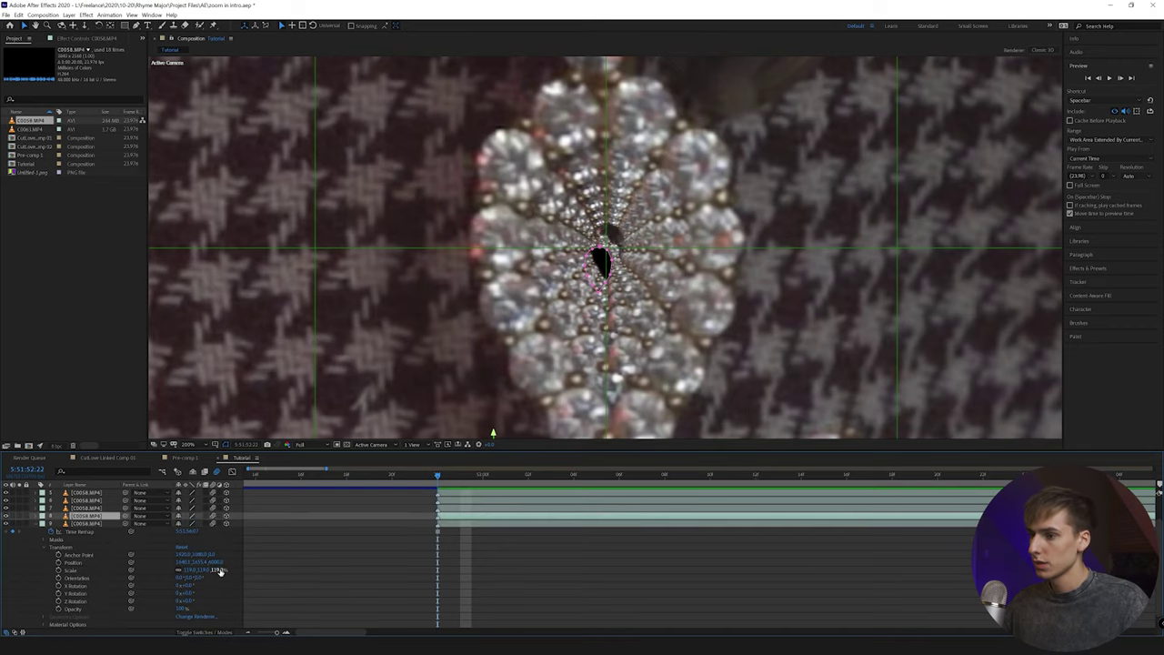
{"action": "left_click", "coordinate": [217, 563]}
{"action": "type", "text": "7000"}
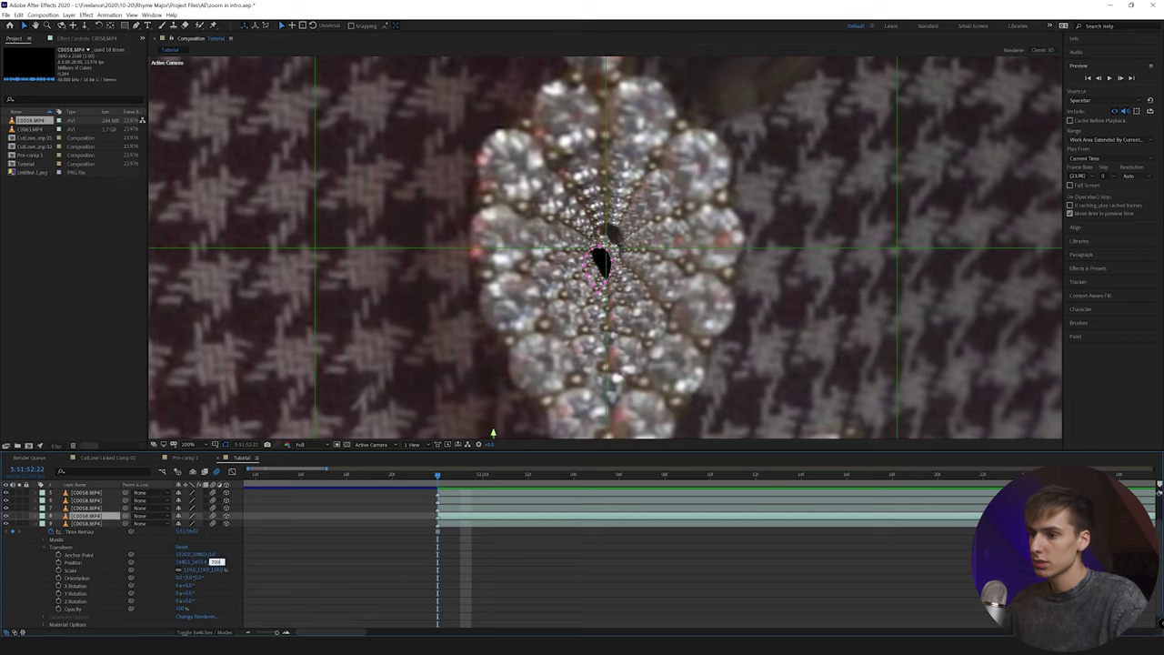
Scale the copy at Z 7000 to 109% and move the deepest copies so their holes line up at the grid centre.
{"action": "key", "text": "Tab"}
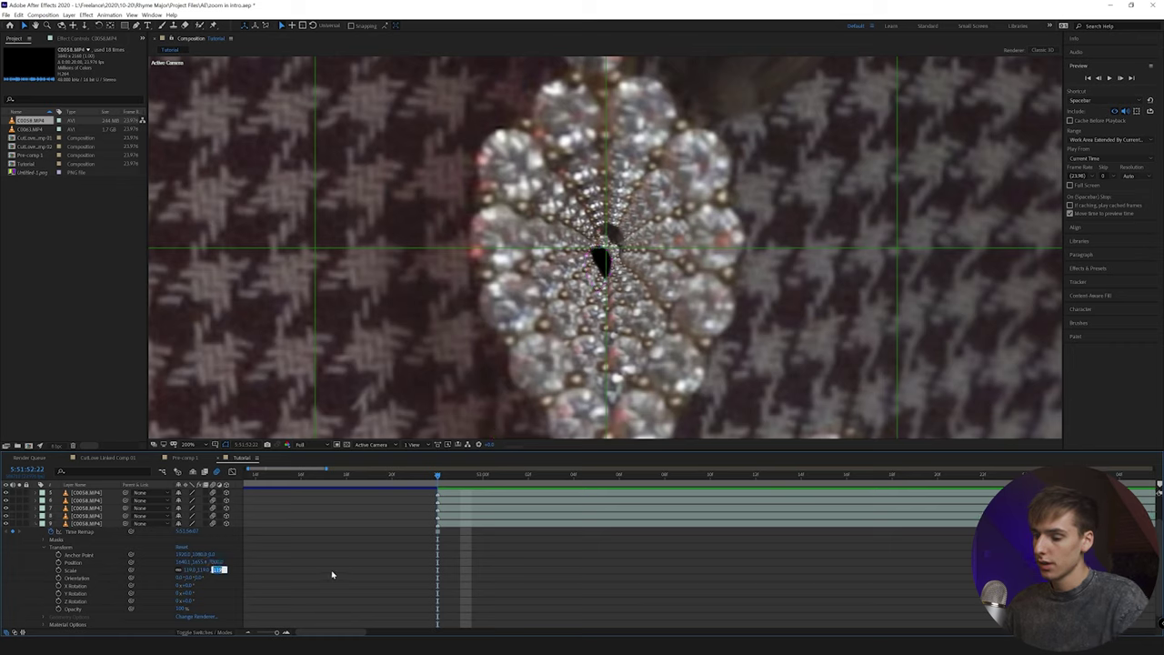
{"action": "left_click", "coordinate": [624, 221]}
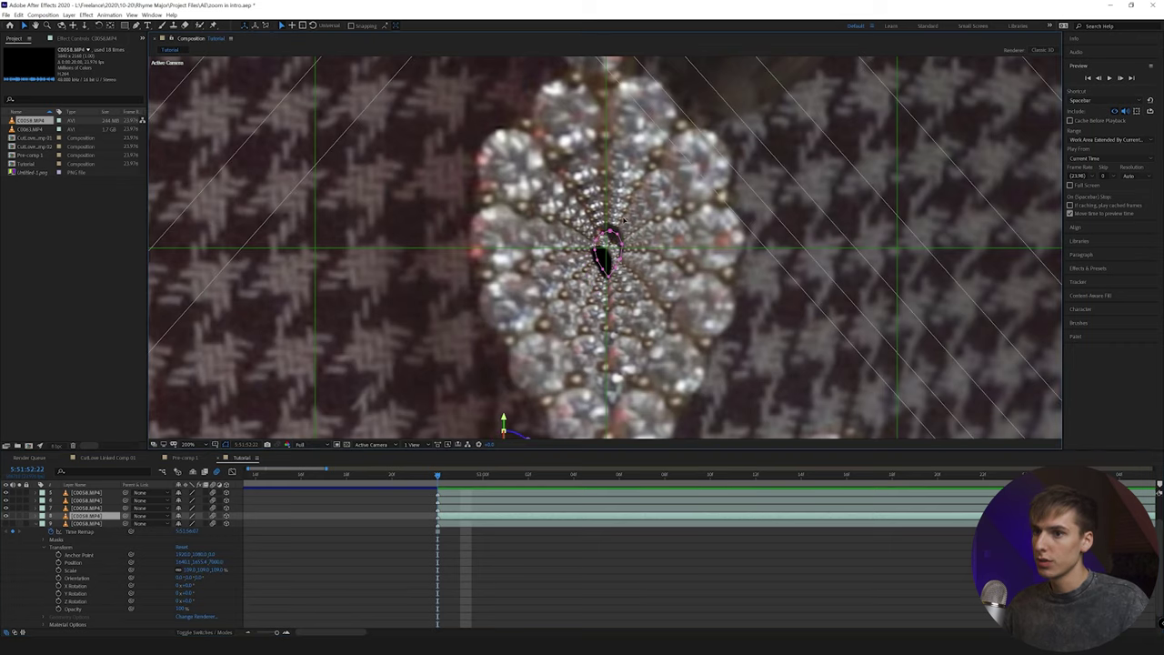
{"action": "left_click_drag", "start_coordinate": [622, 221], "coordinate": [624, 220]}
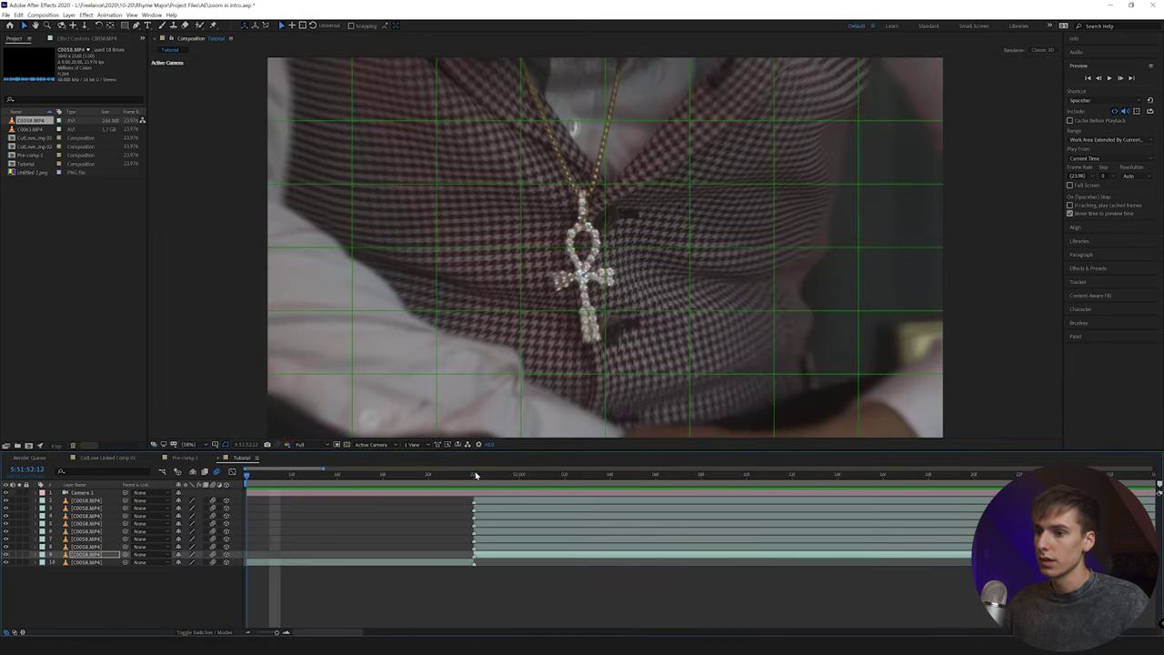
Preview the layered pendant zoom from 5:51:52:19, just before the freeze frame.
{"action": "left_click", "coordinate": [475, 475]}
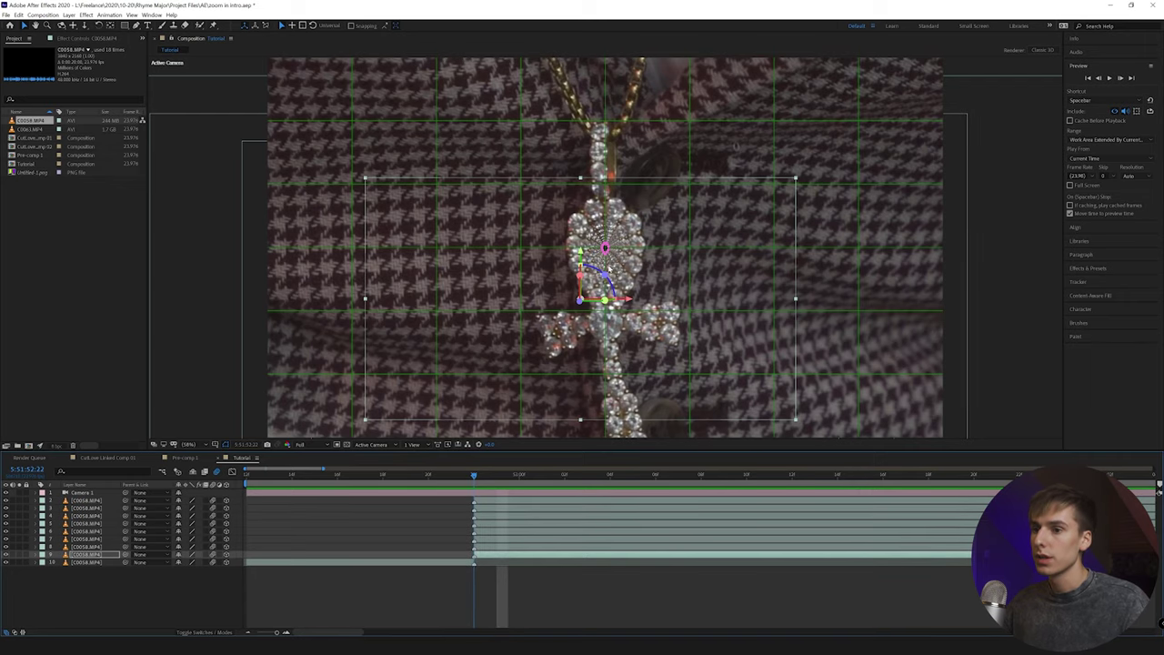
{"action": "left_click_drag", "start_coordinate": [473, 483], "coordinate": [406, 491]}
{"action": "key", "text": "space"}
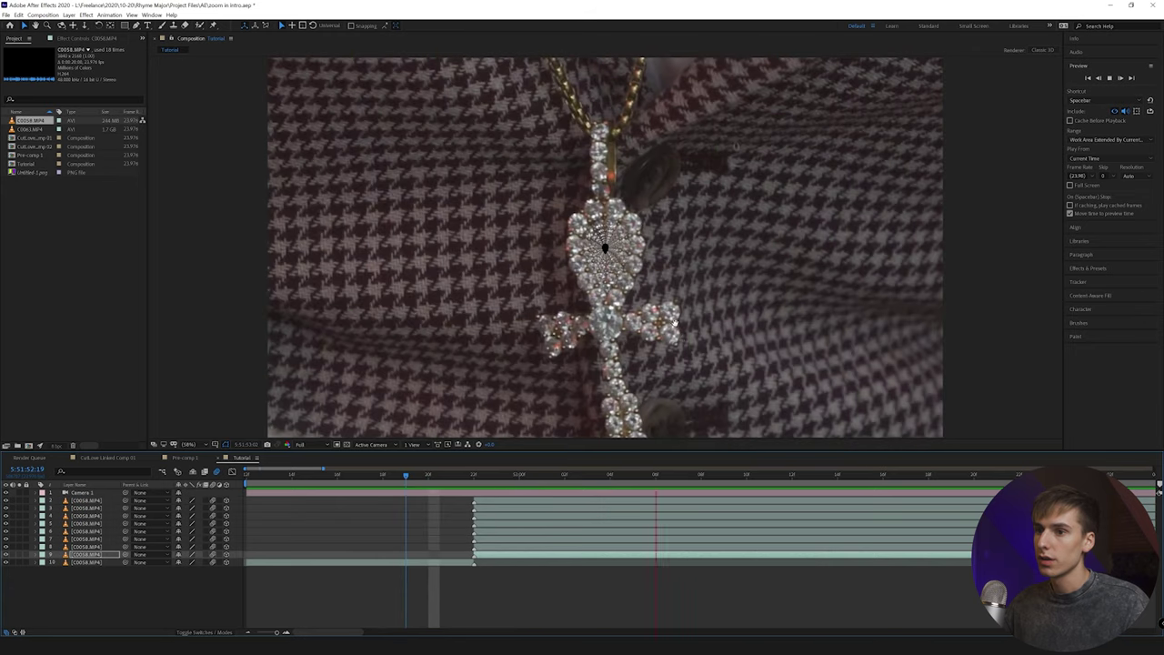
{"action": "key", "text": "space"}
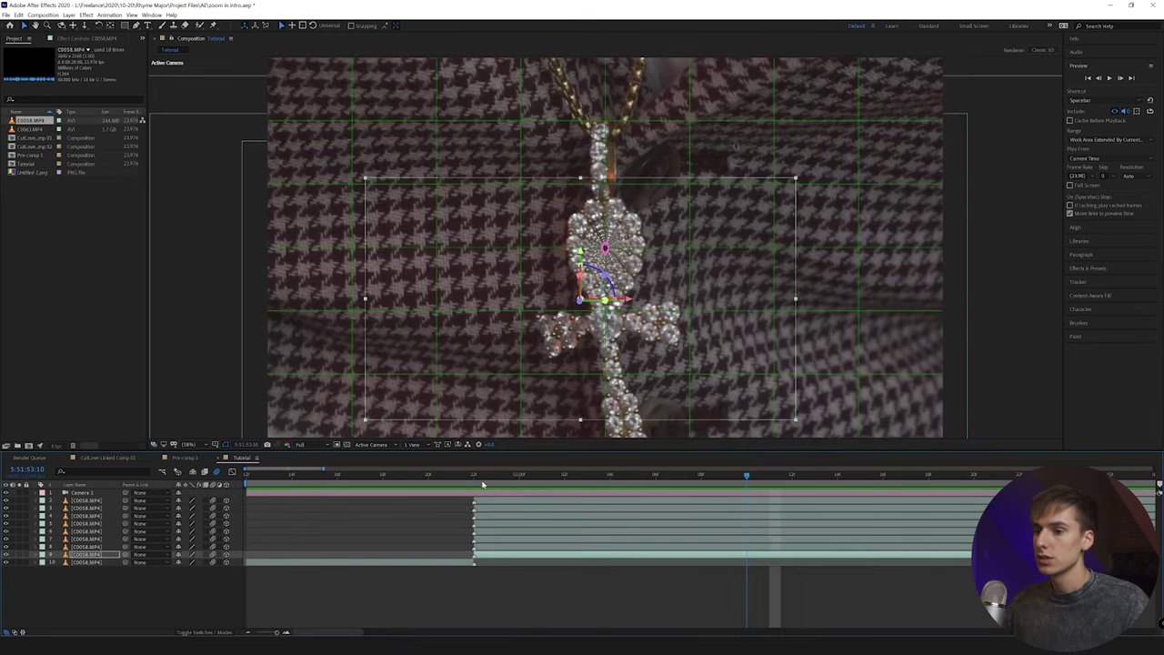
Select Camera 1's Point of Interest and Position keyframes at 5:51:52:22 and advance the current time to 5:51:54:14.
{"action": "left_click", "coordinate": [475, 477]}
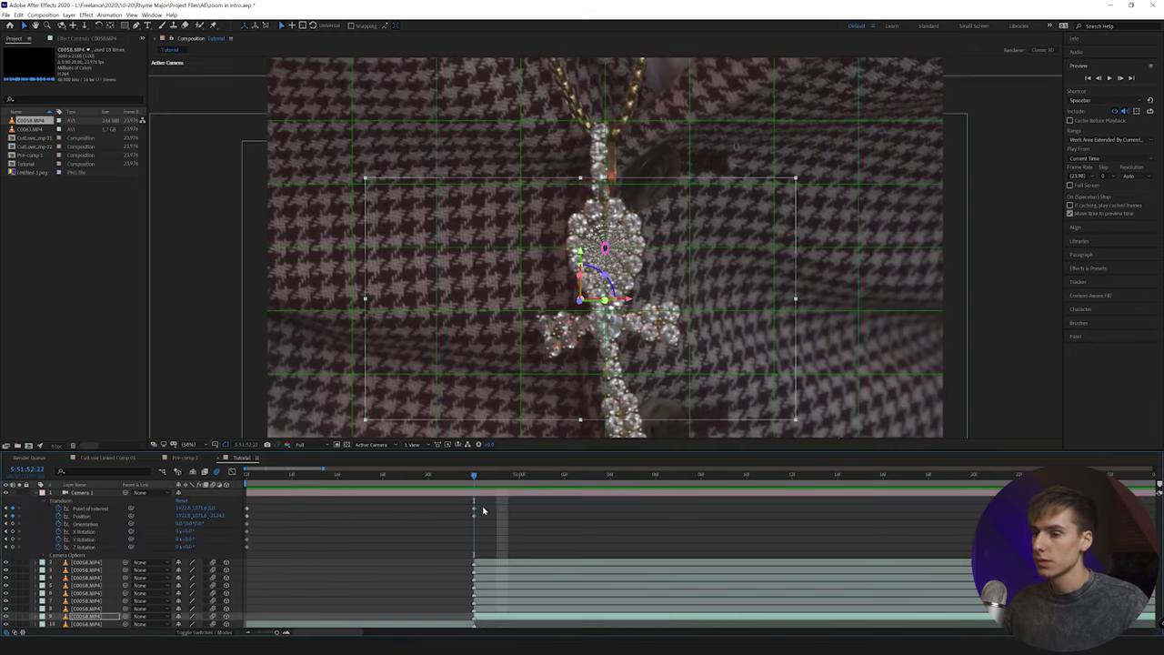
{"action": "left_click_drag", "start_coordinate": [496, 504], "coordinate": [457, 523]}
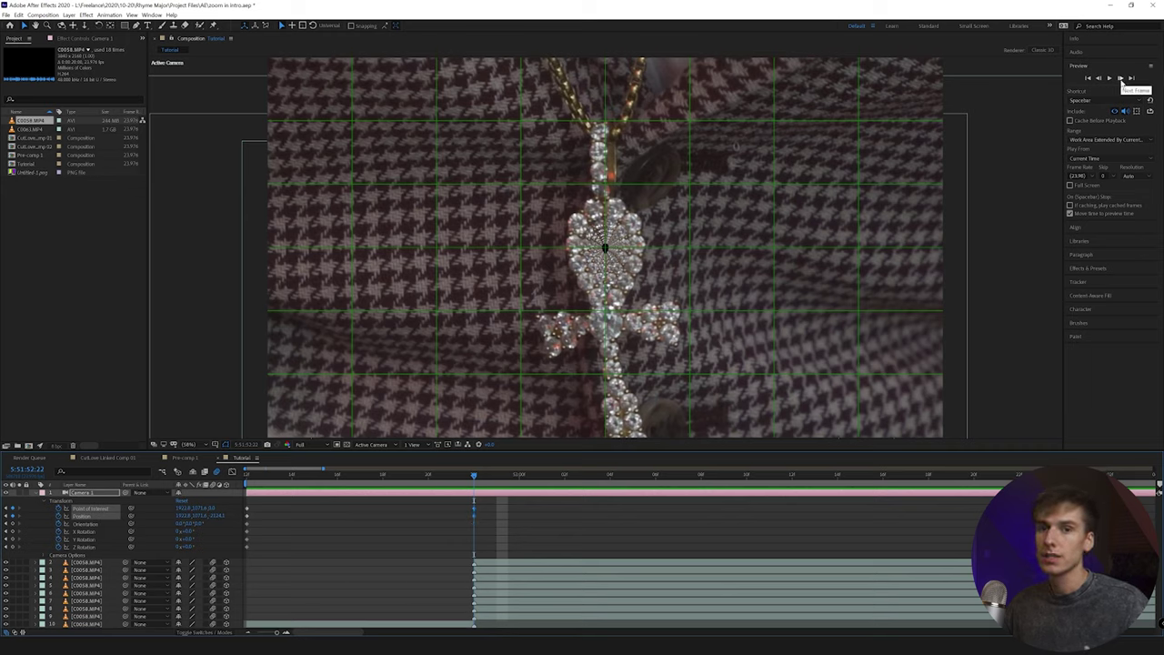
{"action": "left_click", "coordinate": [1122, 80]}
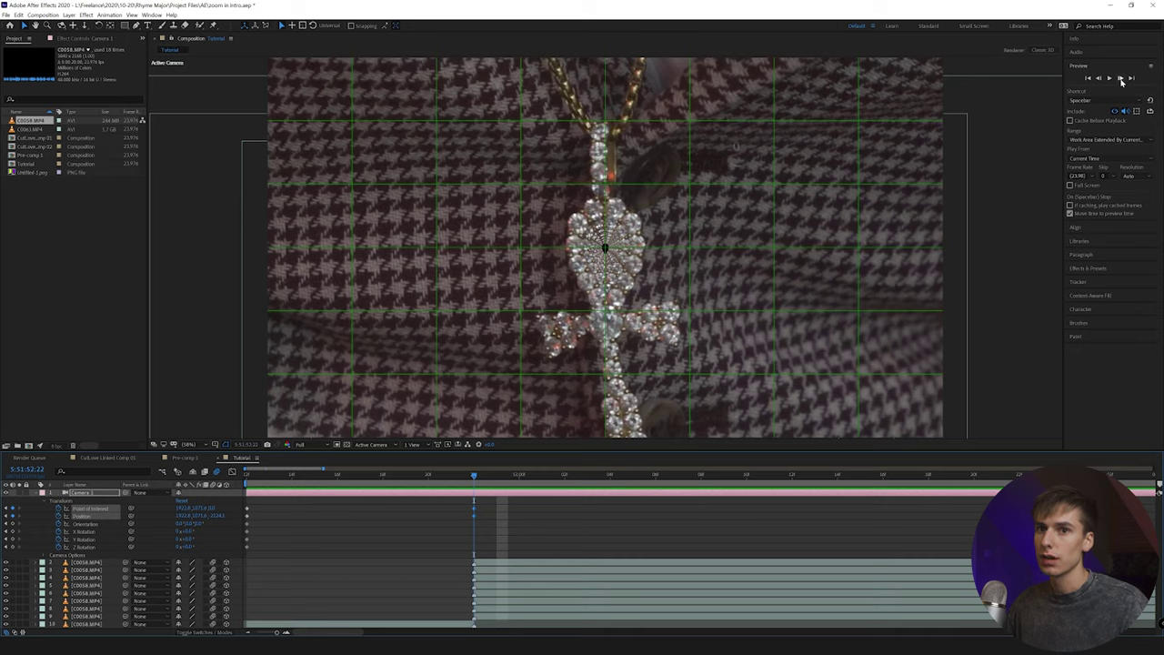
{"action": "left_click", "coordinate": [1121, 80], "text": "shift"}
{"action": "left_click", "coordinate": [1121, 80], "text": "shift"}
{"action": "left_click", "coordinate": [1121, 80], "text": "shift"}
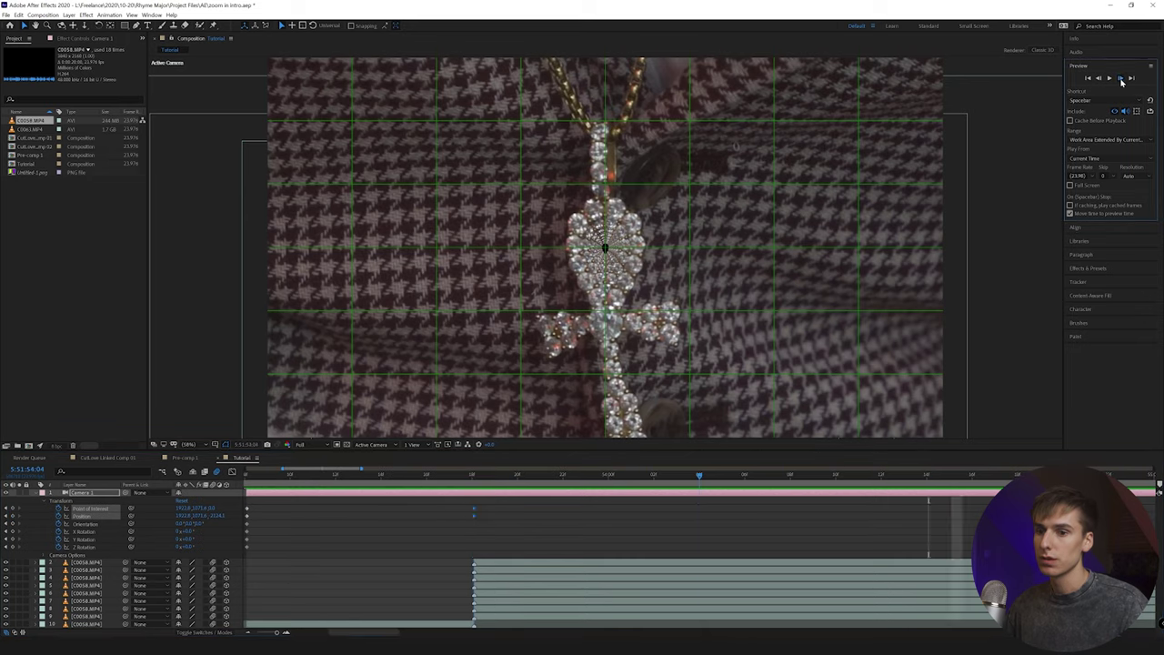
{"action": "left_click", "coordinate": [1121, 80], "text": "shift"}
Trim the ends of Camera 1 and the C0058.MP4 copies in layers 2 to 9 to 5:51:54:14.
{"action": "scroll", "coordinate": [537, 532], "scroll_direction": "down", "scroll_amount": 3}
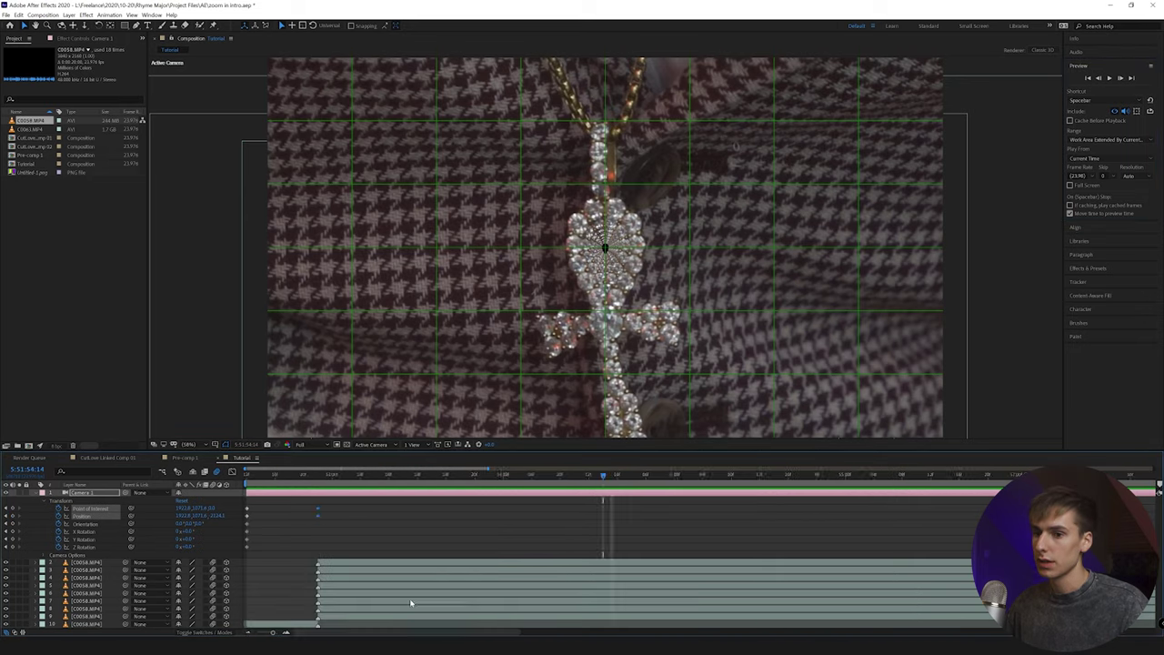
{"action": "left_click", "coordinate": [612, 609]}
{"action": "left_click", "coordinate": [610, 618]}
{"action": "left_click", "coordinate": [603, 494], "text": "shift"}
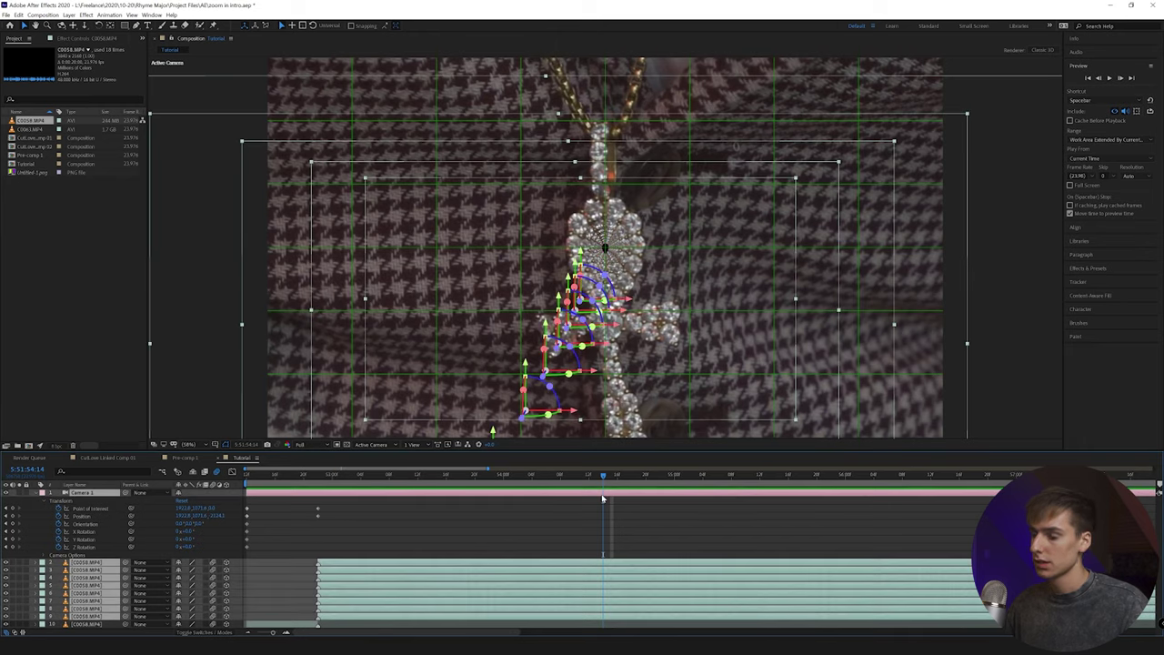
{"action": "key", "text": "alt+]"}
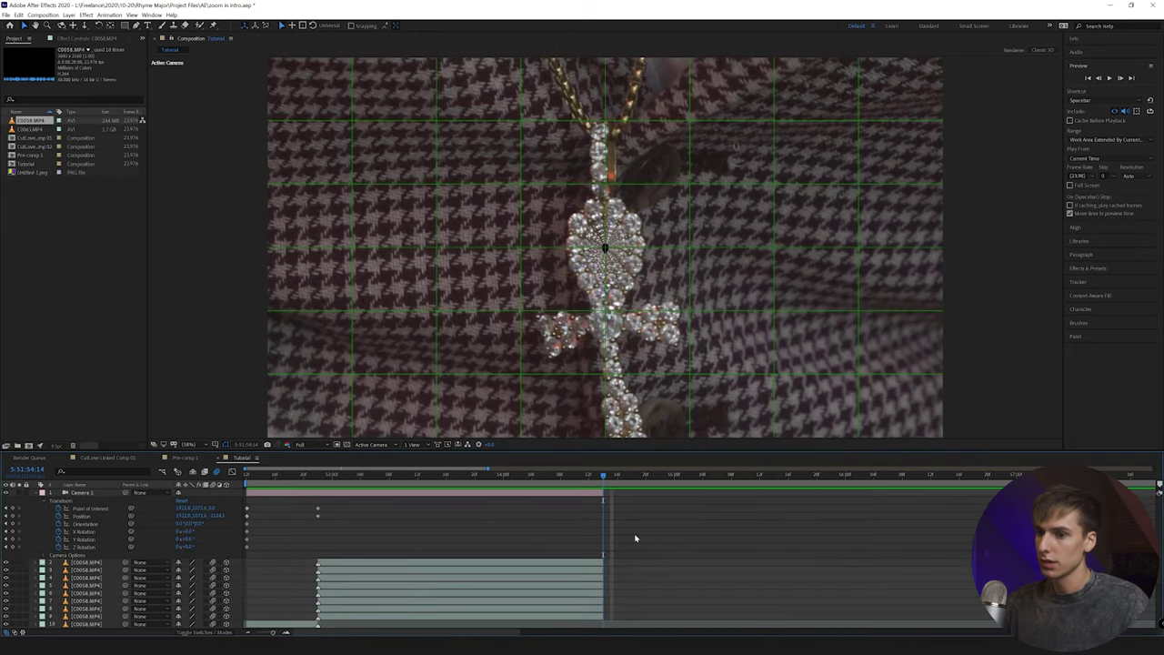
End the work area at 5:51:54:14 and trim the Tutorial composition to the work area.
{"action": "key", "text": "n"}
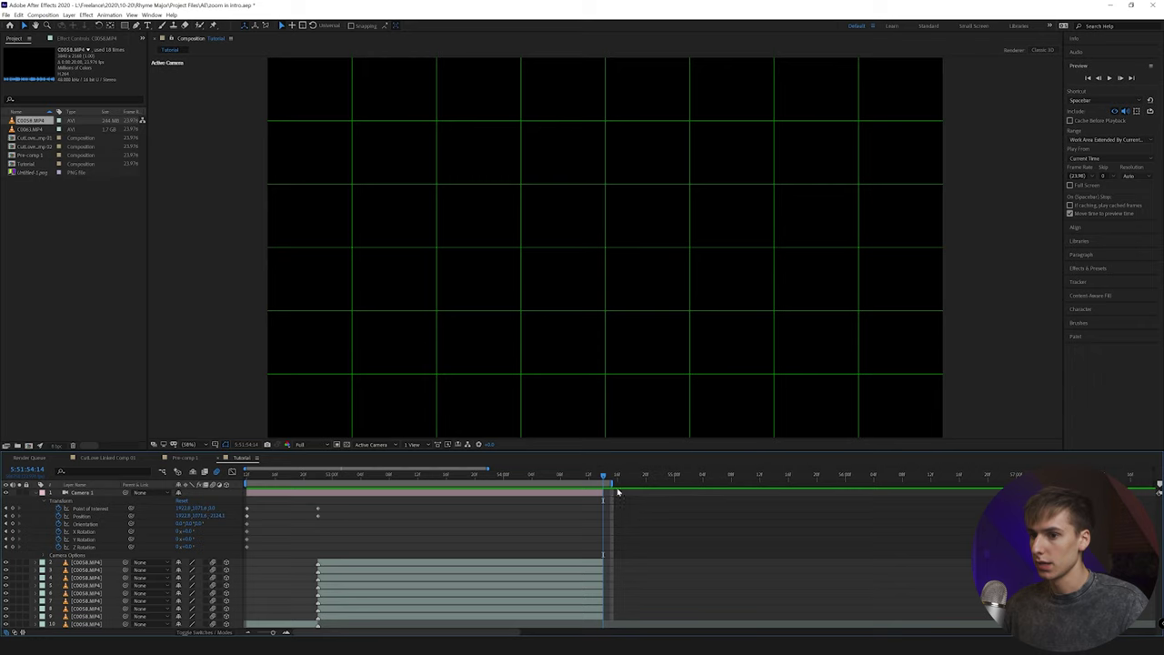
{"action": "left_click_drag", "start_coordinate": [612, 482], "coordinate": [603, 482]}
{"action": "left_click", "coordinate": [667, 476]}
{"action": "left_click", "coordinate": [604, 478]}
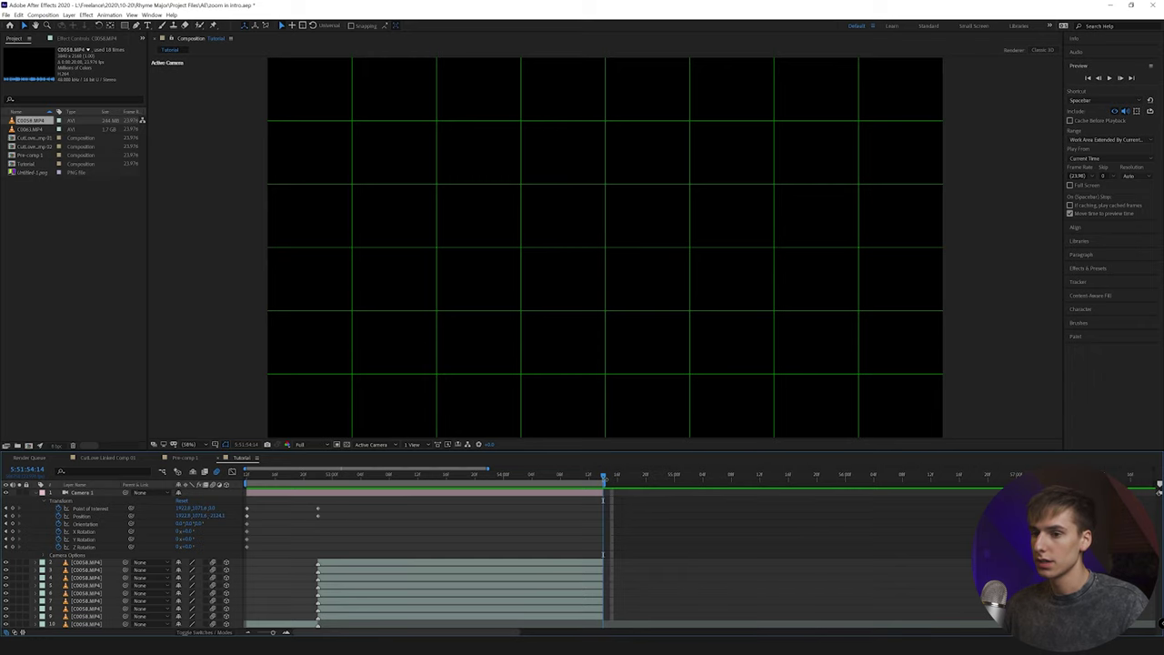
{"action": "right_click", "coordinate": [595, 482]}
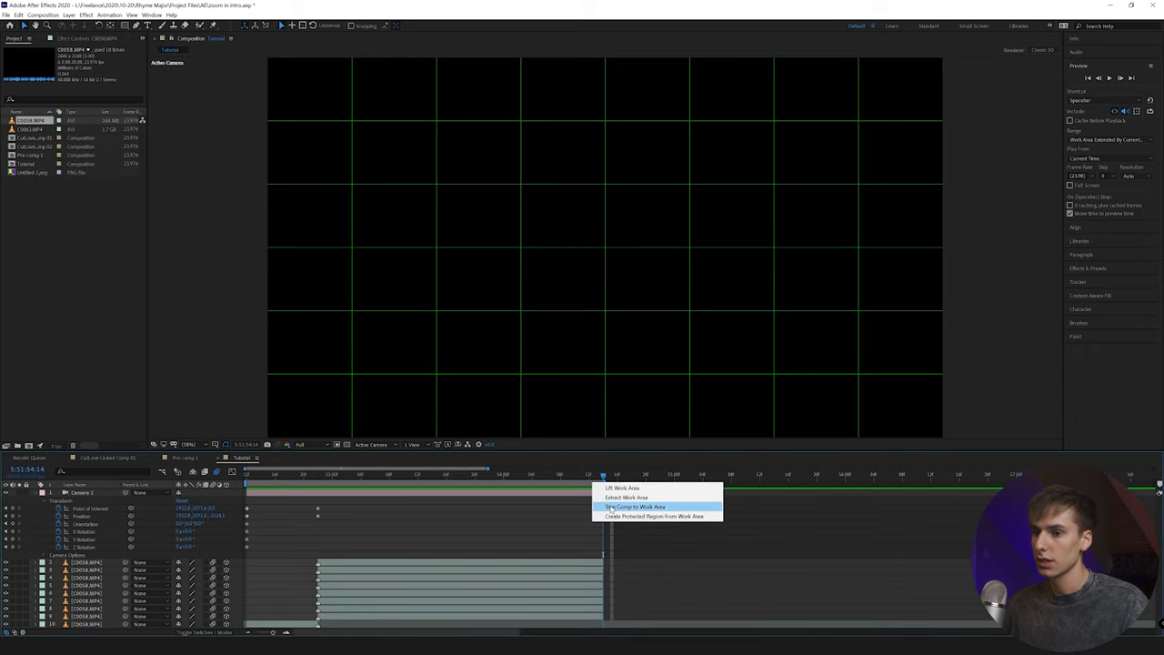
{"action": "left_click", "coordinate": [635, 507]}
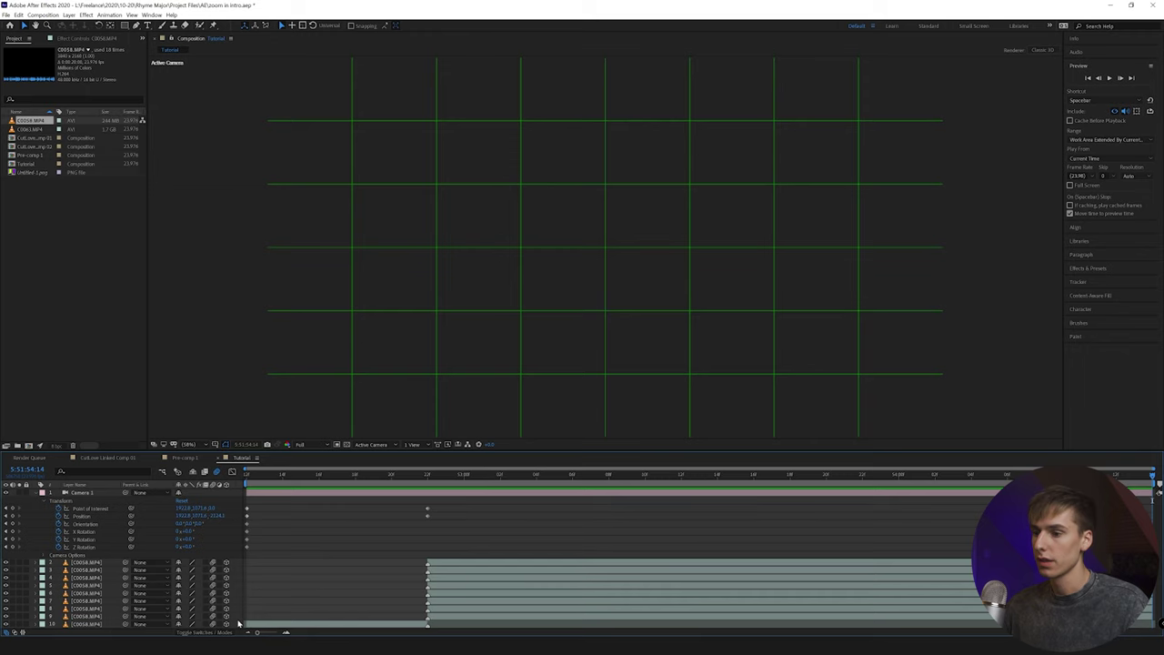
{"action": "left_click", "coordinate": [287, 634]}
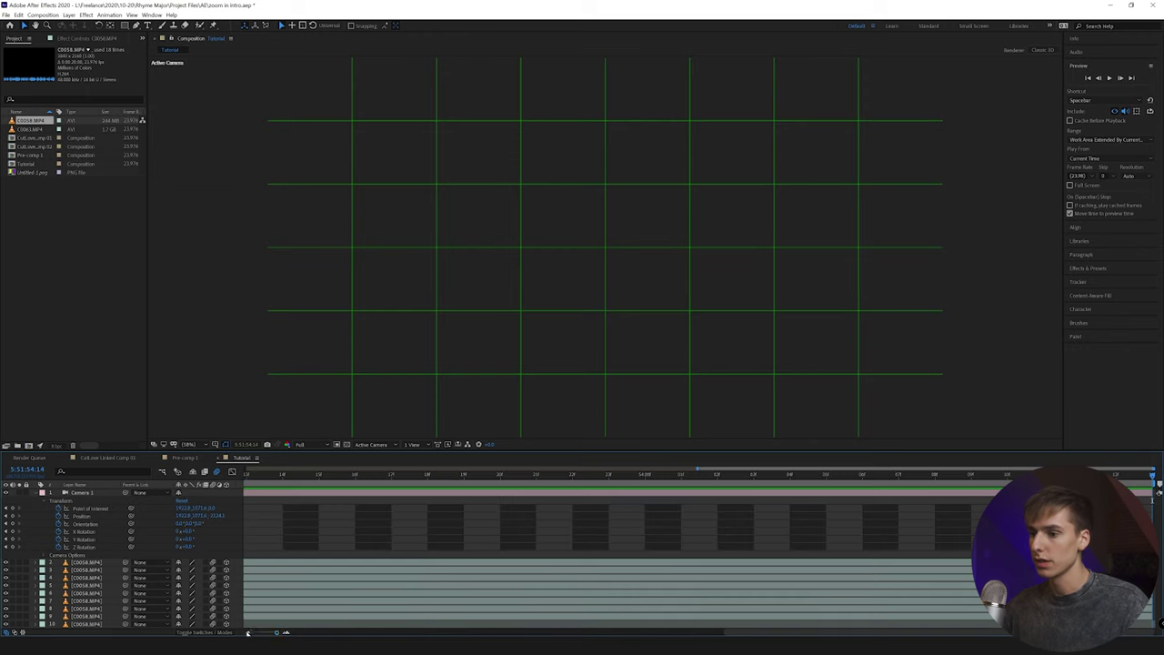
{"action": "left_click", "coordinate": [248, 633]}
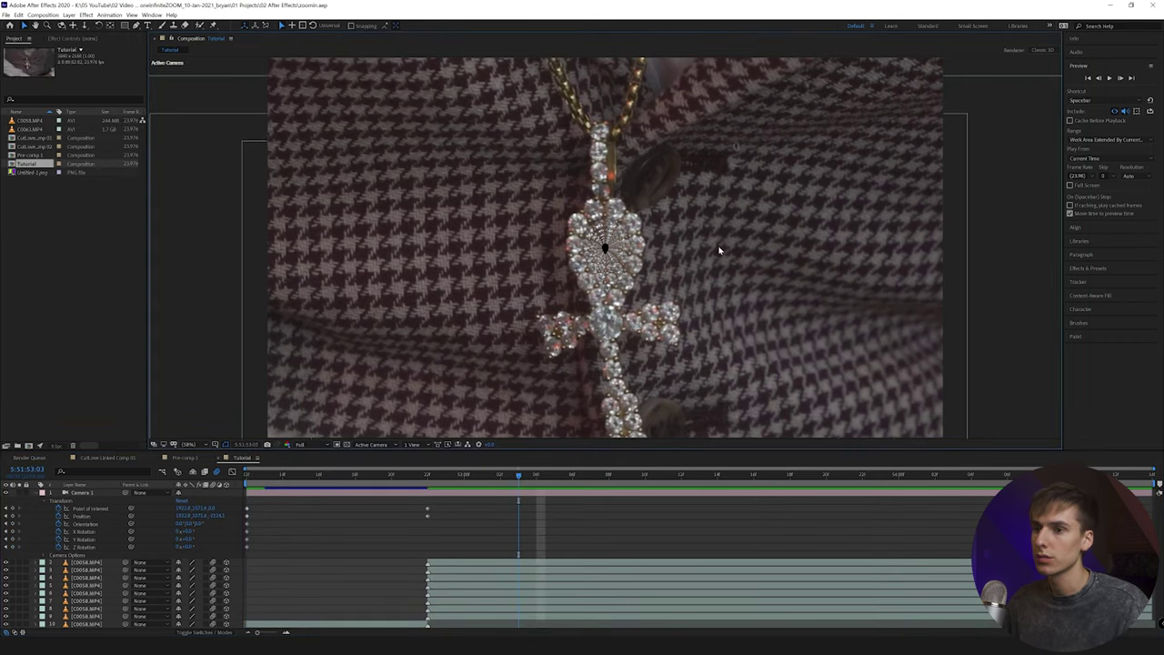
Show the composition in two side-by-side views and set the Top view's magnification to 6.25%.
{"action": "left_click", "coordinate": [412, 445]}
{"action": "left_click", "coordinate": [421, 466]}
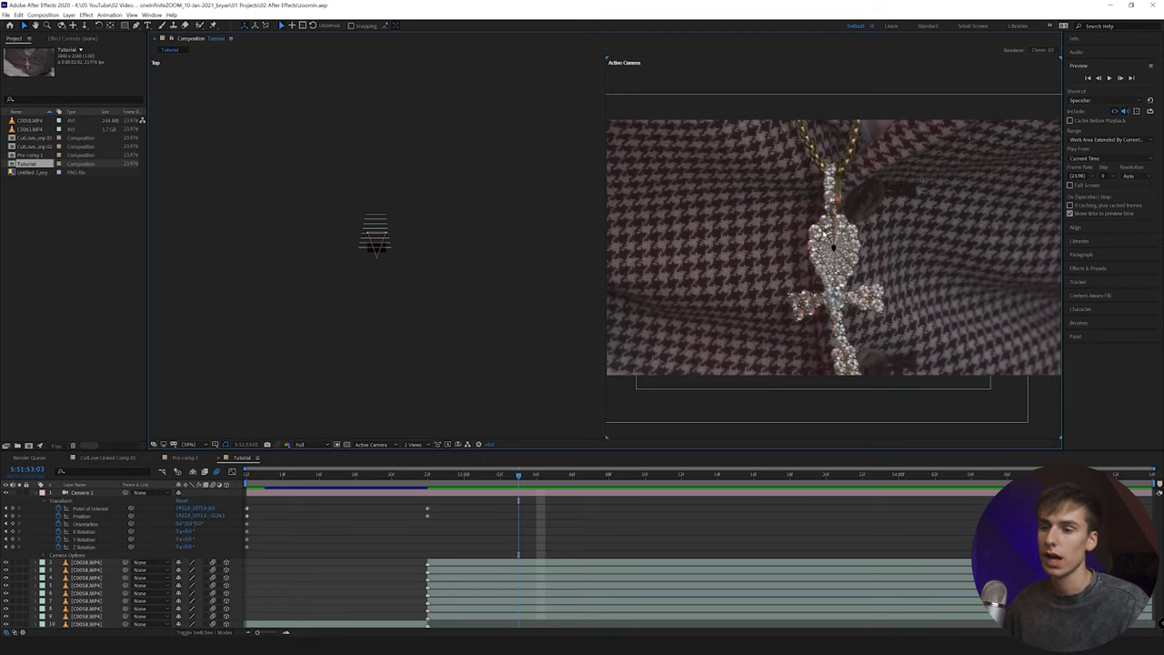
{"action": "left_click", "coordinate": [549, 498]}
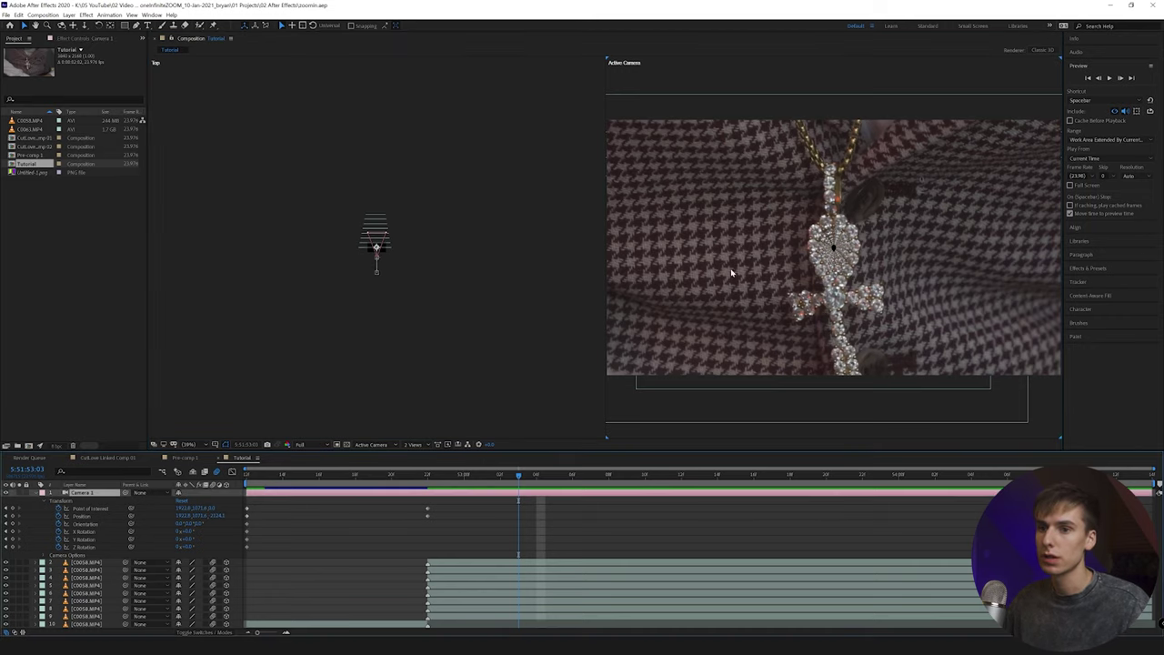
{"action": "left_click", "coordinate": [554, 327]}
{"action": "left_click", "coordinate": [195, 445]}
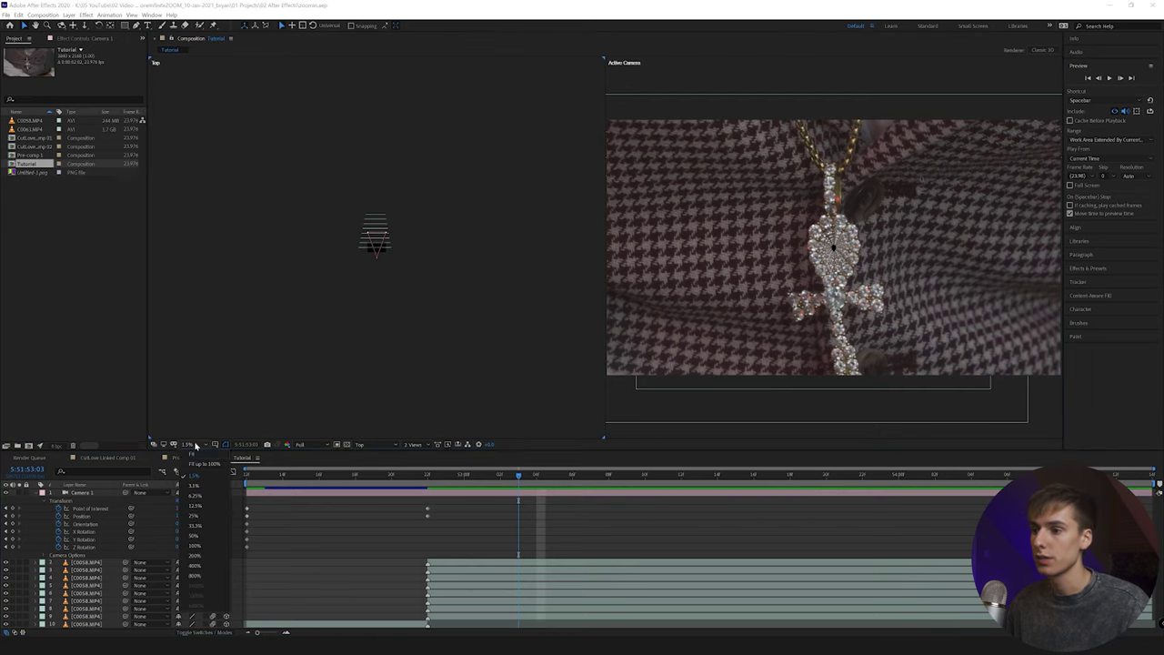
{"action": "left_click", "coordinate": [190, 494]}
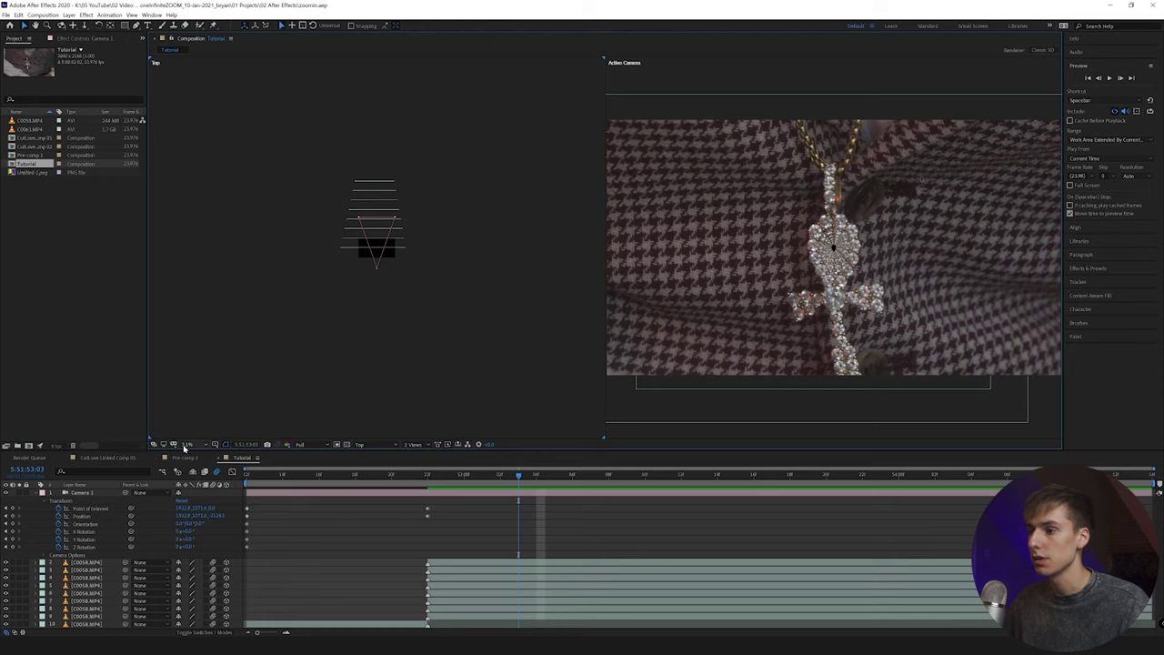
{"action": "key", "text": "period"}
{"action": "left_click", "coordinate": [190, 492]}
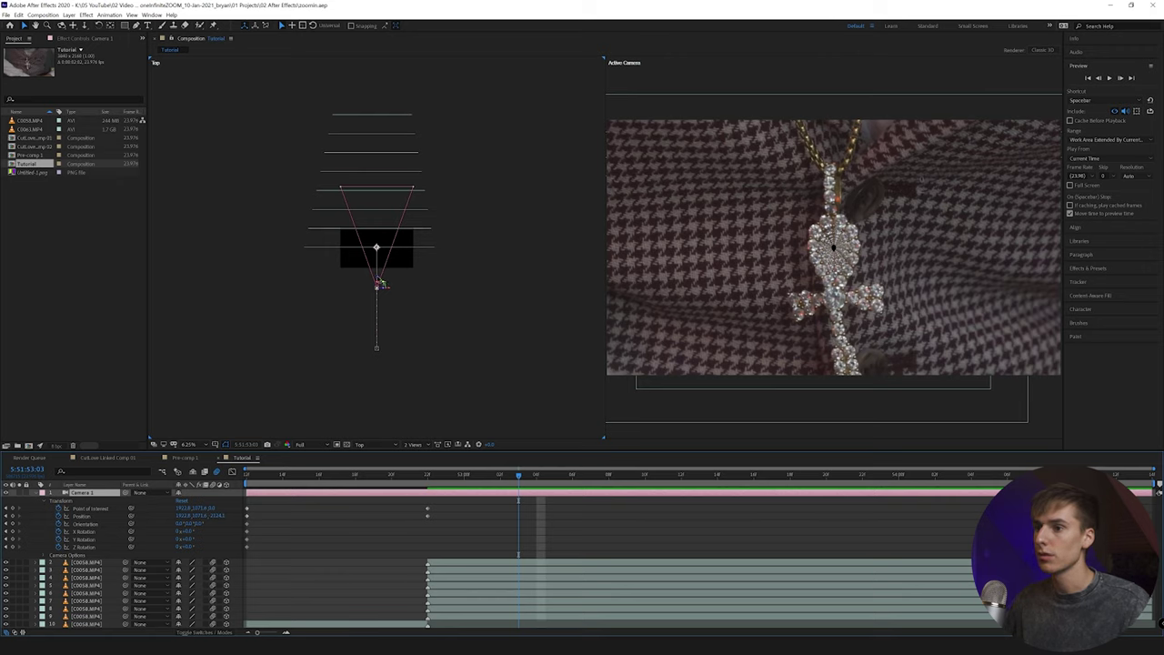
At 5:51:53:03, move Camera 1 forward along Z in the Top view to the deepest layer, and return to a single view.
{"action": "left_click", "coordinate": [364, 446]}
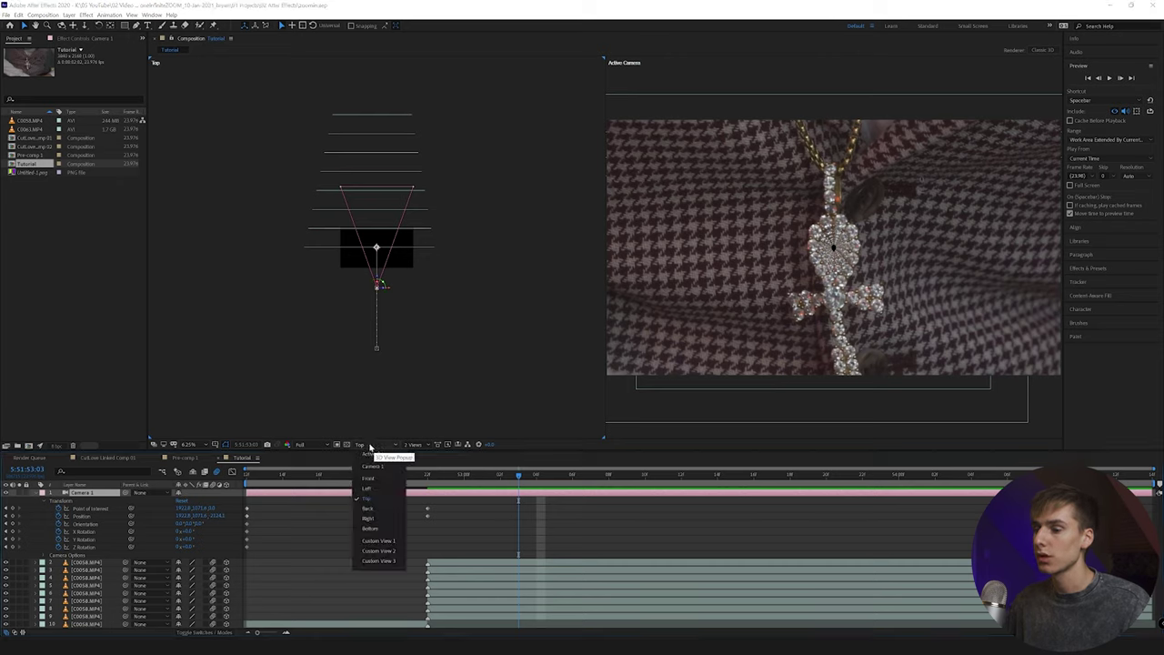
{"action": "left_click", "coordinate": [384, 503]}
{"action": "left_click", "coordinate": [382, 285]}
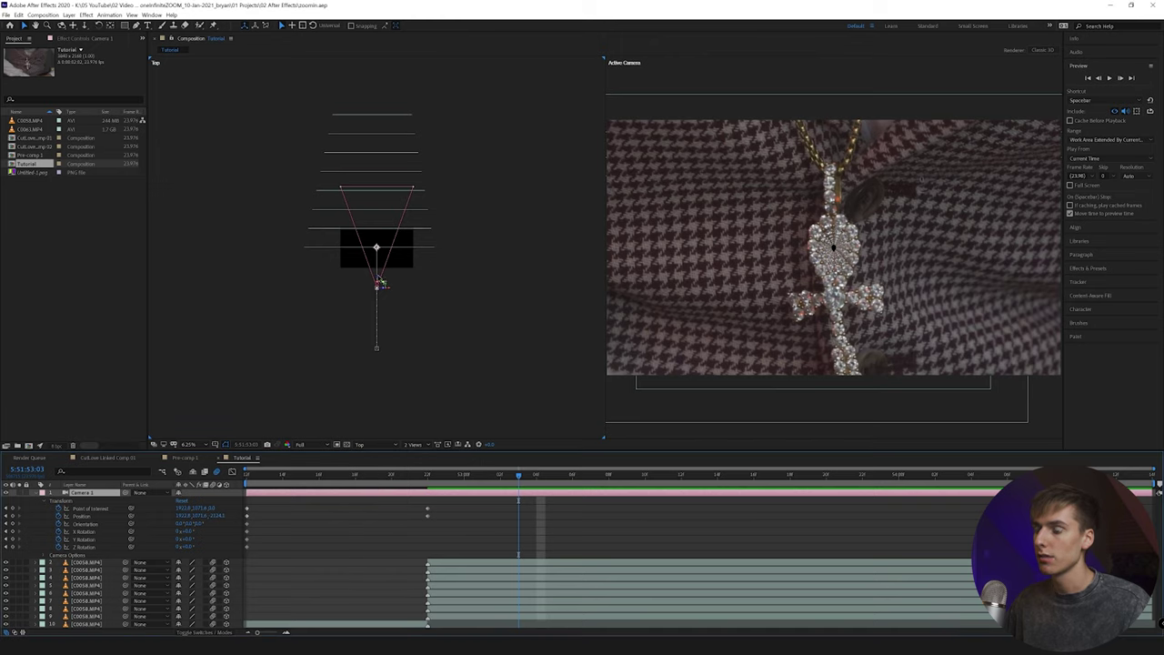
{"action": "left_click_drag", "start_coordinate": [382, 284], "coordinate": [407, 106]}
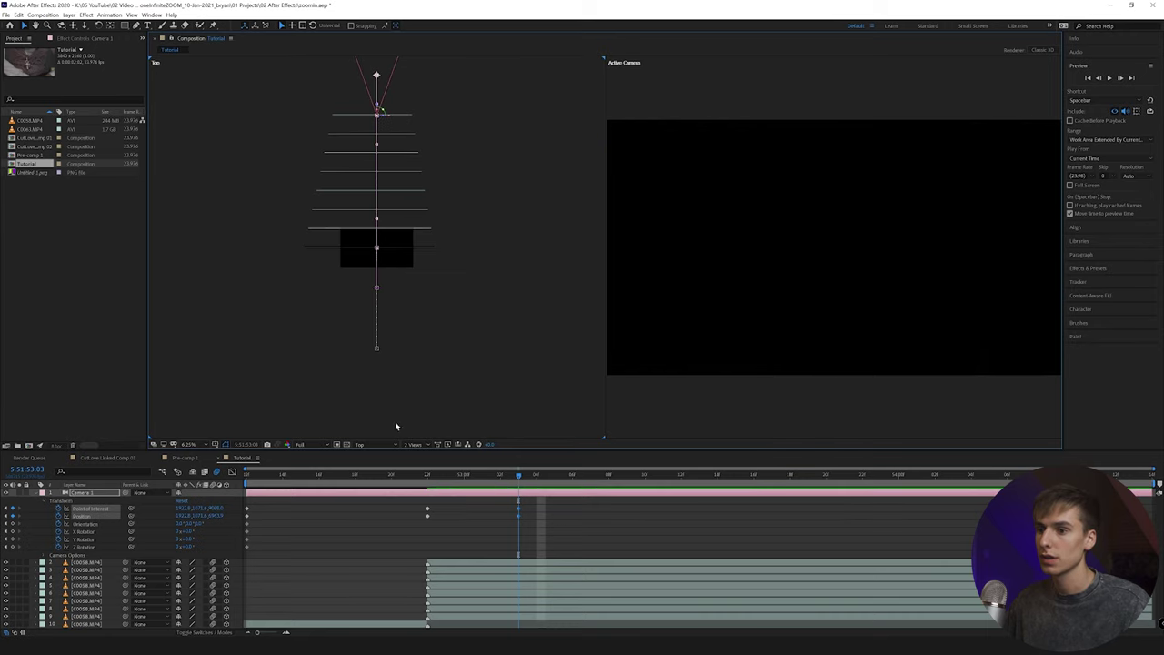
{"action": "left_click", "coordinate": [414, 444]}
{"action": "left_click", "coordinate": [423, 459]}
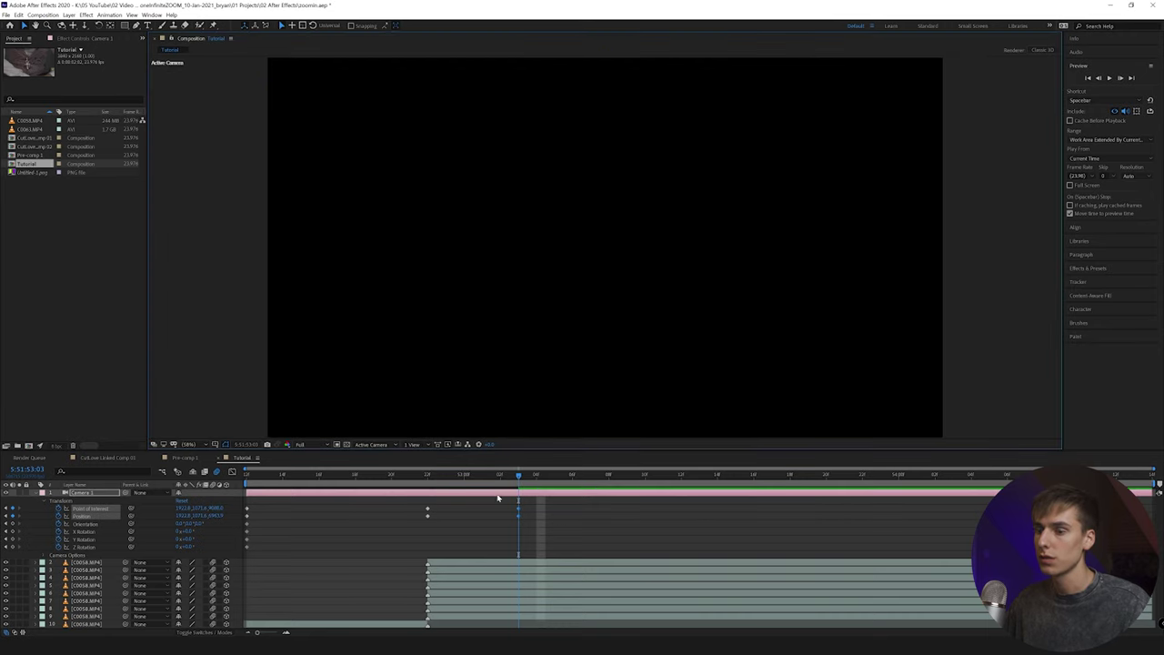
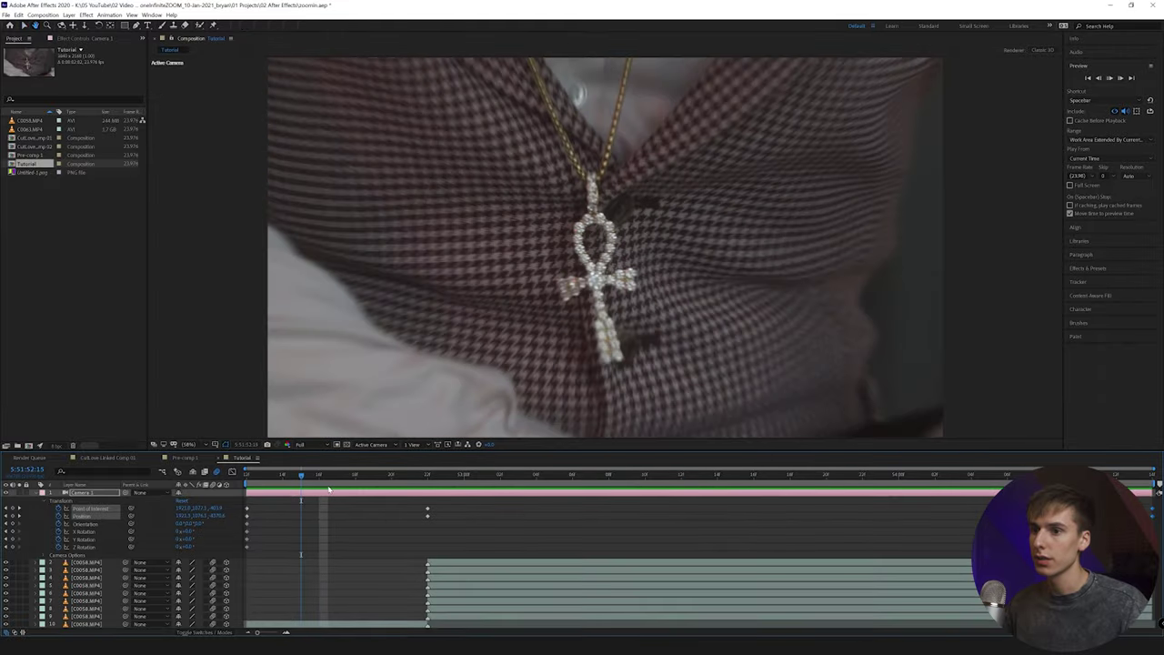
Keyframe layer 3's Position at 5:51:53:03 and set its Z position to 0 at 5:51:52:22.
{"action": "left_click", "coordinate": [82, 569]}
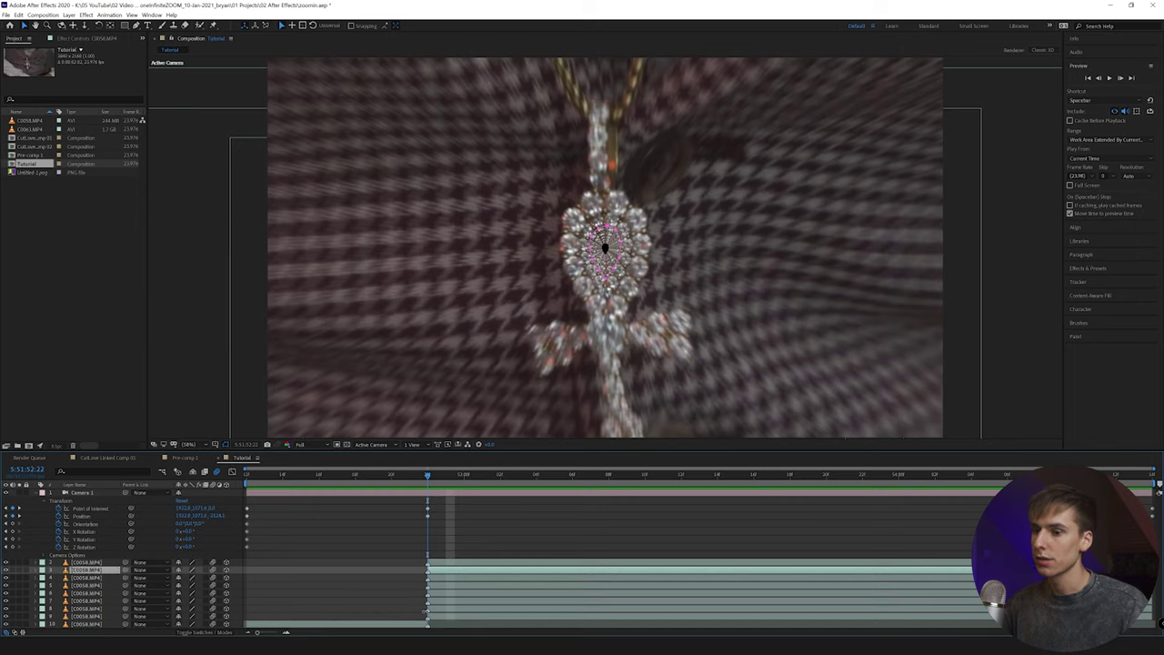
{"action": "key", "text": "p"}
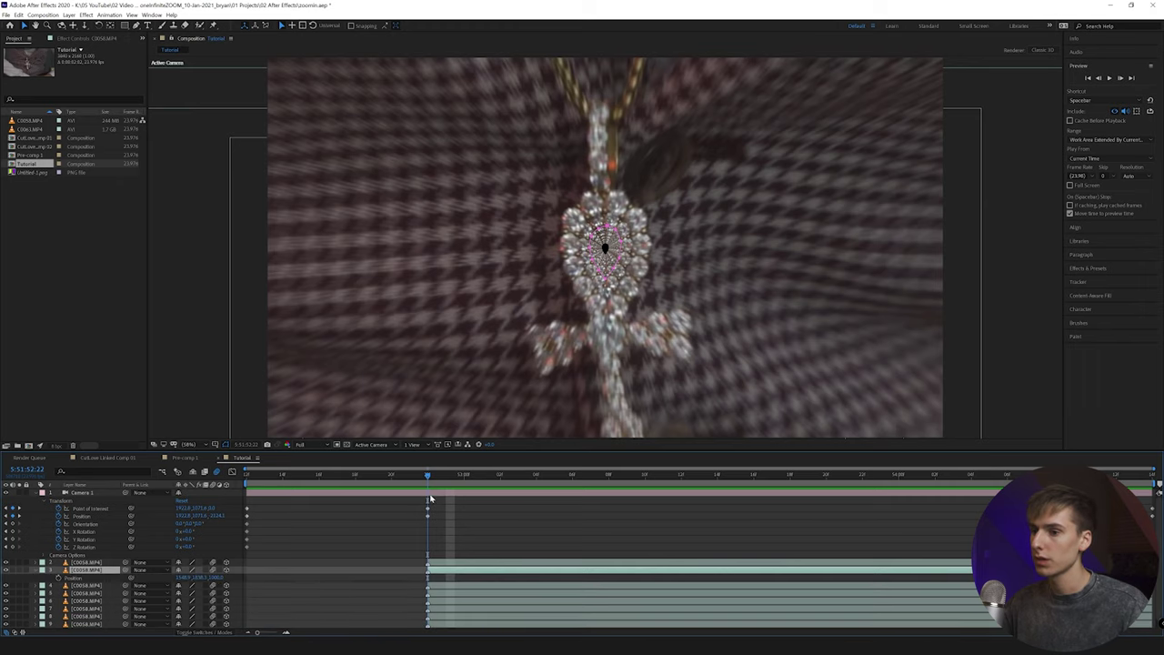
{"action": "left_click", "coordinate": [1122, 78]}
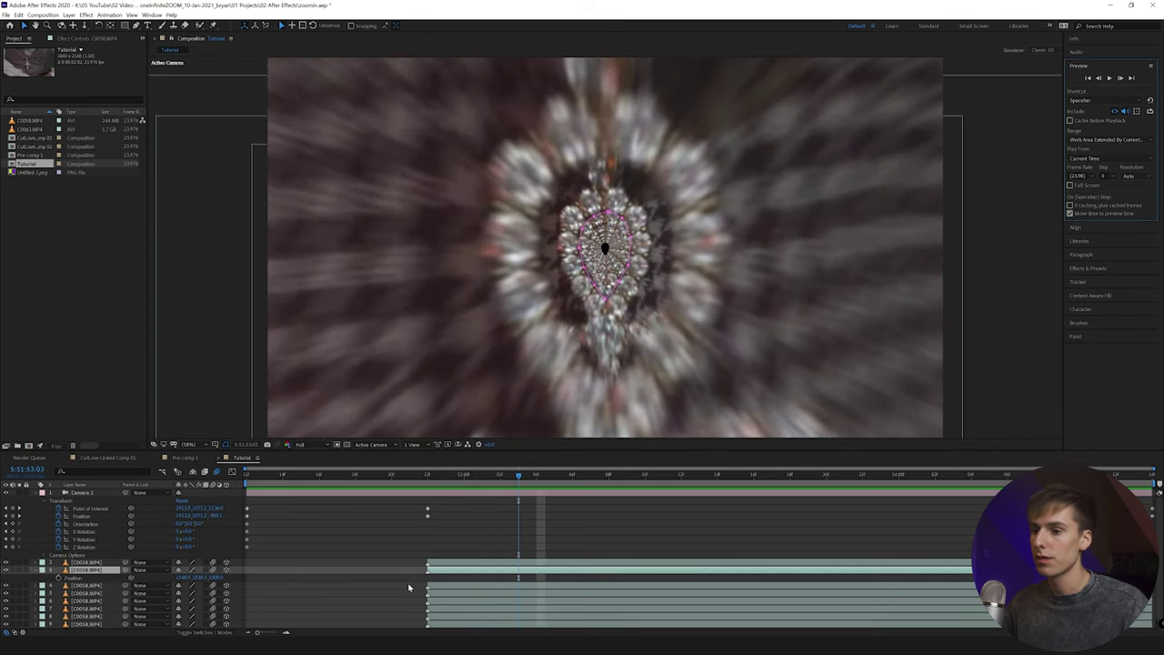
{"action": "left_click", "coordinate": [59, 578]}
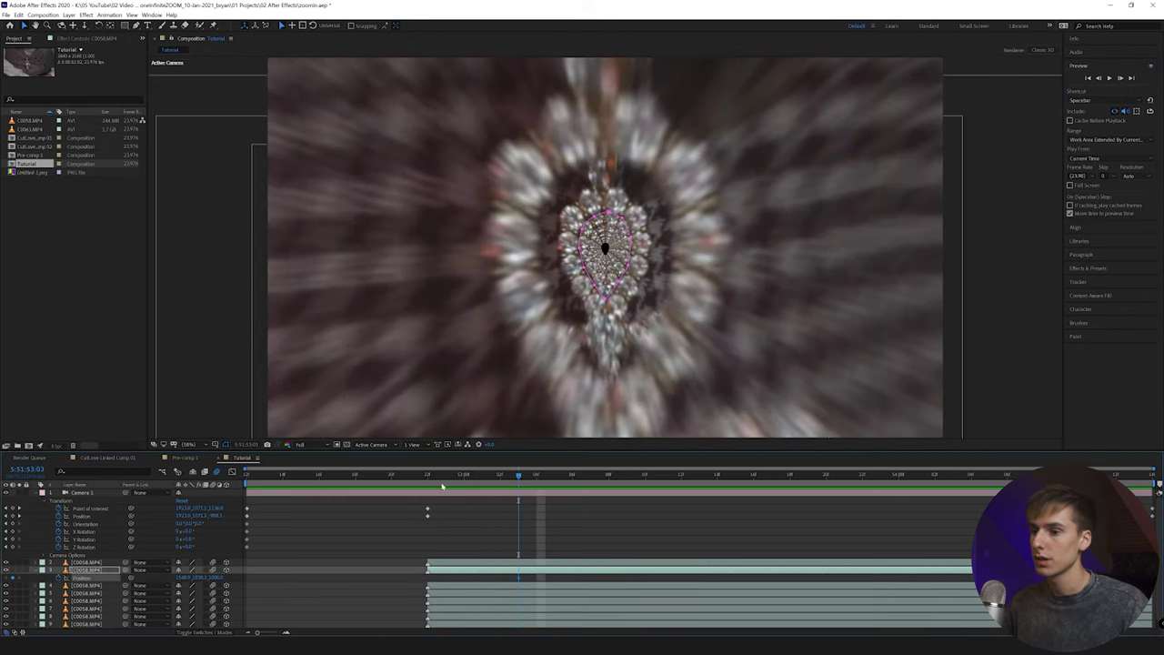
{"action": "left_click", "coordinate": [427, 475]}
{"action": "left_click", "coordinate": [214, 577]}
{"action": "type", "text": "0"}
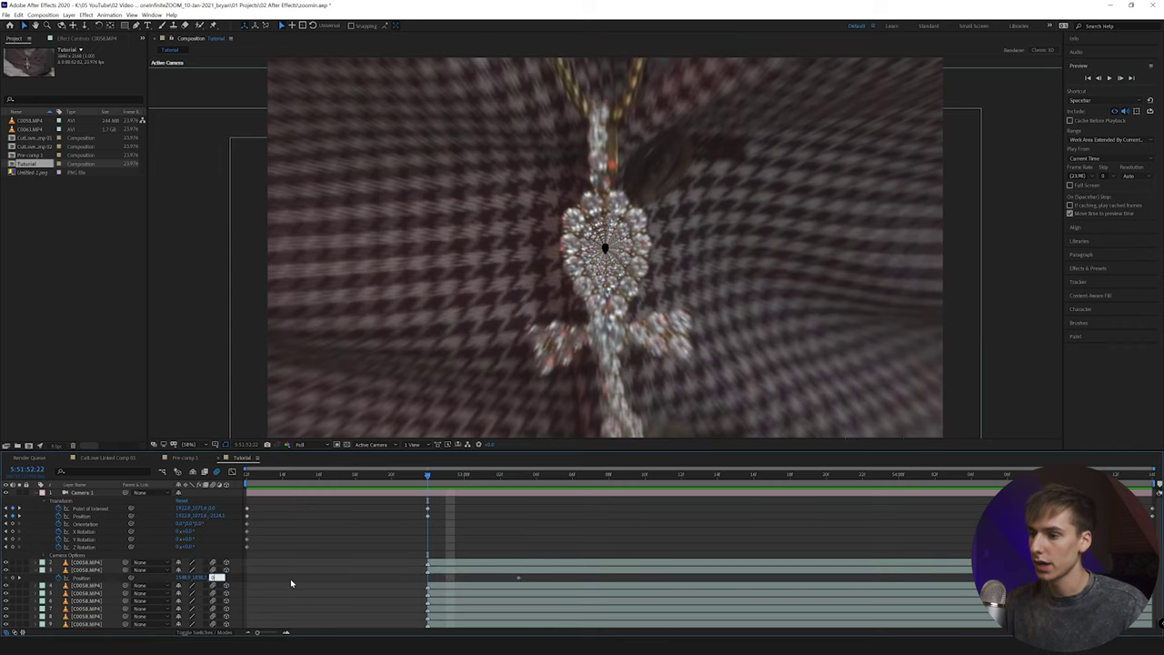
{"action": "key", "text": "Return"}
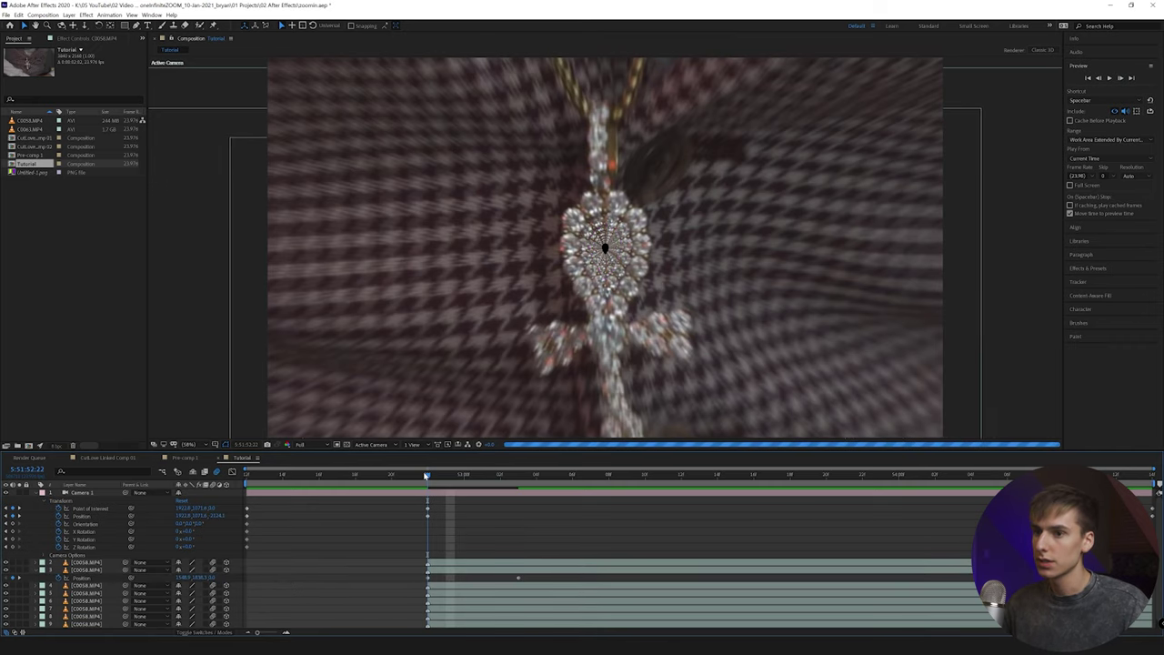
{"action": "mouse_move", "coordinate": [428, 475]}
{"action": "left_mouse_down"}
{"action": "mouse_move", "coordinate": [562, 476]}
{"action": "mouse_move", "coordinate": [428, 475]}
{"action": "left_mouse_up"}
Add Position keyframes to the pendant copies in layers 4 to 9 at 5:51:53:03.
{"action": "left_click", "coordinate": [440, 587]}
{"action": "scroll", "coordinate": [464, 566], "scroll_direction": "down", "scroll_amount": 1}
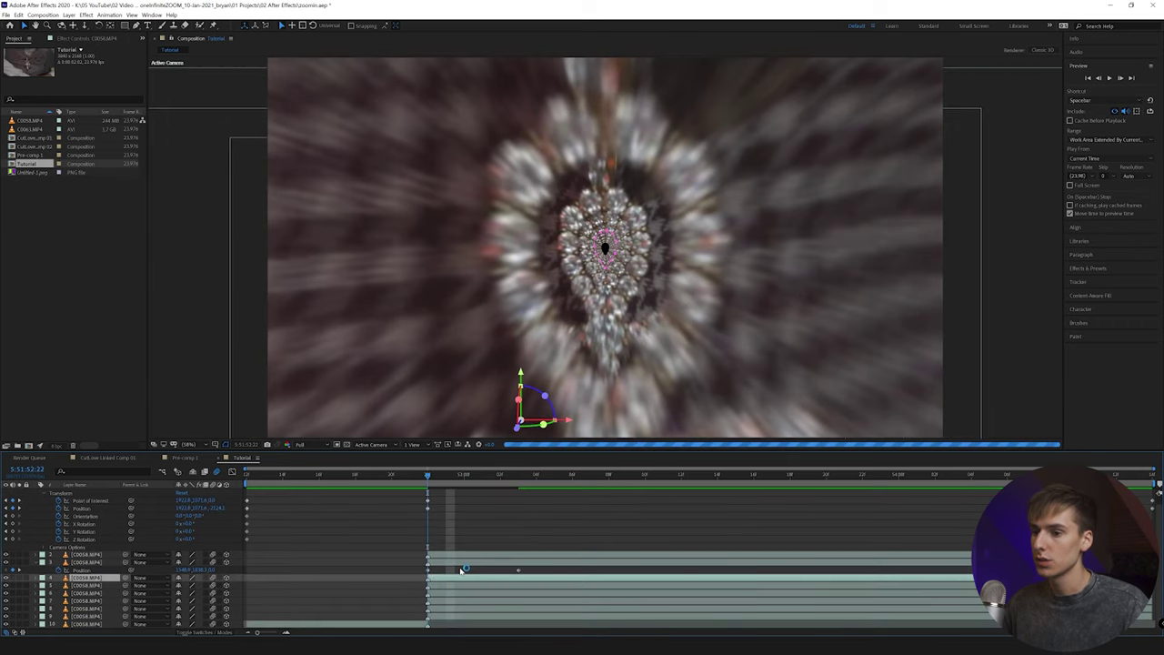
{"action": "key", "text": "p"}
{"action": "left_click", "coordinate": [518, 476]}
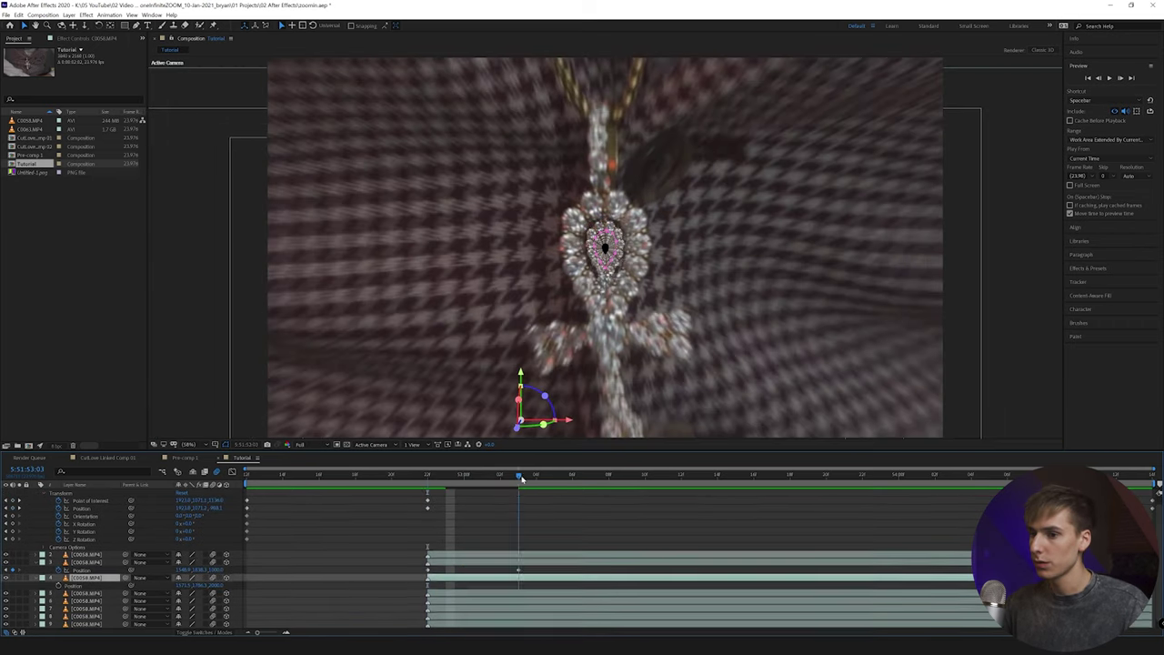
{"action": "left_click", "coordinate": [84, 593]}
{"action": "key", "text": "alt+shift+p"}
{"action": "left_click", "coordinate": [74, 609]}
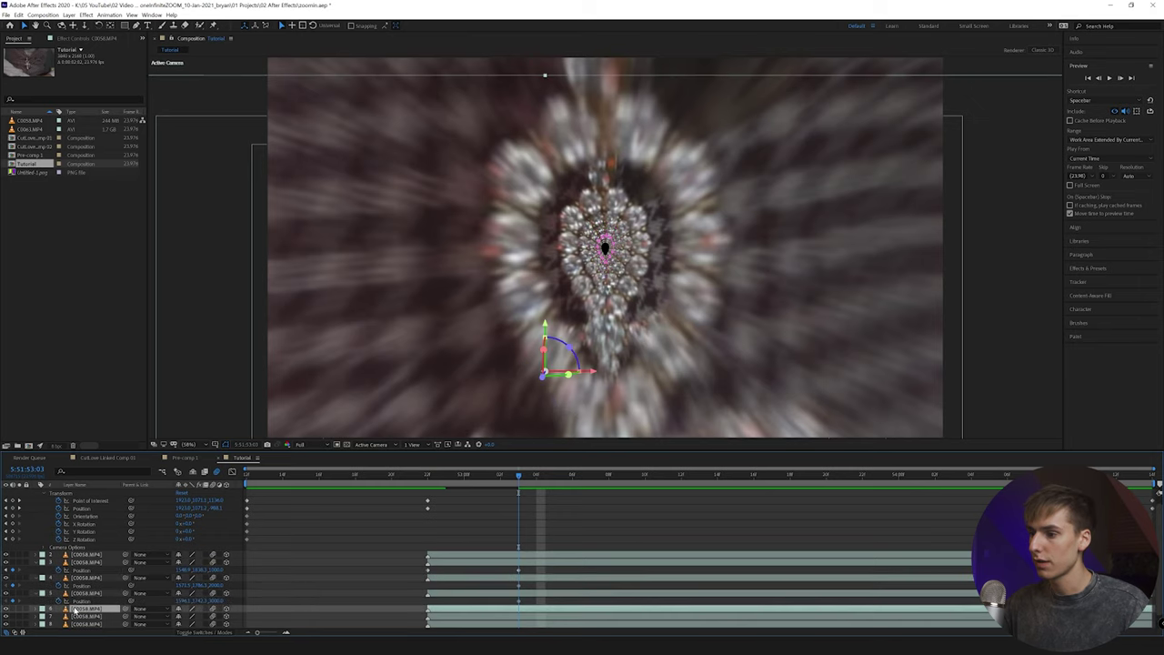
{"action": "key", "text": "alt+shift+p"}
{"action": "scroll", "coordinate": [361, 556], "scroll_direction": "down", "scroll_amount": 1}
{"action": "left_click", "coordinate": [91, 601]}
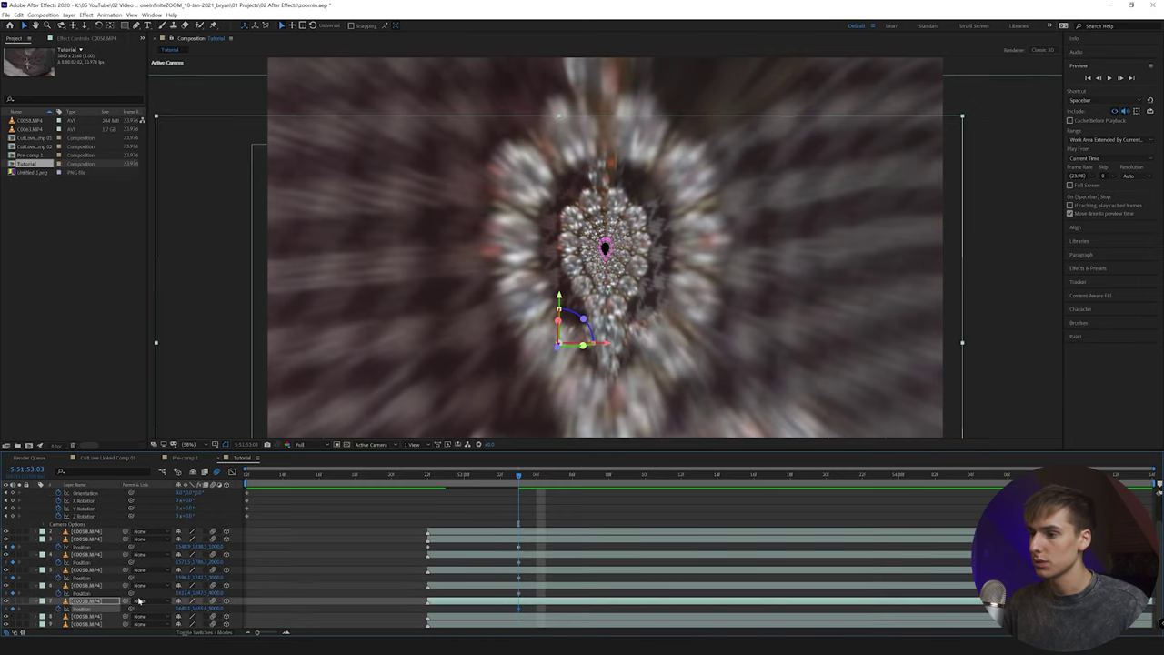
{"action": "key", "text": "alt+shift+p"}
{"action": "scroll", "coordinate": [97, 611], "scroll_direction": "down", "scroll_amount": 1}
{"action": "left_click", "coordinate": [91, 609]}
{"action": "key", "text": "alt+shift+p"}
{"action": "scroll", "coordinate": [96, 611], "scroll_direction": "down", "scroll_amount": 1}
At 5:51:52:22, set the Z position of the pendant copies in layers 4 to 9 to 0.
{"action": "left_click", "coordinate": [427, 475]}
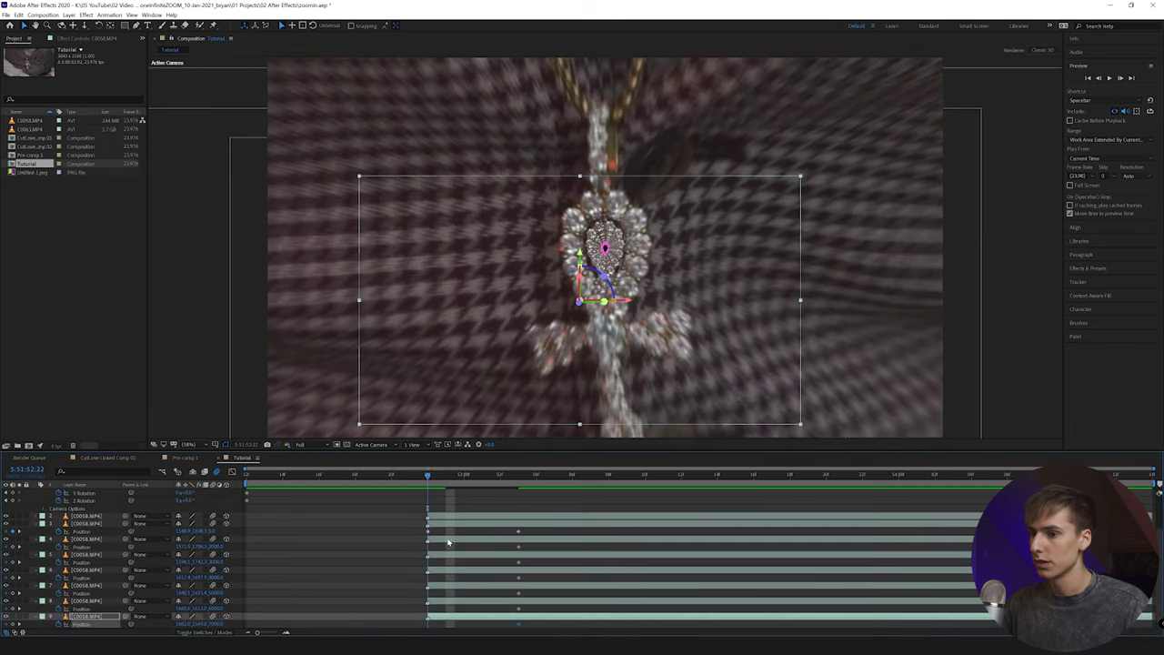
{"action": "left_click", "coordinate": [448, 542]}
{"action": "left_click", "coordinate": [215, 547]}
{"action": "type", "text": "0"}
{"action": "left_click", "coordinate": [249, 554]}
{"action": "left_click", "coordinate": [215, 563]}
{"action": "type", "text": "0"}
{"action": "left_click", "coordinate": [231, 577]}
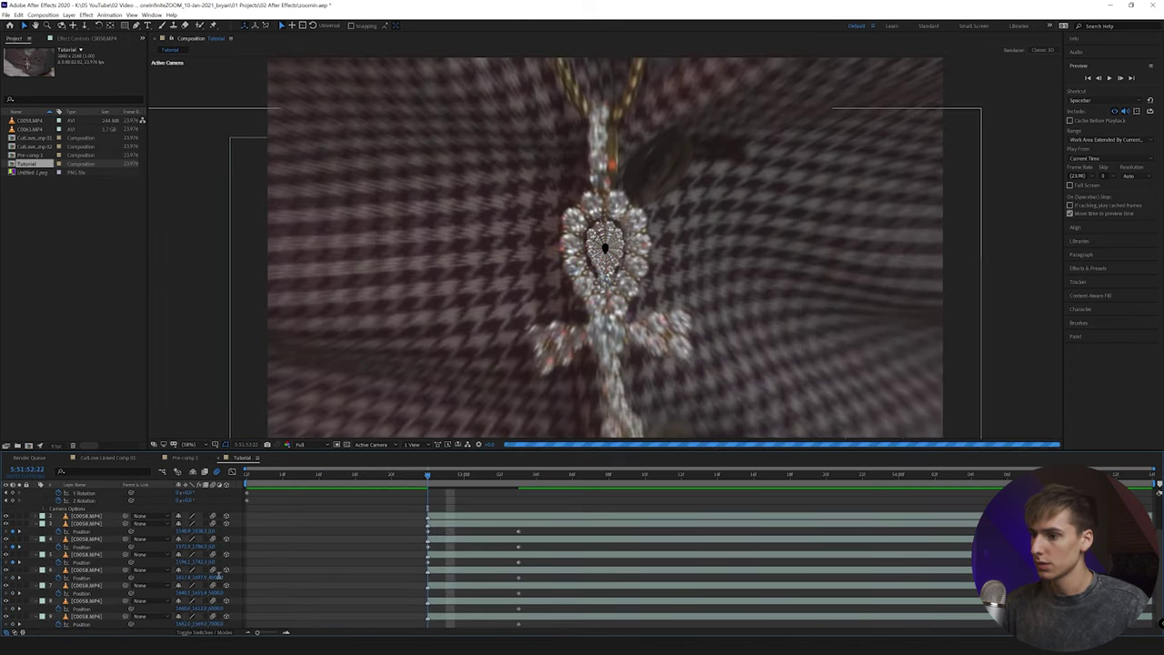
{"action": "left_click", "coordinate": [219, 577]}
{"action": "type", "text": "0"}
{"action": "left_click", "coordinate": [257, 580]}
{"action": "left_click", "coordinate": [218, 593]}
{"action": "type", "text": "0"}
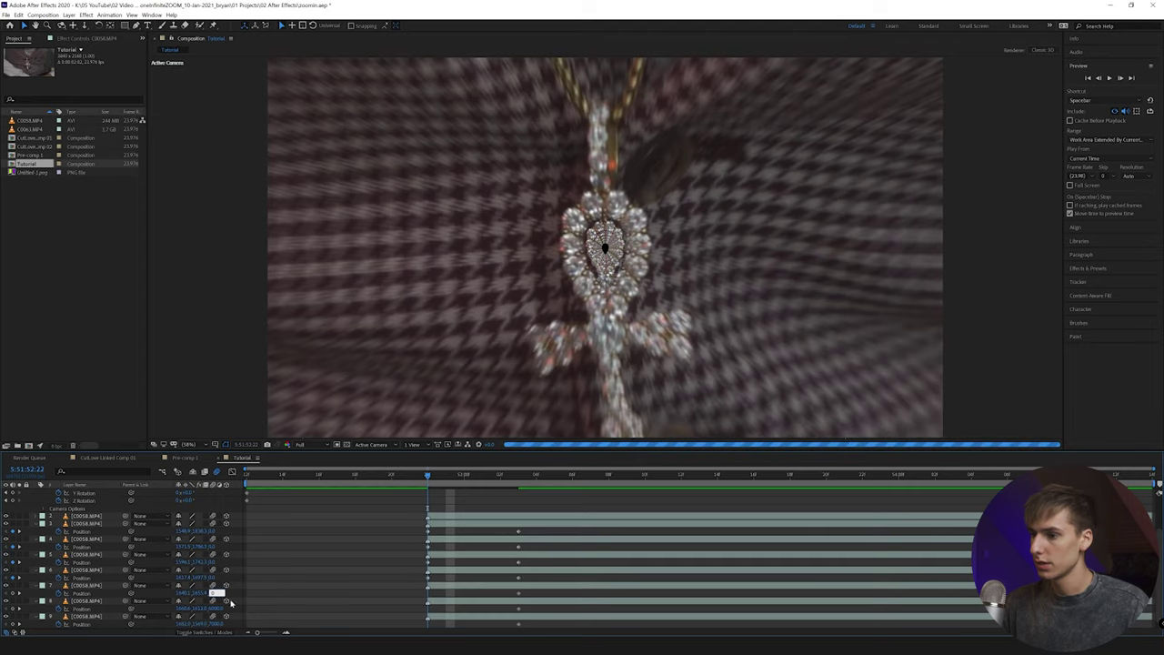
{"action": "left_click", "coordinate": [216, 623]}
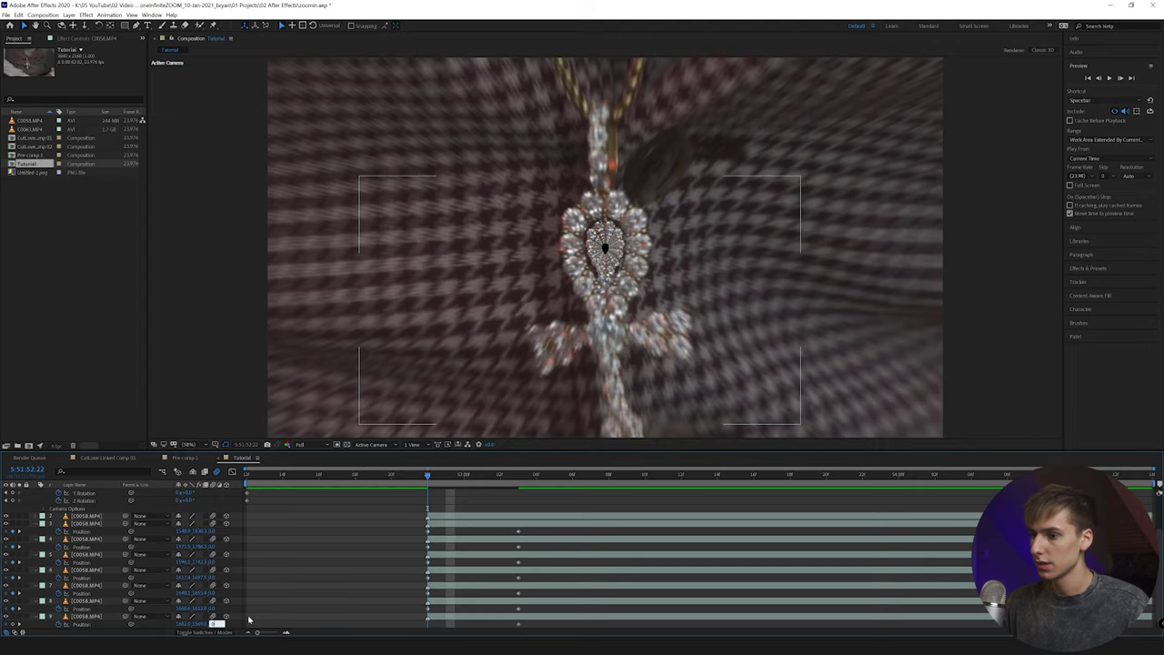
{"action": "left_click_drag", "start_coordinate": [428, 475], "coordinate": [459, 499]}
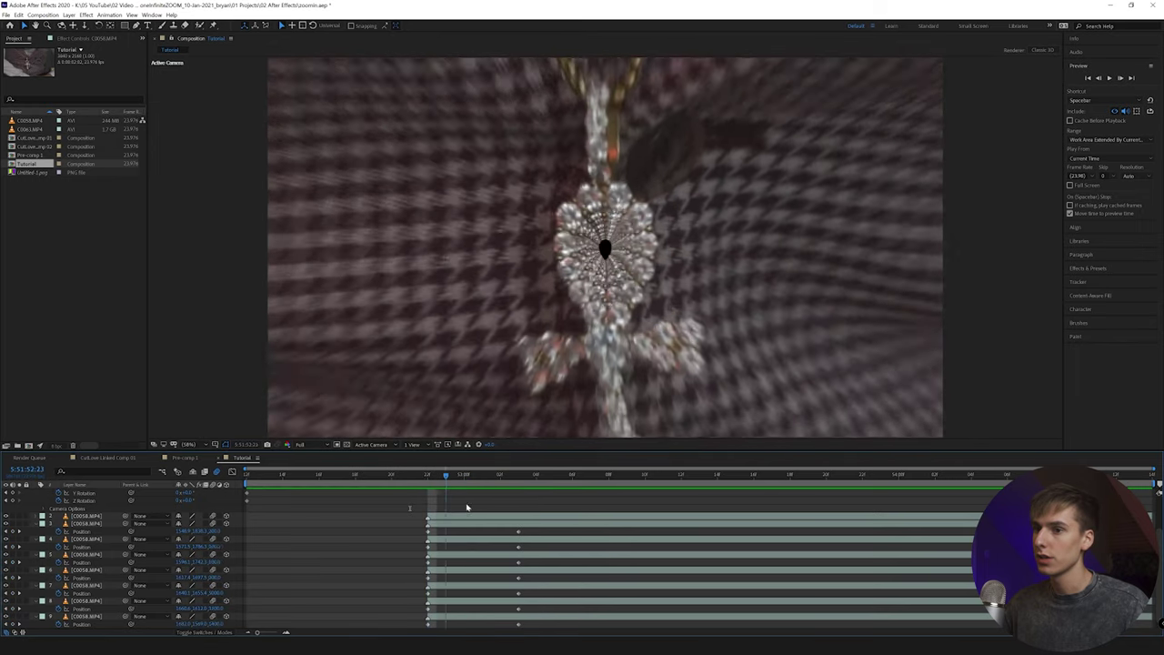
{"action": "left_click", "coordinate": [427, 474]}
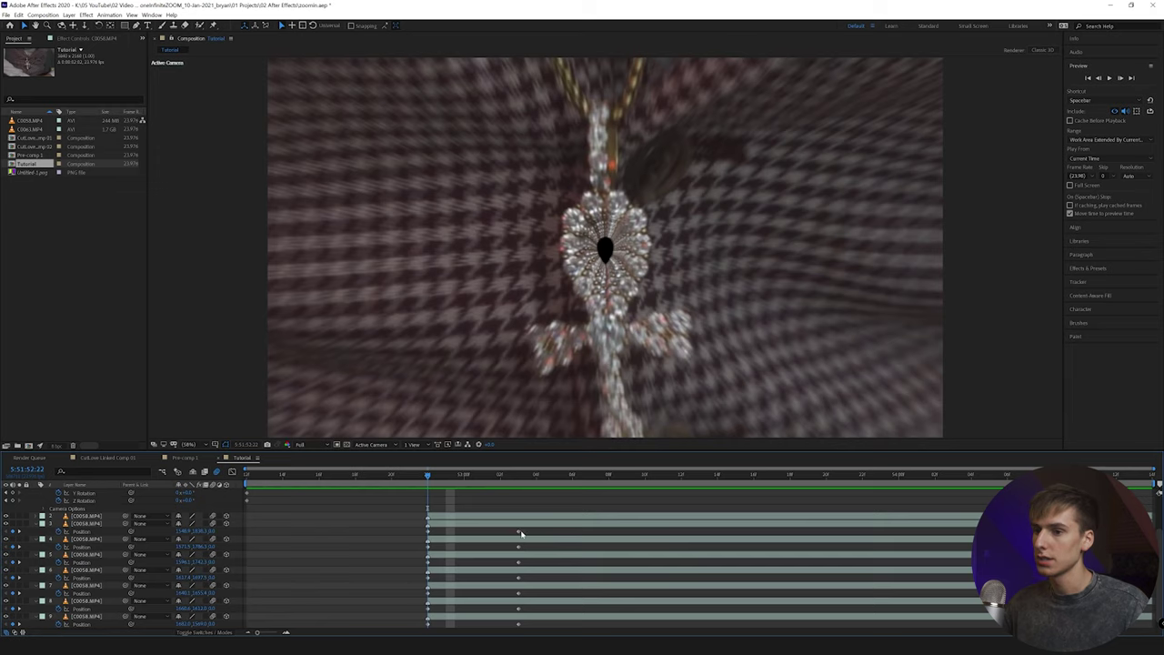
Apply Easy Ease to both Position keyframes of the pendant copies in layers 3 and 4.
{"action": "left_click_drag", "start_coordinate": [528, 529], "coordinate": [421, 534]}
{"action": "right_click", "coordinate": [427, 532]}
{"action": "mouse_move", "coordinate": [447, 528]}
{"action": "left_click", "coordinate": [542, 553]}
{"action": "left_click_drag", "start_coordinate": [536, 543], "coordinate": [421, 551]}
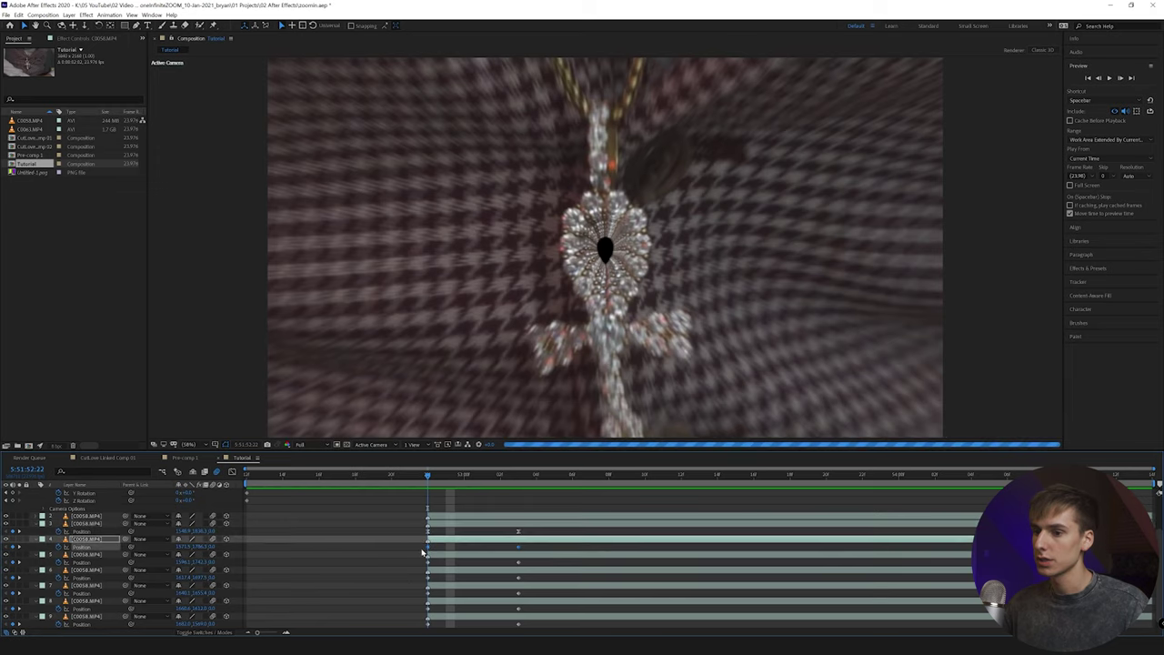
{"action": "right_click", "coordinate": [521, 549]}
{"action": "right_click", "coordinate": [518, 547]}
{"action": "mouse_move", "coordinate": [592, 536]}
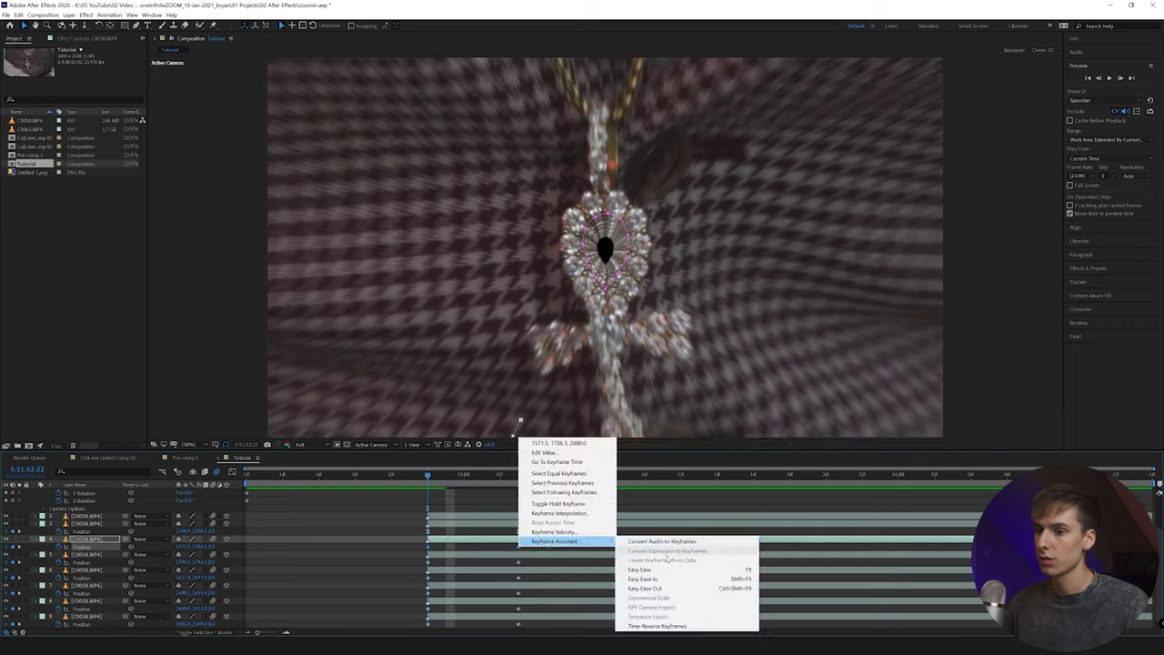
{"action": "left_click", "coordinate": [650, 569]}
Ease the Position keyframes of the pendant copies in layers 5, 6 and 7 with Easy Ease.
{"action": "left_click_drag", "start_coordinate": [542, 574], "coordinate": [404, 585]}
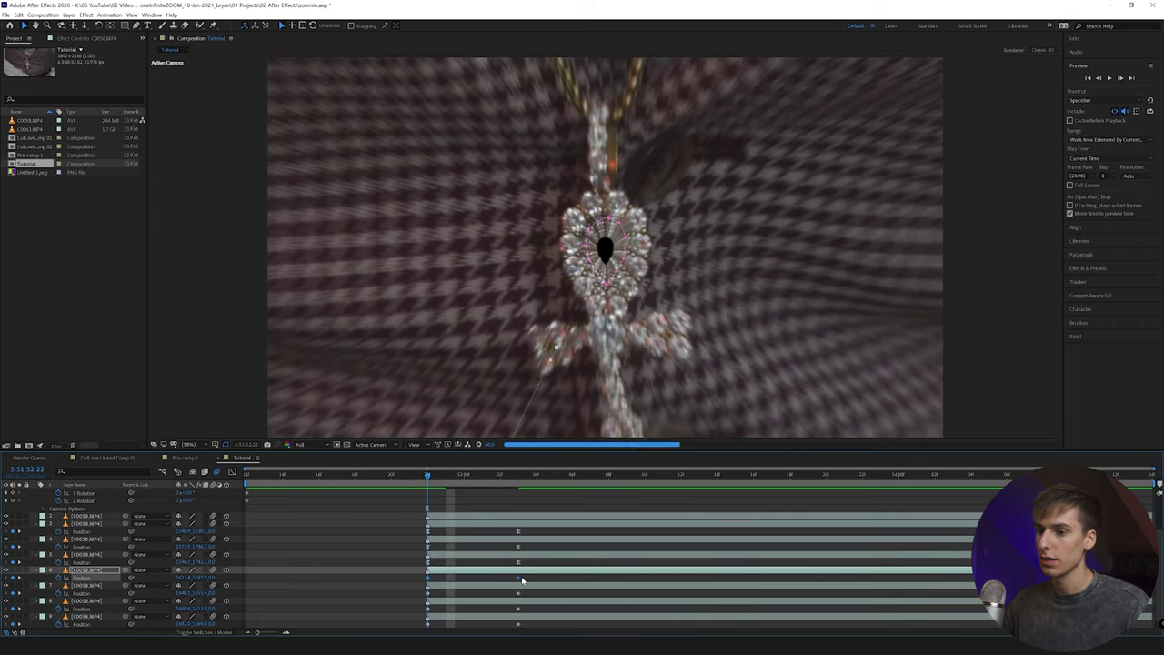
{"action": "right_click", "coordinate": [518, 578]}
{"action": "mouse_move", "coordinate": [555, 572]}
{"action": "left_click", "coordinate": [649, 515]}
{"action": "left_click_drag", "start_coordinate": [533, 591], "coordinate": [415, 595]}
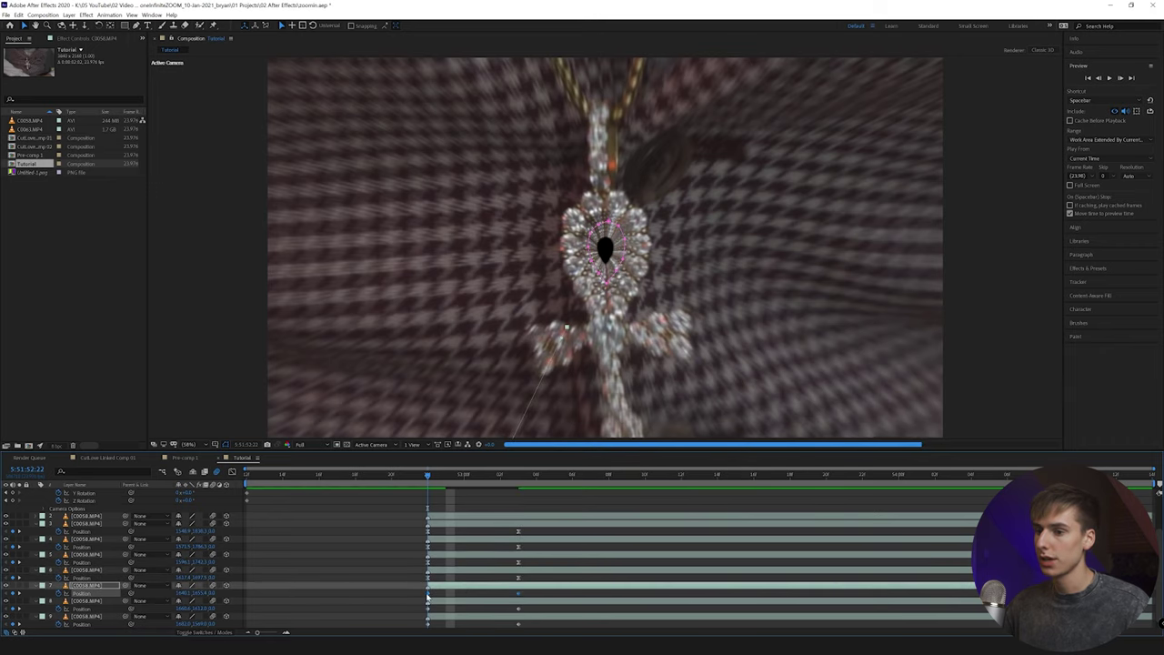
{"action": "right_click", "coordinate": [429, 593]}
{"action": "mouse_move", "coordinate": [446, 591]}
{"action": "left_click", "coordinate": [553, 535]}
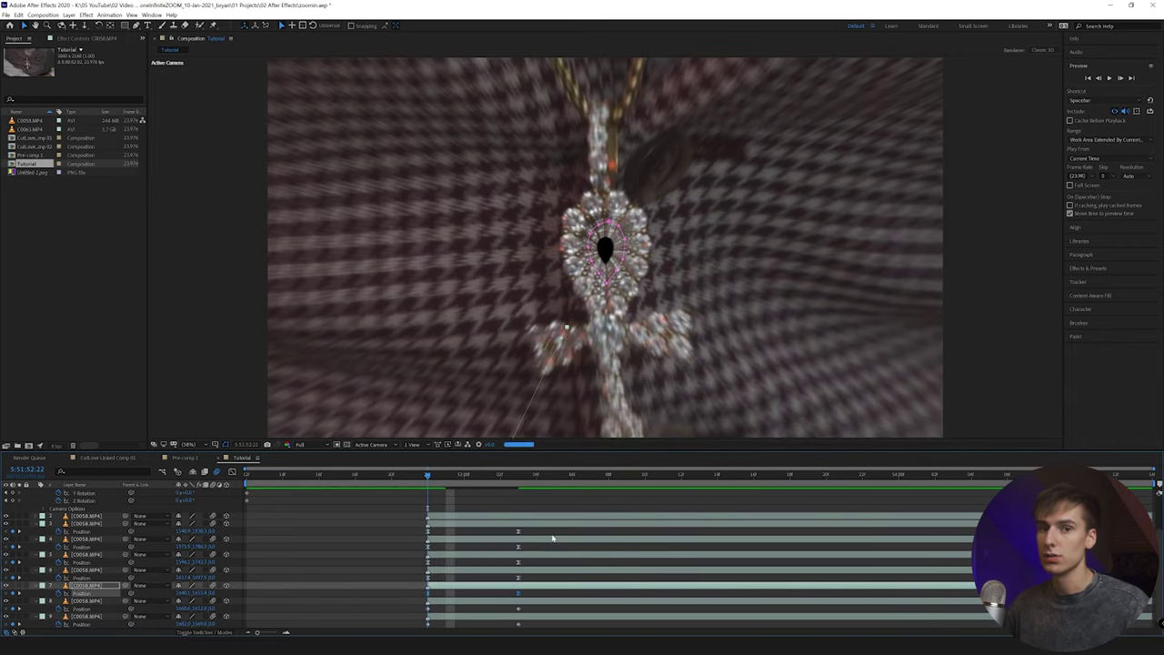
Apply Easy Ease to both Position keyframes of the pendant copies in layers 8 and 9.
{"action": "left_click_drag", "start_coordinate": [530, 605], "coordinate": [424, 614]}
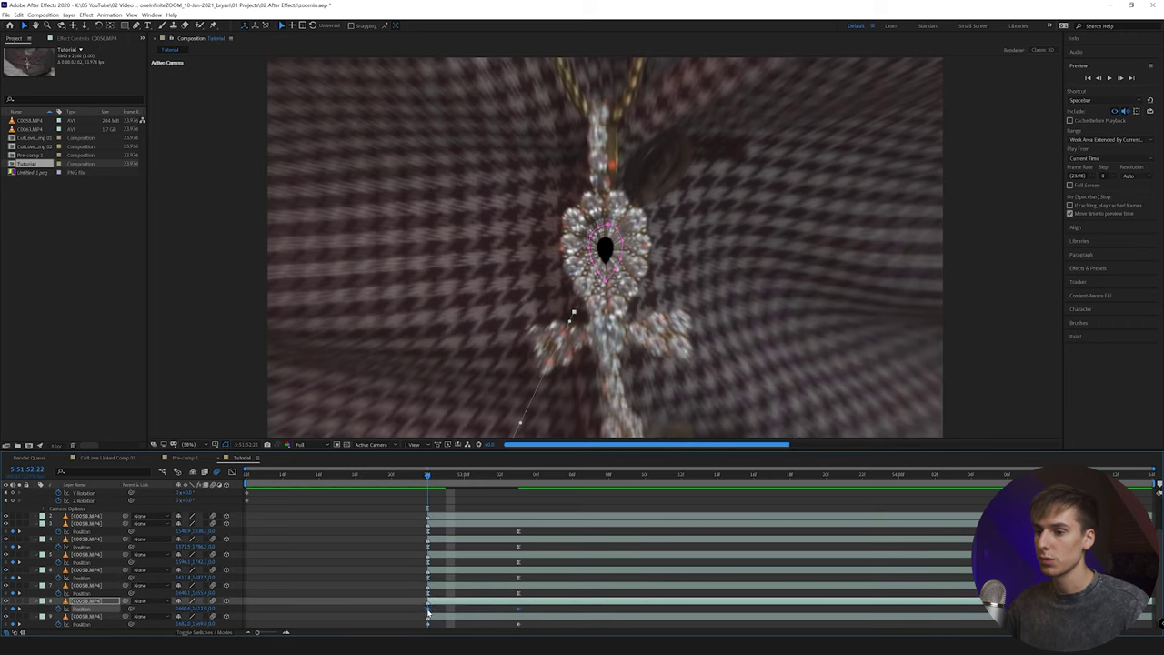
{"action": "right_click", "coordinate": [427, 608]}
{"action": "mouse_move", "coordinate": [448, 605]}
{"action": "left_click", "coordinate": [582, 545]}
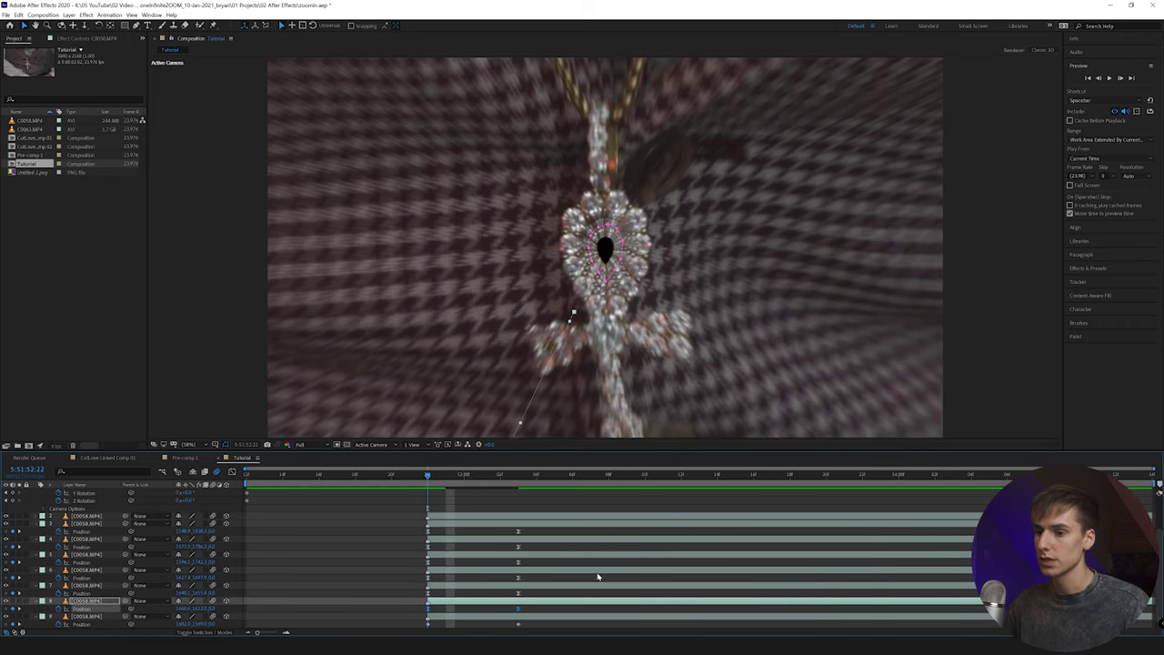
{"action": "left_click_drag", "start_coordinate": [535, 626], "coordinate": [421, 611]}
{"action": "right_click", "coordinate": [428, 615]}
{"action": "mouse_move", "coordinate": [451, 607]}
{"action": "left_click", "coordinate": [583, 554]}
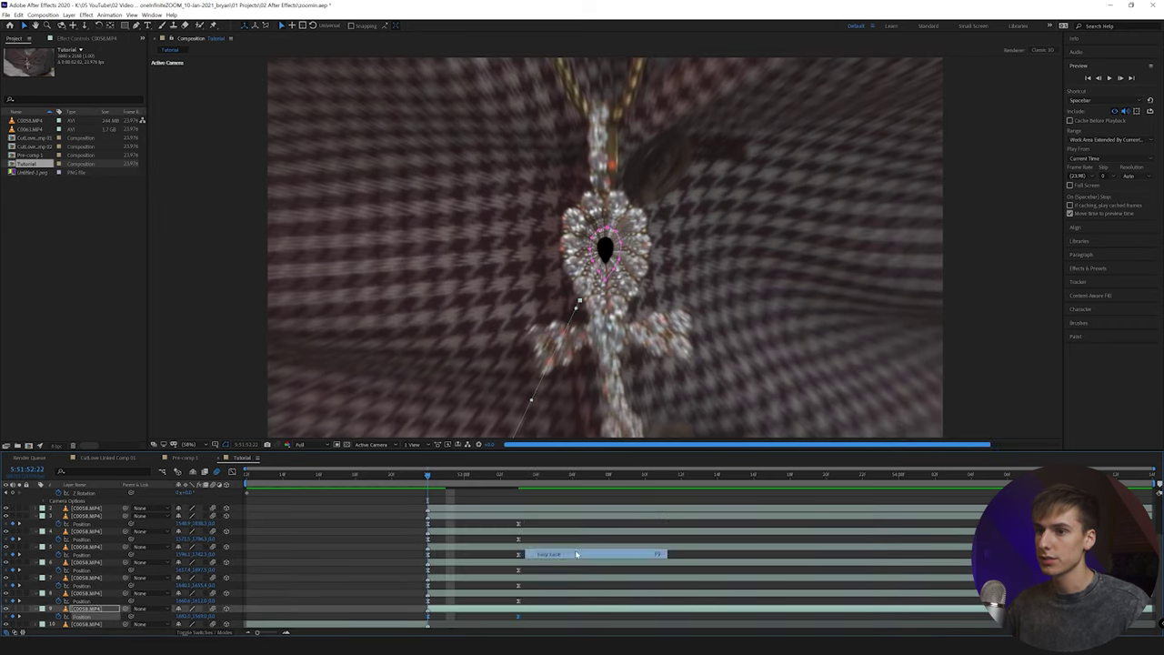
Copy the Lumetri Color effect from the C0058.MP4 layer in CutLove Linked Comp 01 onto the C0058.MP4 layers of the Tutorial composition.
{"action": "left_click_drag", "start_coordinate": [422, 492], "coordinate": [392, 485]}
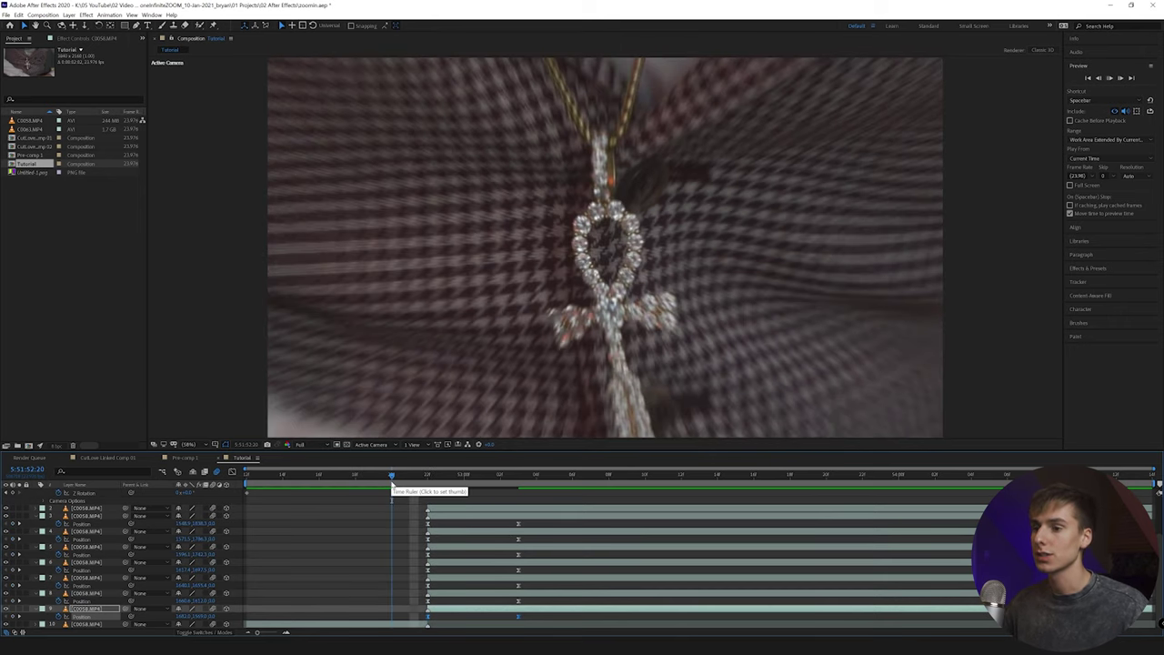
{"action": "mouse_move", "coordinate": [392, 485]}
{"action": "left_mouse_down"}
{"action": "mouse_move", "coordinate": [566, 475]}
{"action": "mouse_move", "coordinate": [410, 480]}
{"action": "left_mouse_up"}
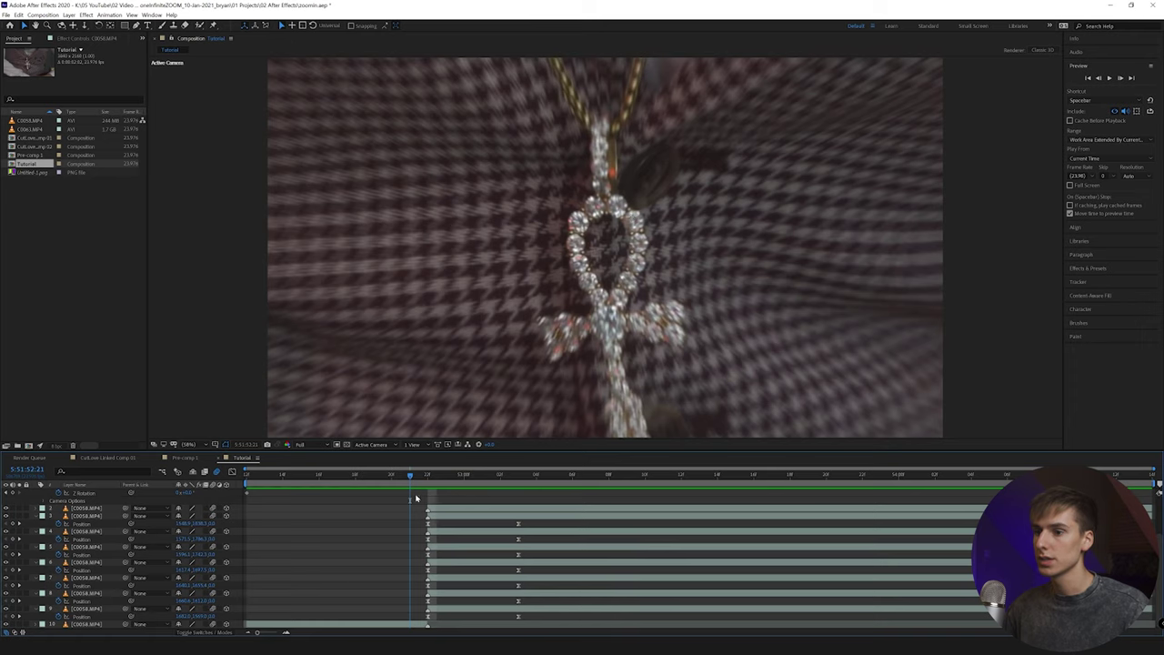
{"action": "left_click", "coordinate": [429, 477]}
{"action": "left_click", "coordinate": [442, 512]}
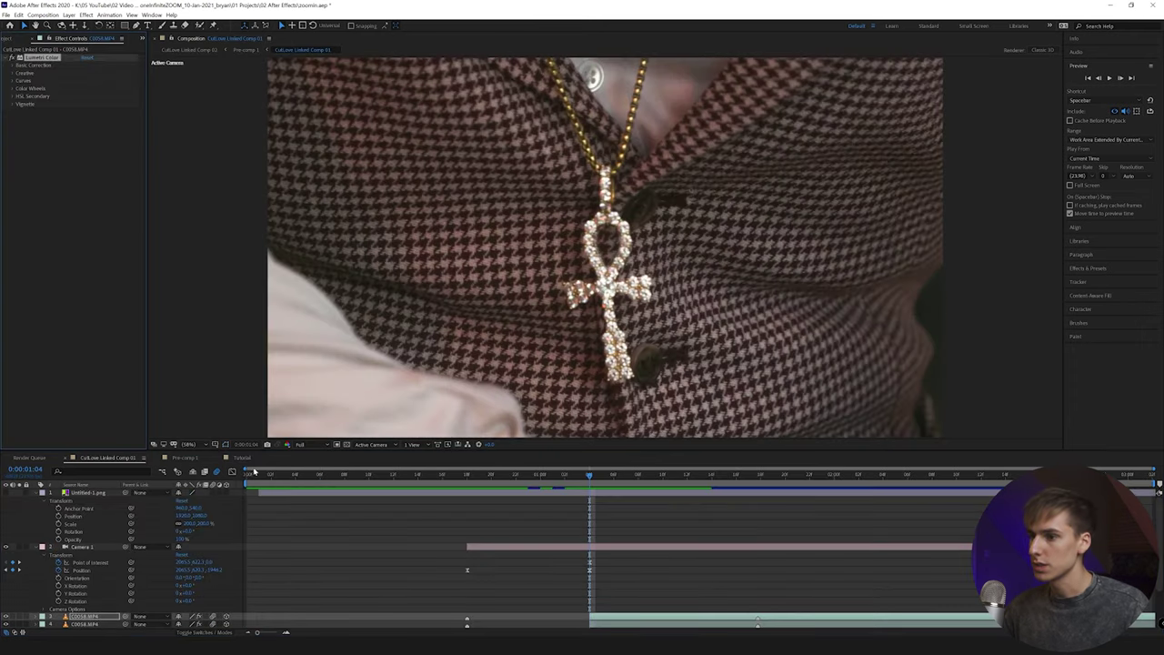
{"action": "left_click", "coordinate": [242, 458]}
{"action": "left_click", "coordinate": [426, 476]}
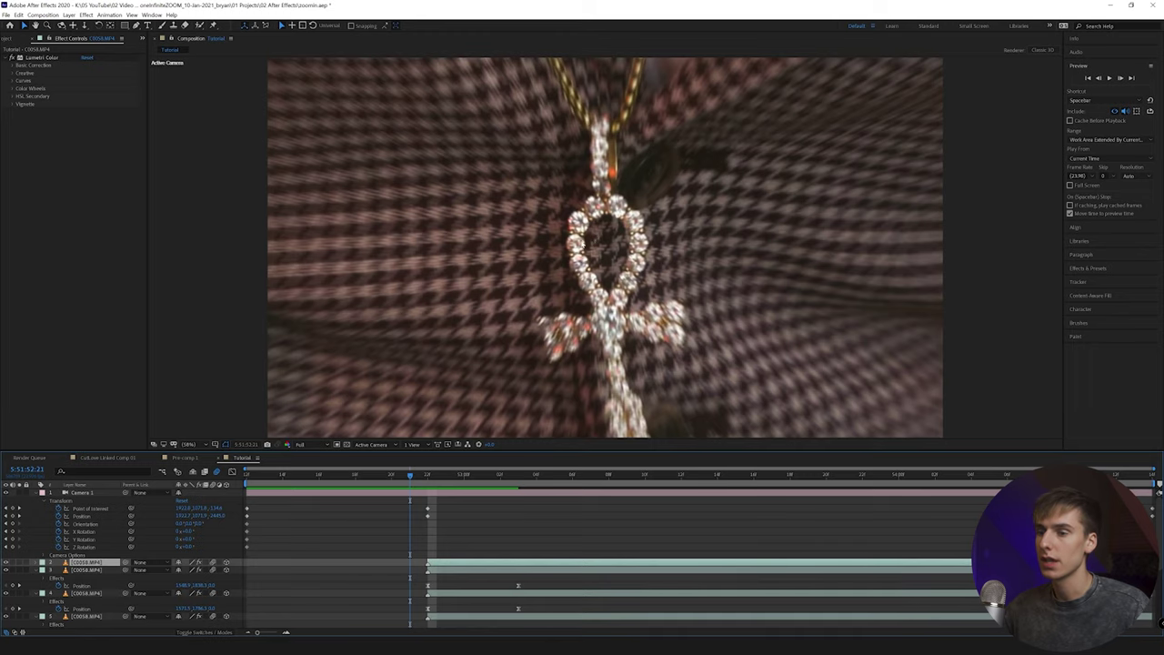
At 5:51:52:22, duplicate the pendant copy in layer 2 and delete the duplicate's mask.
{"action": "key", "text": "Page_Down"}
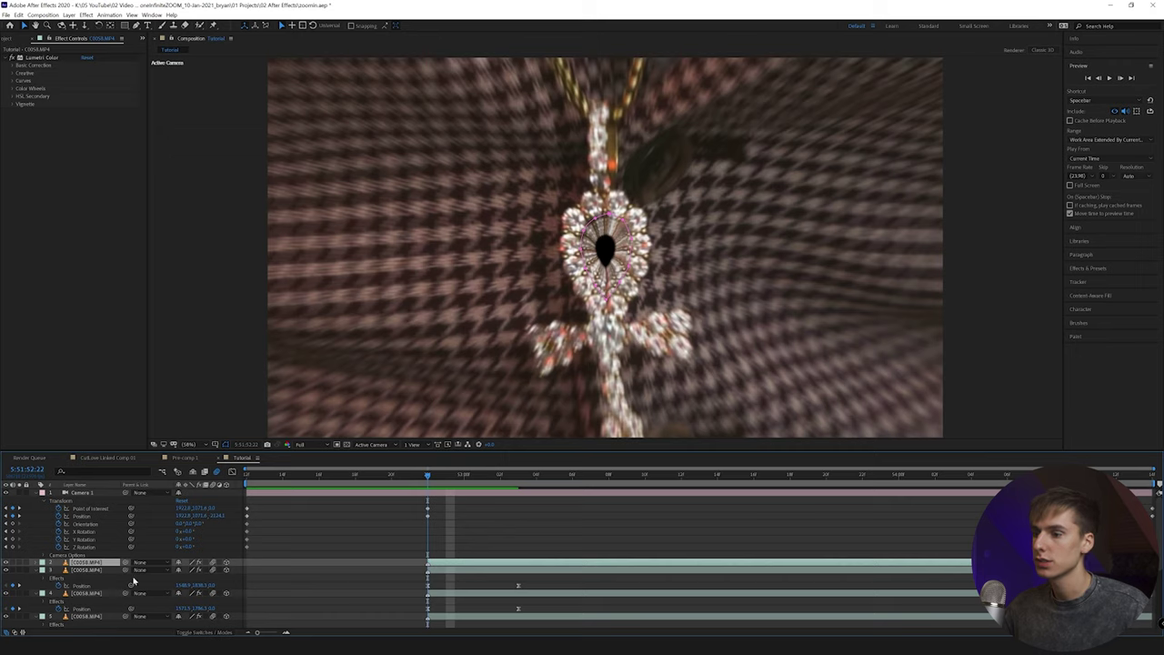
{"action": "key", "text": "ctrl+d"}
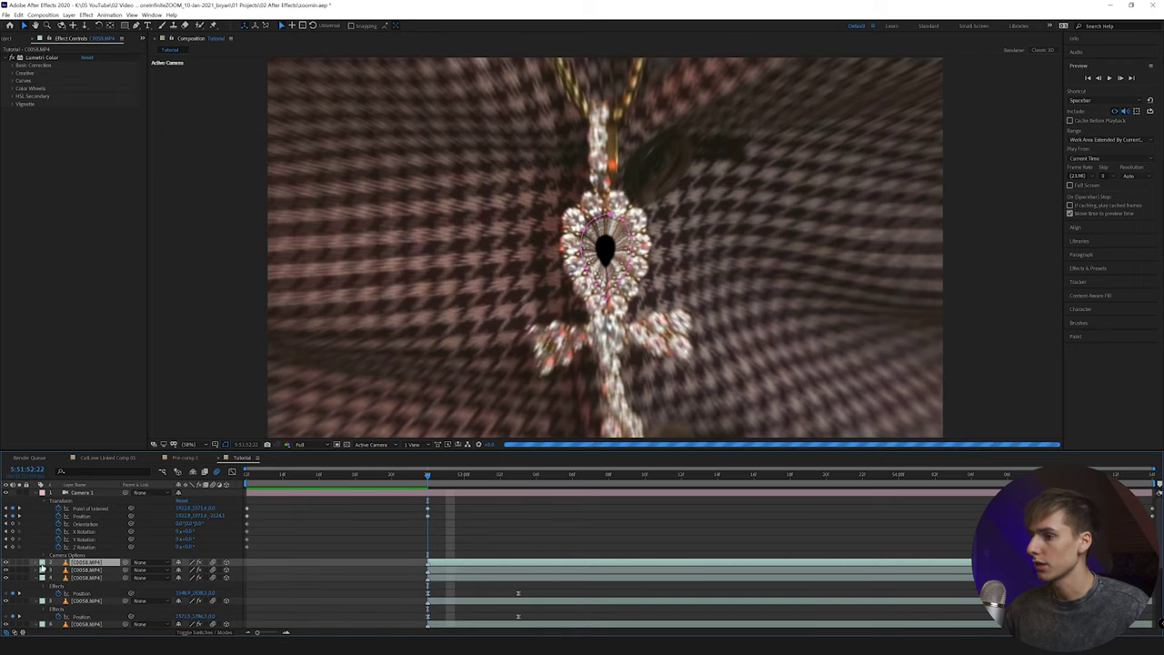
{"action": "left_click", "coordinate": [34, 565]}
{"action": "left_click", "coordinate": [35, 563]}
{"action": "left_click", "coordinate": [36, 563]}
{"action": "left_click", "coordinate": [55, 580]}
{"action": "key", "text": "Delete"}
Save the current frame as Photoshop layers in a file named Tutorial and open it in Photoshop.
{"action": "left_click", "coordinate": [43, 14]}
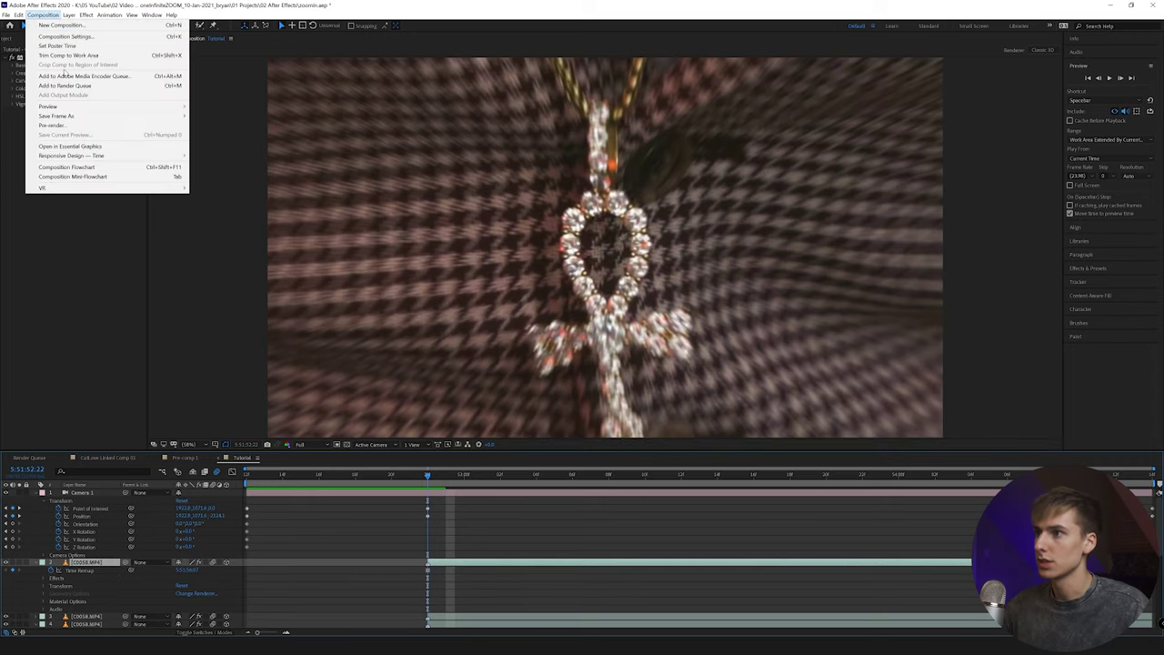
{"action": "mouse_move", "coordinate": [164, 115]}
{"action": "left_click", "coordinate": [239, 130]}
{"action": "key", "text": "Return"}
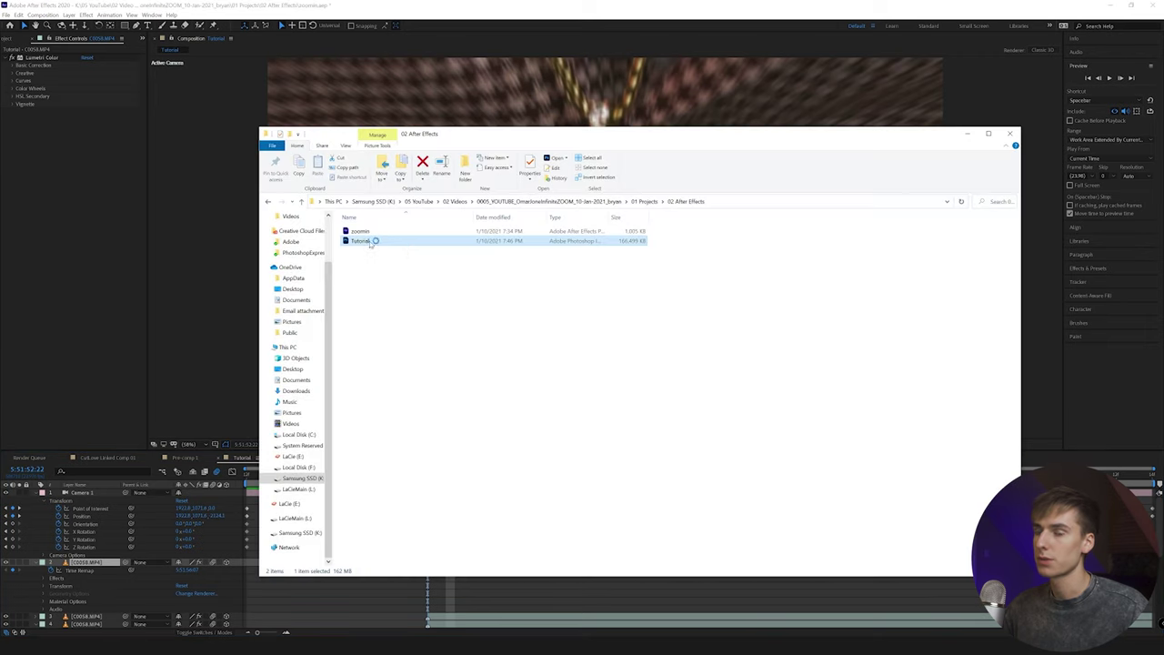
{"action": "left_click", "coordinate": [968, 134]}
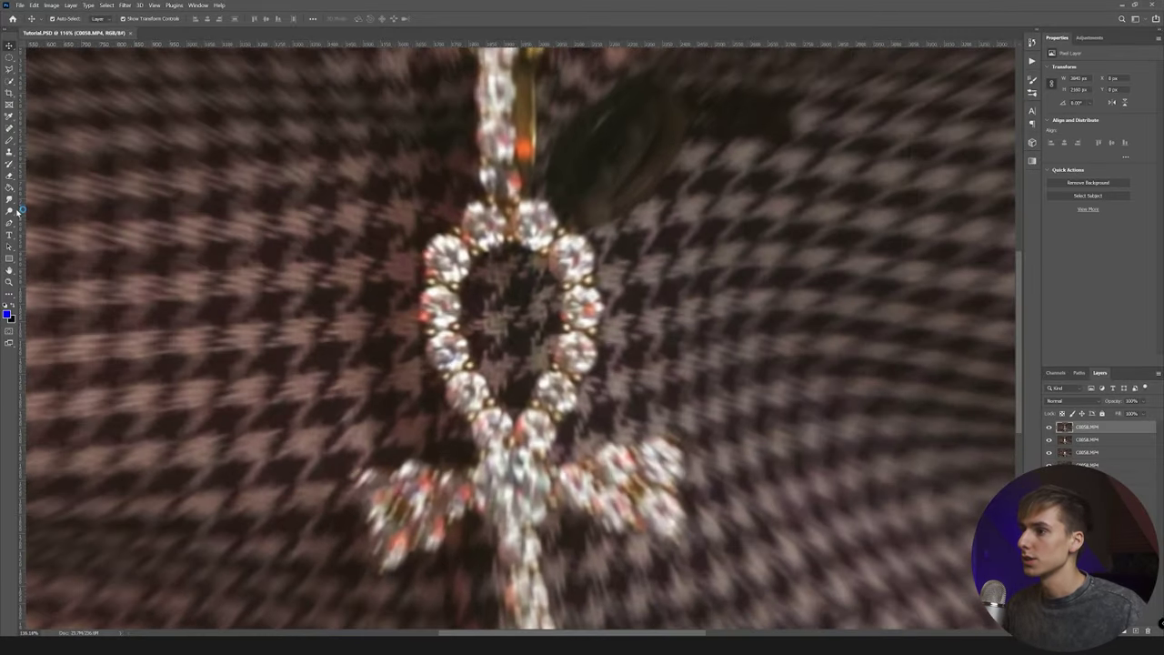
Show only the top C0058.MP4 layer and outline the shirt area inside the pendant loop with the Lasso tool.
{"action": "left_click", "coordinate": [9, 223]}
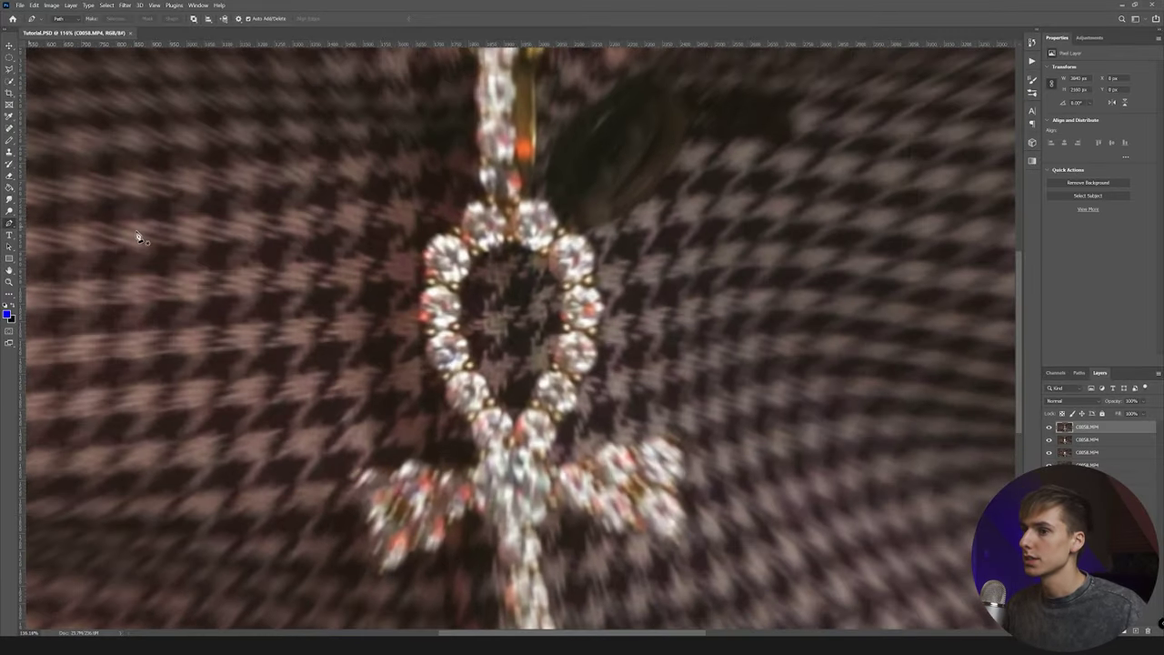
{"action": "left_click", "coordinate": [486, 254]}
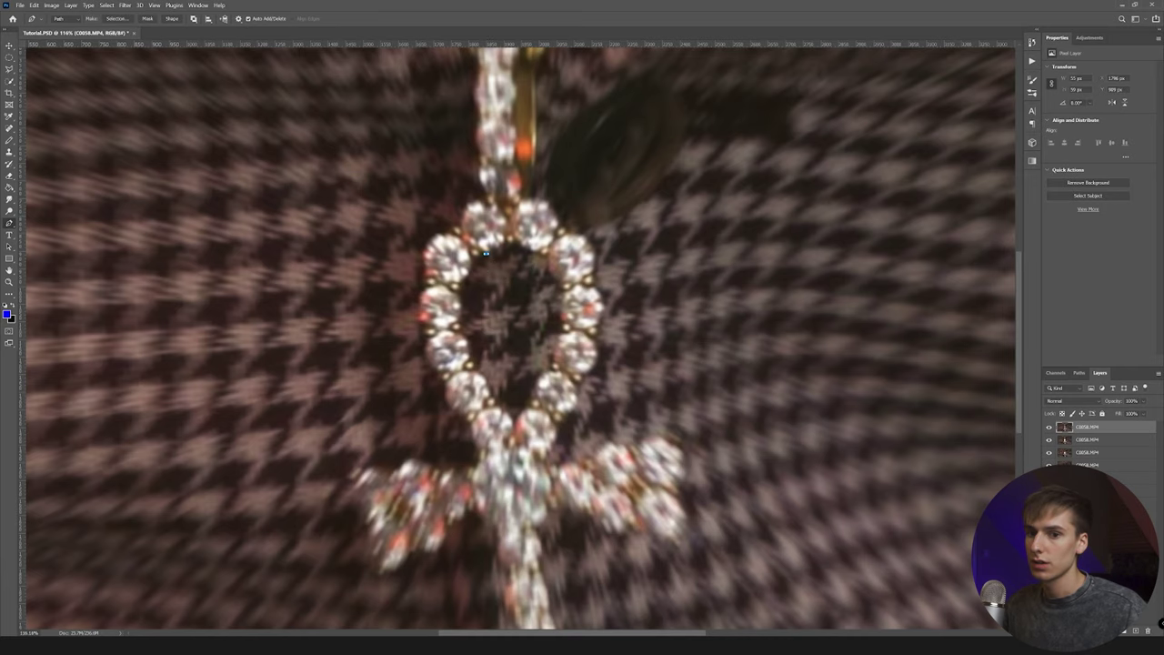
{"action": "left_click", "coordinate": [1049, 429]}
{"action": "left_click", "coordinate": [1049, 429]}
{"action": "left_click", "coordinate": [1086, 431]}
{"action": "right_click", "coordinate": [10, 69]}
{"action": "left_click", "coordinate": [32, 71]}
{"action": "mouse_move", "coordinate": [489, 254]}
{"action": "left_mouse_down"}
{"action": "mouse_move", "coordinate": [467, 275]}
{"action": "mouse_move", "coordinate": [478, 378]}
{"action": "mouse_move", "coordinate": [513, 423]}
{"action": "mouse_move", "coordinate": [548, 375]}
{"action": "mouse_move", "coordinate": [564, 307]}
{"action": "mouse_move", "coordinate": [560, 276]}
{"action": "mouse_move", "coordinate": [514, 248]}
{"action": "left_mouse_up"}
Feather the selection's edge with Select and Mask and isolate the selected shirt area on its own layer.
{"action": "right_click", "coordinate": [502, 293]}
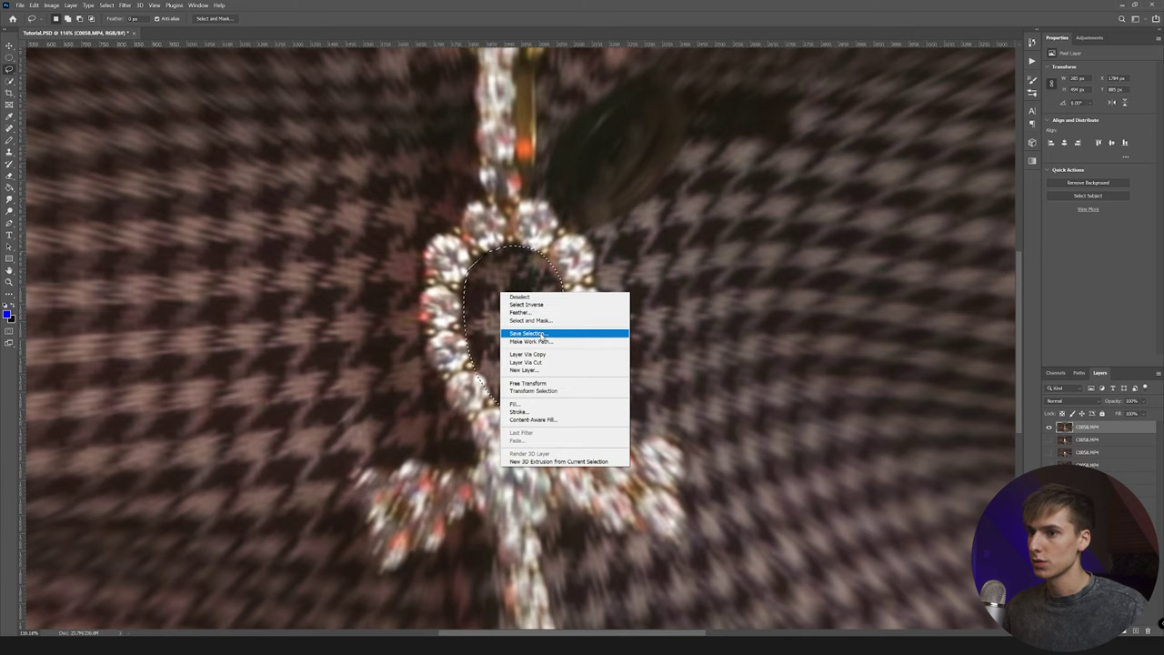
{"action": "left_click", "coordinate": [514, 321]}
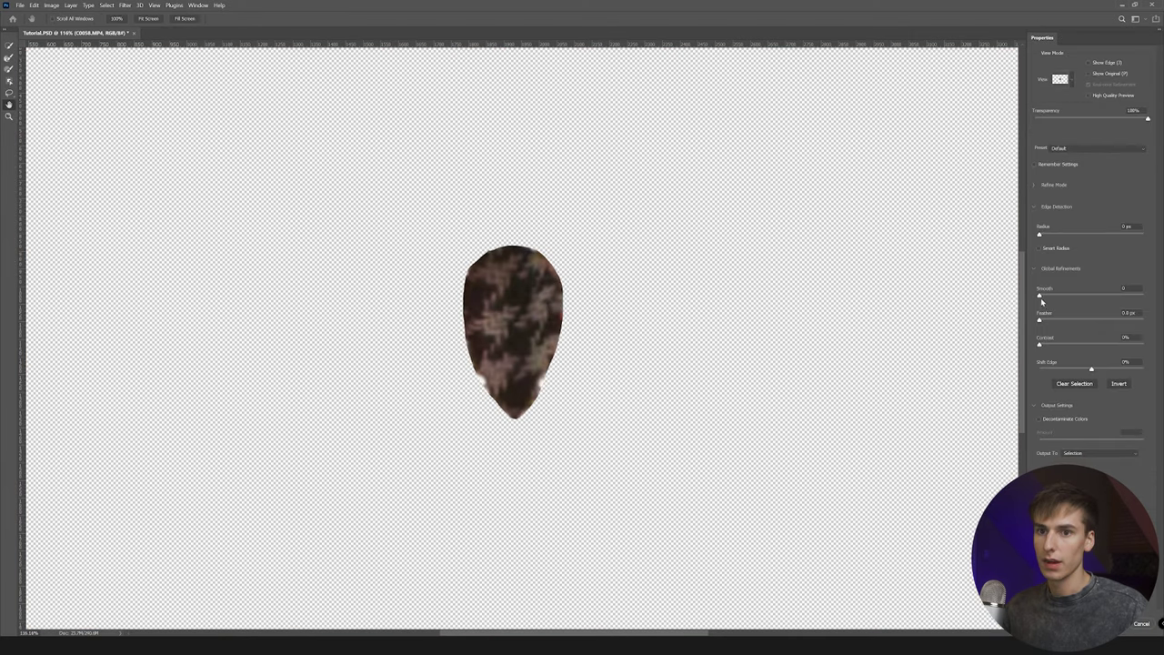
{"action": "left_click_drag", "start_coordinate": [1042, 320], "coordinate": [1067, 322]}
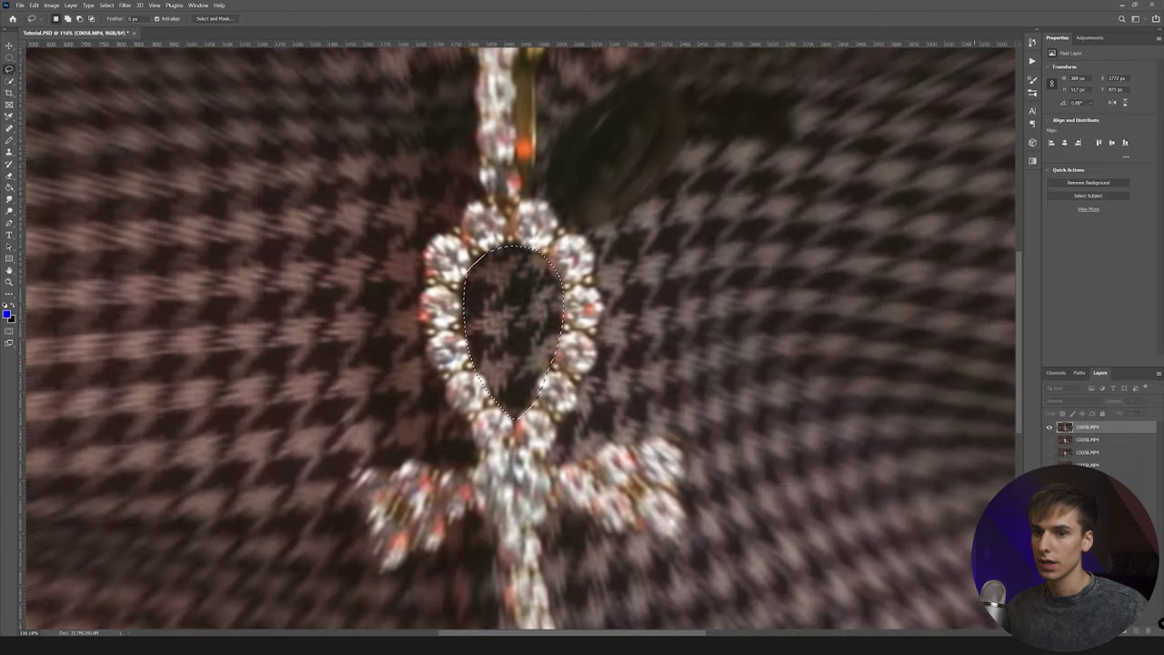
Save the shirt cutout as a PNG named shirt in the project's 02 Media/01 Footage folder.
{"action": "left_click", "coordinate": [19, 5]}
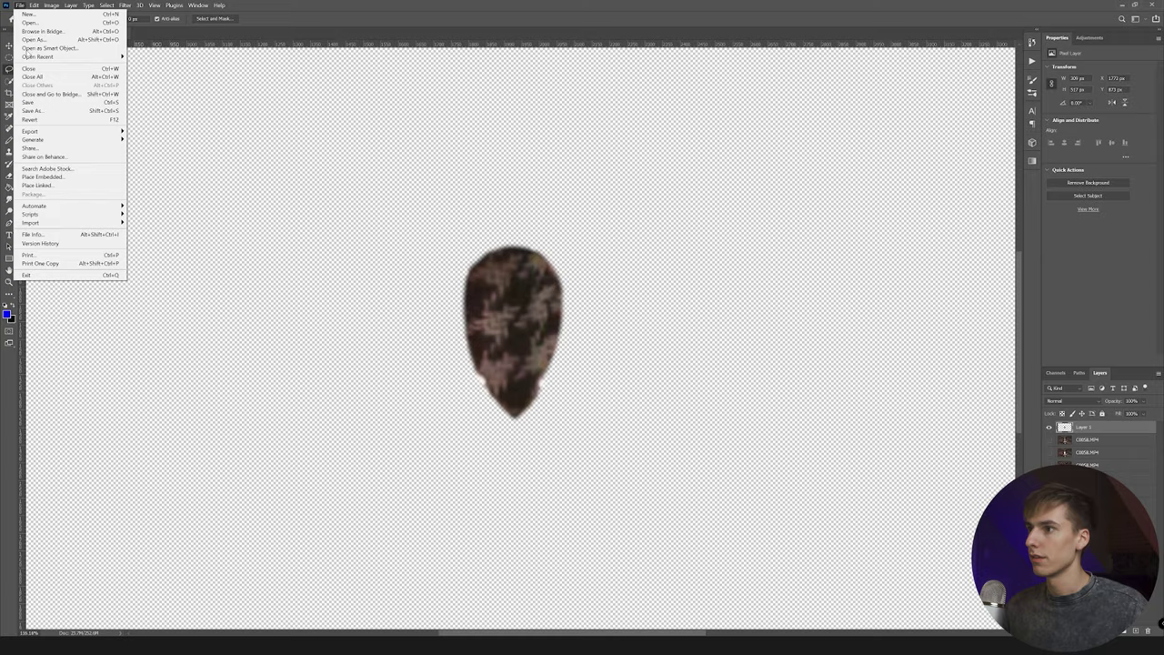
{"action": "left_click", "coordinate": [32, 110]}
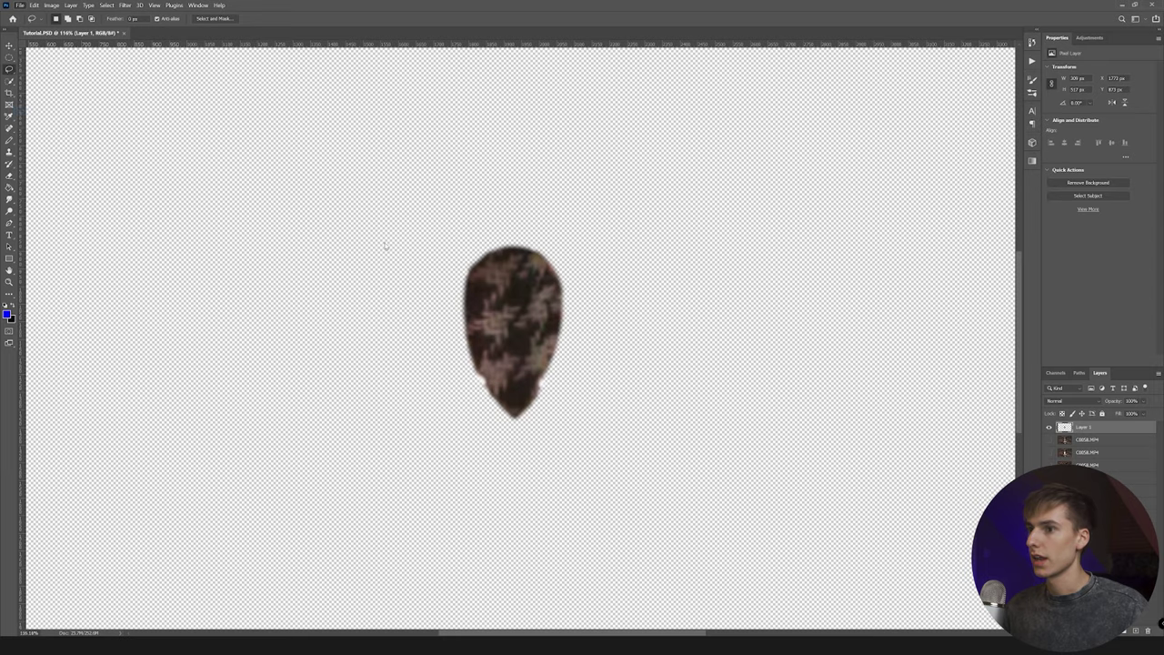
{"action": "left_click", "coordinate": [89, 368]}
{"action": "left_click", "coordinate": [89, 511]}
{"action": "left_click", "coordinate": [199, 22]}
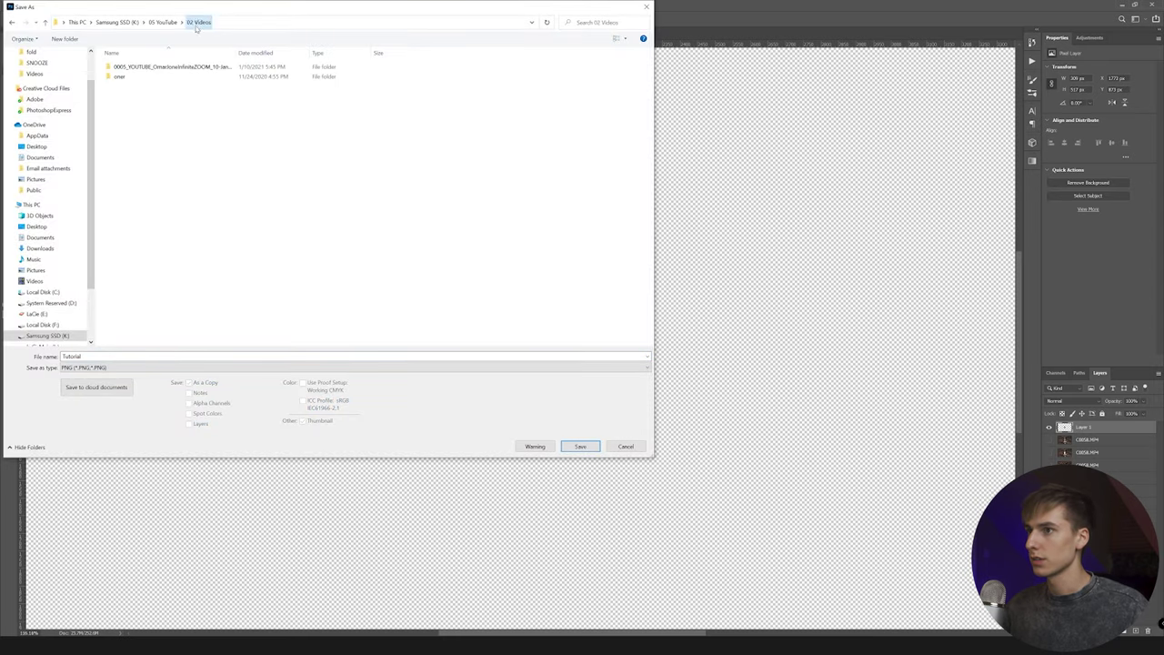
{"action": "double_click", "coordinate": [142, 69]}
{"action": "double_click", "coordinate": [136, 79]}
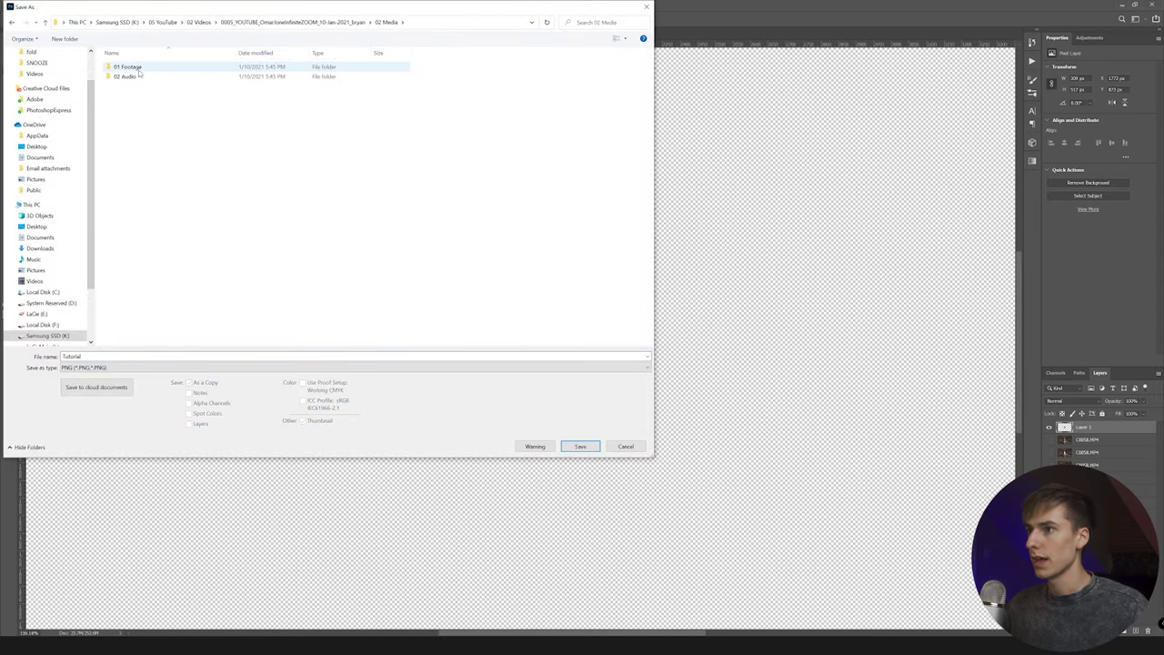
{"action": "double_click", "coordinate": [139, 68]}
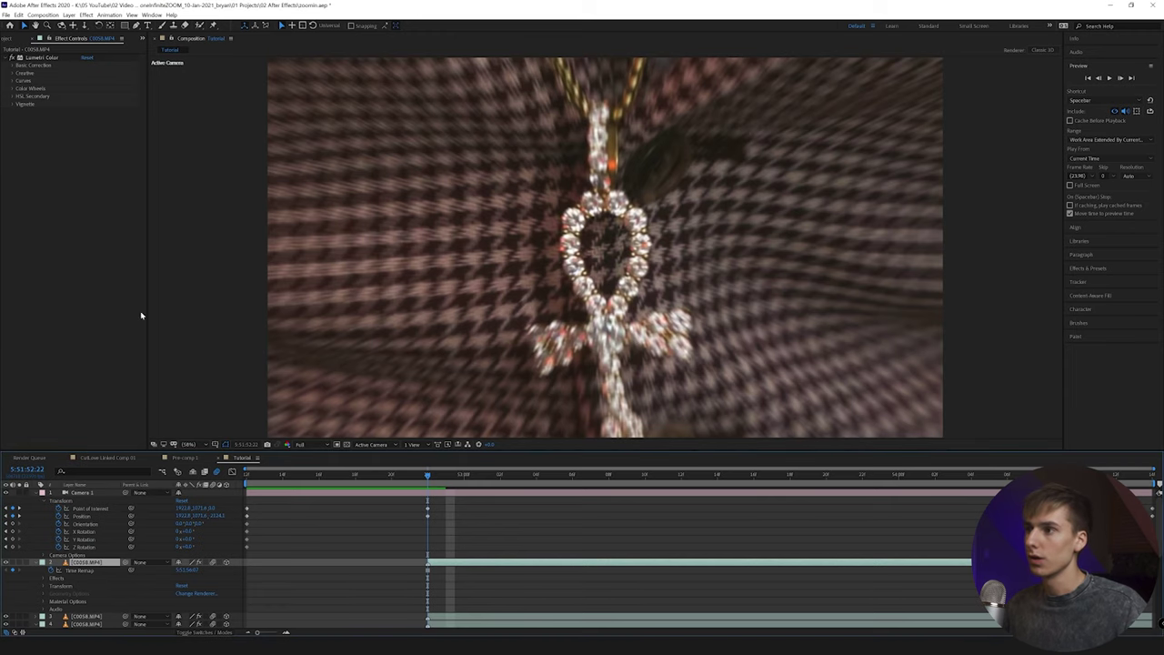
Switch to After Effects and import shirt.png from the 02 Media/01 Footage folder into the project.
{"action": "left_click", "coordinate": [14, 39]}
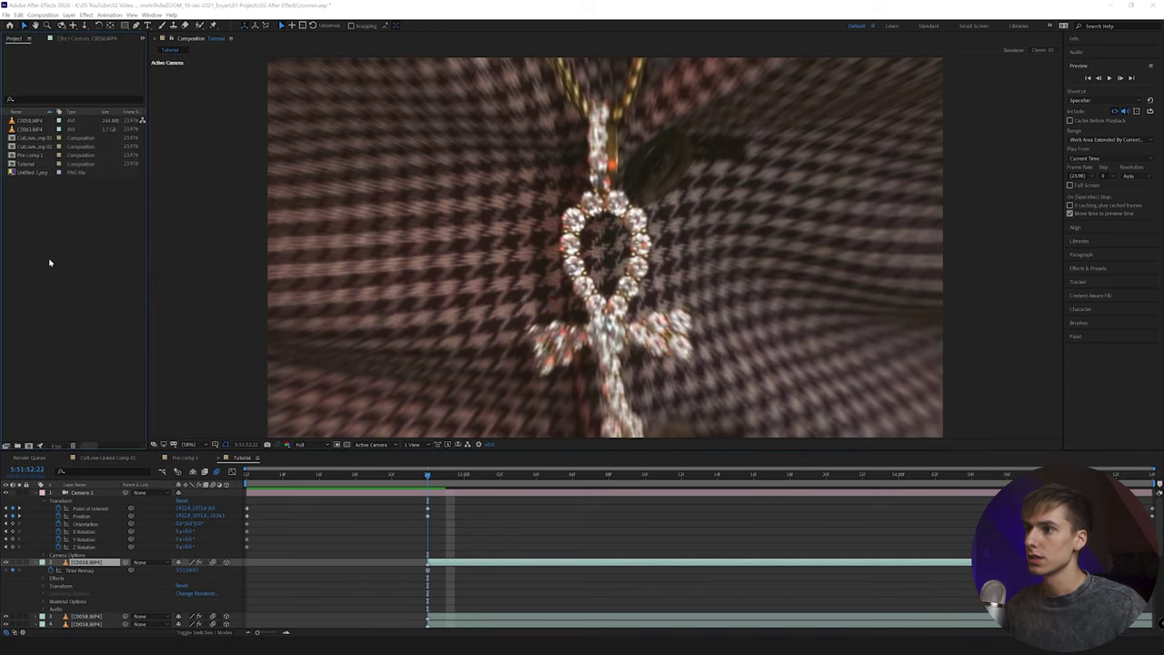
{"action": "double_click", "coordinate": [49, 260]}
{"action": "scroll", "coordinate": [37, 346], "scroll_direction": "down", "scroll_amount": 2}
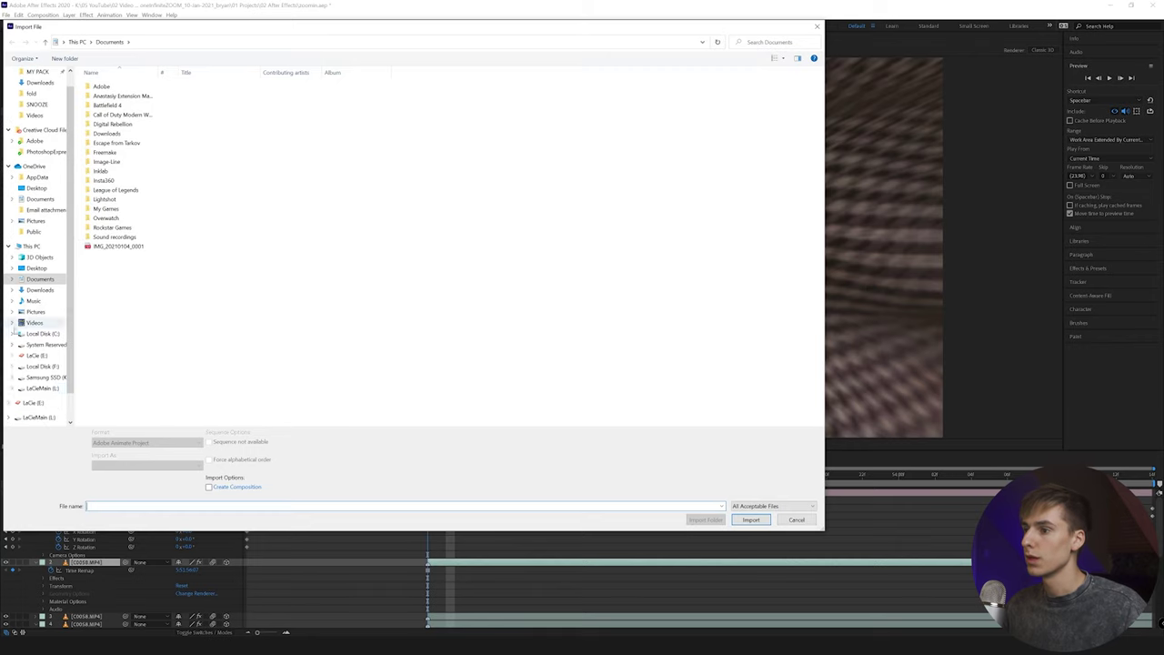
{"action": "left_click", "coordinate": [41, 376]}
{"action": "double_click", "coordinate": [135, 116]}
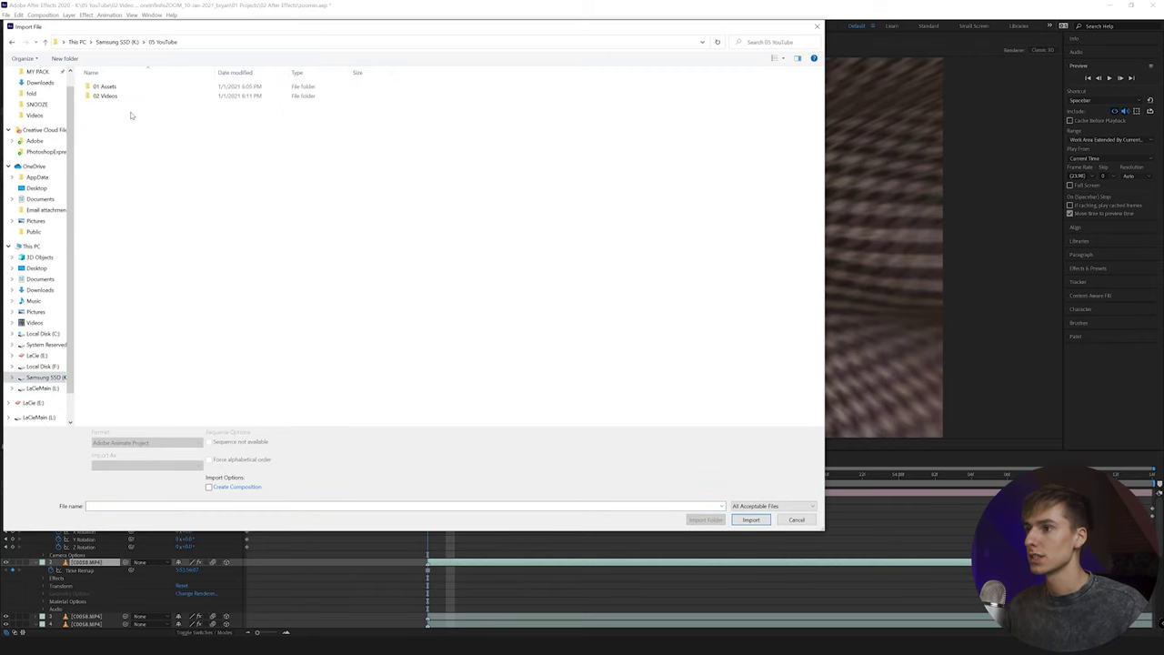
{"action": "double_click", "coordinate": [105, 96]}
{"action": "double_click", "coordinate": [119, 87]}
{"action": "left_click", "coordinate": [120, 97]}
{"action": "double_click", "coordinate": [120, 96]}
{"action": "double_click", "coordinate": [122, 88]}
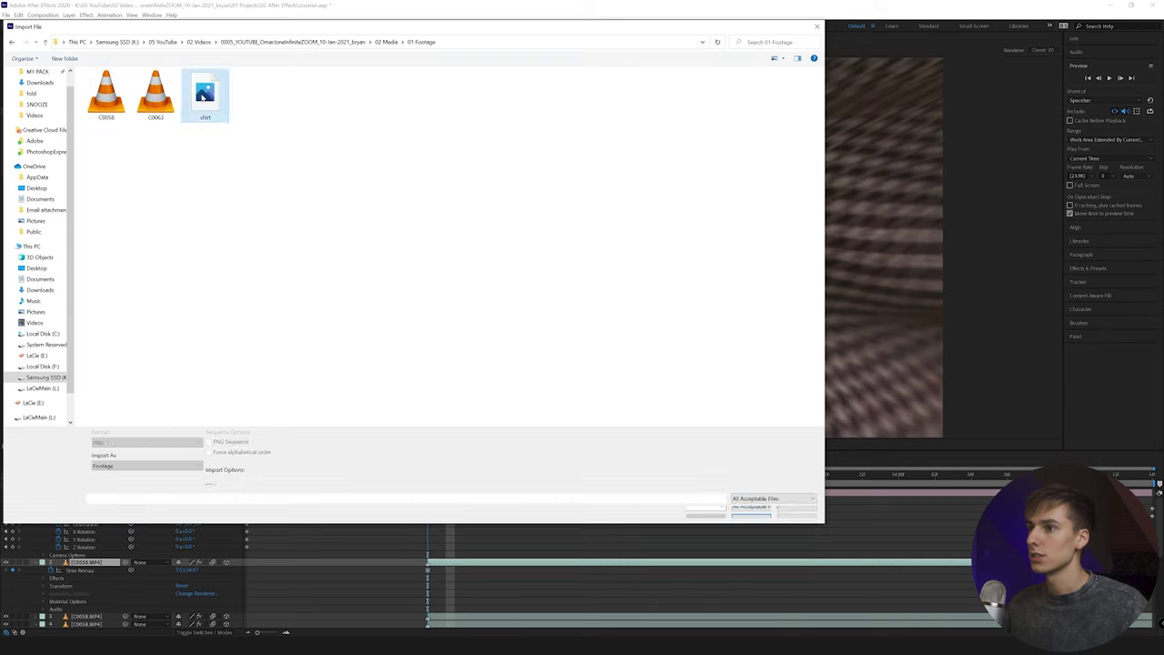
{"action": "double_click", "coordinate": [204, 97]}
Place shirt.png directly below Camera 1 starting at 5:51:52:22, and delete the unmasked C0058.MP4 duplicate in layer 3.
{"action": "left_click_drag", "start_coordinate": [20, 169], "coordinate": [443, 563]}
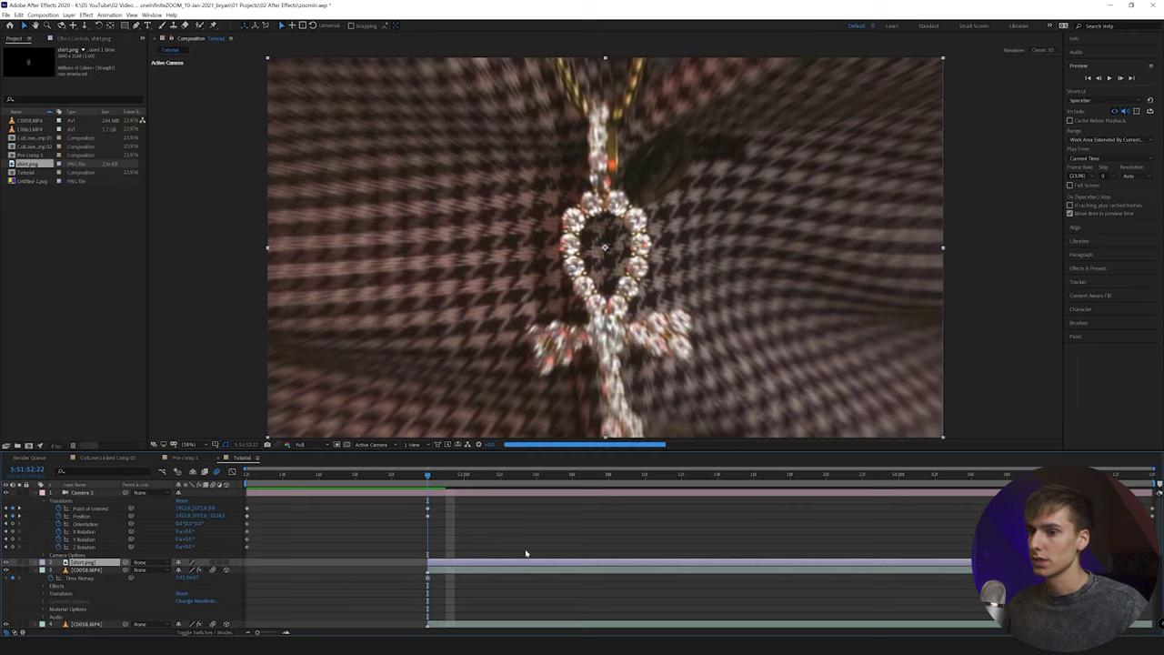
{"action": "scroll", "coordinate": [537, 557], "scroll_direction": "down", "scroll_amount": 2}
{"action": "left_click", "coordinate": [479, 524]}
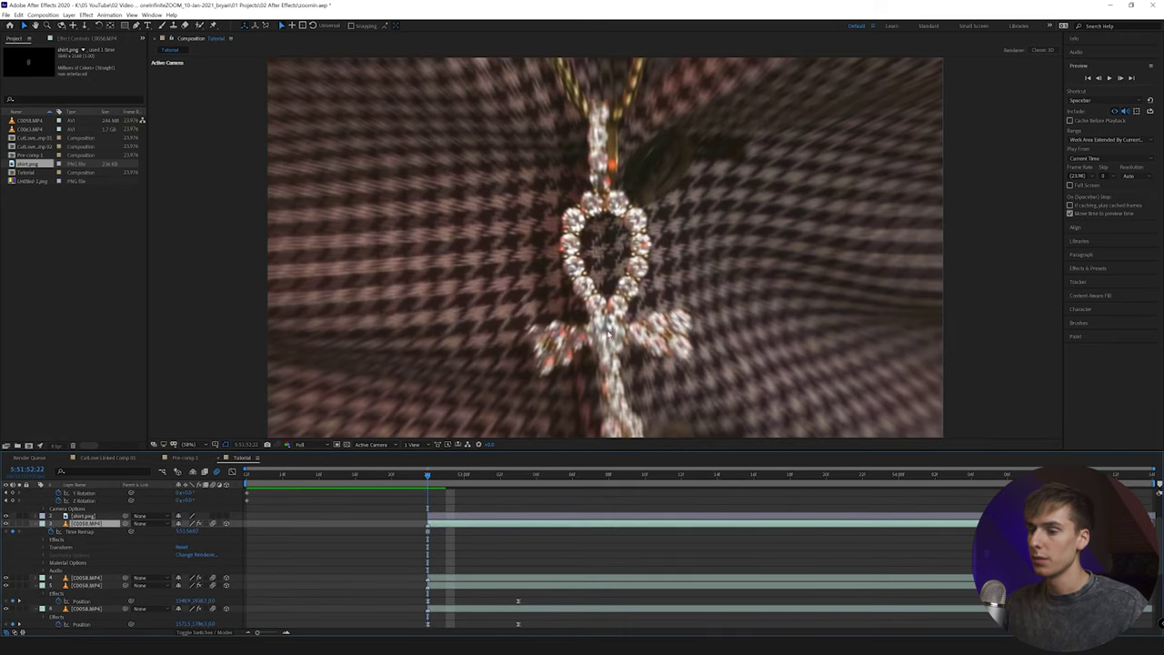
Make the shirt.png layer 3D and keyframe all its transform properties, Anchor Point through Opacity, at 5:51:52:22.
{"action": "left_click", "coordinate": [444, 517]}
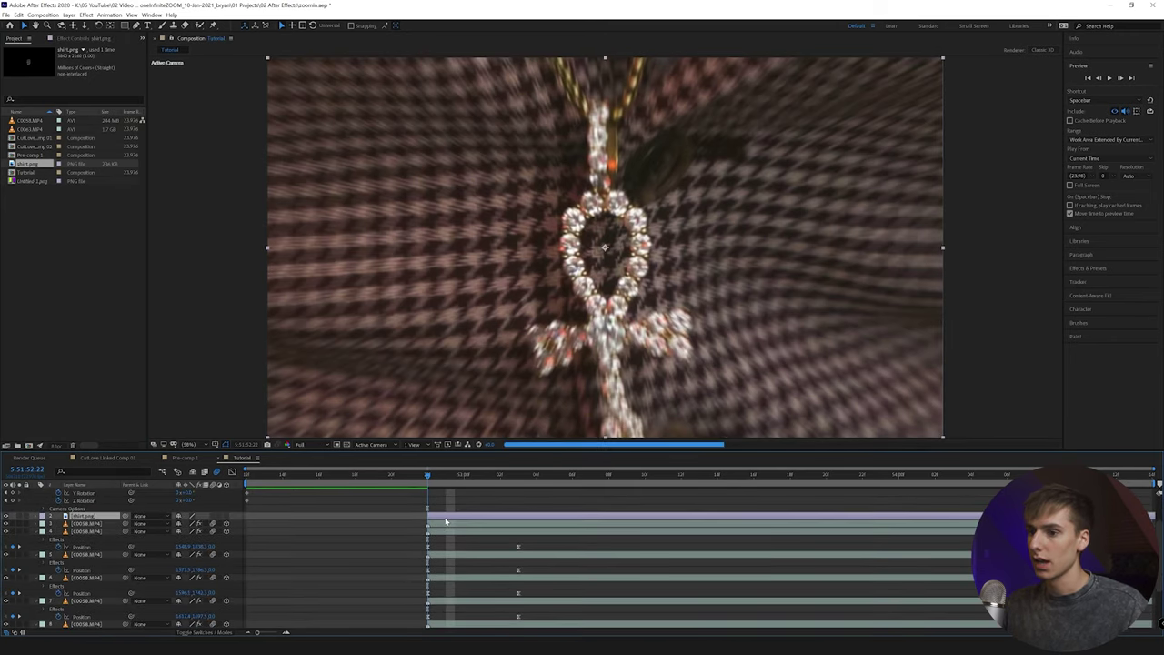
{"action": "left_click", "coordinate": [36, 517]}
{"action": "left_click", "coordinate": [43, 524]}
{"action": "left_click", "coordinate": [227, 516]}
{"action": "left_click_drag", "start_coordinate": [58, 532], "coordinate": [64, 588]}
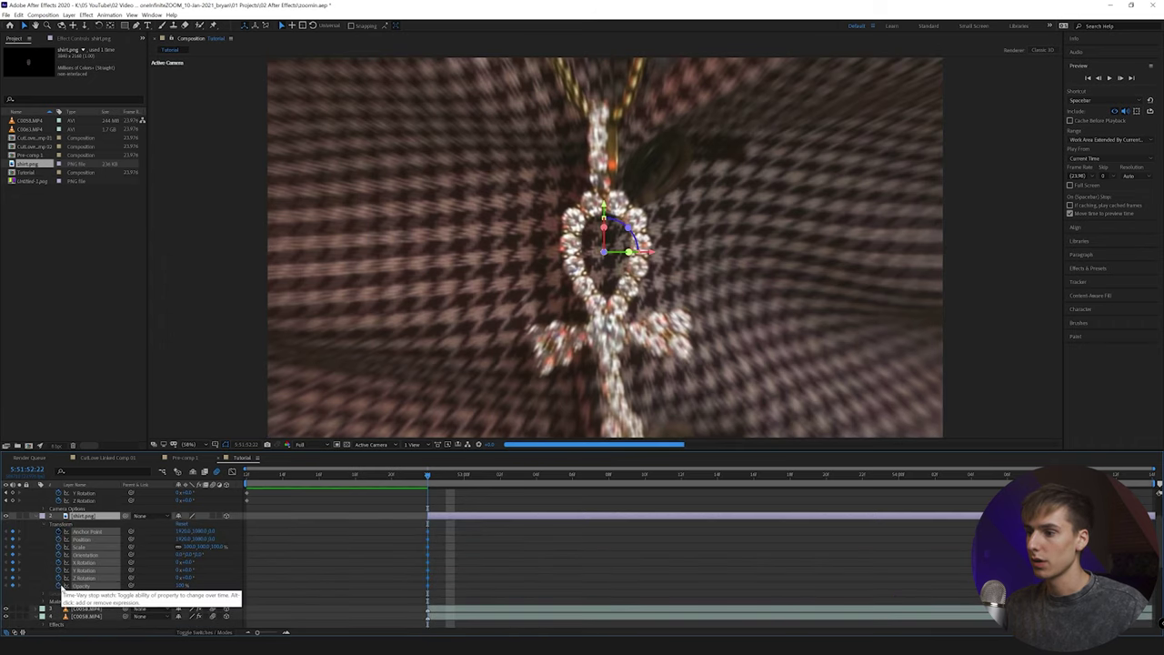
Keyframe shirt.png's Z position at 10000 at 5:51:53:08 so it recedes into the tunnel.
{"action": "left_click", "coordinate": [446, 484]}
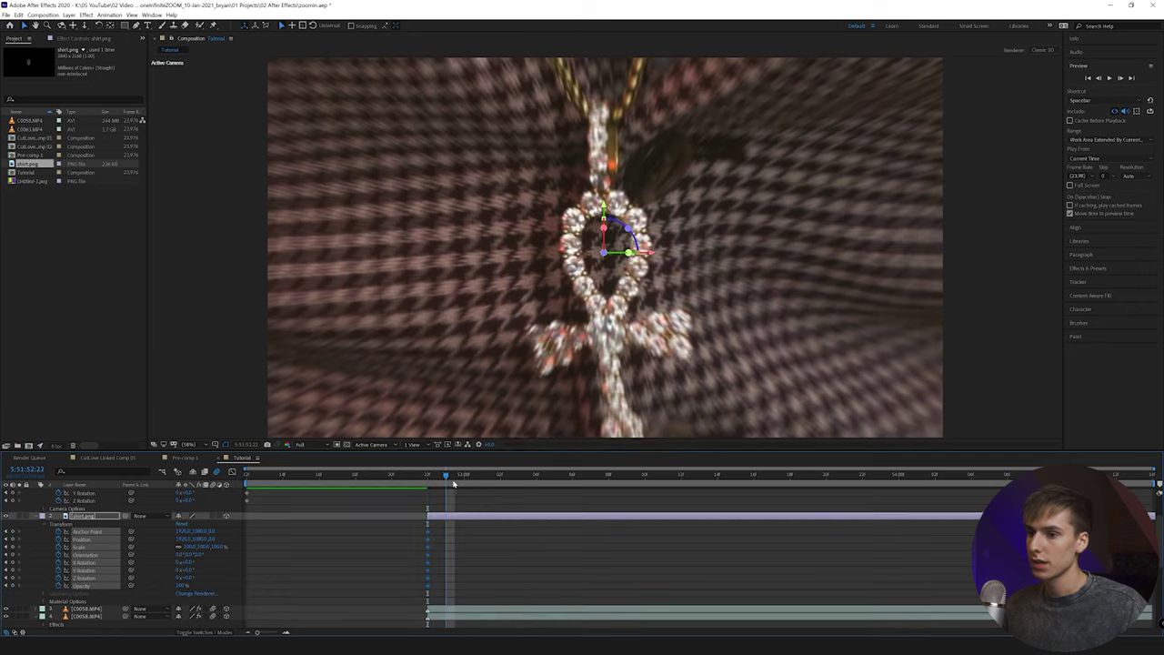
{"action": "key", "text": "space"}
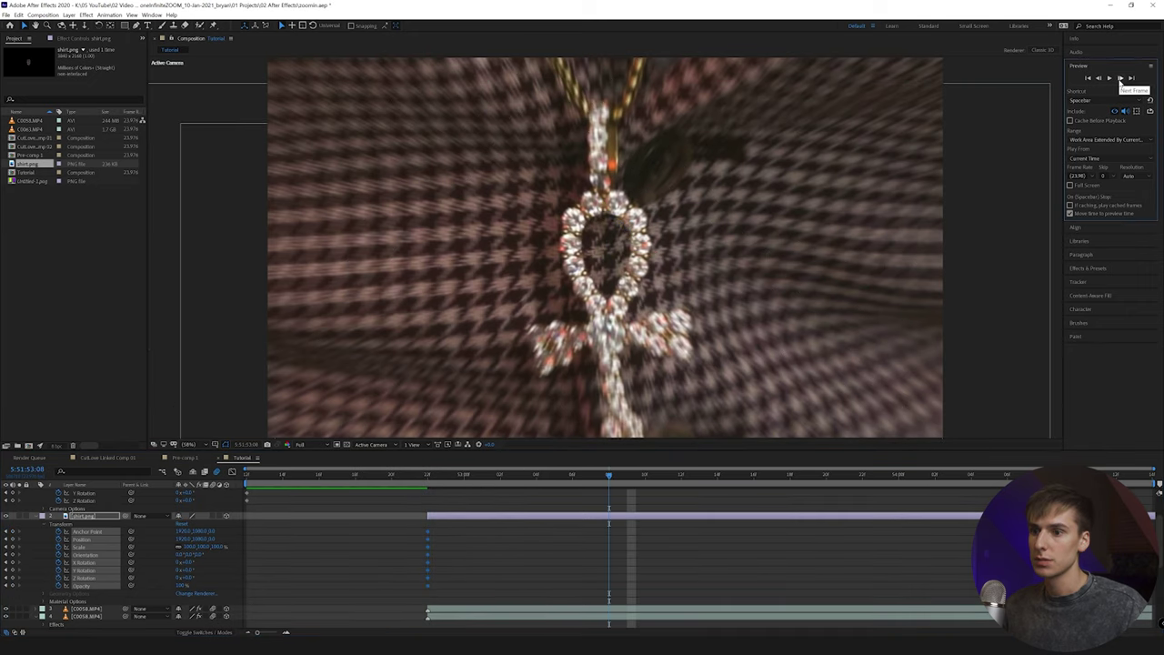
{"action": "left_click", "coordinate": [214, 540]}
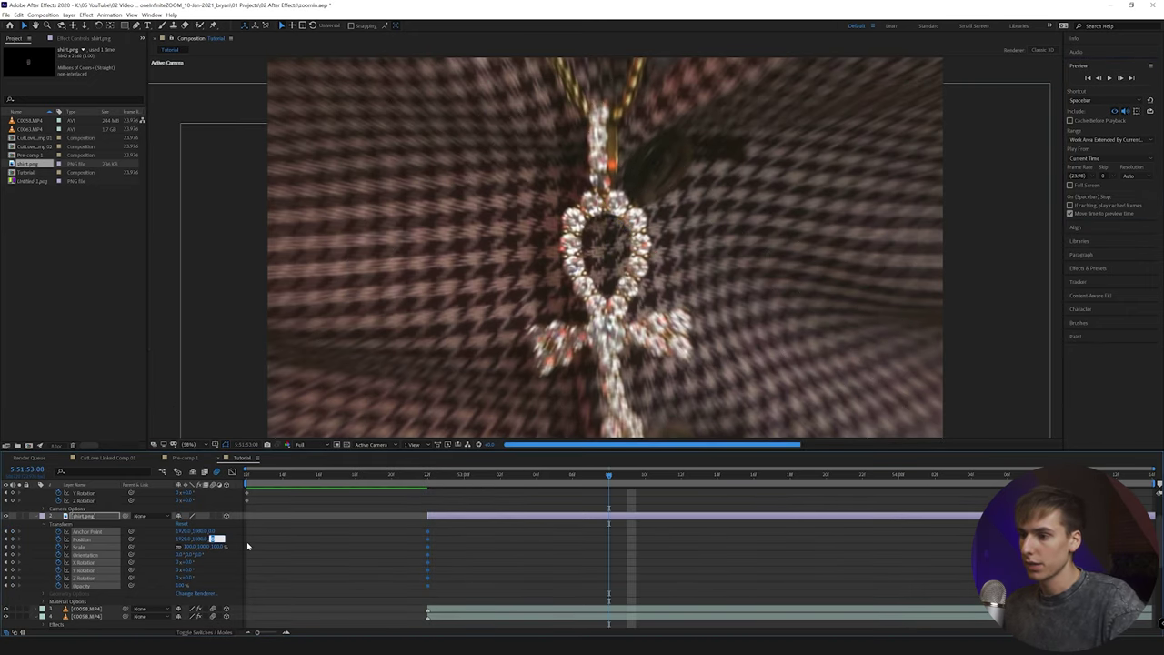
{"action": "type", "text": "10000"}
{"action": "left_click", "coordinate": [246, 543]}
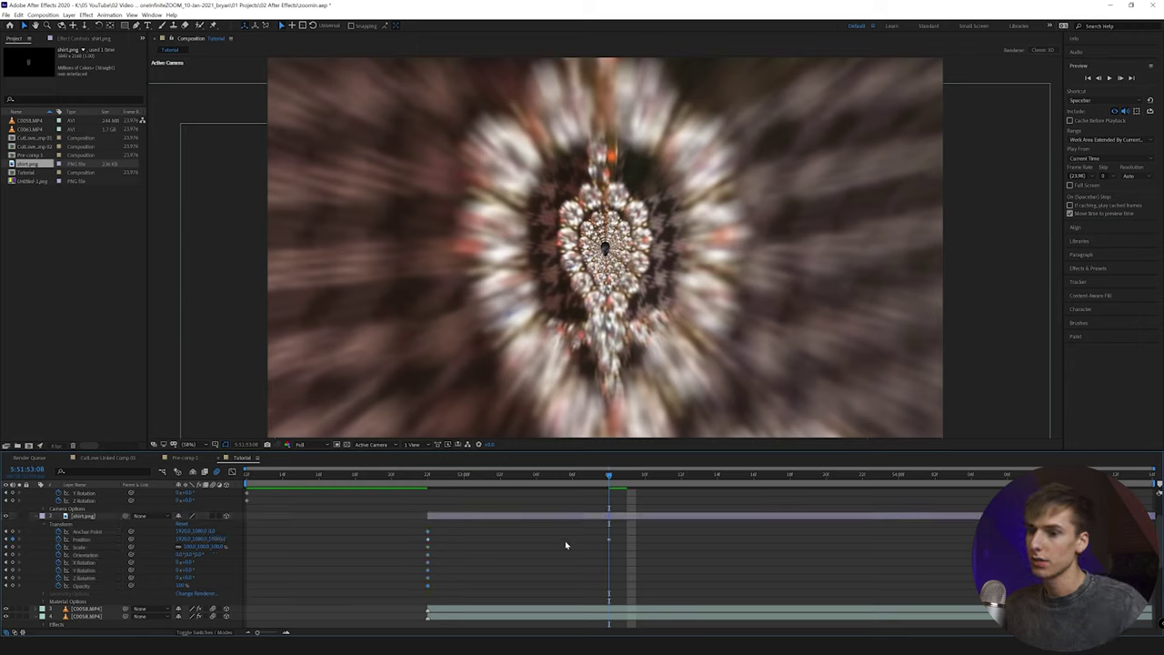
Add an Opacity keyframe for shirt.png at 5:51:53:05, and keyframe Opacity at 0% plus a Z Rotation spin at 5:51:53:08.
{"action": "left_click", "coordinate": [1100, 79]}
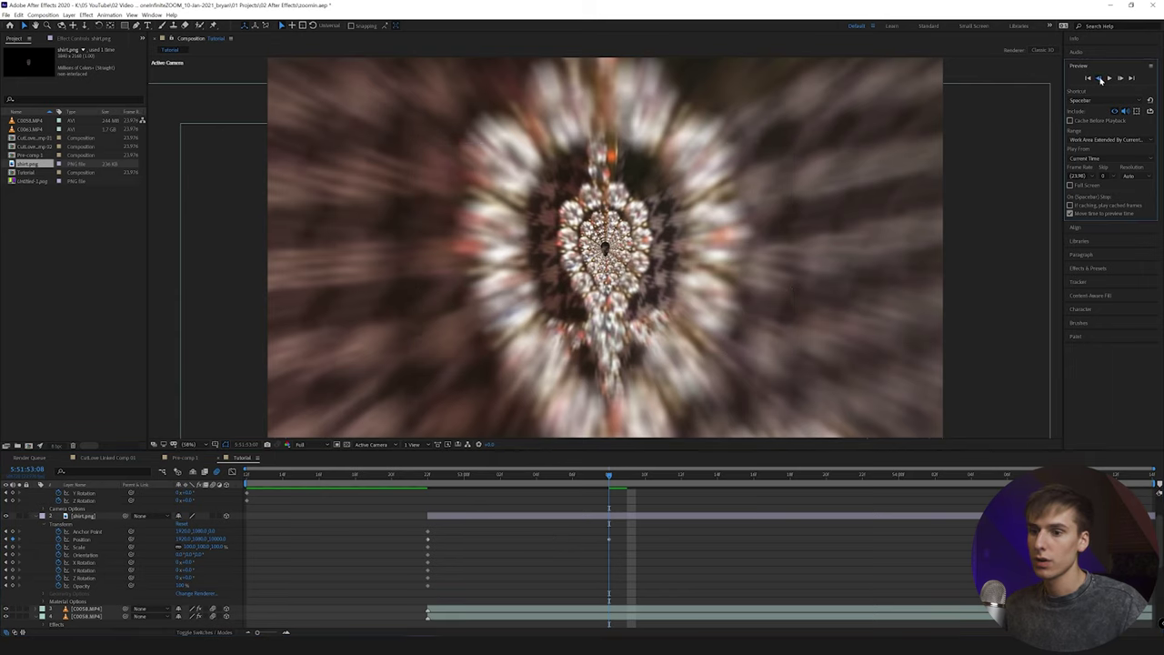
{"action": "left_click", "coordinate": [1099, 79]}
{"action": "left_click", "coordinate": [1100, 79]}
{"action": "left_click", "coordinate": [13, 586]}
{"action": "left_click", "coordinate": [610, 478]}
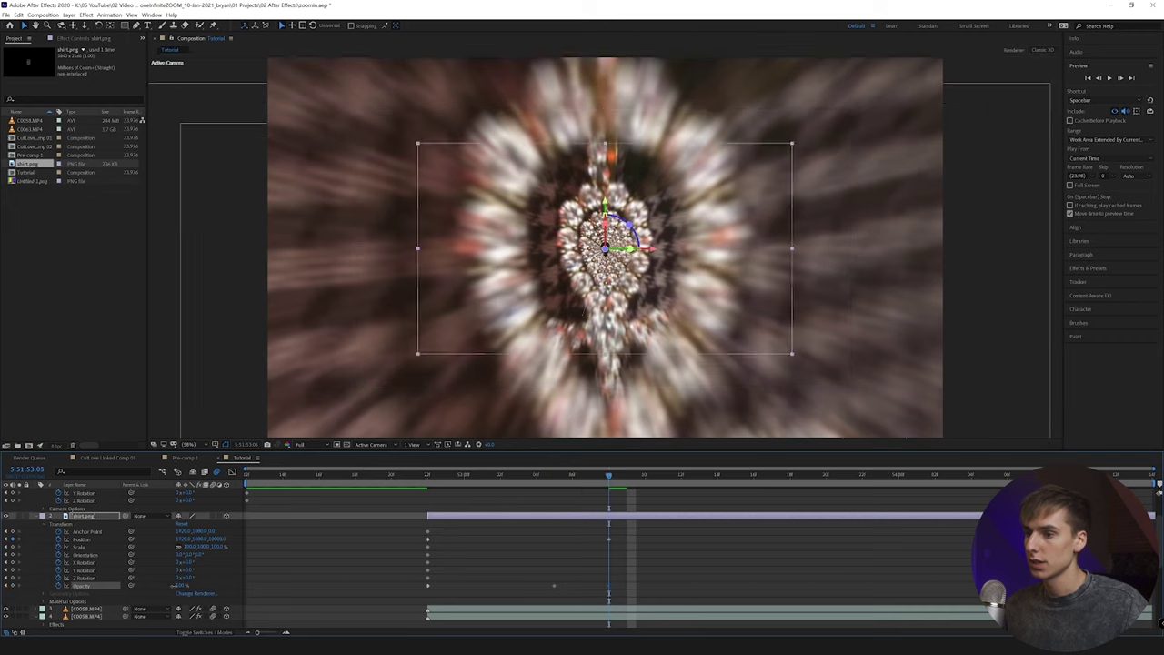
{"action": "left_click_drag", "start_coordinate": [188, 578], "coordinate": [416, 556]}
{"action": "left_click", "coordinate": [416, 556]}
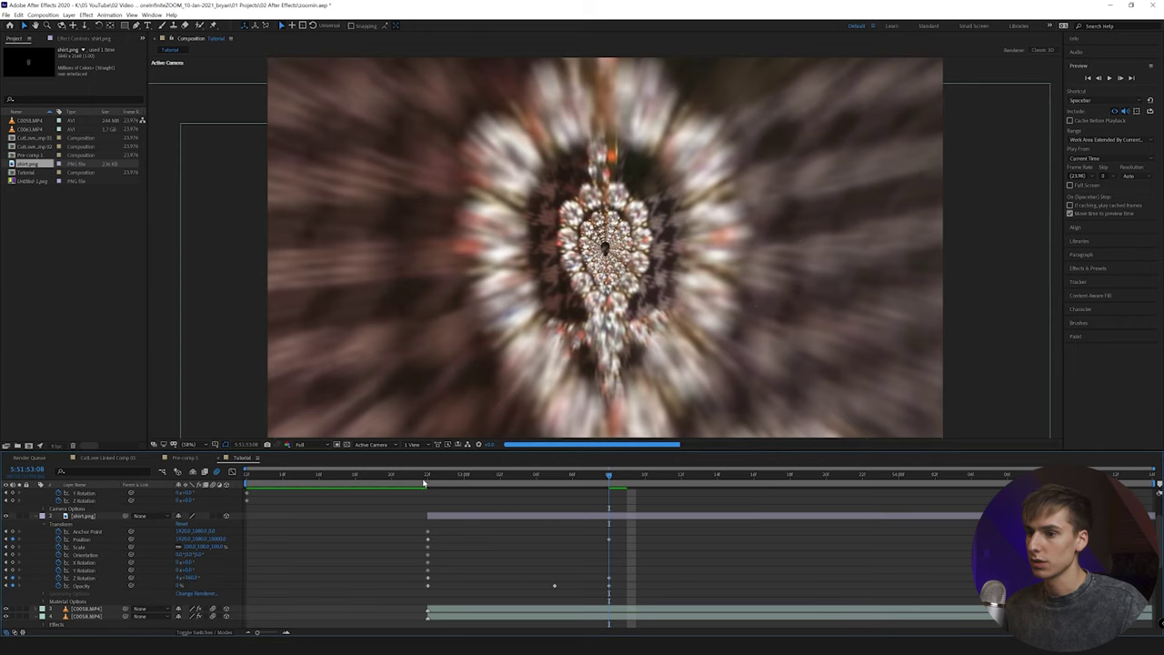
Apply Easy Ease to all of shirt.png's transform keyframes.
{"action": "left_click", "coordinate": [427, 476]}
{"action": "left_click", "coordinate": [417, 483]}
{"action": "left_click_drag", "start_coordinate": [424, 525], "coordinate": [635, 595]}
{"action": "right_click", "coordinate": [427, 555]}
{"action": "mouse_move", "coordinate": [468, 580]}
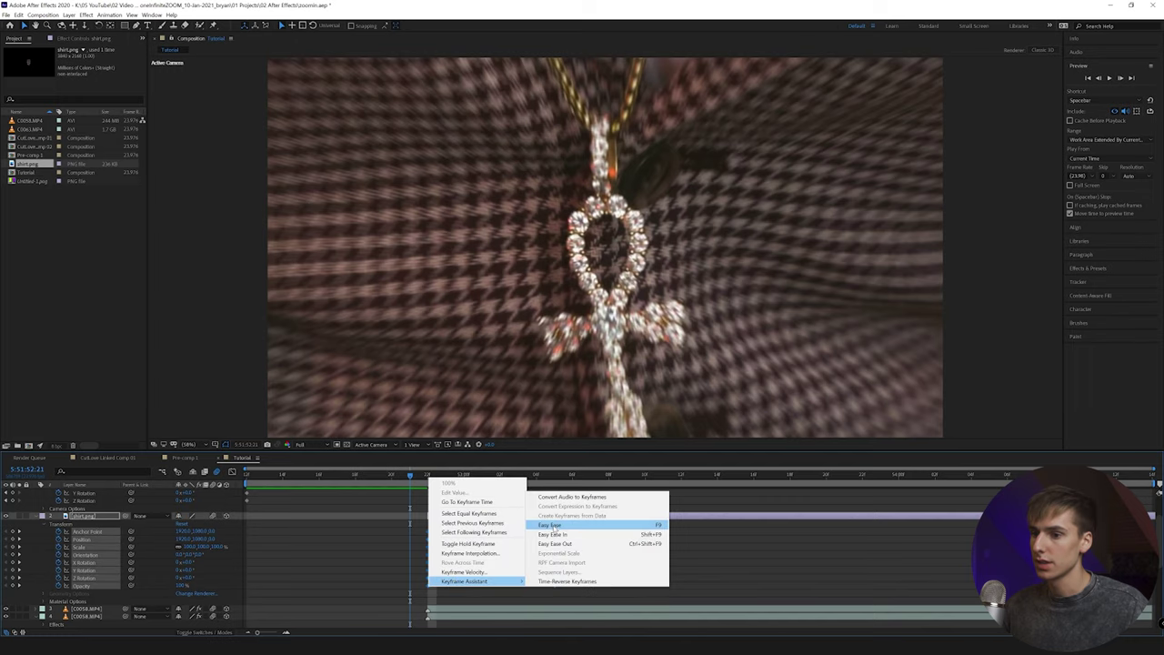
{"action": "left_click", "coordinate": [553, 534]}
Review shirt.png's motion through the pendant opening around 5:51:52:22, and play back the zoom from 5:51:52:12.
{"action": "left_click_drag", "start_coordinate": [413, 475], "coordinate": [596, 492]}
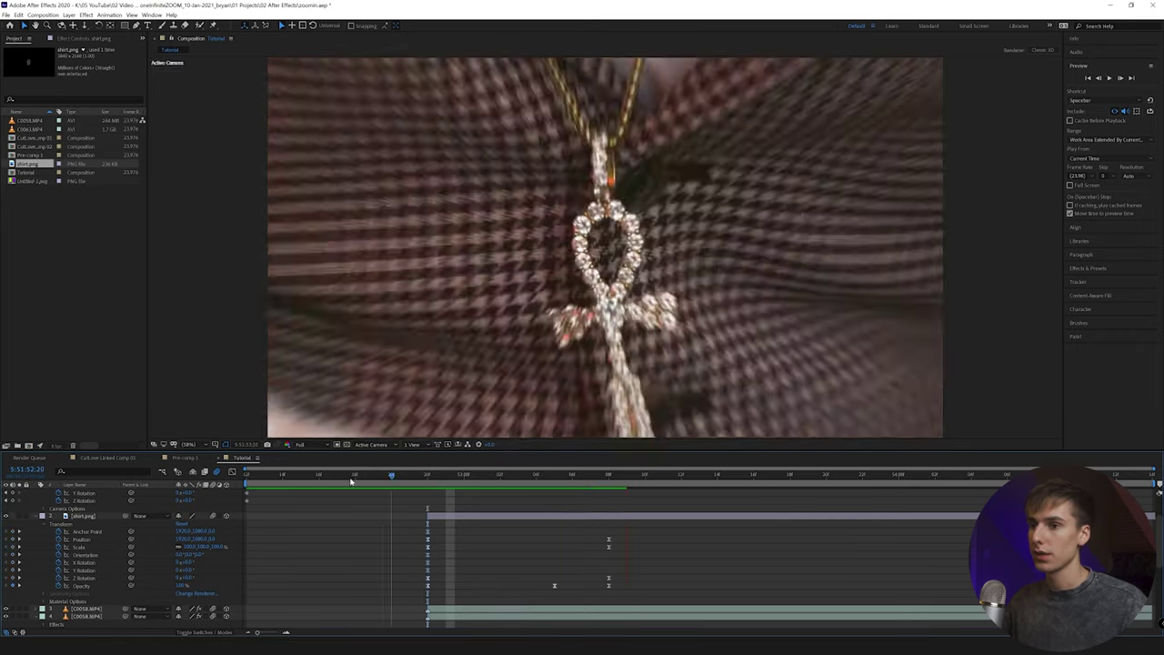
{"action": "key", "text": "space"}
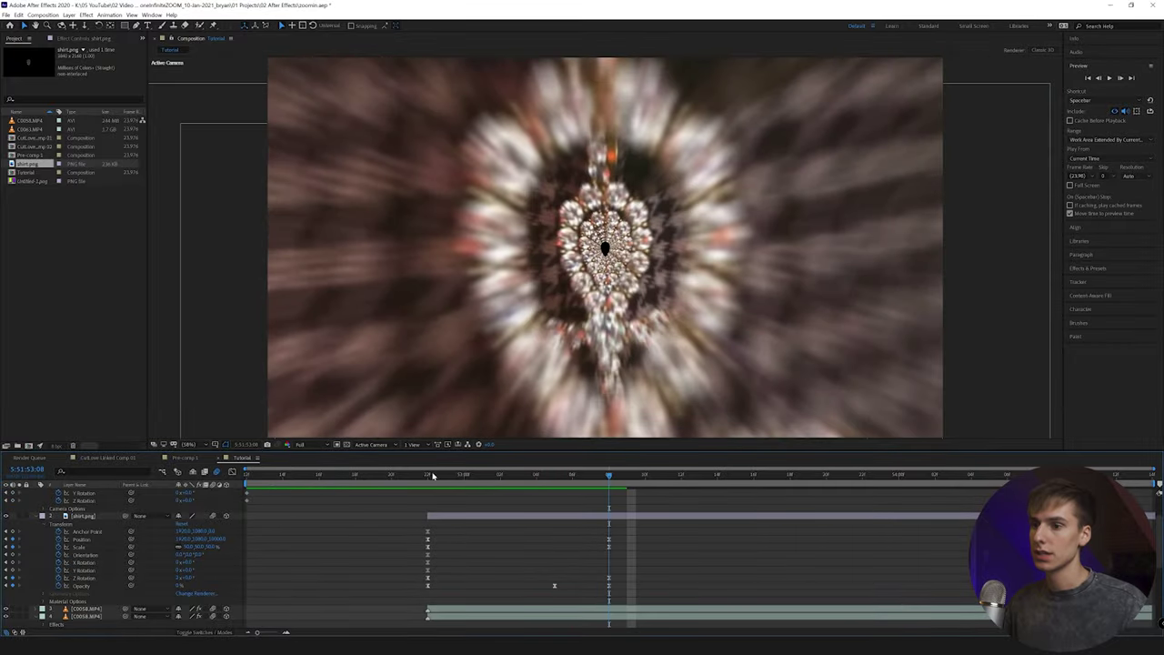
{"action": "left_click", "coordinate": [428, 476]}
{"action": "key", "text": "space"}
{"action": "key", "text": "space"}
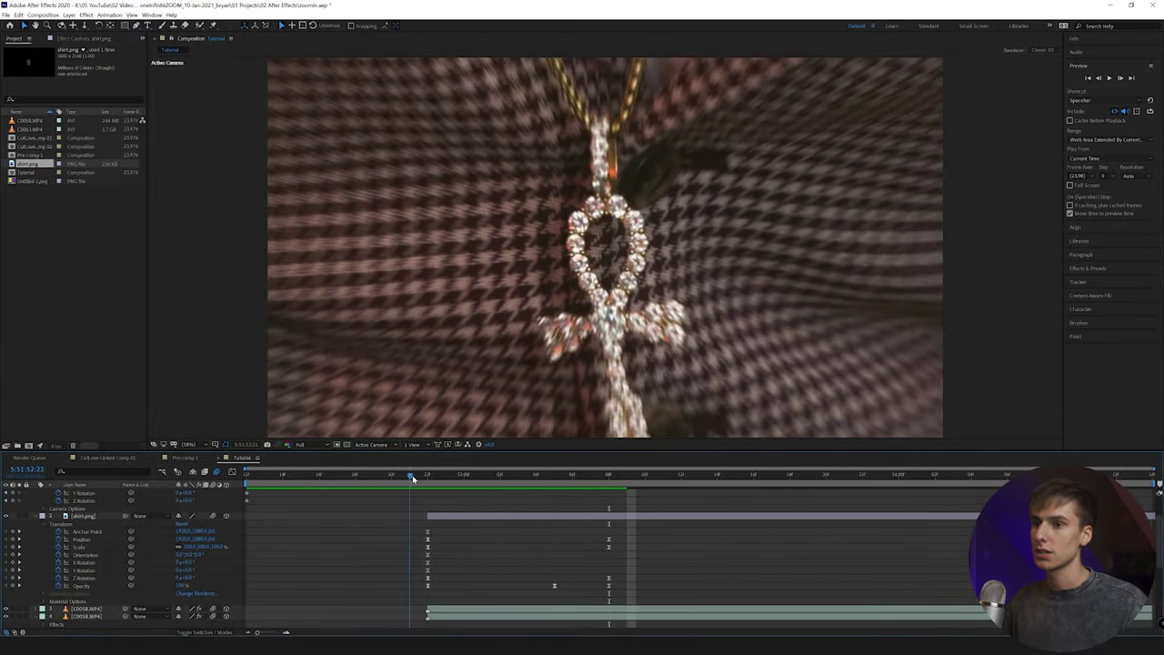
{"action": "left_click", "coordinate": [426, 477]}
{"action": "key", "text": "n"}
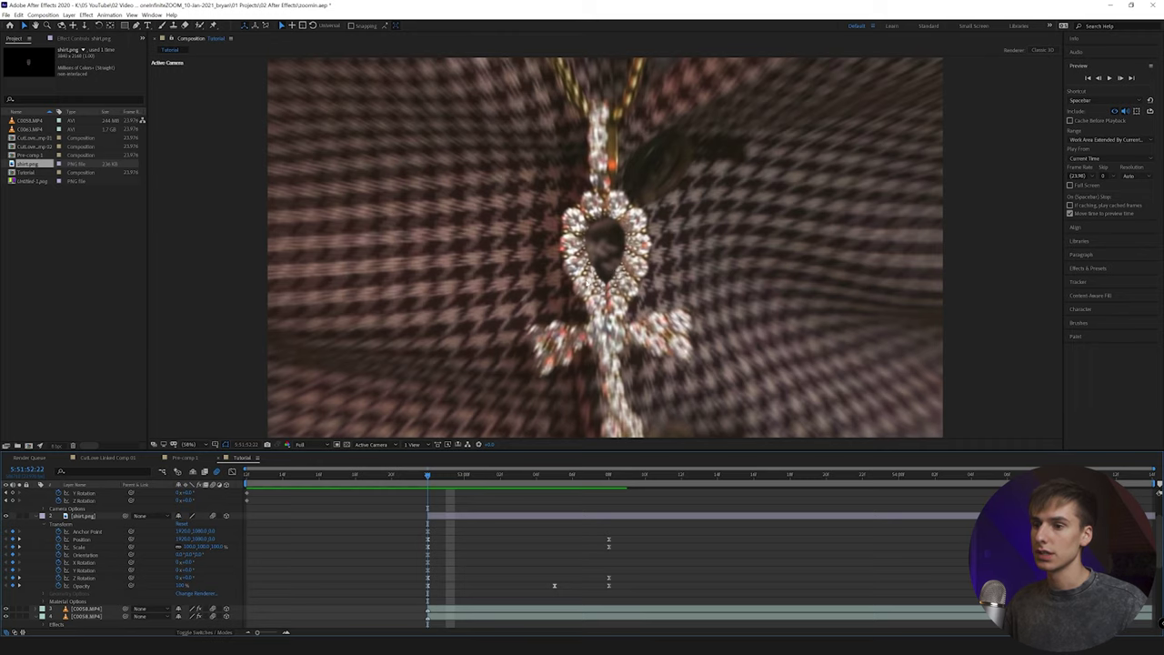
{"action": "key", "text": "Page_Down"}
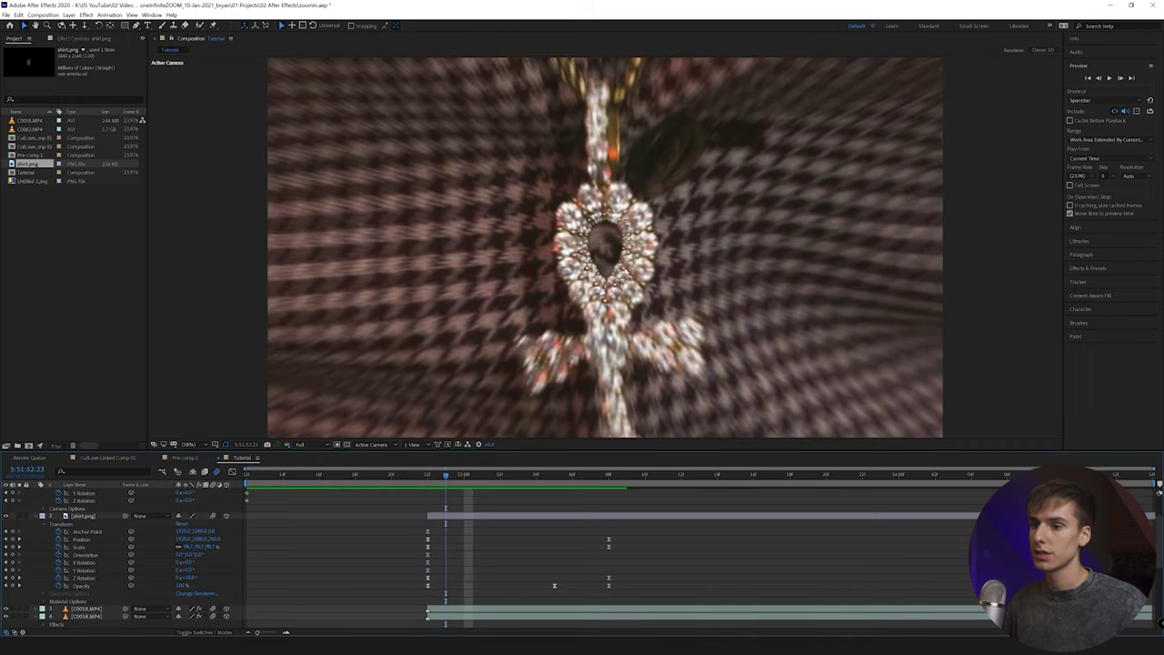
{"action": "left_click", "coordinate": [397, 477]}
{"action": "left_click_drag", "start_coordinate": [410, 475], "coordinate": [574, 501]}
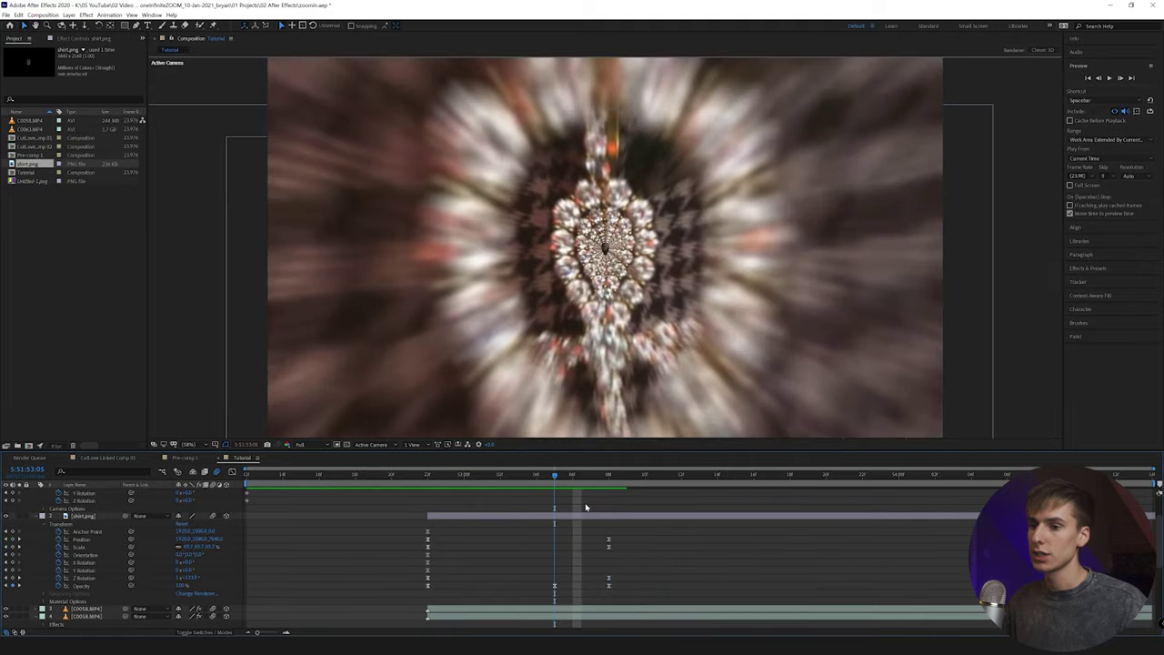
{"action": "key", "text": "space"}
{"action": "key", "text": "space"}
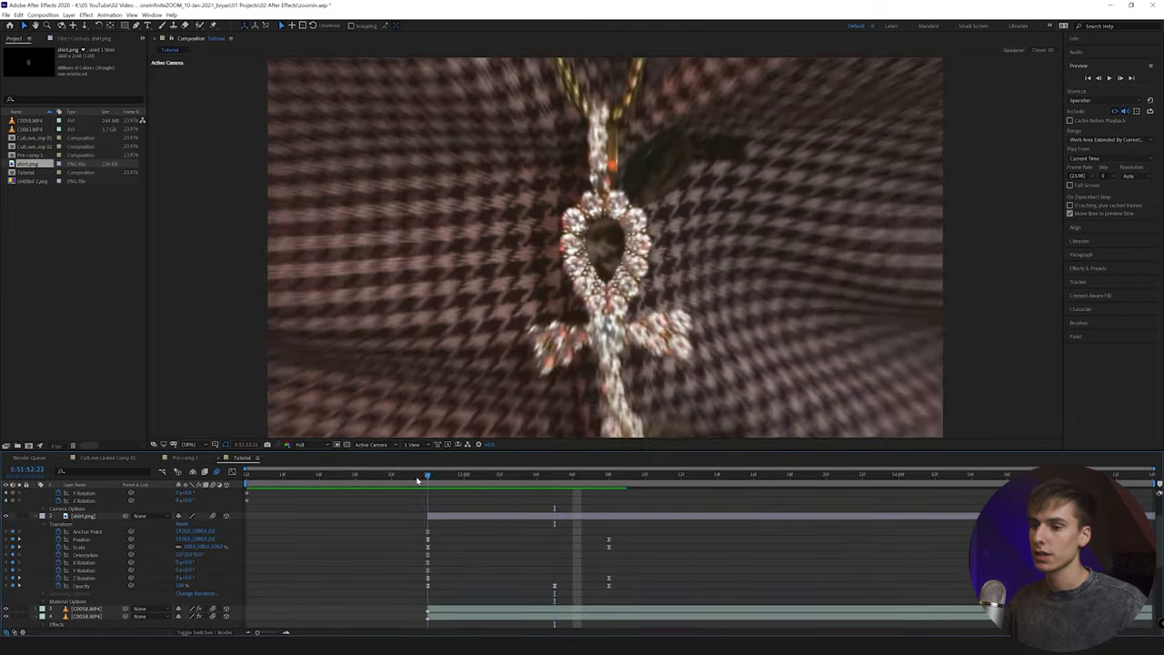
{"action": "key", "text": "space"}
{"action": "left_click_drag", "start_coordinate": [424, 477], "coordinate": [233, 482]}
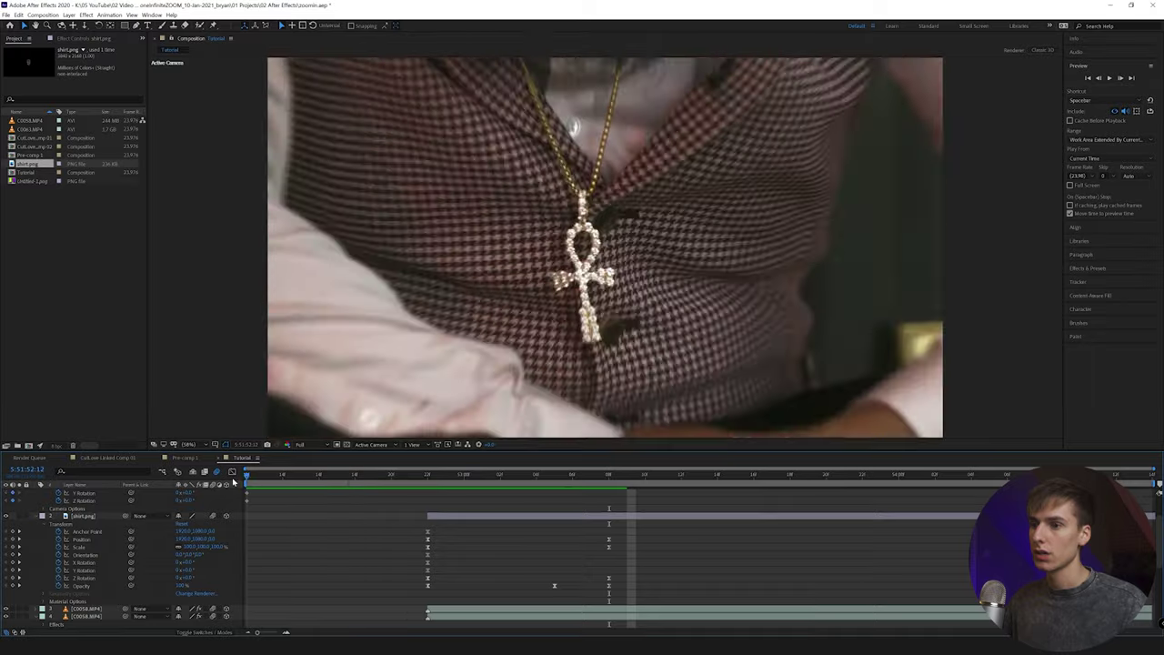
{"action": "key", "text": "space"}
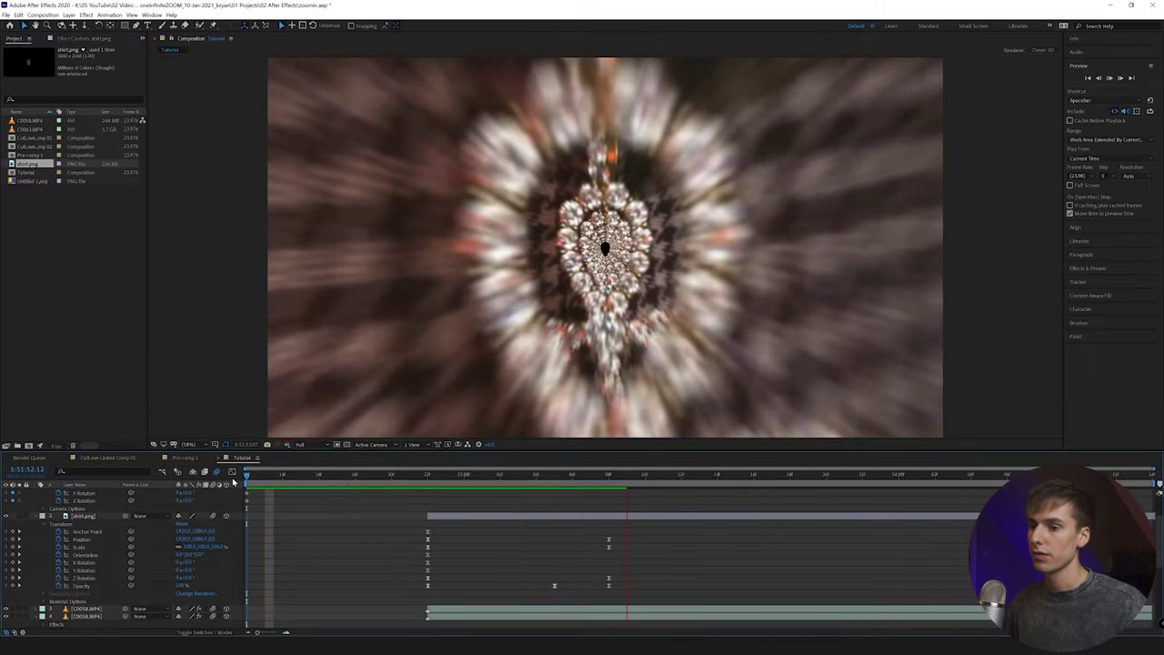
{"action": "key", "text": "space"}
Collapse the expanded properties of Camera 1, shirt.png and all C0058.MP4 layers.
{"action": "scroll", "coordinate": [84, 512], "scroll_direction": "up", "scroll_amount": 2}
{"action": "left_click", "coordinate": [36, 493]}
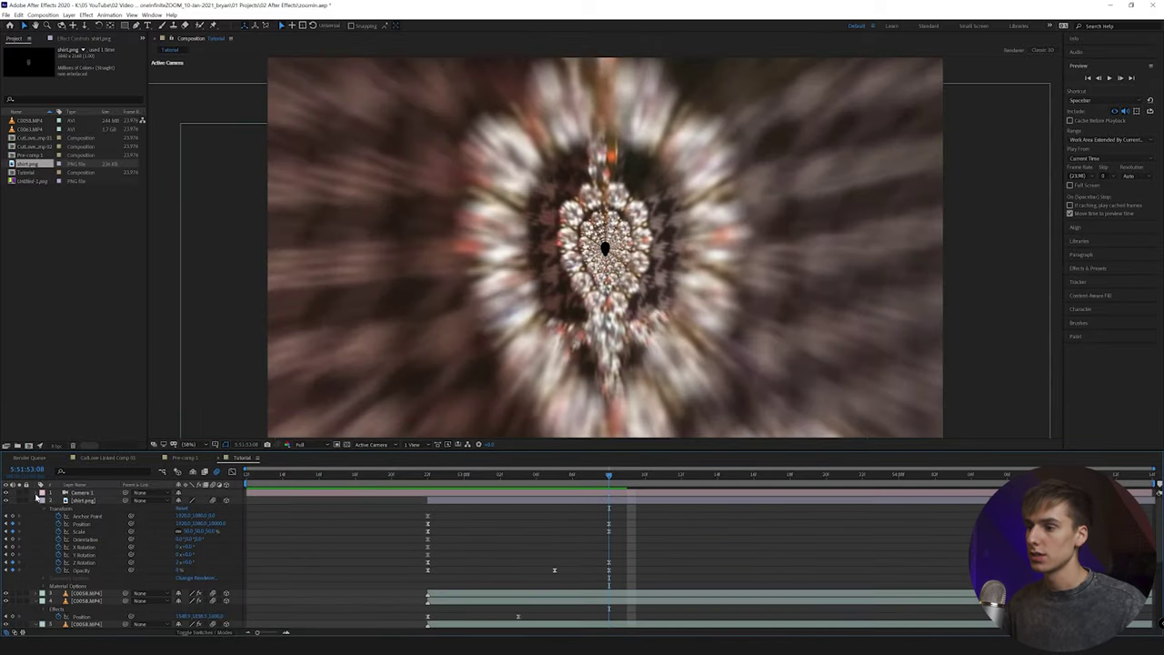
{"action": "left_click", "coordinate": [36, 501]}
{"action": "left_click", "coordinate": [35, 516]}
{"action": "left_click", "coordinate": [36, 524]}
{"action": "left_click", "coordinate": [36, 533]}
{"action": "left_click", "coordinate": [36, 540]}
{"action": "left_click", "coordinate": [36, 548]}
{"action": "left_click", "coordinate": [36, 555]}
{"action": "left_click", "coordinate": [37, 563]}
Pre-compose all layers of the Tutorial composition into a new composition named tunnelpt1.
{"action": "key", "text": "ctrl+a"}
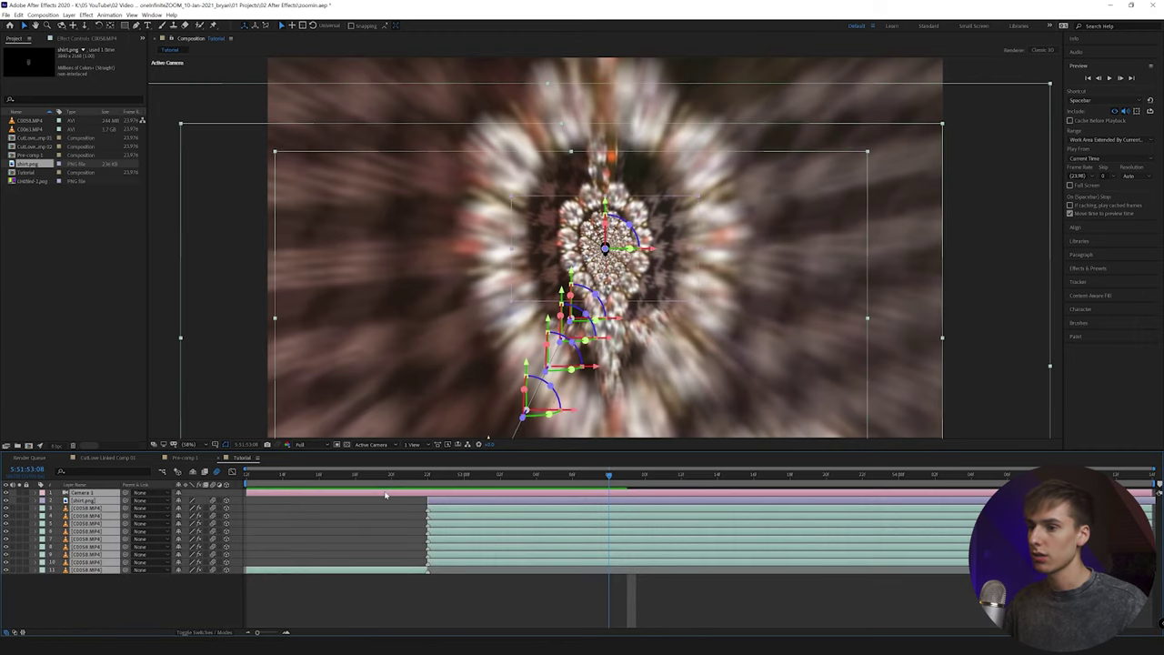
{"action": "right_click", "coordinate": [385, 495]}
{"action": "left_click", "coordinate": [432, 365]}
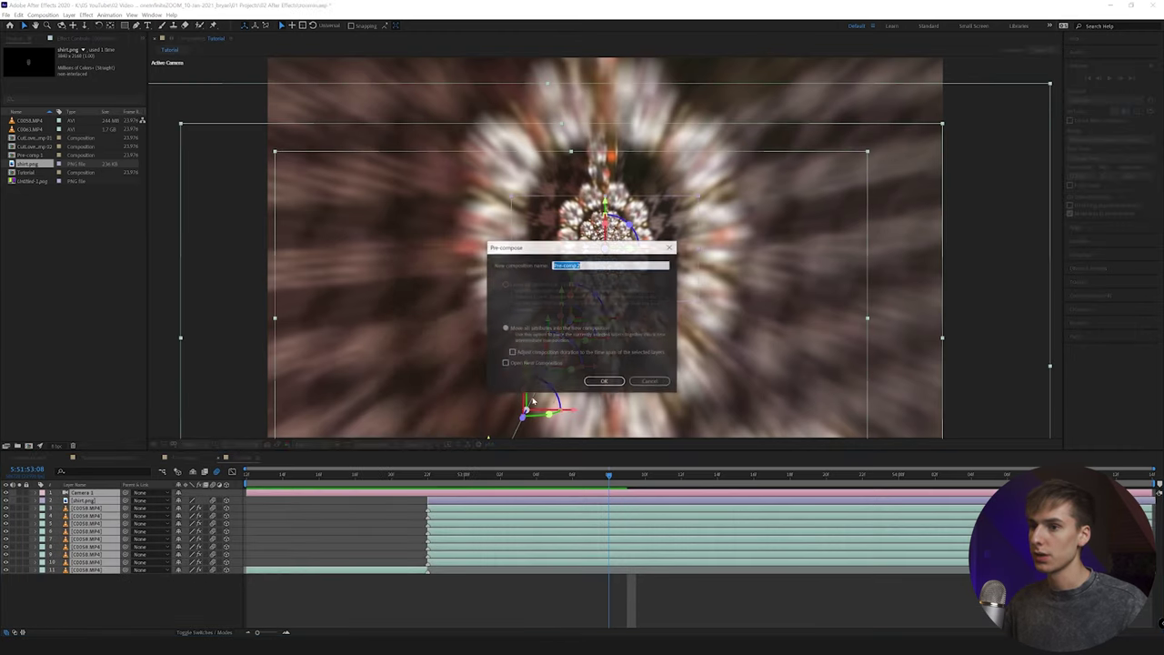
{"action": "type", "text": "tunnelpl1"}
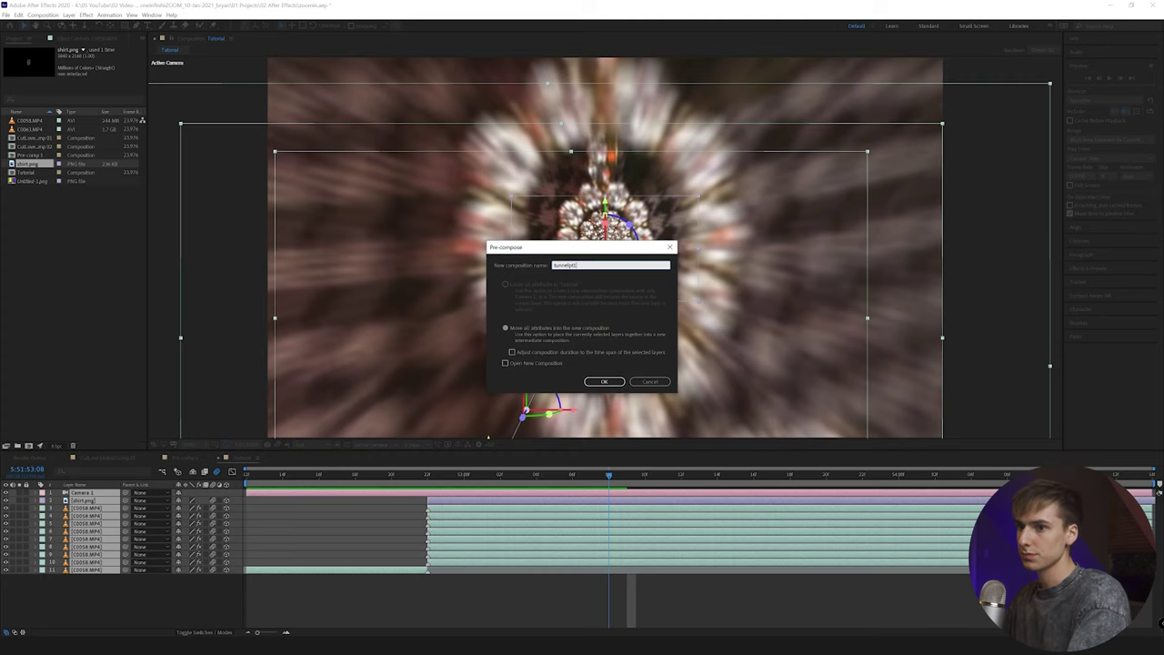
{"action": "key", "text": "Return"}
Place C0063.MP4 below the tunnelpt1 layer starting at 5:51:53:04, and mute the audio of both layers.
{"action": "left_click_drag", "start_coordinate": [27, 128], "coordinate": [545, 534]}
{"action": "left_click", "coordinate": [13, 500]}
{"action": "left_click", "coordinate": [13, 492]}
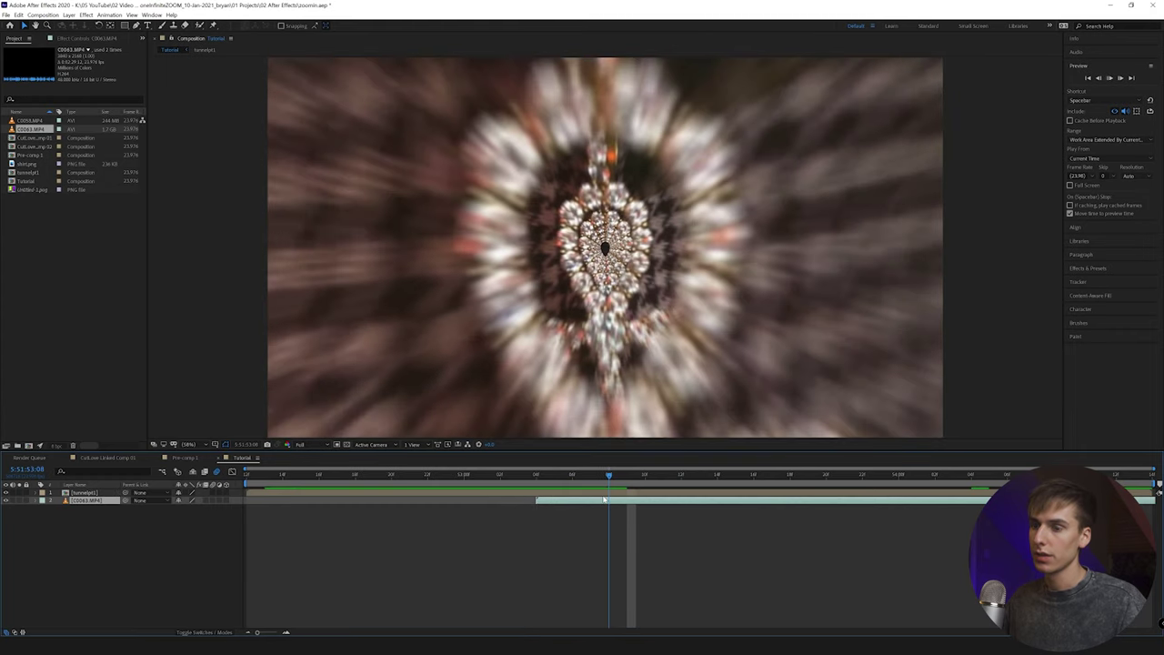
Play back and scrub the Tutorial composition to check how the tunnel leads into C0063.MP4.
{"action": "key", "text": "space"}
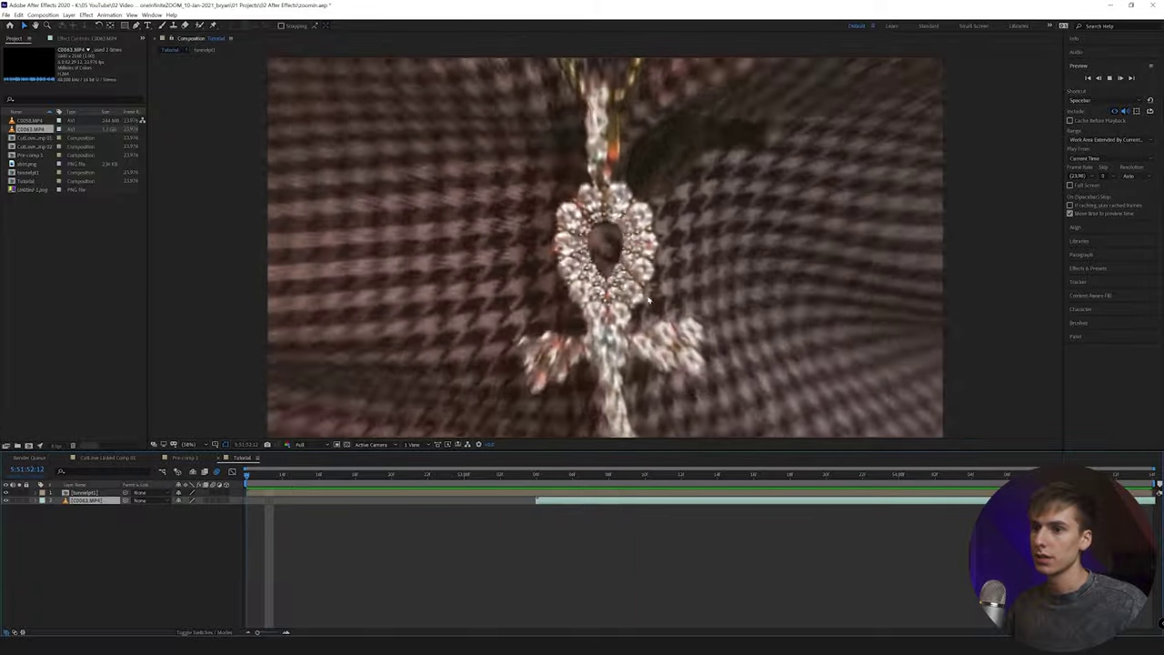
{"action": "key", "text": "space"}
{"action": "left_click_drag", "start_coordinate": [582, 481], "coordinate": [1062, 488]}
Open tunnelpt1 and apply Easy Ease to Camera 1's Point of Interest and Position keyframes at 5:51:52:22 and the end.
{"action": "double_click", "coordinate": [544, 494]}
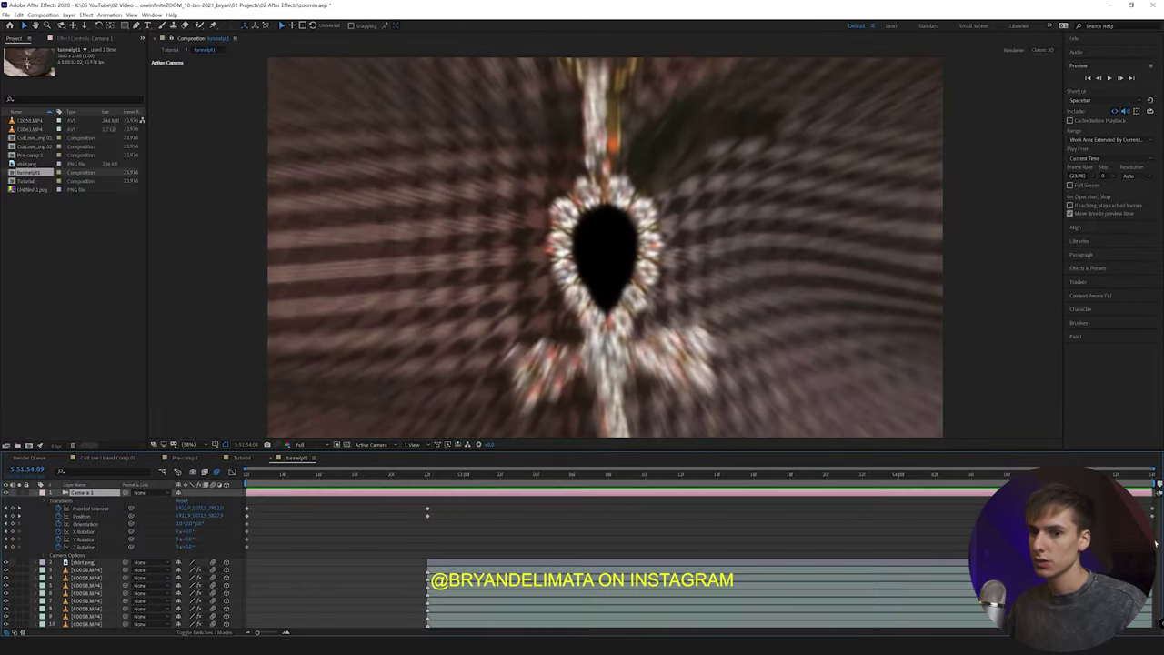
{"action": "left_click_drag", "start_coordinate": [409, 505], "coordinate": [1154, 527]}
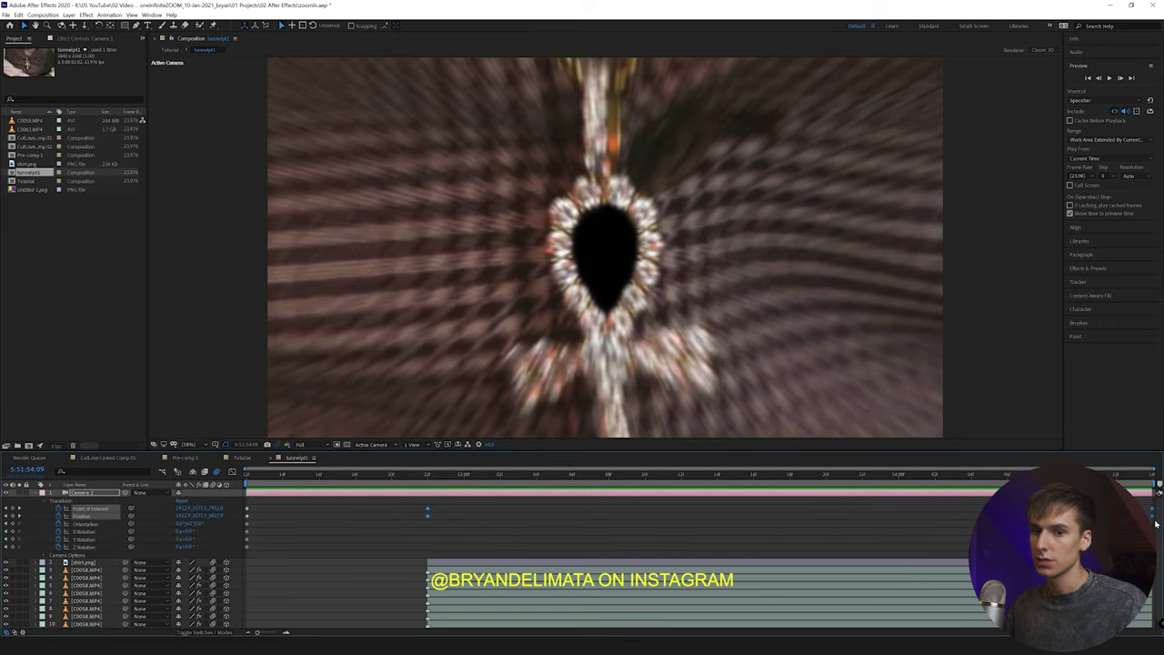
{"action": "mouse_move", "coordinate": [1157, 591]}
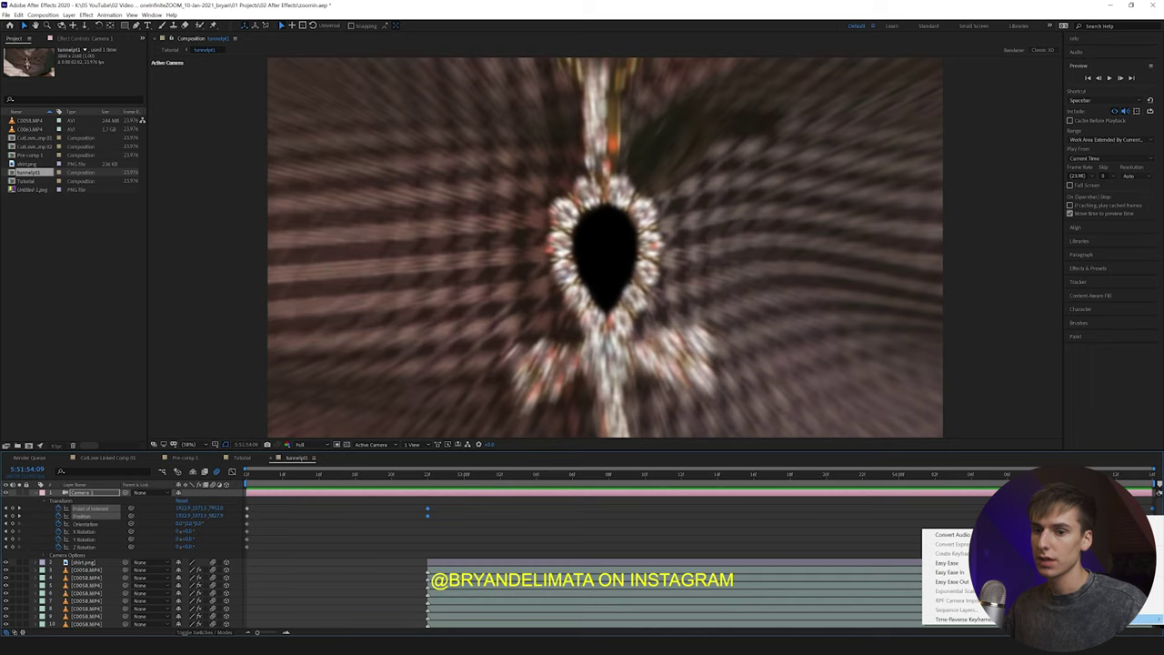
{"action": "left_click", "coordinate": [958, 564]}
Lengthen the outgoing ease of Camera 1's 5:51:52:22 keyframes in the speed graph and check the camera move.
{"action": "left_click_drag", "start_coordinate": [413, 502], "coordinate": [1157, 541]}
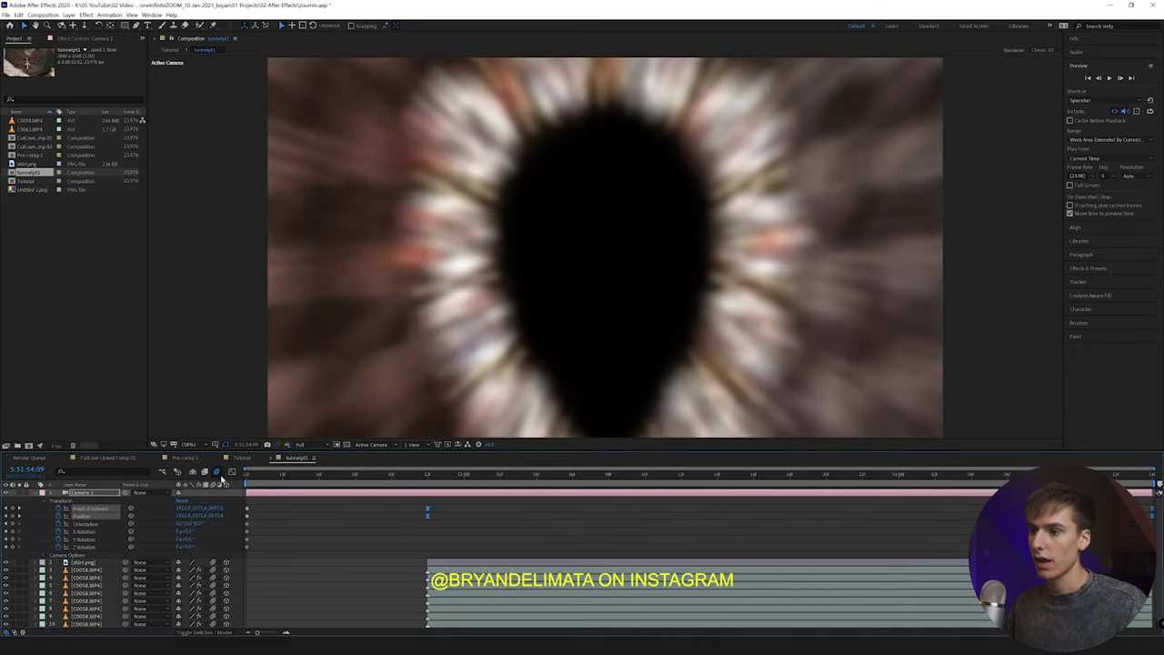
{"action": "left_click", "coordinate": [232, 472]}
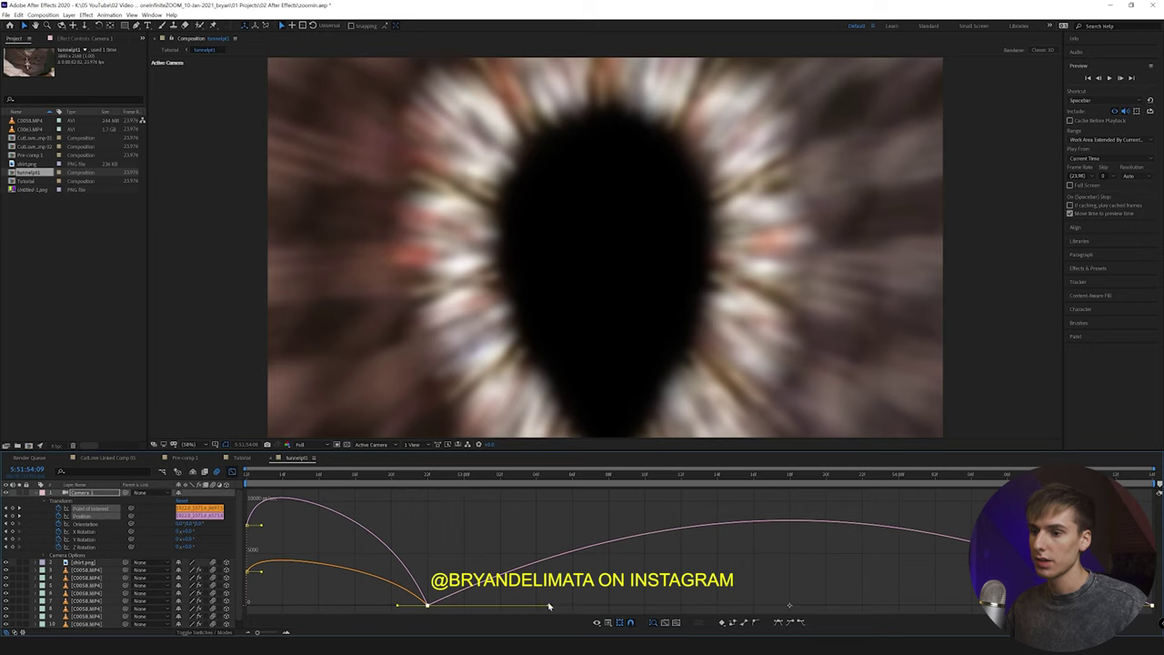
{"action": "left_click_drag", "start_coordinate": [548, 605], "coordinate": [590, 602]}
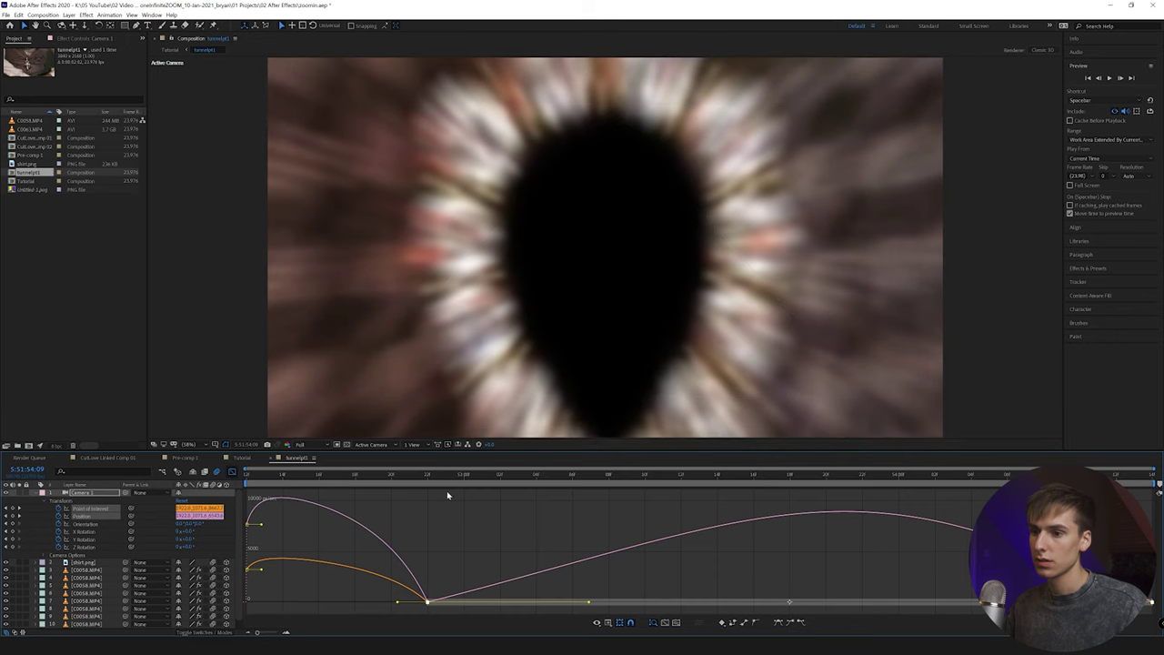
{"action": "left_click_drag", "start_coordinate": [410, 476], "coordinate": [663, 477]}
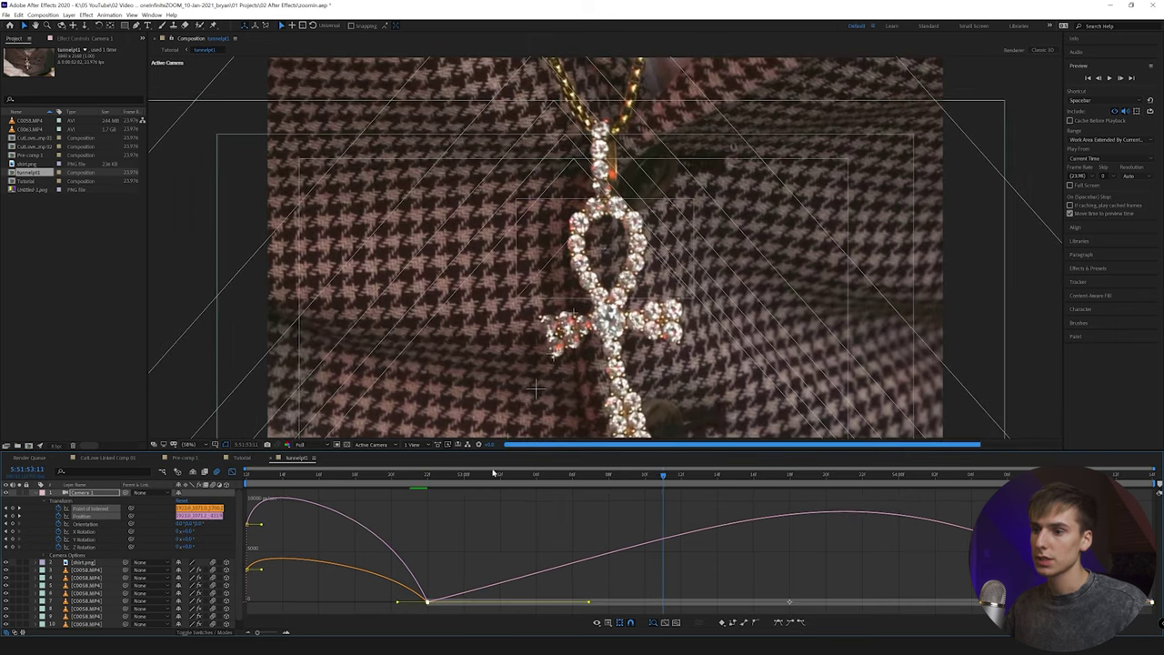
Return to the Tutorial composition and play back the eased zoom from 5:51:52:12.
{"action": "left_click", "coordinate": [270, 461]}
{"action": "left_click", "coordinate": [535, 475]}
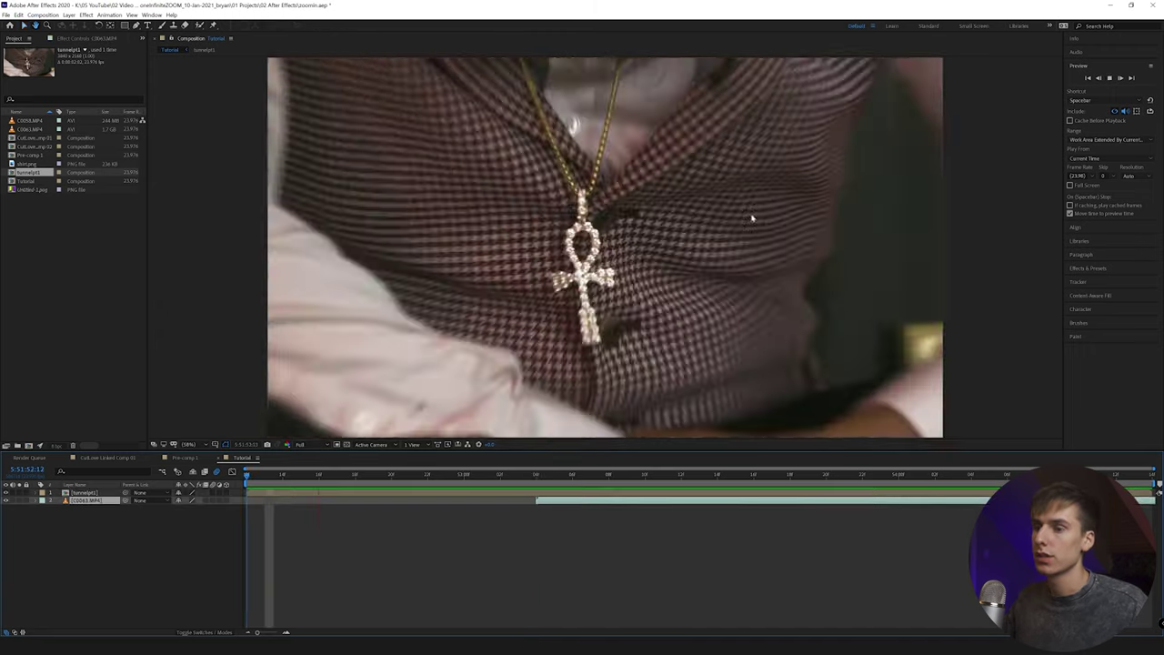
{"action": "key", "text": "space"}
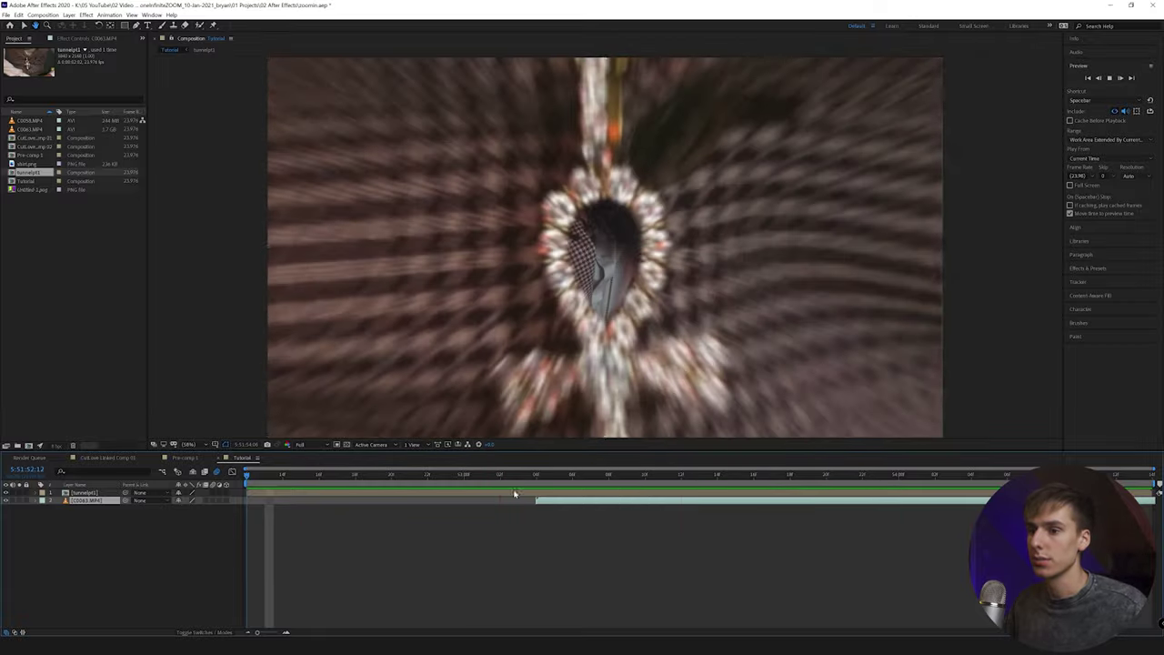
{"action": "key", "text": "space"}
Keyframe C0063.MP4's Scale at 13% at 5:51:53:23.
{"action": "left_click_drag", "start_coordinate": [672, 475], "coordinate": [878, 505]}
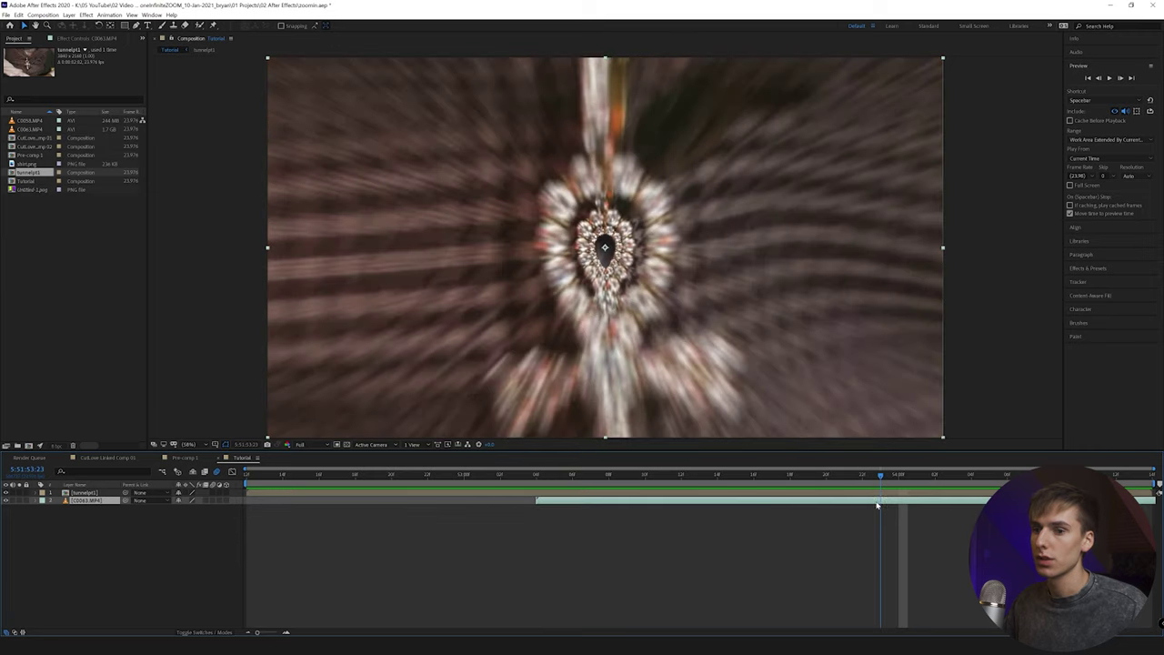
{"action": "left_click", "coordinate": [42, 510]}
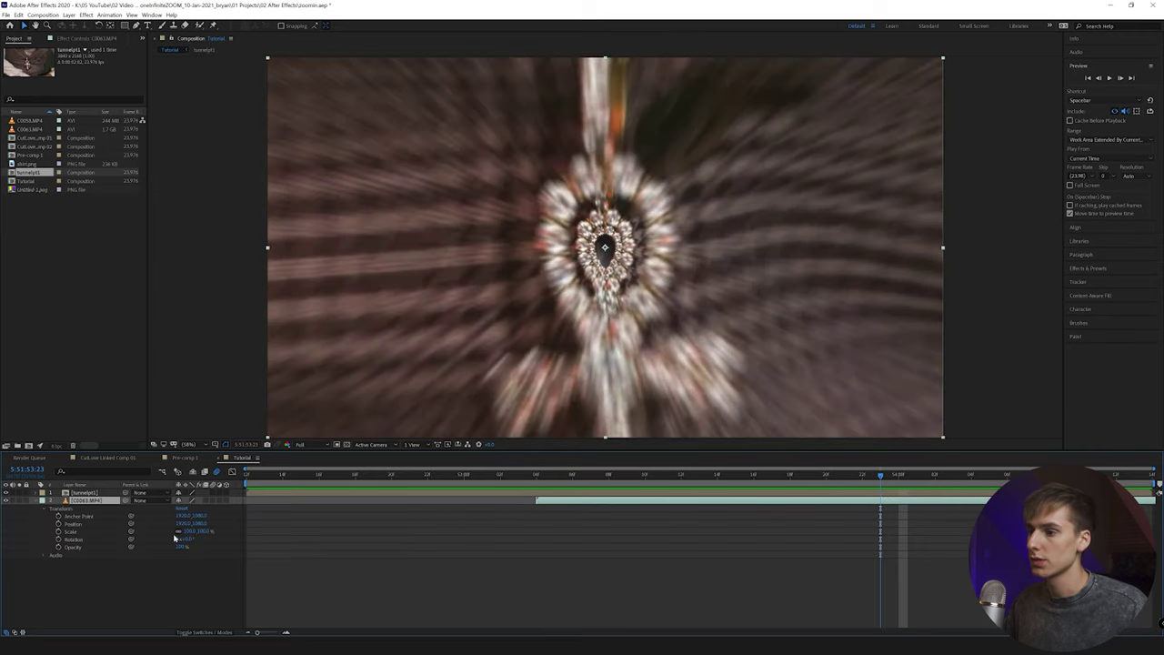
{"action": "type", "text": "48"}
{"action": "key", "text": "Return"}
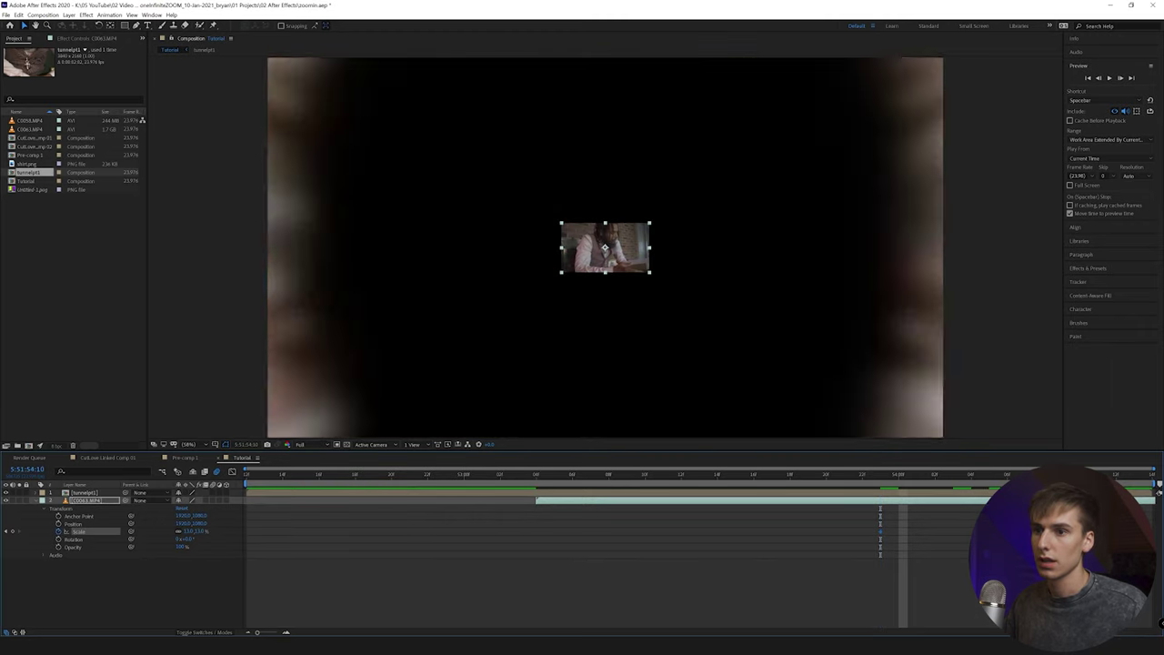
Keyframe a smaller Scale for C0063.MP4 at the clip's start, 5:51:53:04, so it fits inside the pendant opening.
{"action": "key", "text": "space"}
{"action": "mouse_move", "coordinate": [198, 532]}
{"action": "left_mouse_down"}
{"action": "mouse_move", "coordinate": [239, 531]}
{"action": "mouse_move", "coordinate": [185, 532]}
{"action": "left_mouse_up"}
{"action": "left_click", "coordinate": [537, 475]}
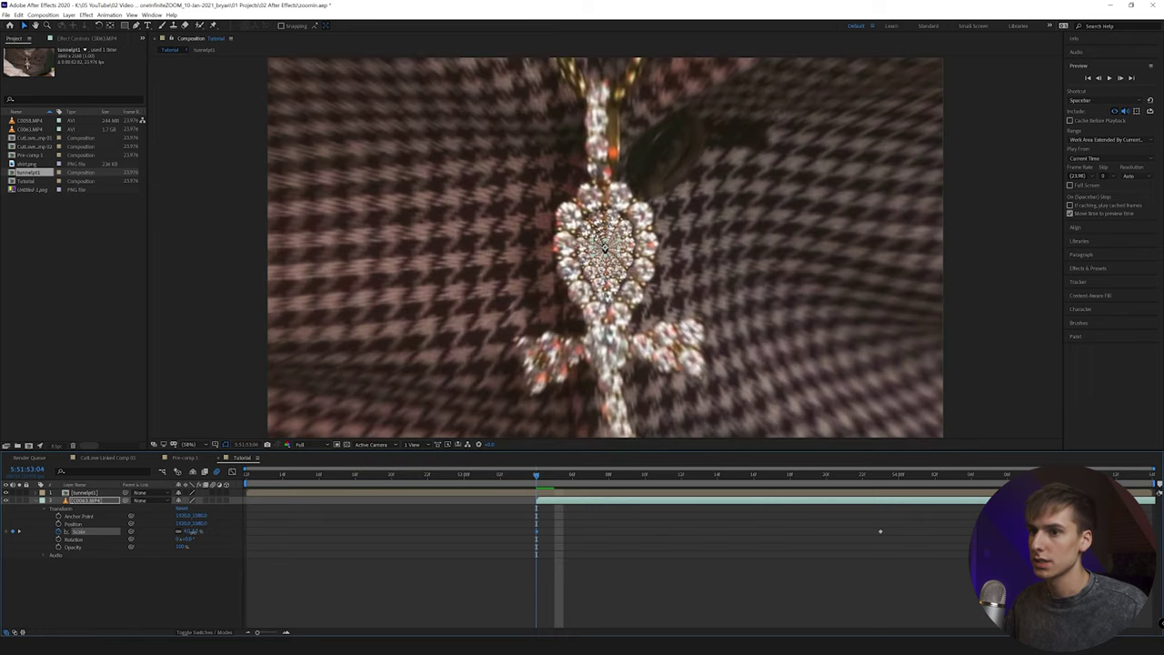
Keyframe larger Scale values for C0063.MP4 between 5:51:54:09 and 5:51:54:12 so the clip fills the frame behind the tunnel.
{"action": "left_click_drag", "start_coordinate": [538, 478], "coordinate": [1116, 474]}
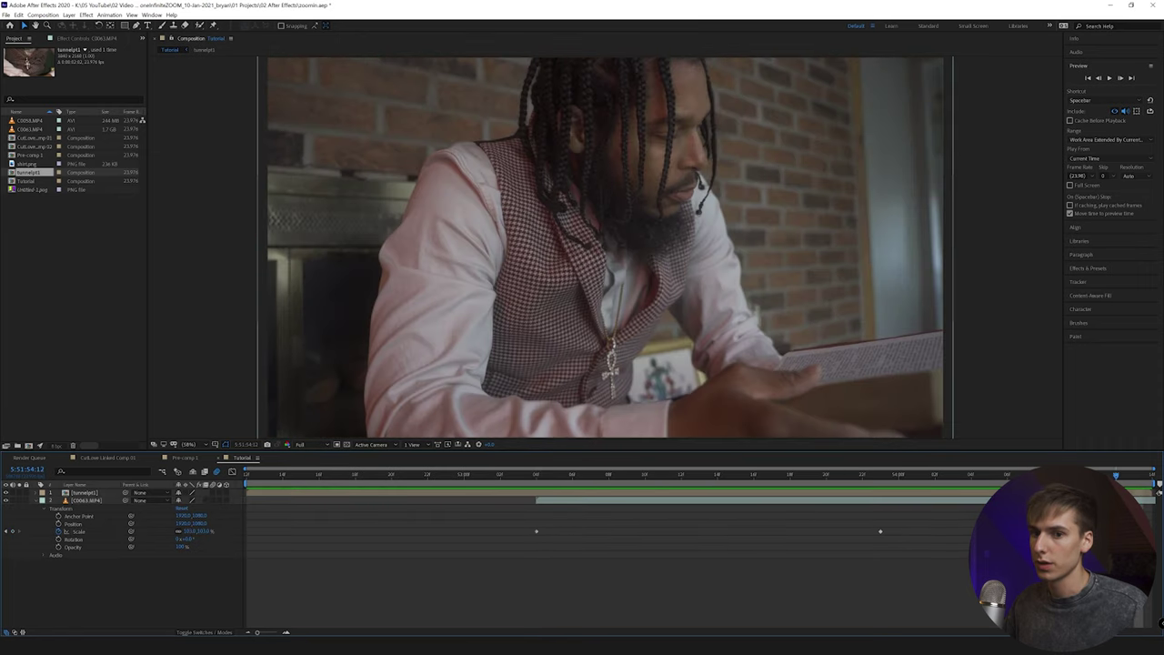
{"action": "left_click", "coordinate": [13, 532]}
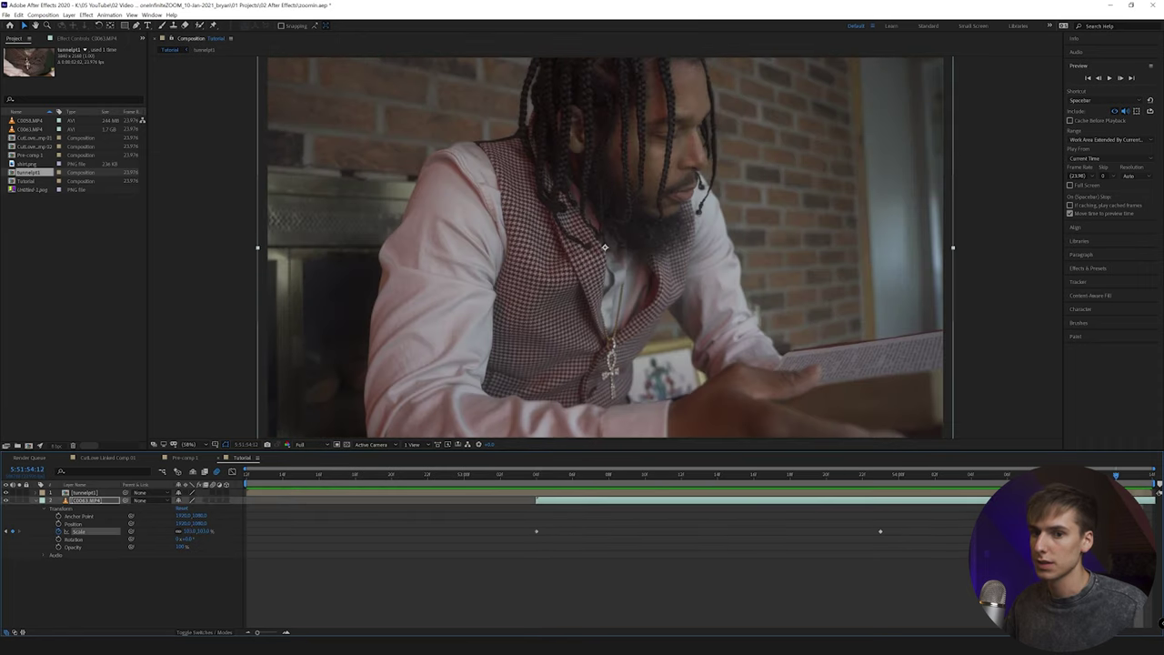
{"action": "key", "text": "Page_Up"}
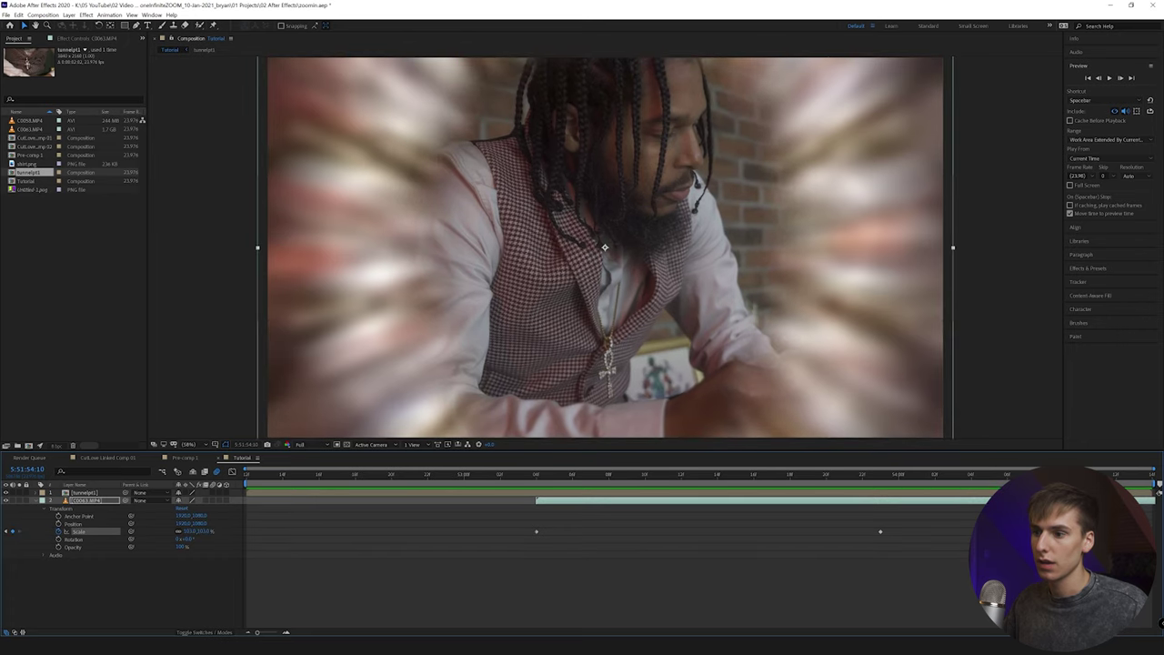
{"action": "left_click_drag", "start_coordinate": [191, 531], "coordinate": [1161, 535]}
{"action": "left_click_drag", "start_coordinate": [1079, 475], "coordinate": [1025, 475]}
{"action": "left_click_drag", "start_coordinate": [1157, 536], "coordinate": [1157, 537]}
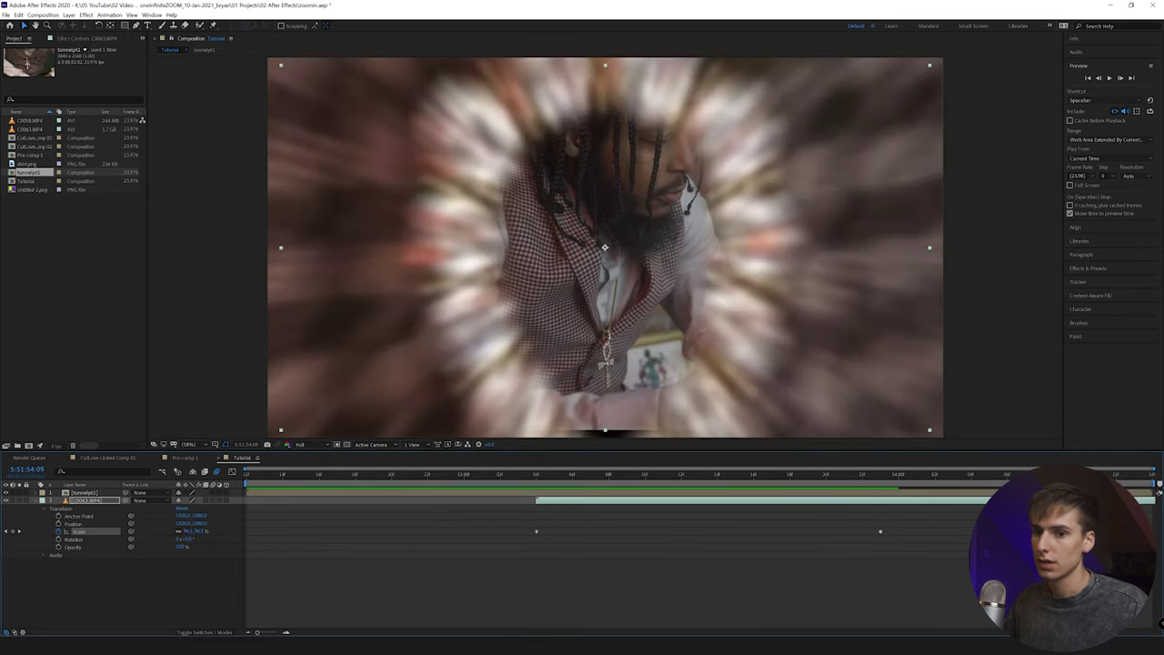
{"action": "left_click_drag", "start_coordinate": [193, 534], "coordinate": [233, 534]}
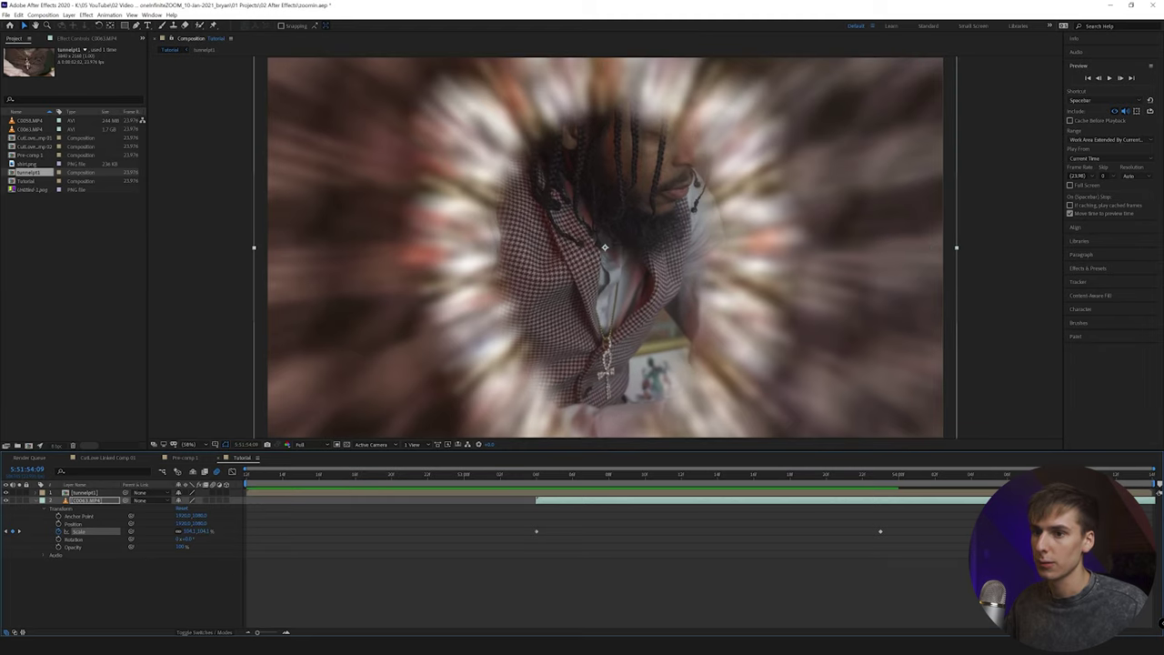
{"action": "key", "text": "Page_Up"}
{"action": "key", "text": "Page_Up"}
Apply Gaussian Blur to C0063.MP4 and keyframe a strong Blurriness at 5:51:53:23.
{"action": "left_click_drag", "start_coordinate": [1046, 491], "coordinate": [897, 492]}
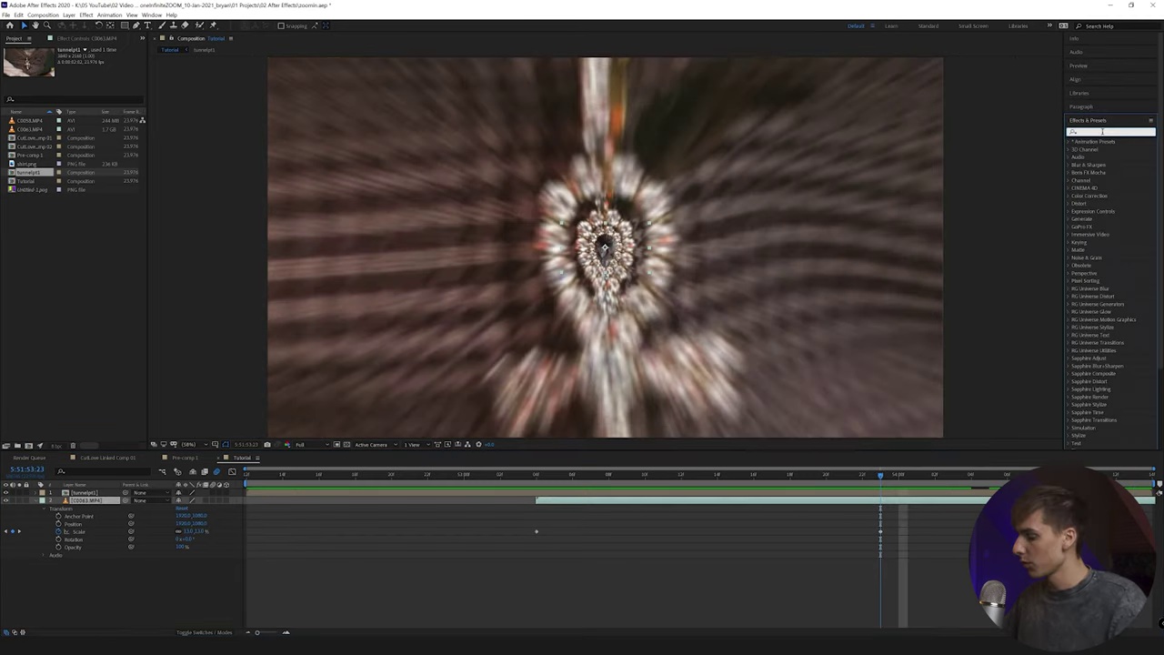
{"action": "type", "text": "g"}
{"action": "key", "text": "BackSpace"}
{"action": "type", "text": "gaus"}
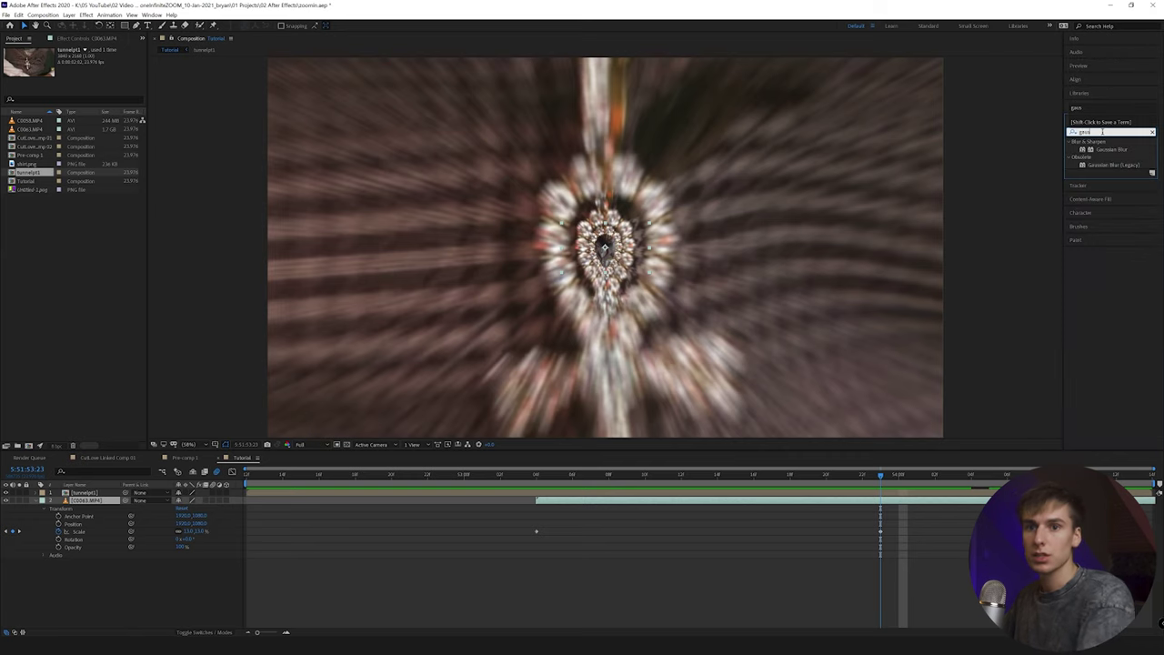
{"action": "left_click_drag", "start_coordinate": [1106, 149], "coordinate": [916, 501]}
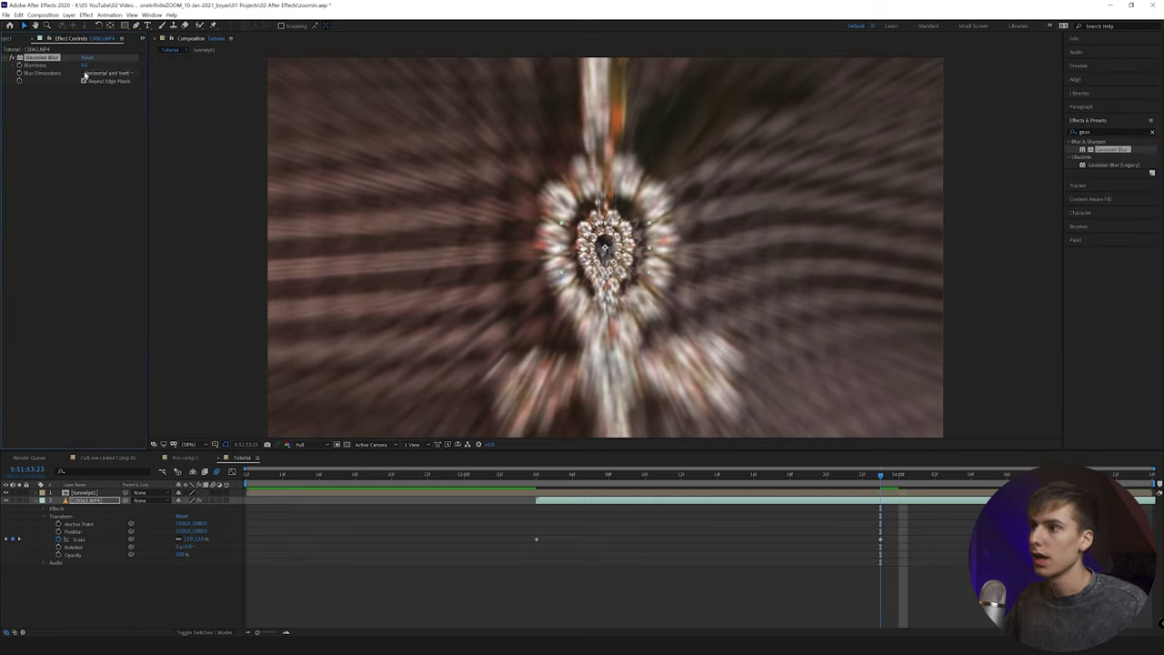
{"action": "left_click_drag", "start_coordinate": [83, 66], "coordinate": [105, 65]}
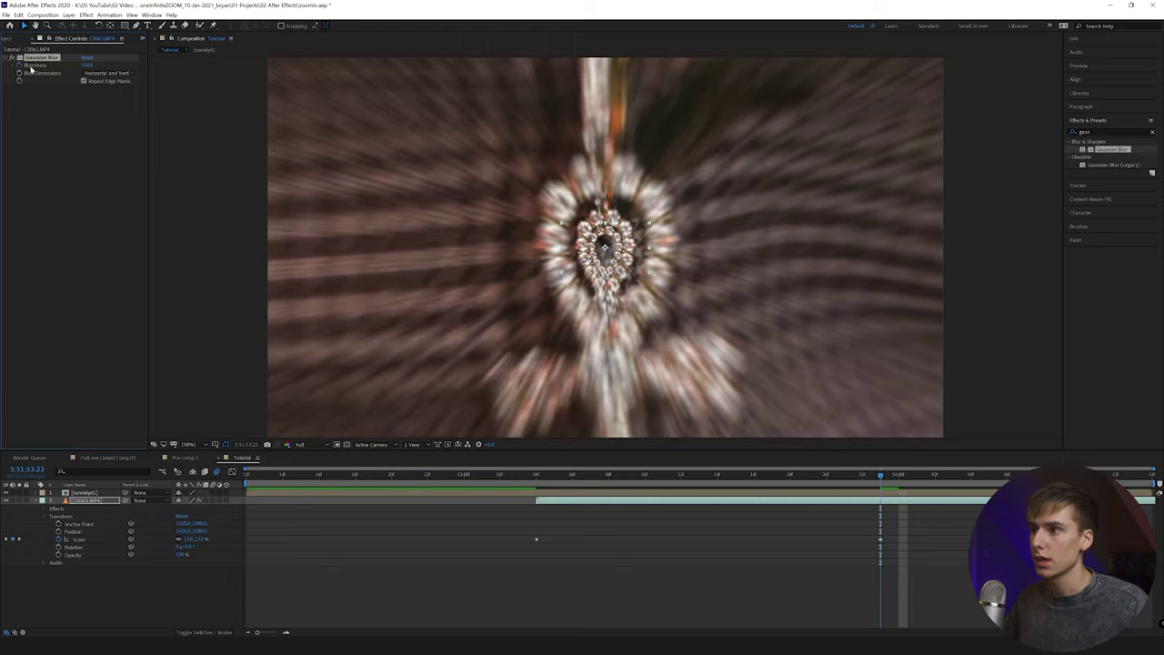
Reset C0063.MP4's Blurriness at 5:51:54:12 and add another Blurriness keyframe at 5:51:53:04.
{"action": "left_click_drag", "start_coordinate": [880, 476], "coordinate": [1132, 491]}
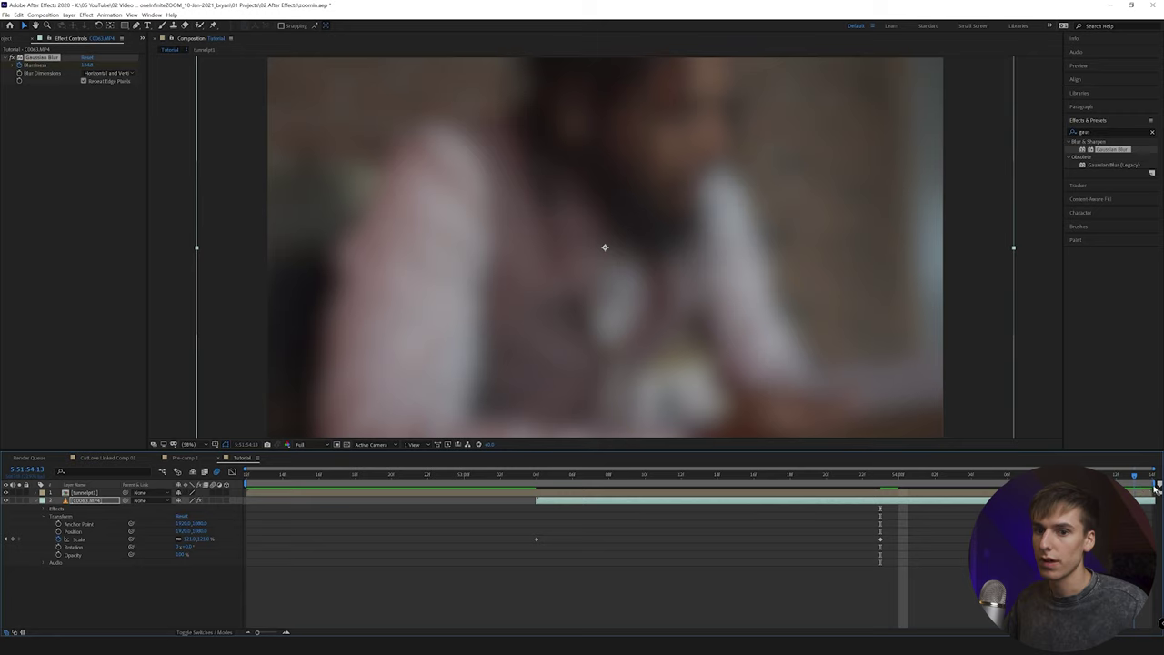
{"action": "right_click", "coordinate": [36, 65]}
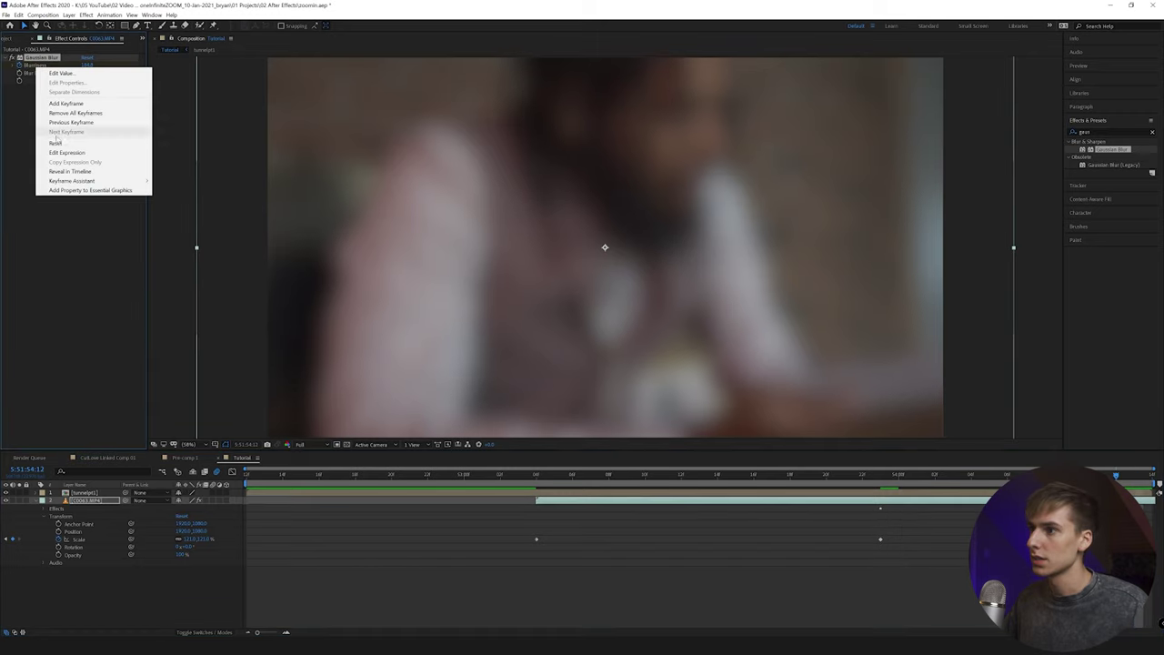
{"action": "left_click", "coordinate": [55, 143]}
{"action": "left_click", "coordinate": [881, 476]}
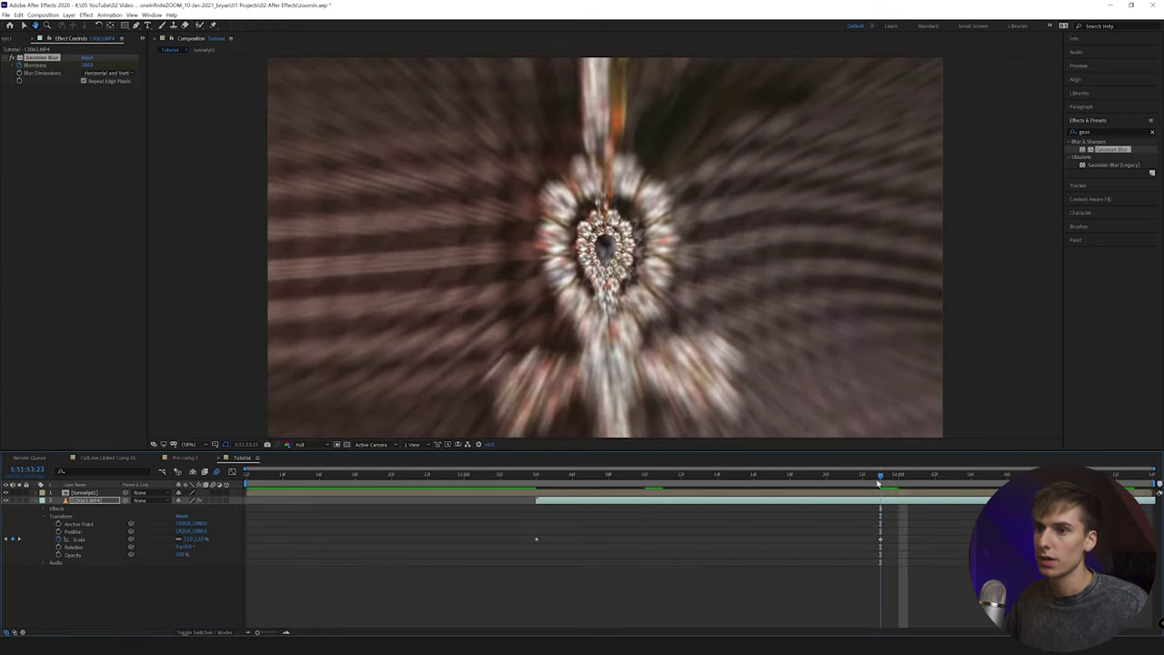
{"action": "key", "text": "space"}
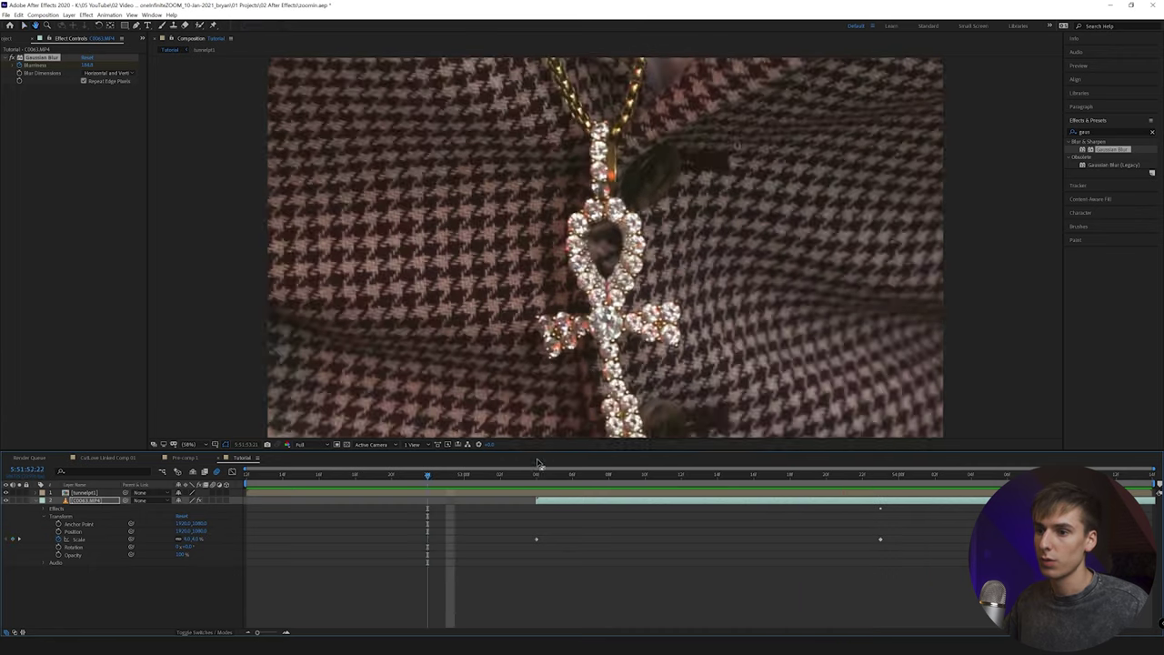
{"action": "key", "text": "space"}
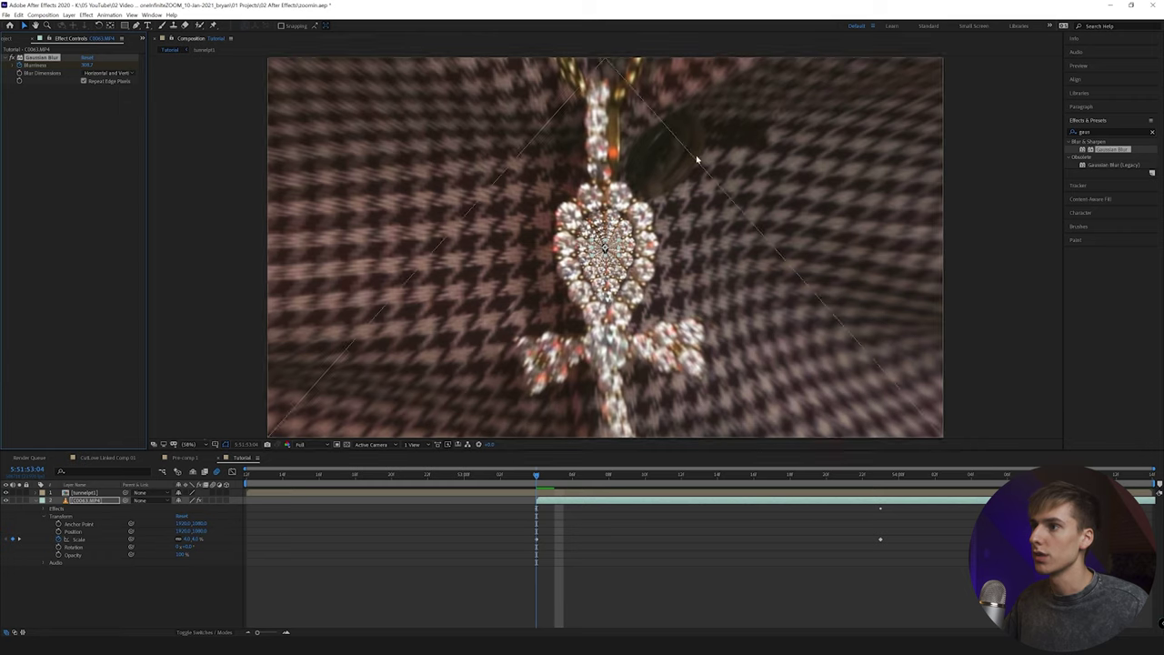
{"action": "left_click", "coordinate": [551, 500]}
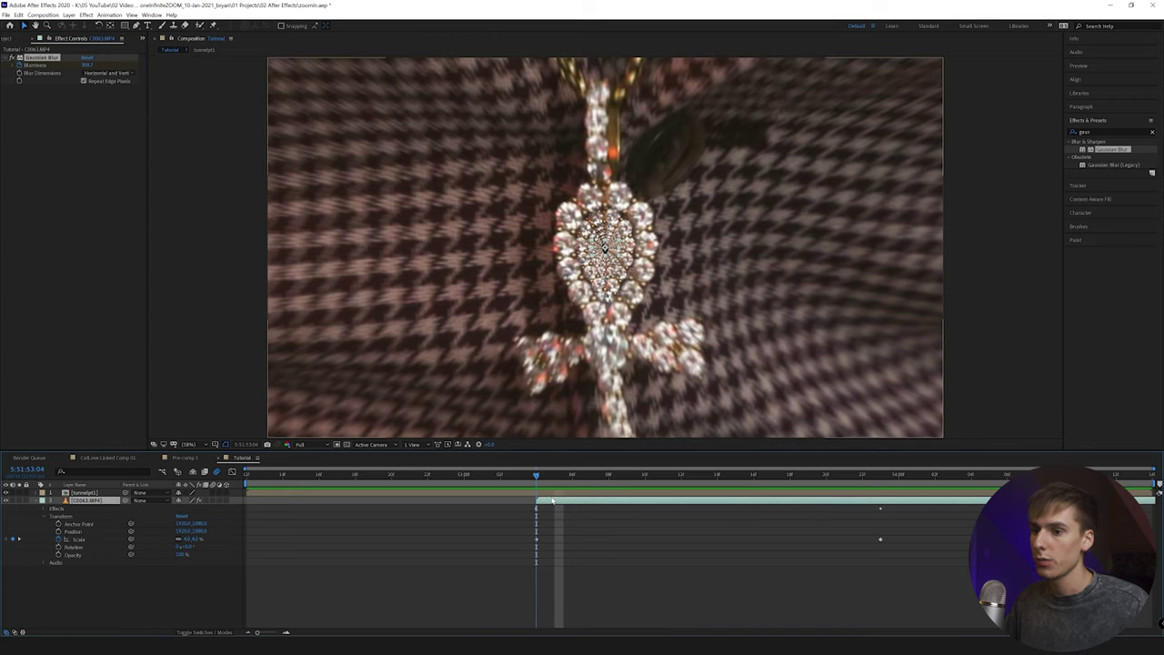
Apply the Twirl effect to the tunnelpt1 layer and keyframe its Angle and Twirl Radius at 0 at 5:51:52:21.
{"action": "left_click", "coordinate": [551, 493]}
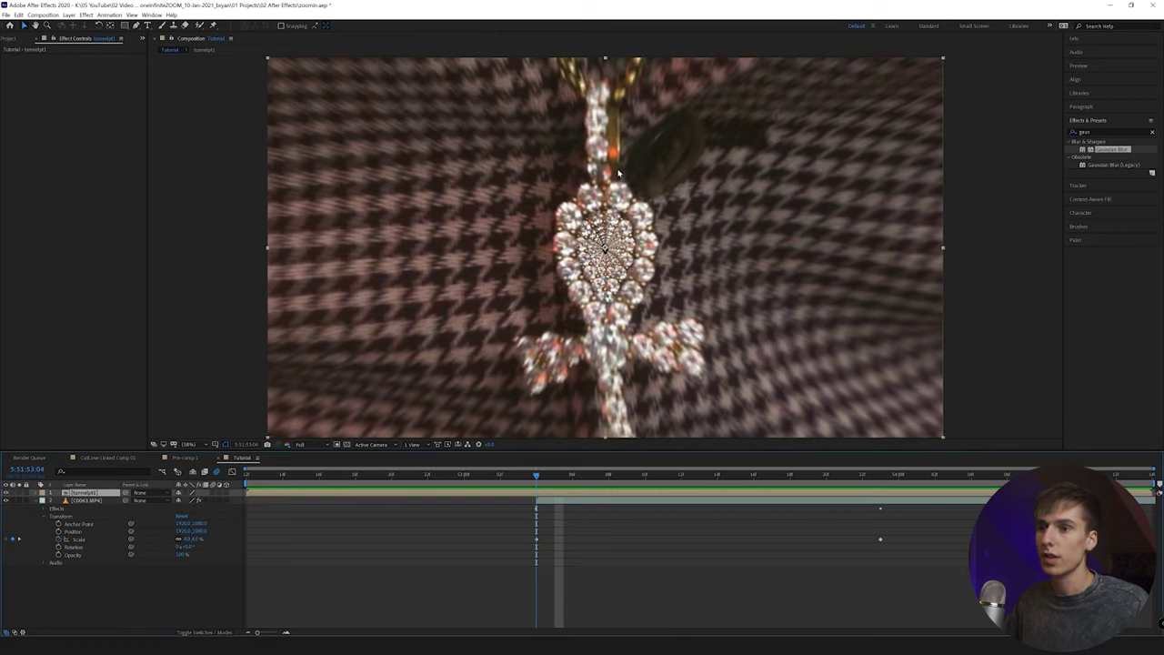
{"action": "left_click_drag", "start_coordinate": [1116, 133], "coordinate": [983, 133]}
{"action": "key", "text": "BackSpace"}
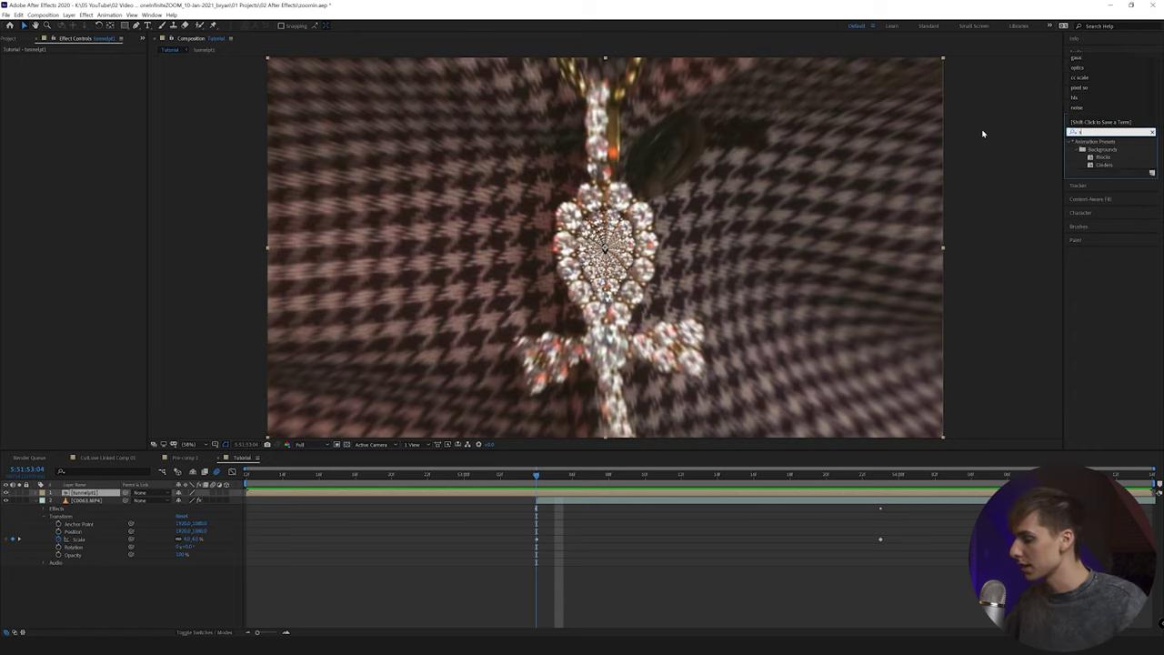
{"action": "type", "text": "twirl"}
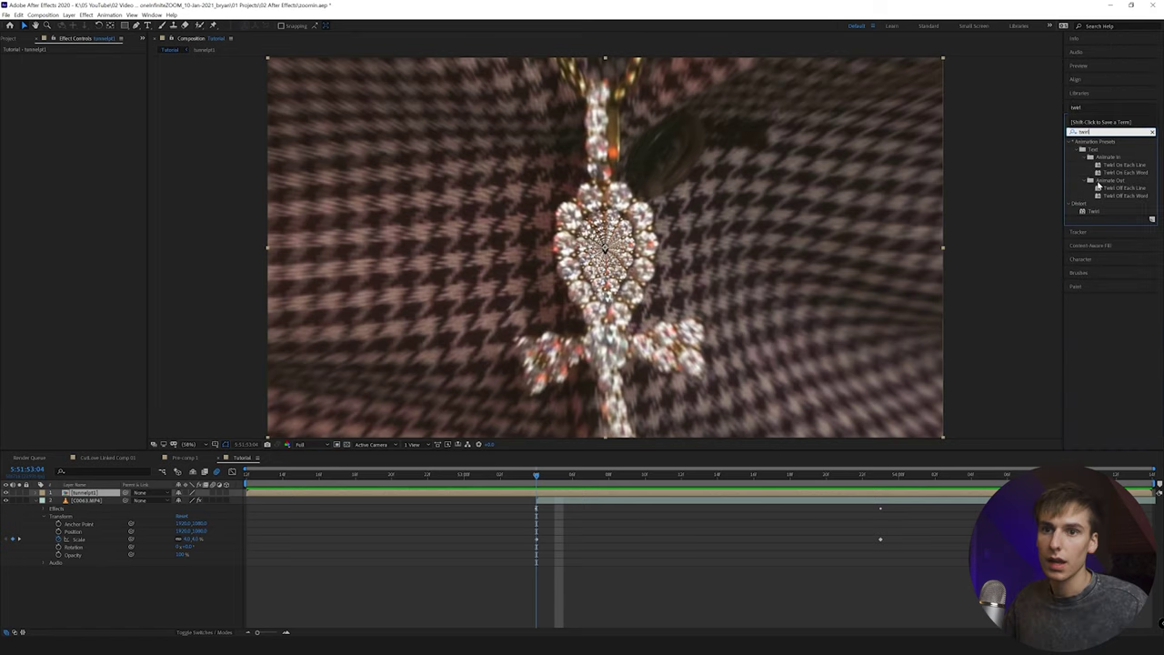
{"action": "left_click_drag", "start_coordinate": [1094, 211], "coordinate": [536, 493]}
{"action": "left_click_drag", "start_coordinate": [532, 475], "coordinate": [414, 491]}
{"action": "left_click_drag", "start_coordinate": [92, 65], "coordinate": [86, 89]}
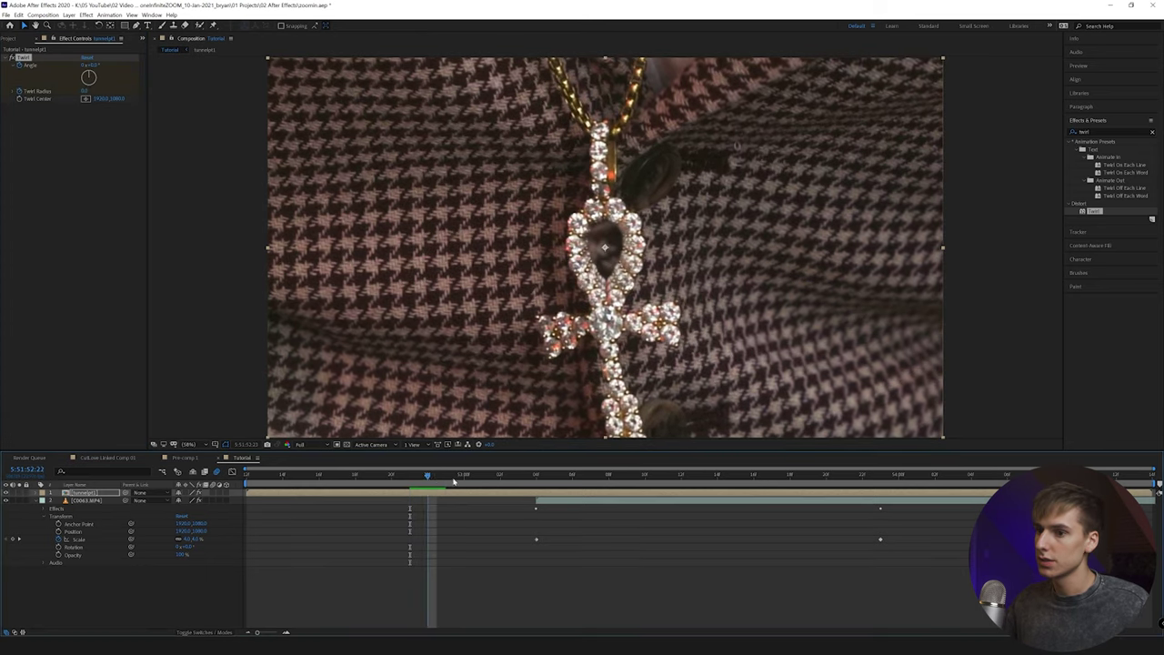
Keyframe Twirl at 5:51:53:04 with an Angle of about 13° and a larger Twirl Radius, and reveal its keyframes in the timeline.
{"action": "left_click_drag", "start_coordinate": [411, 480], "coordinate": [532, 490]}
{"action": "key", "text": "bracketleft"}
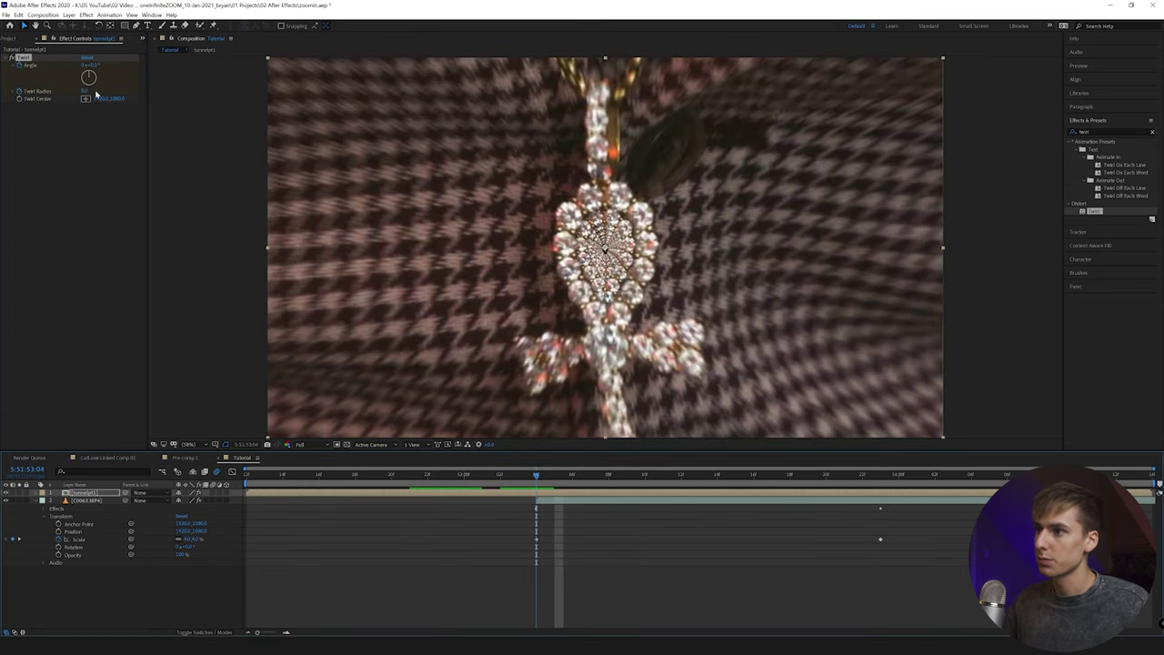
{"action": "left_click", "coordinate": [90, 91]}
{"action": "left_click_drag", "start_coordinate": [91, 67], "coordinate": [101, 92]}
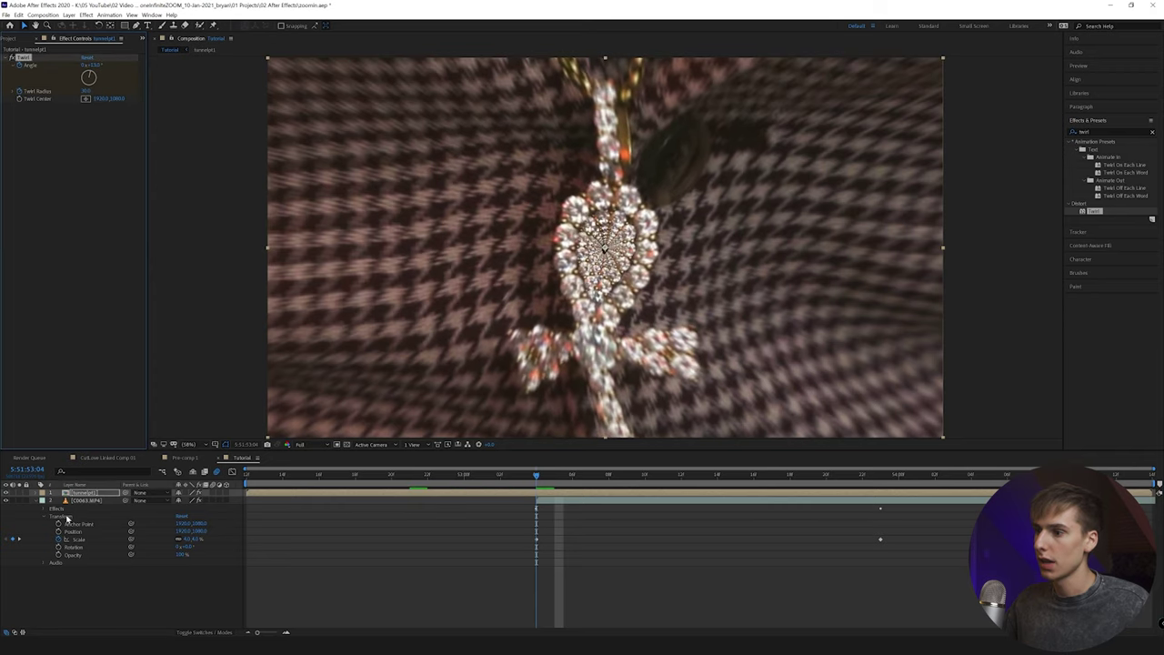
{"action": "left_click", "coordinate": [42, 492]}
{"action": "left_click", "coordinate": [48, 500]}
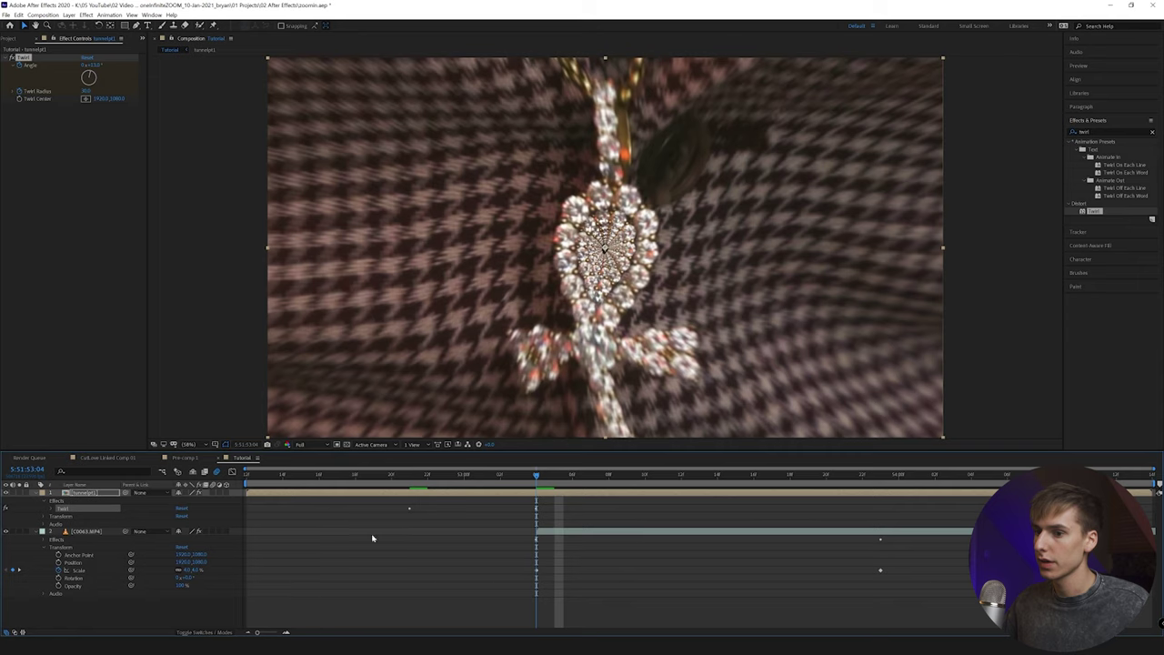
{"action": "left_click", "coordinate": [52, 508]}
Keyframe the Twirl Angle at 30° at 5:51:53:21 and preview the twist.
{"action": "left_click_drag", "start_coordinate": [392, 484], "coordinate": [843, 498]}
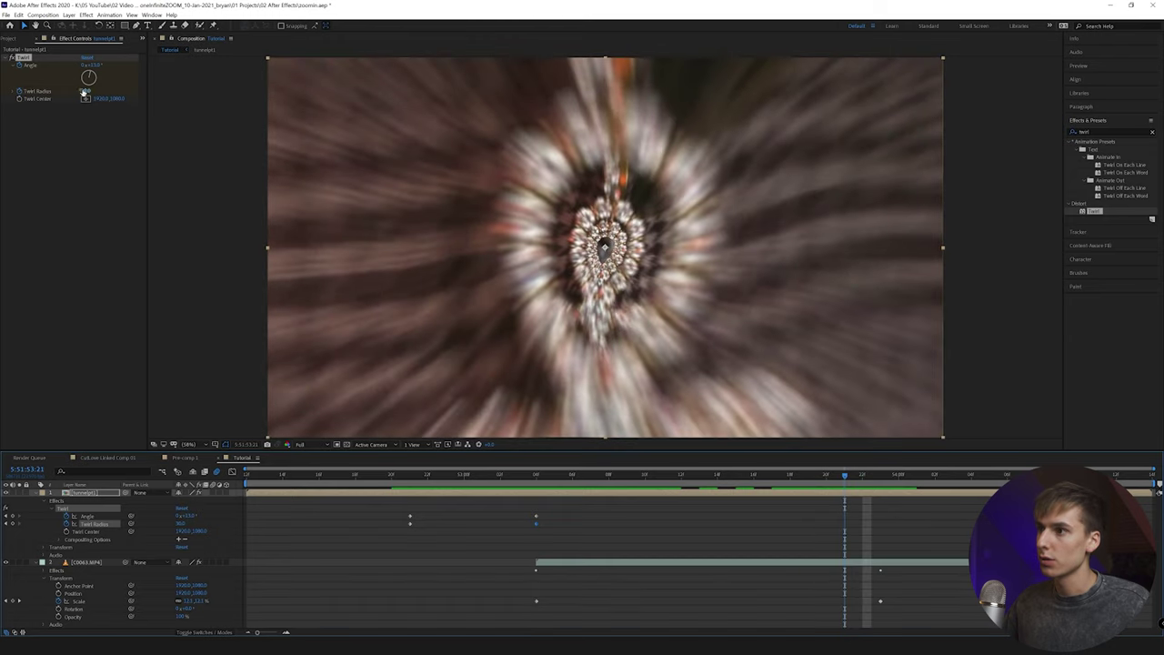
{"action": "mouse_move", "coordinate": [92, 68]}
{"action": "left_mouse_down"}
{"action": "mouse_move", "coordinate": [123, 68]}
{"action": "mouse_move", "coordinate": [81, 91]}
{"action": "left_mouse_up"}
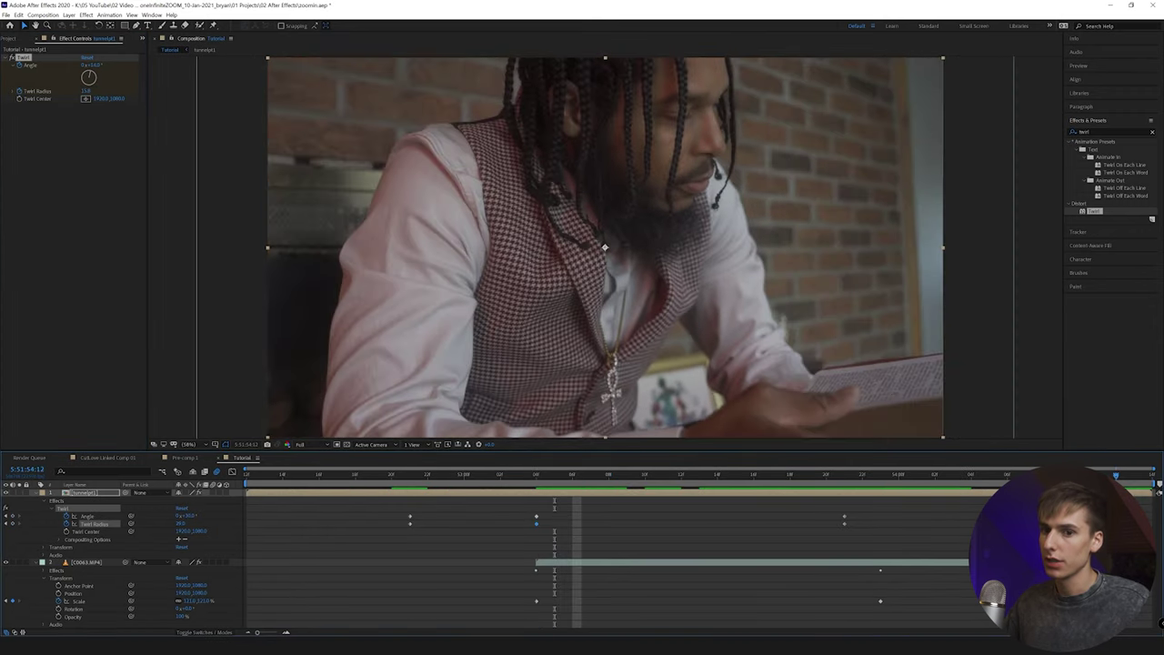
{"action": "key", "text": "space"}
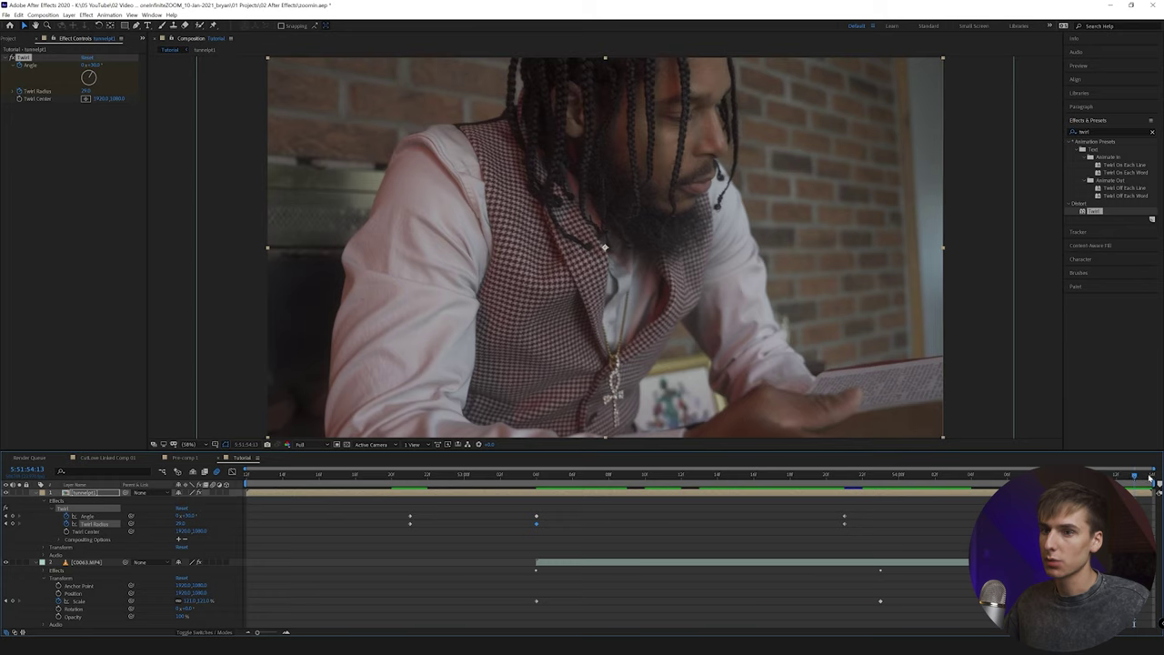
Reset the Twirl Angle and Twirl Radius at 5:51:54:13 and apply Easy Ease to all Twirl keyframes.
{"action": "right_click", "coordinate": [38, 95]}
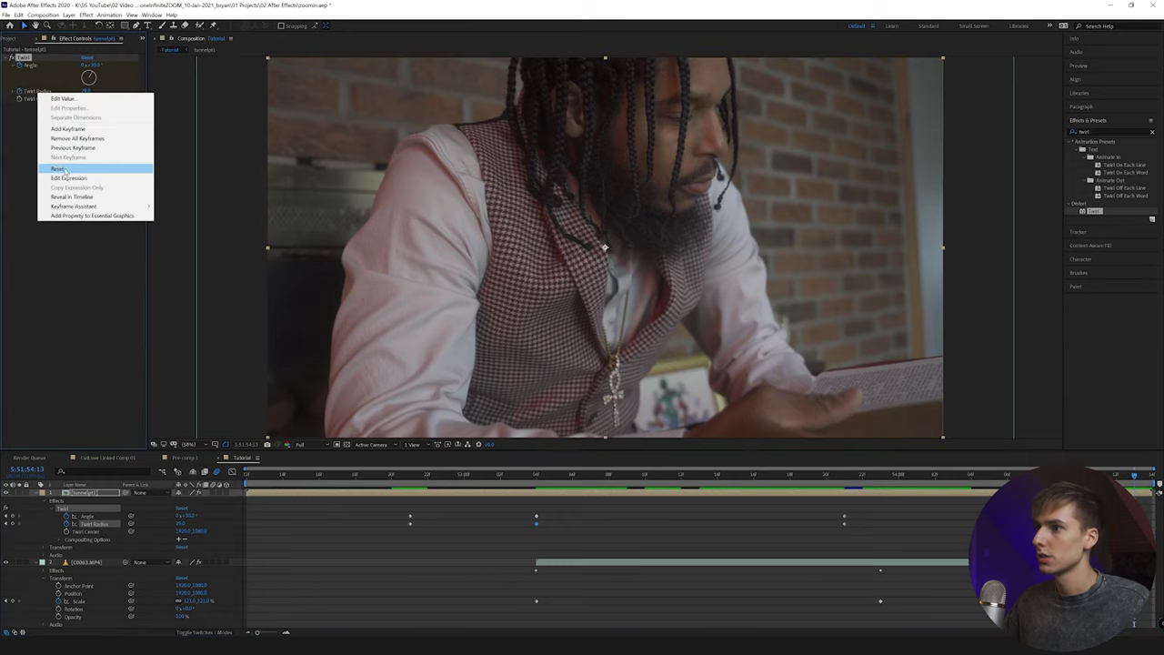
{"action": "left_click", "coordinate": [28, 57]}
{"action": "right_click", "coordinate": [23, 57]}
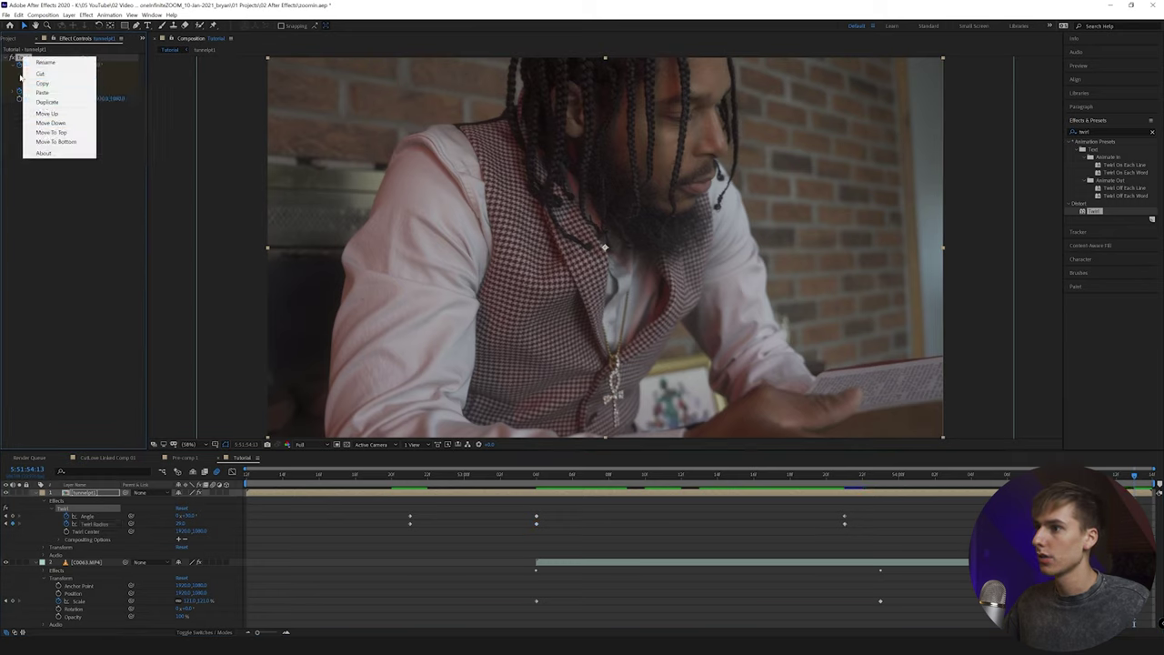
{"action": "left_click", "coordinate": [21, 76]}
{"action": "left_click_drag", "start_coordinate": [975, 507], "coordinate": [406, 533]}
{"action": "right_click", "coordinate": [410, 524]}
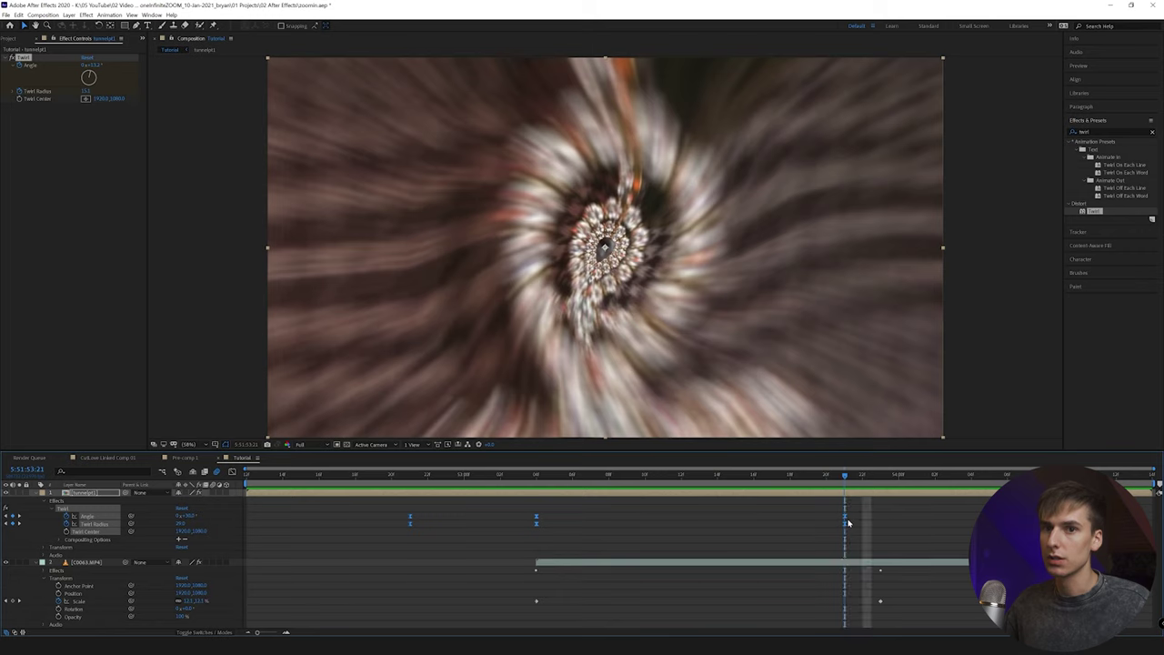
Apply Optics Compensation with Reverse Lens Distortion to tunnelpt1 and keyframe its Field of View at 5:51:53:21.
{"action": "left_click", "coordinate": [1102, 131]}
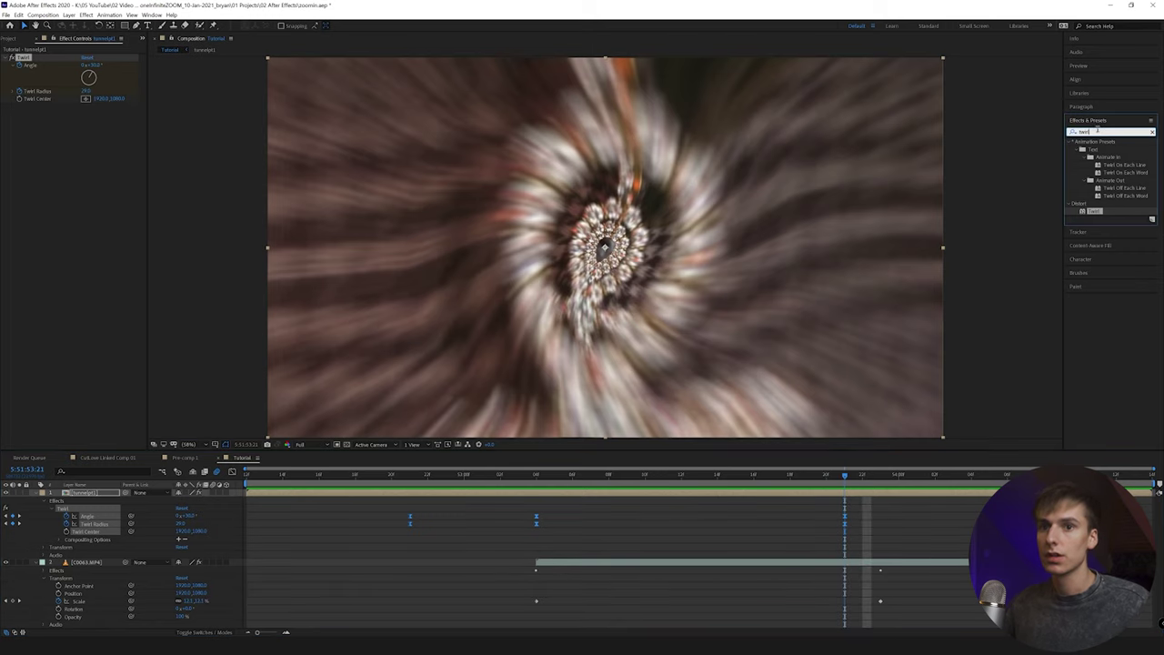
{"action": "type", "text": "op"}
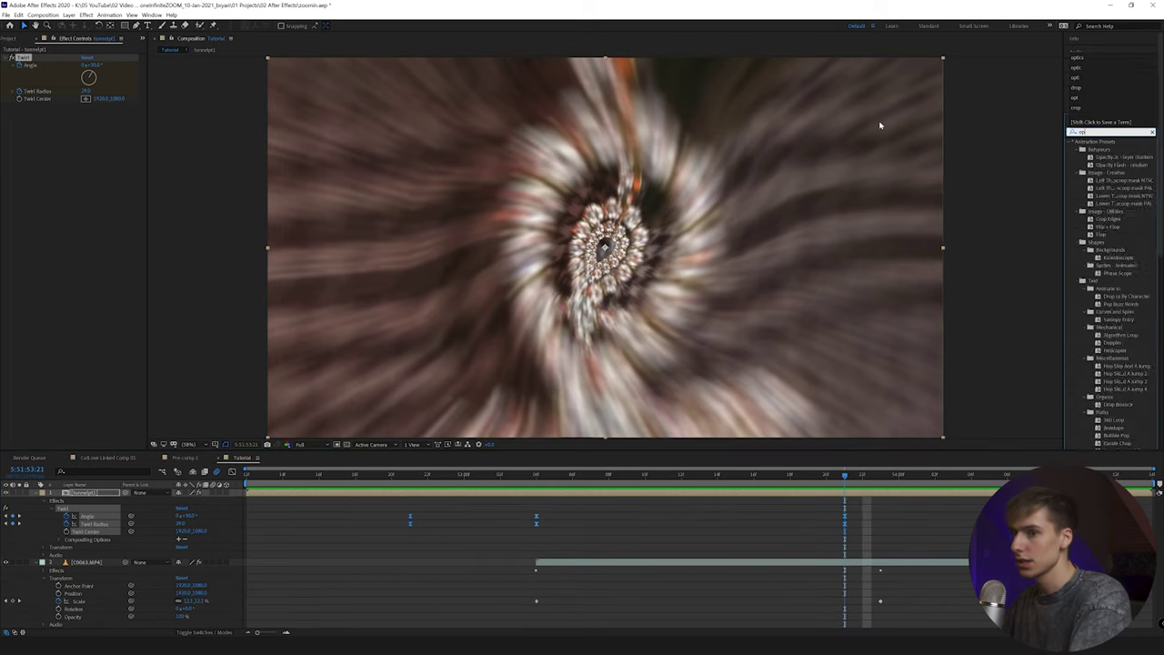
{"action": "type", "text": "t"}
{"action": "left_click_drag", "start_coordinate": [1112, 180], "coordinate": [83, 142]}
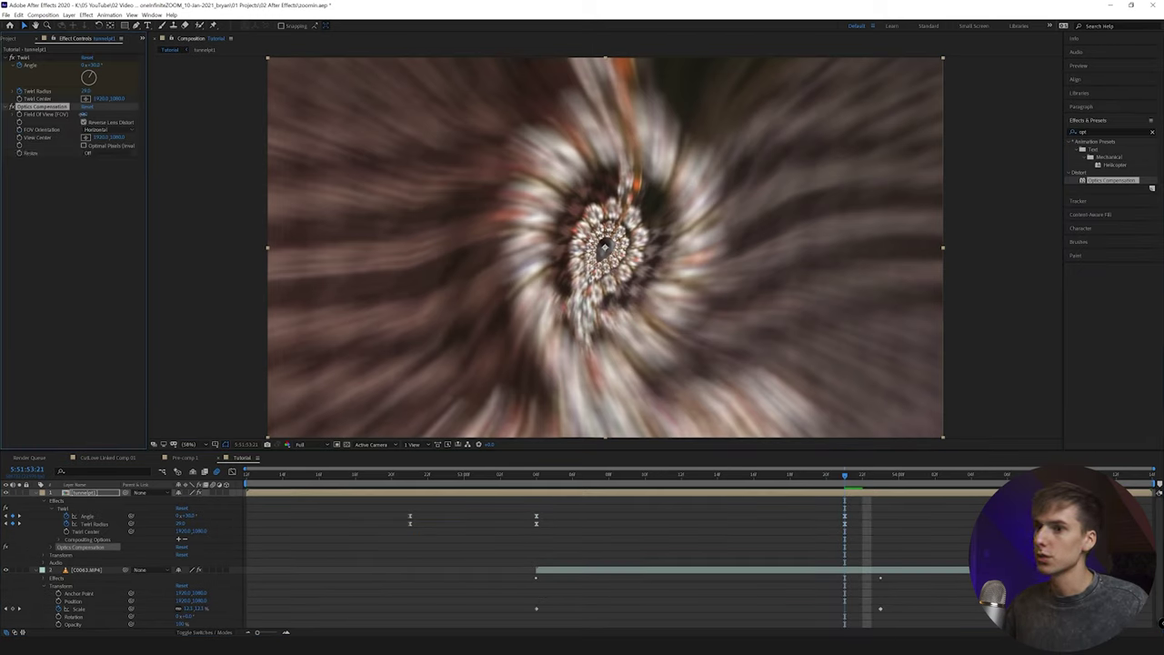
{"action": "left_click_drag", "start_coordinate": [301, 106], "coordinate": [566, 128]}
Keyframe Optics Compensation's Field of View at 0 at 5:51:52:21.
{"action": "left_click_drag", "start_coordinate": [536, 475], "coordinate": [411, 492]}
{"action": "right_click", "coordinate": [41, 117]}
{"action": "left_click", "coordinate": [90, 116]}
{"action": "left_click_drag", "start_coordinate": [86, 115], "coordinate": [73, 116]}
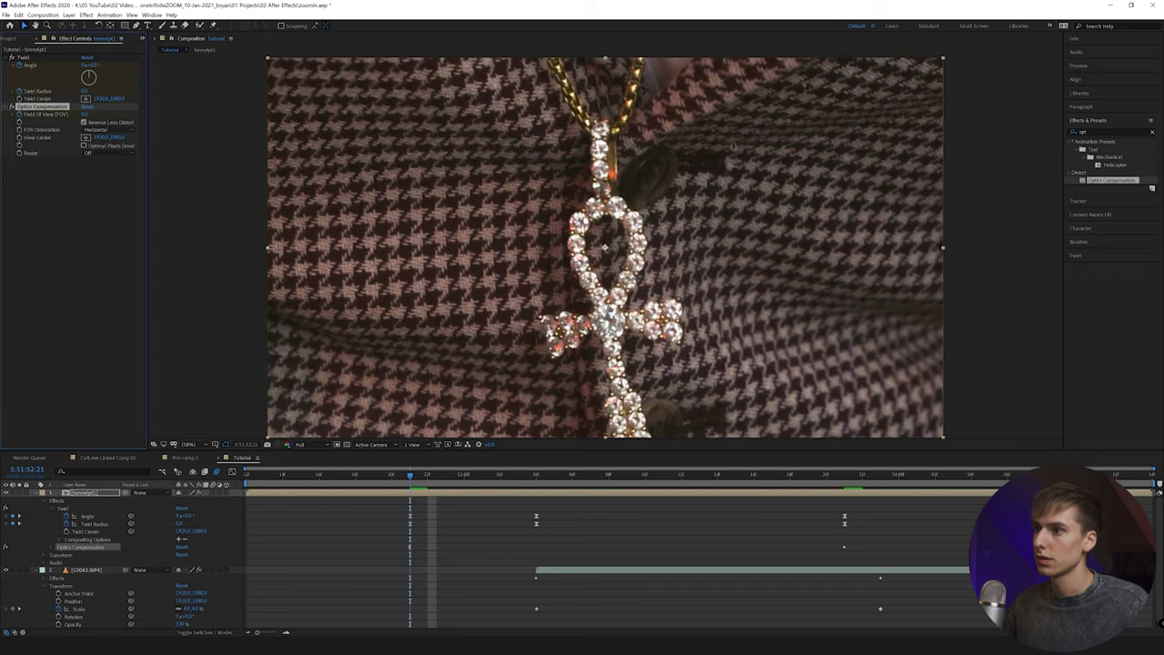
Keyframe Optics Compensation's Field of View at 0 at 5:51:54:13 and reveal the effect's keyframes in the timeline.
{"action": "key", "text": "End"}
{"action": "left_click", "coordinate": [85, 122]}
{"action": "left_click", "coordinate": [52, 547]}
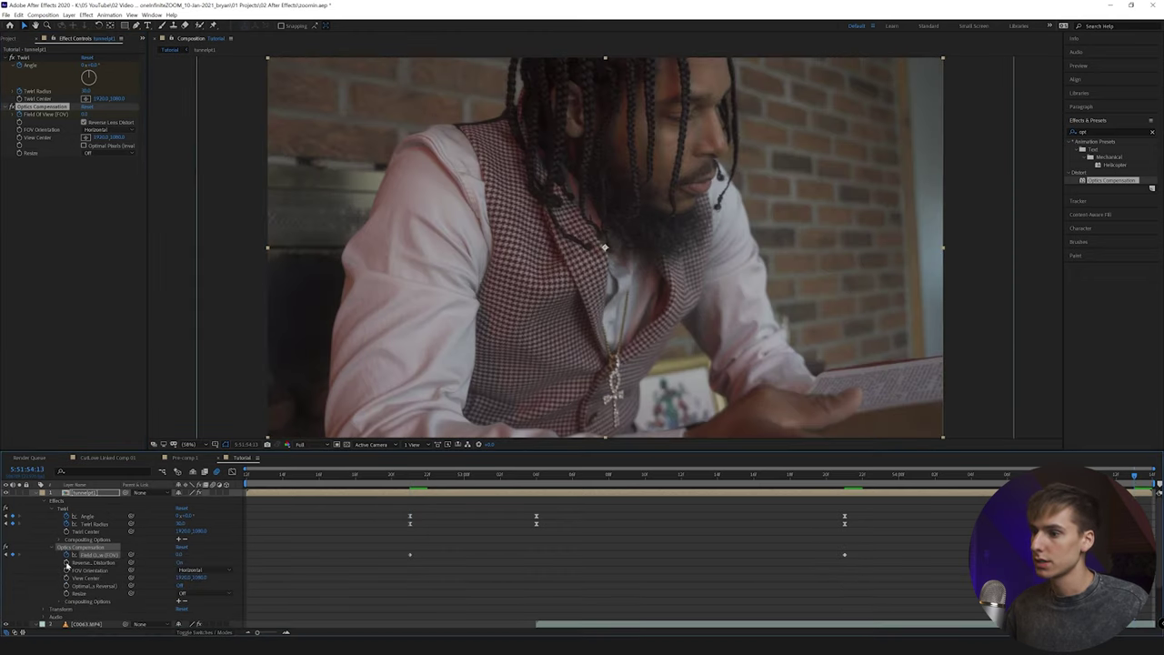
{"action": "left_click", "coordinate": [63, 509]}
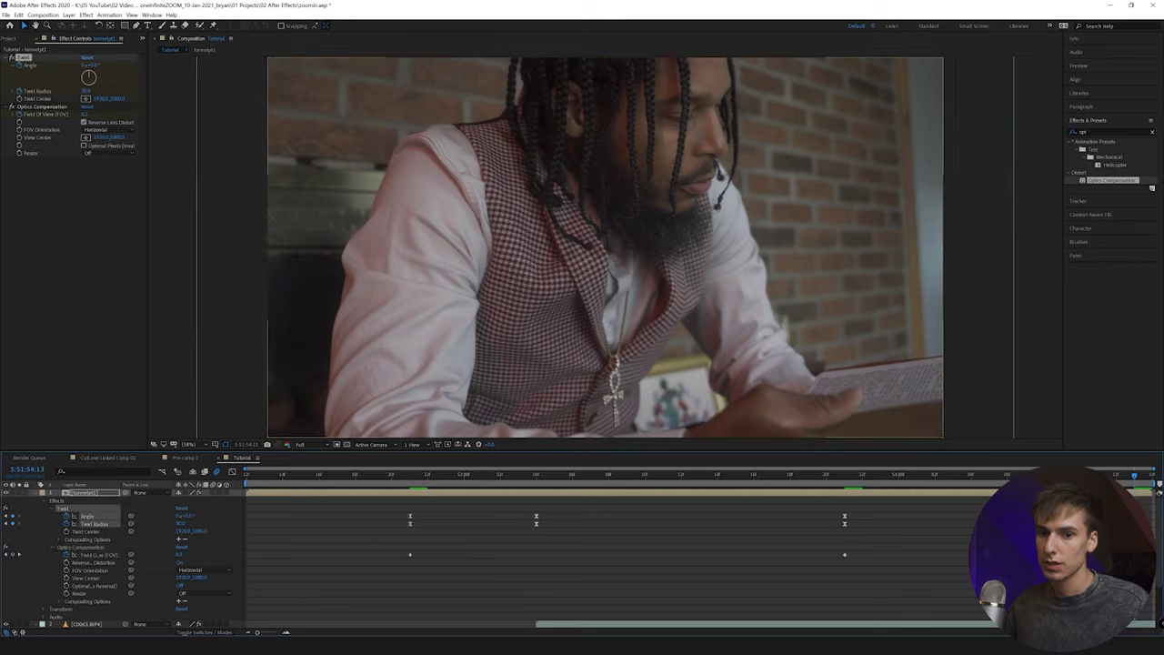
Apply Easy Ease to tunnelpt1's Optics Compensation Field of View keyframes and play back the zoom.
{"action": "left_click", "coordinate": [409, 555]}
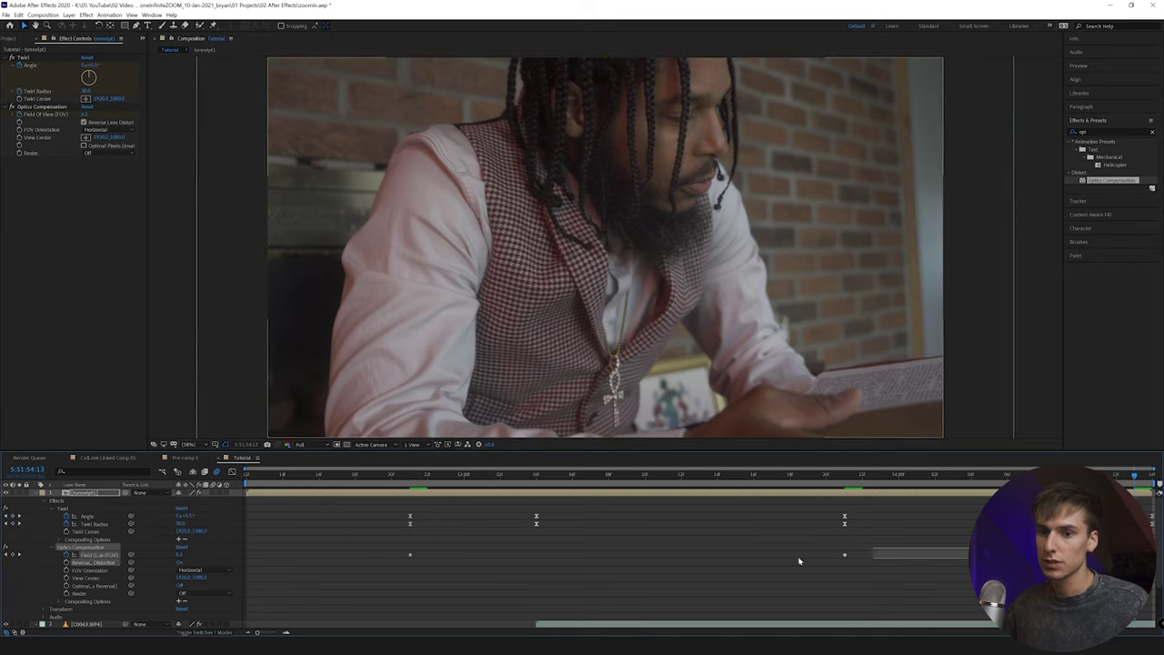
{"action": "right_click", "coordinate": [410, 555]}
{"action": "mouse_move", "coordinate": [441, 549]}
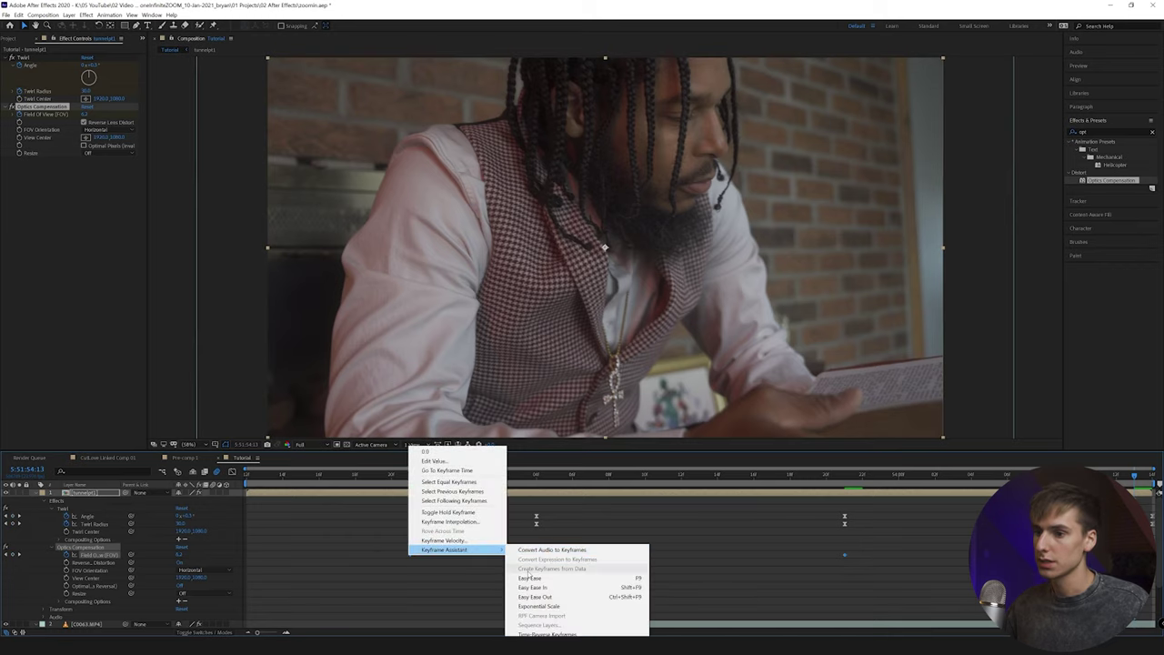
{"action": "left_click", "coordinate": [530, 578]}
{"action": "key", "text": "space"}
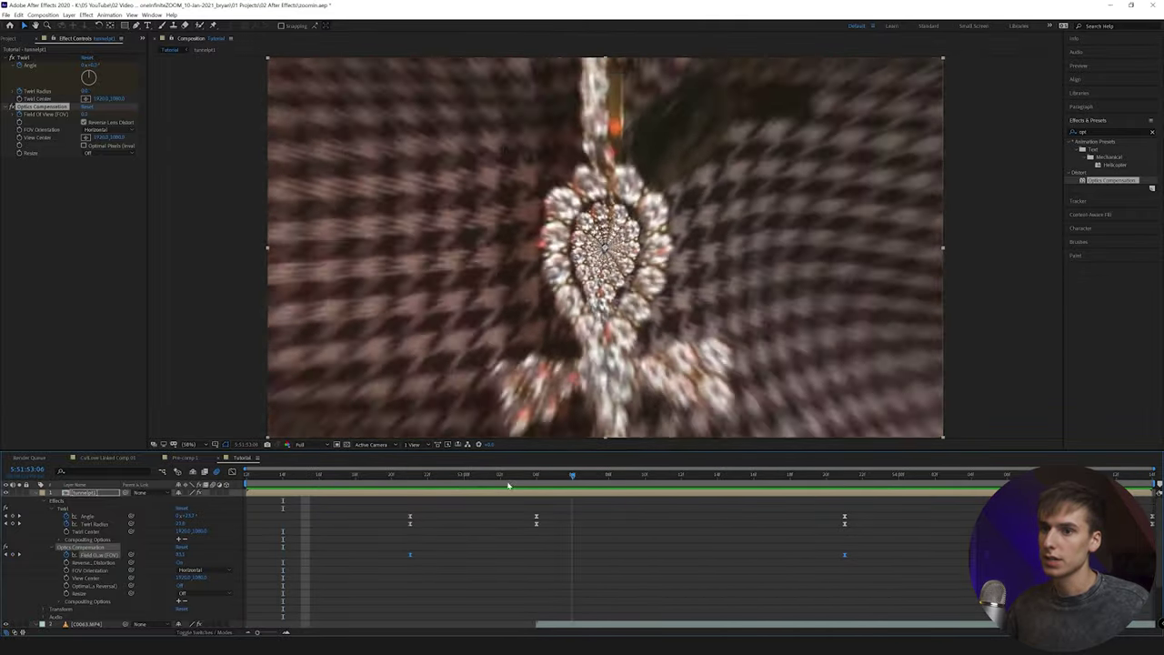
{"action": "key", "text": "space"}
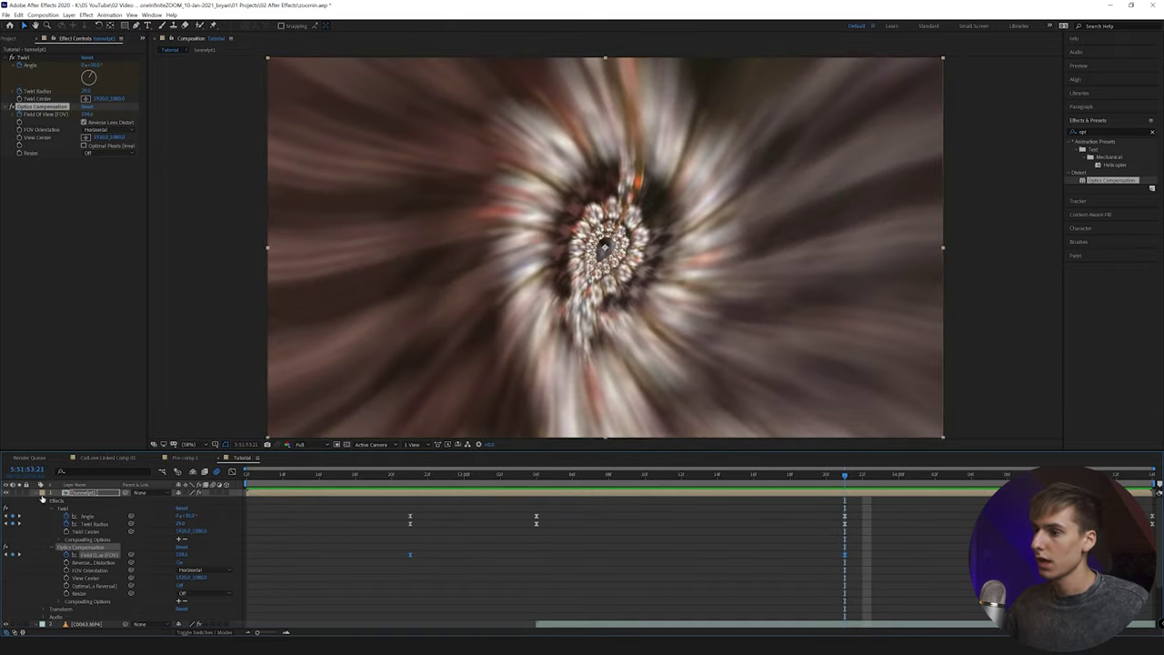
Apply Optics Compensation to C0063.MP4, enable Reverse Lens Distortion and raise its Field of View at 5:51:53:20.
{"action": "left_click", "coordinate": [37, 493]}
{"action": "left_click", "coordinate": [815, 502]}
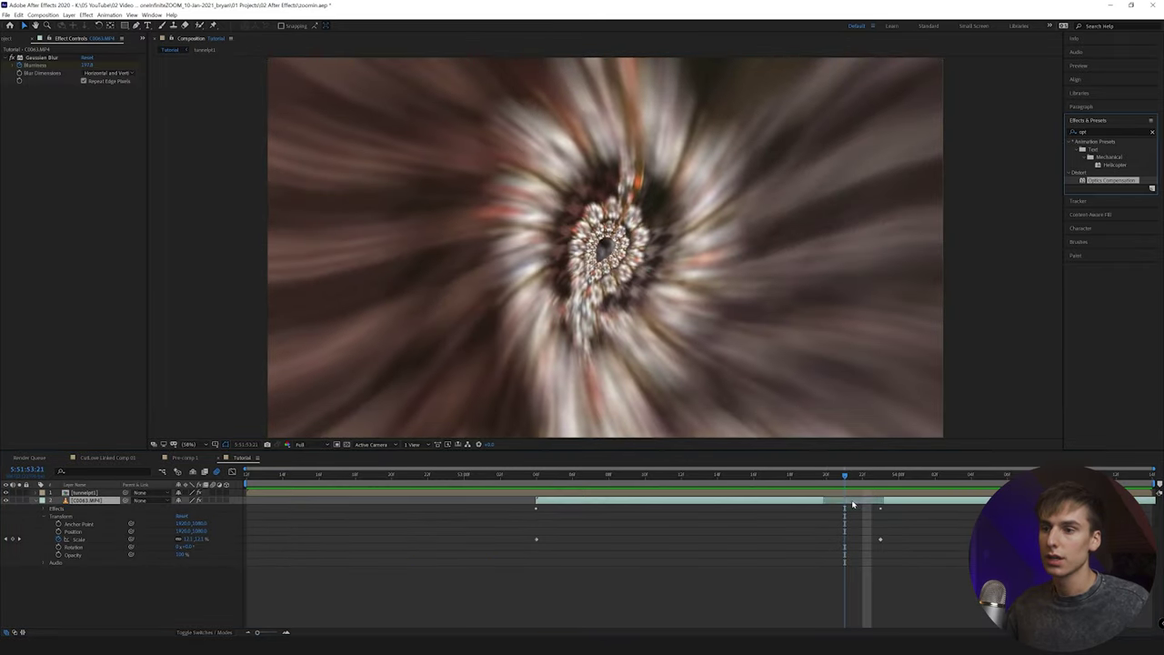
{"action": "left_click_drag", "start_coordinate": [1110, 184], "coordinate": [64, 131]}
{"action": "mouse_move", "coordinate": [858, 477]}
{"action": "left_mouse_down"}
{"action": "mouse_move", "coordinate": [983, 489]}
{"action": "mouse_move", "coordinate": [840, 491]}
{"action": "left_mouse_up"}
{"action": "left_click", "coordinate": [83, 104]}
{"action": "left_click_drag", "start_coordinate": [85, 95], "coordinate": [94, 95]}
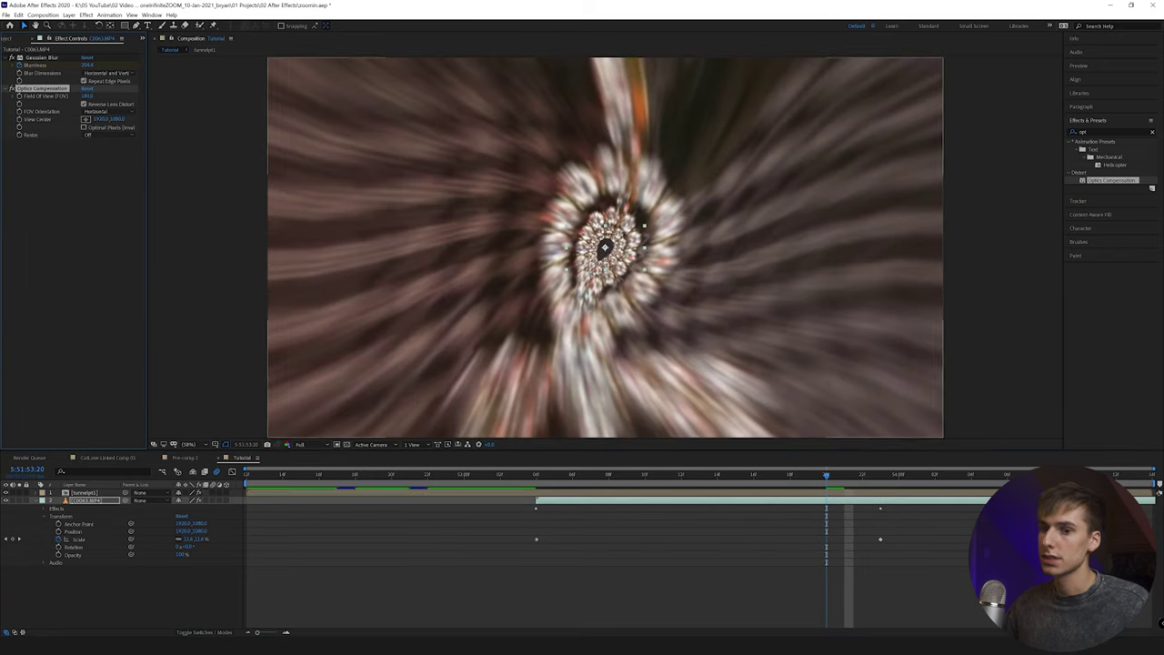
Keyframe C0063.MP4's Field of View at 0 at 5:51:54:12 and reveal its Optics Compensation properties in the timeline.
{"action": "left_click", "coordinate": [1119, 474]}
{"action": "key", "text": "space"}
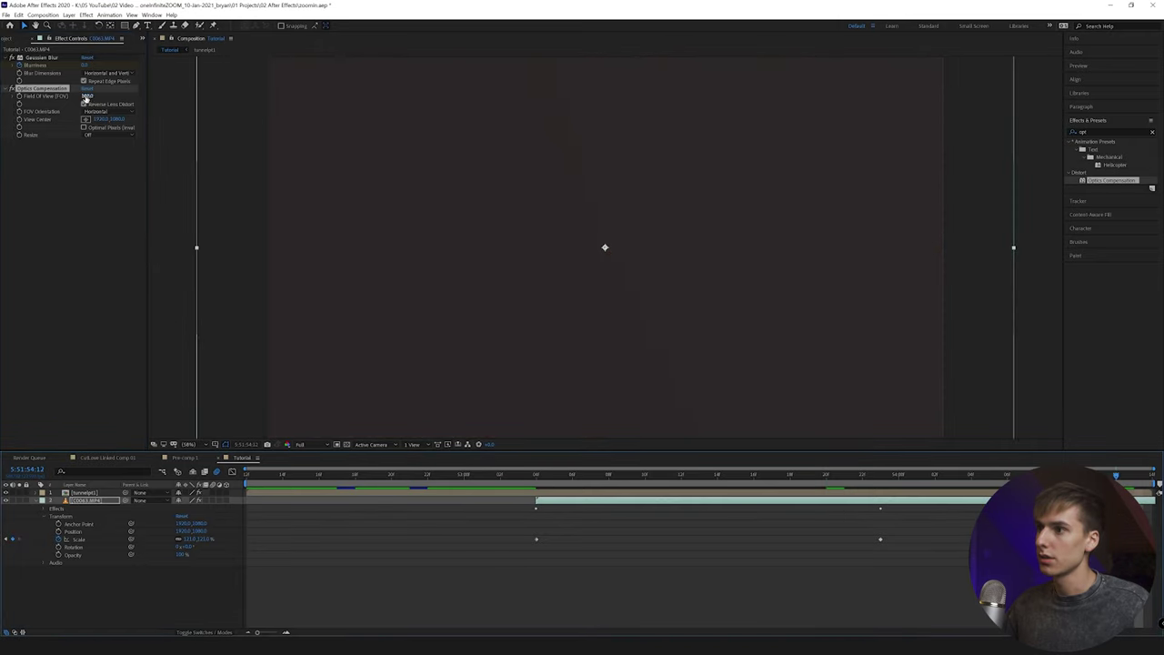
{"action": "left_click", "coordinate": [84, 104]}
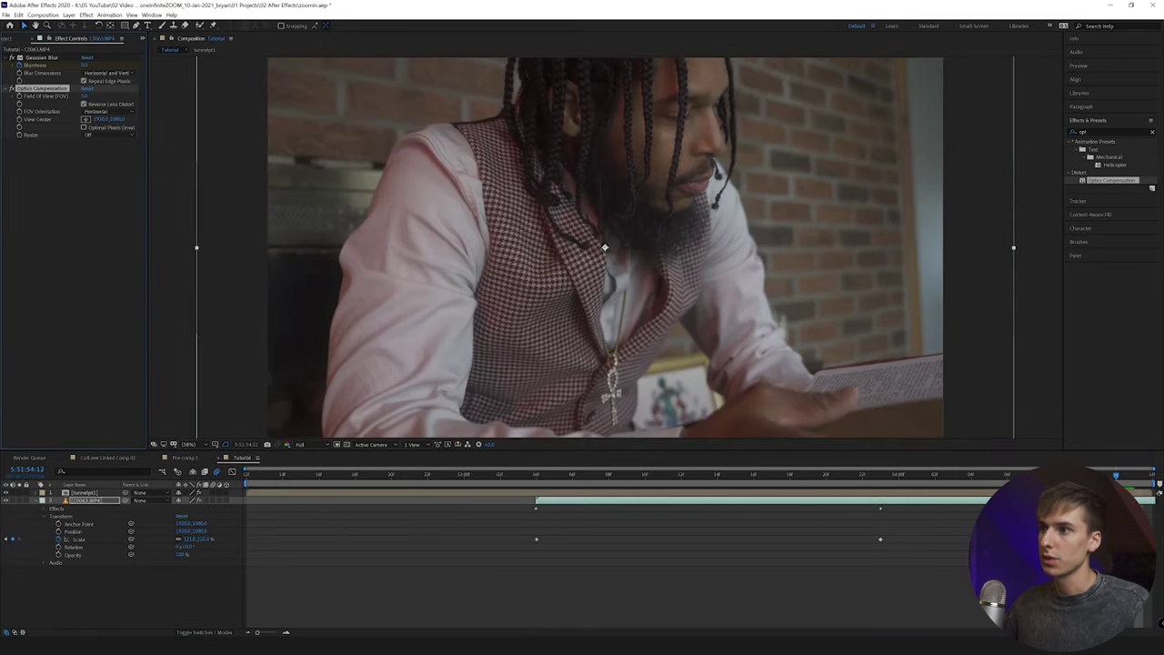
{"action": "left_click", "coordinate": [44, 509]}
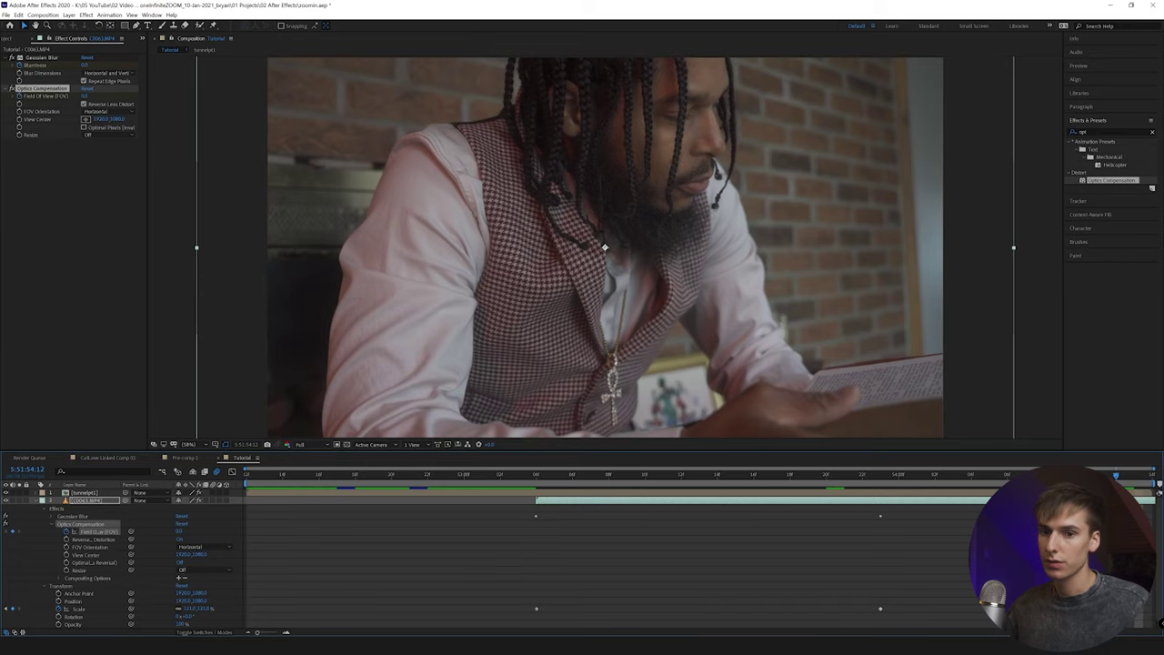
Keyframe C0063.MP4's Field of View at about 135 at 5:51:54:01, checking the distortion in playback.
{"action": "left_click_drag", "start_coordinate": [1117, 474], "coordinate": [911, 495]}
{"action": "key", "text": "space"}
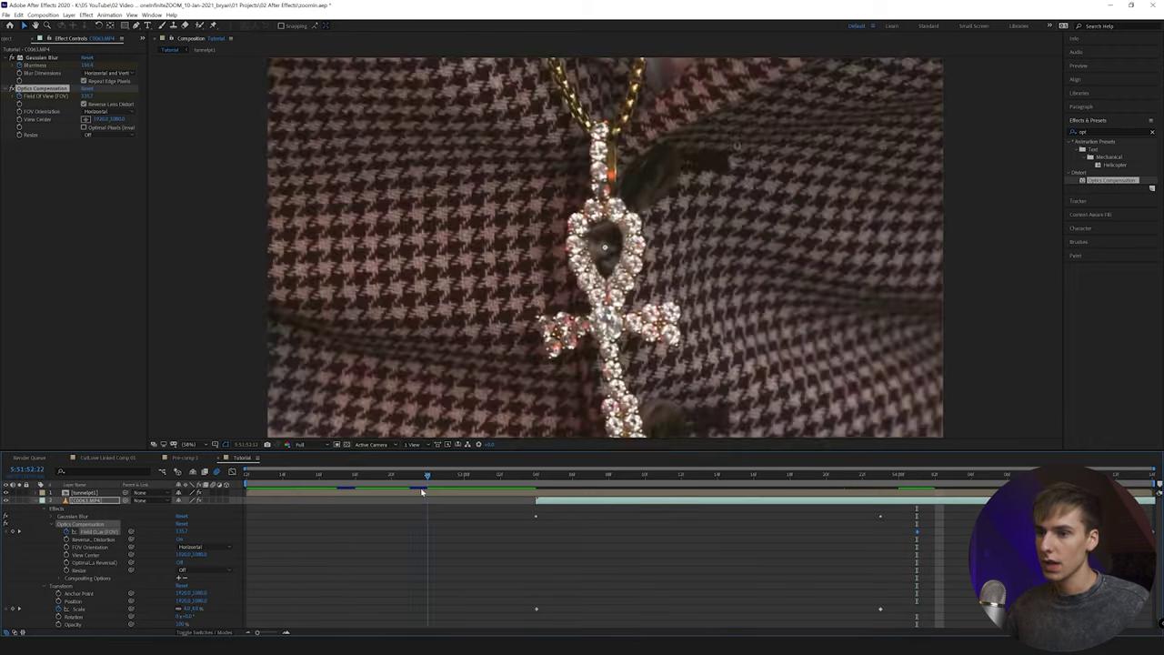
{"action": "key", "text": "space"}
{"action": "left_click_drag", "start_coordinate": [205, 530], "coordinate": [160, 531]}
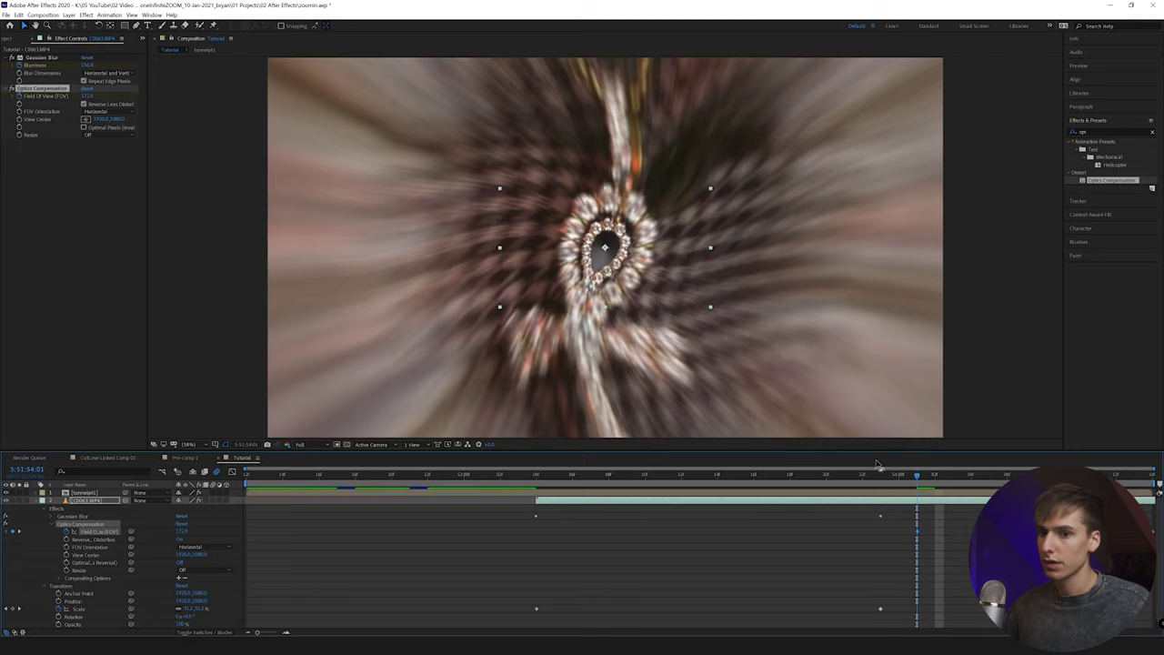
Play and scrub through the zoom transition to examine how the pendant layers blend into C0063.MP4.
{"action": "key", "text": "space"}
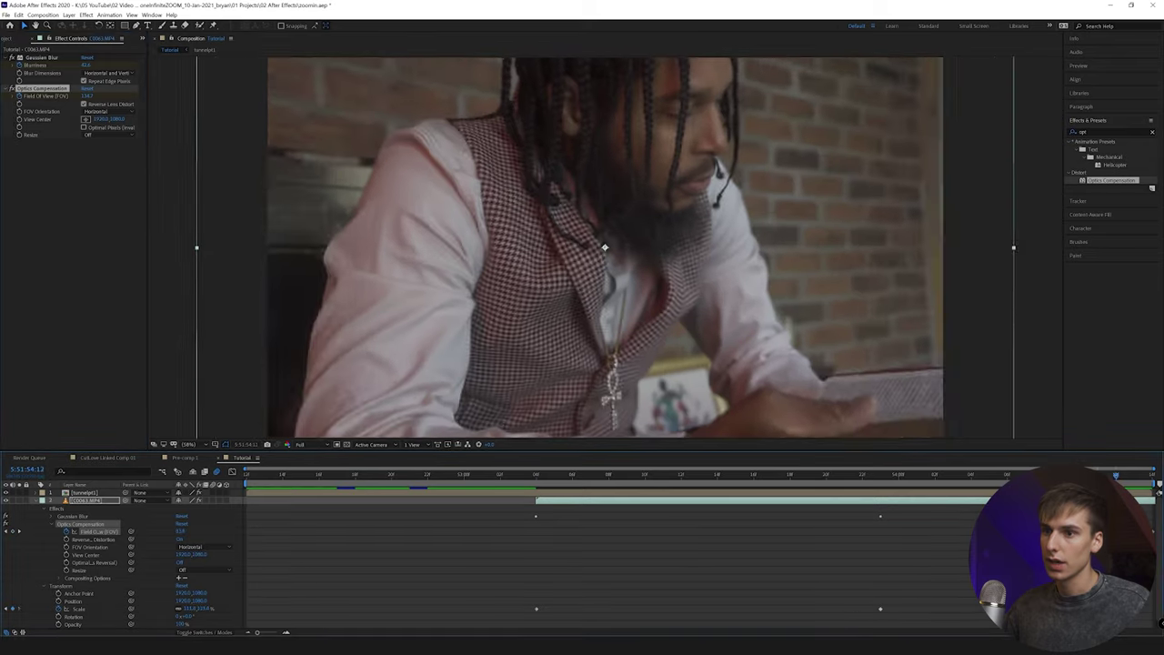
{"action": "left_click_drag", "start_coordinate": [485, 474], "coordinate": [641, 477]}
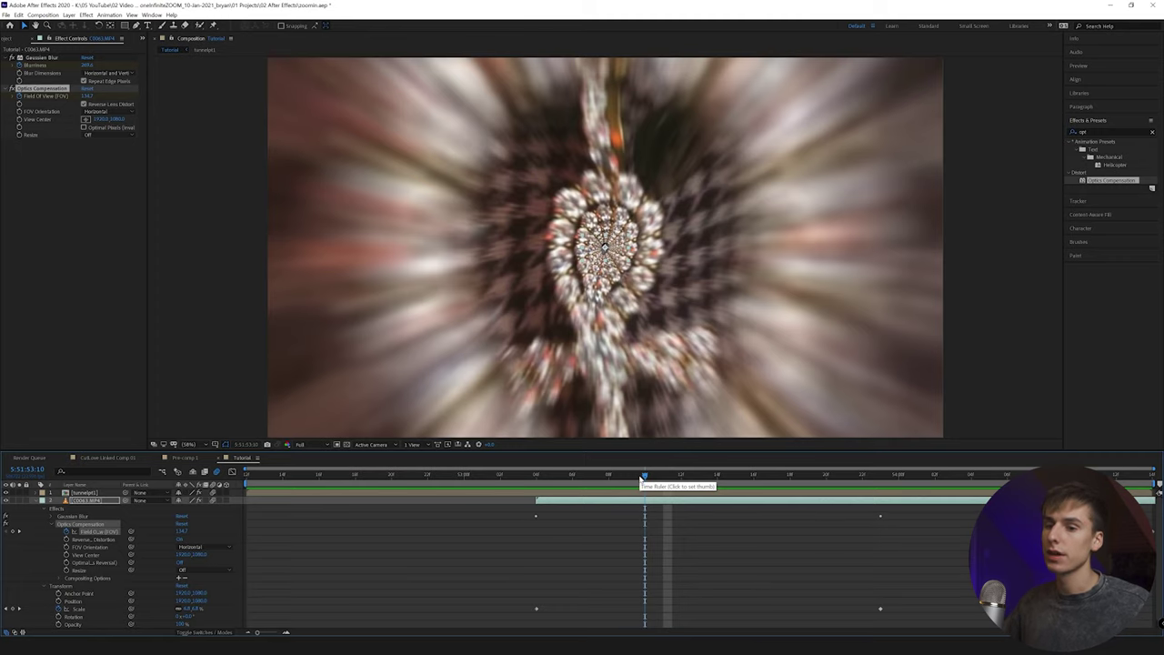
{"action": "key", "text": "space"}
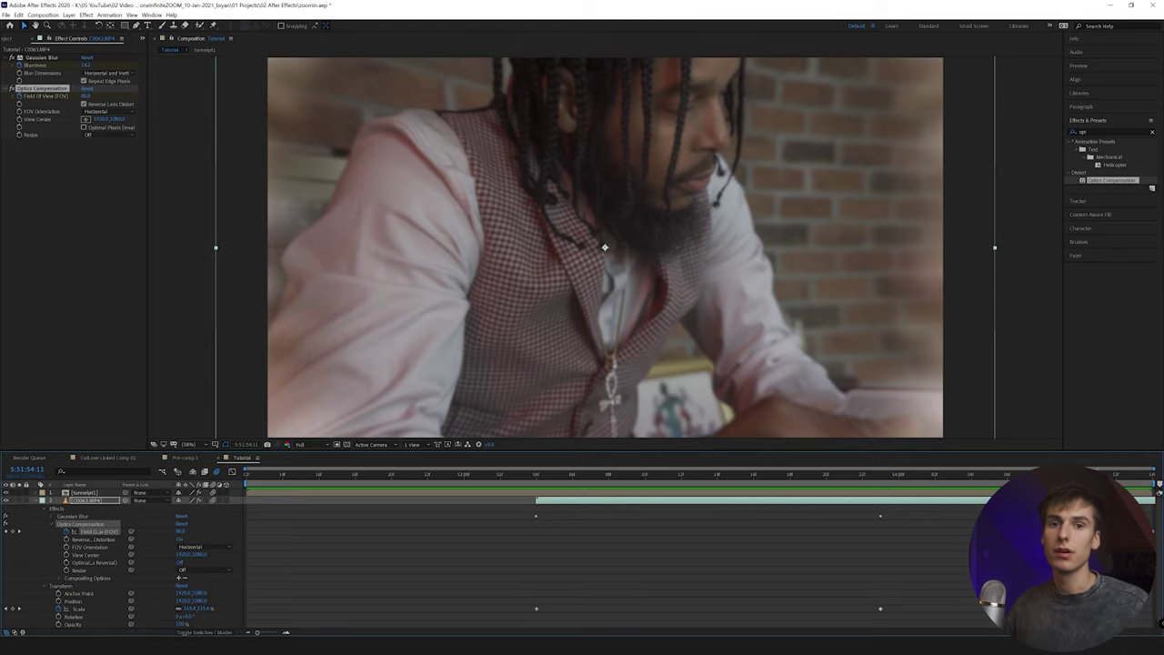
{"action": "left_click_drag", "start_coordinate": [910, 481], "coordinate": [626, 483]}
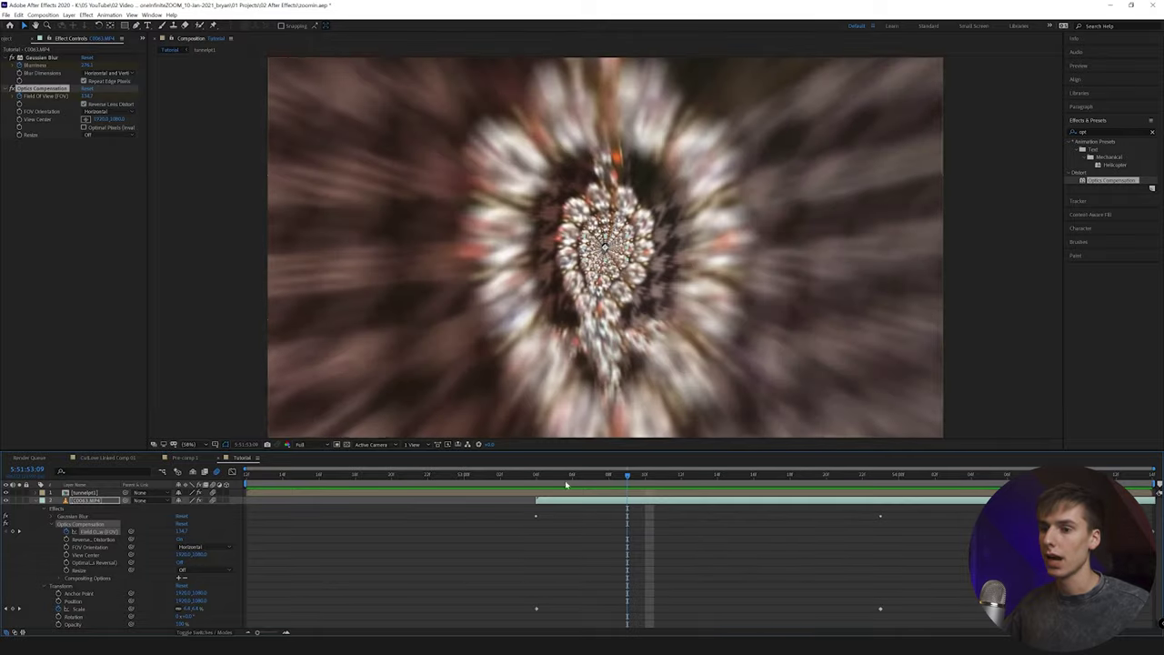
{"action": "left_click", "coordinate": [605, 494]}
{"action": "left_click", "coordinate": [612, 503]}
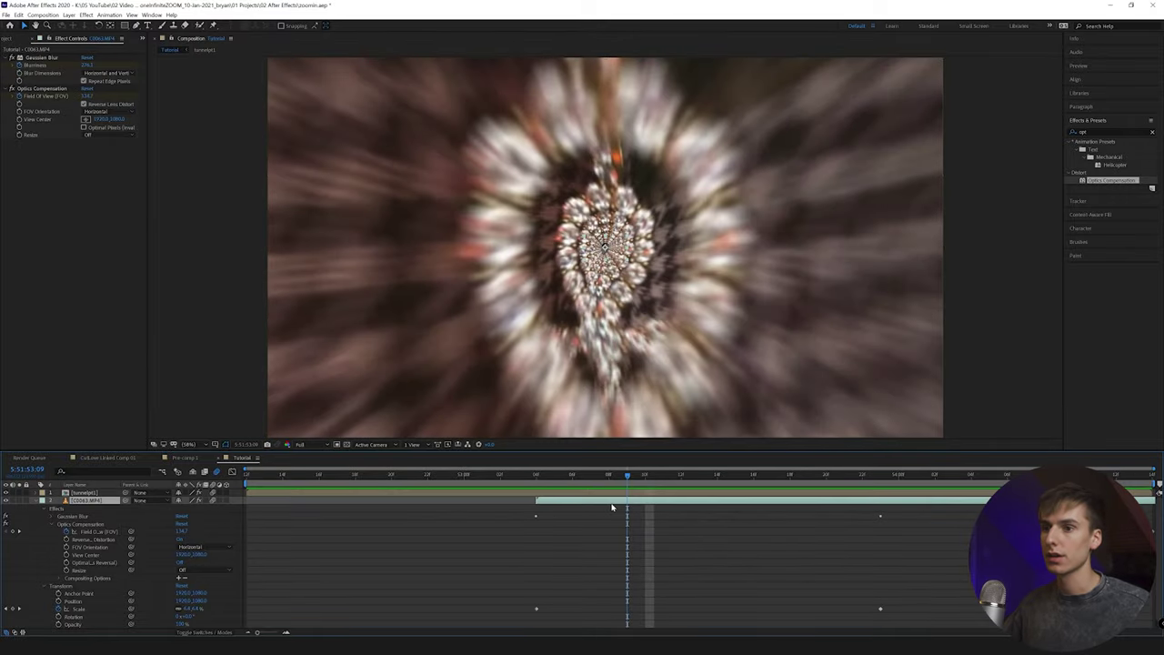
{"action": "left_click_drag", "start_coordinate": [515, 476], "coordinate": [820, 471]}
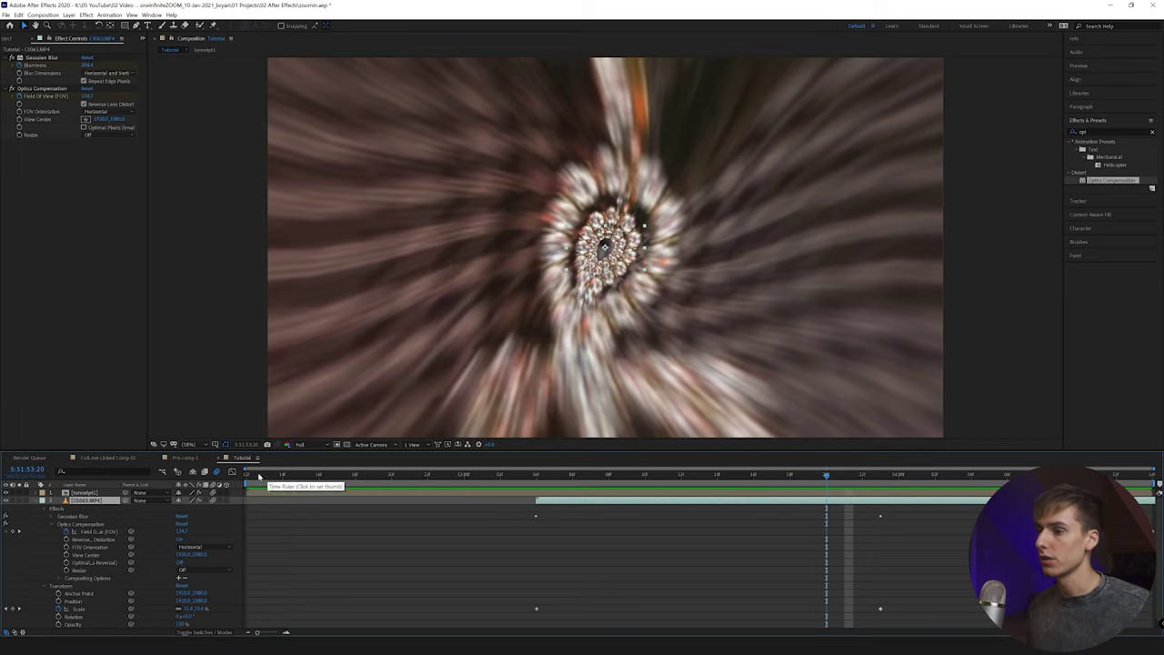
Turn off the Twirl effect on tunnelpt1 and preview the zoom around 5:51:53:03.
{"action": "left_click", "coordinate": [86, 492]}
{"action": "left_click", "coordinate": [11, 57]}
{"action": "left_click_drag", "start_coordinate": [572, 476], "coordinate": [519, 479]}
{"action": "key", "text": "space"}
{"action": "key", "text": "space"}
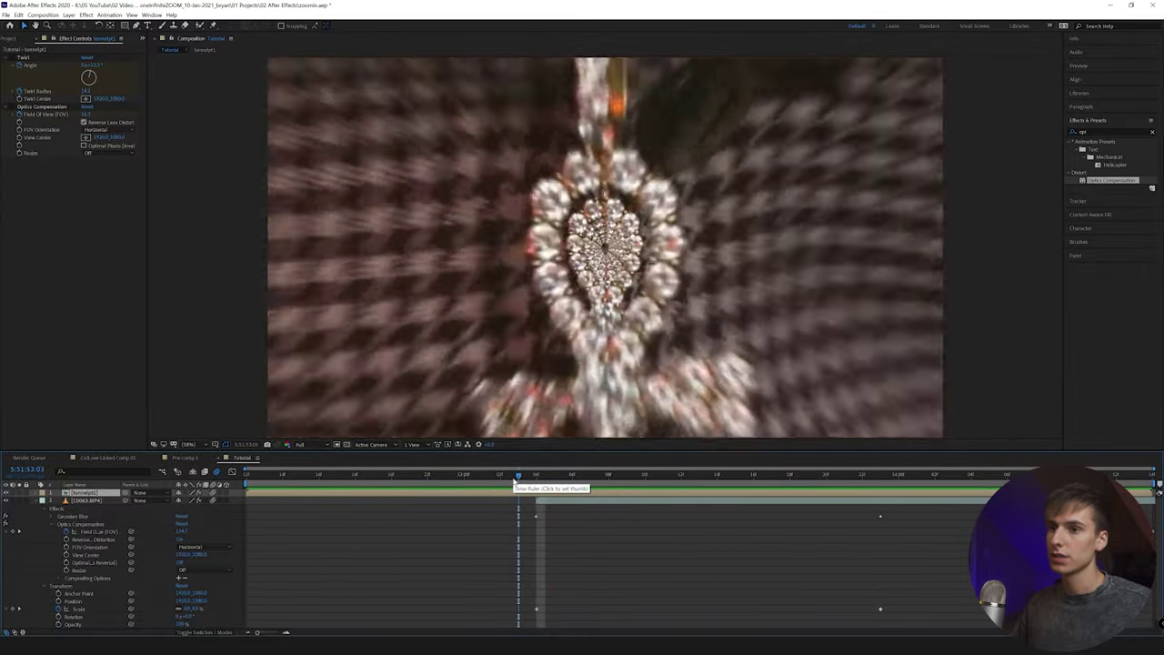
{"action": "left_click", "coordinate": [536, 475]}
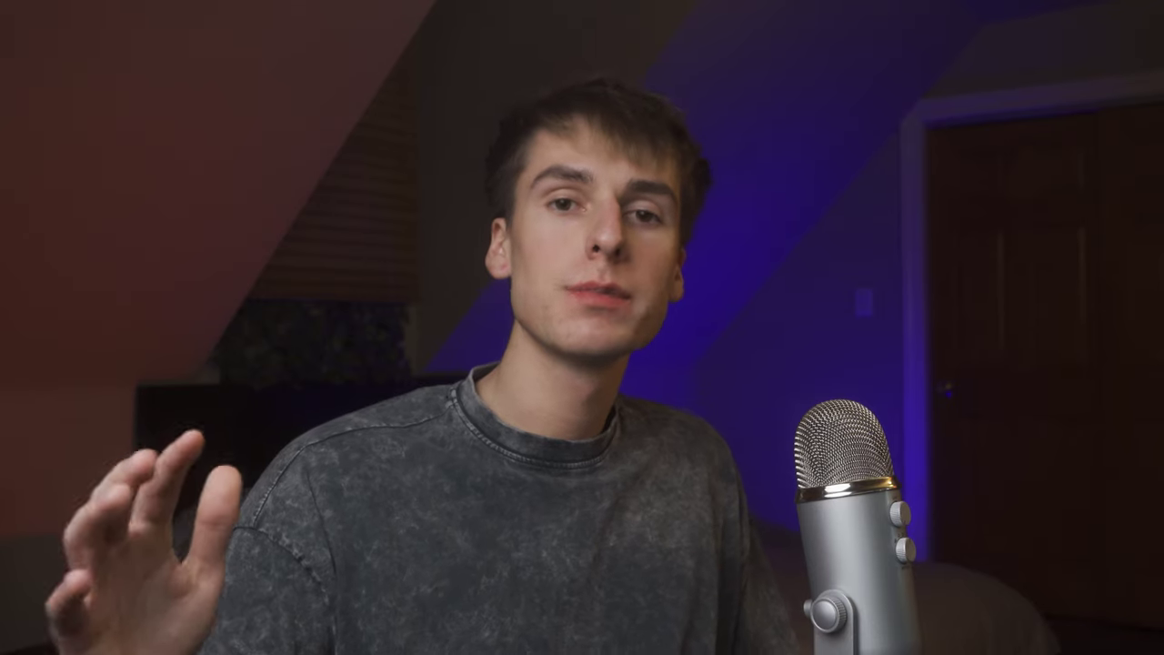